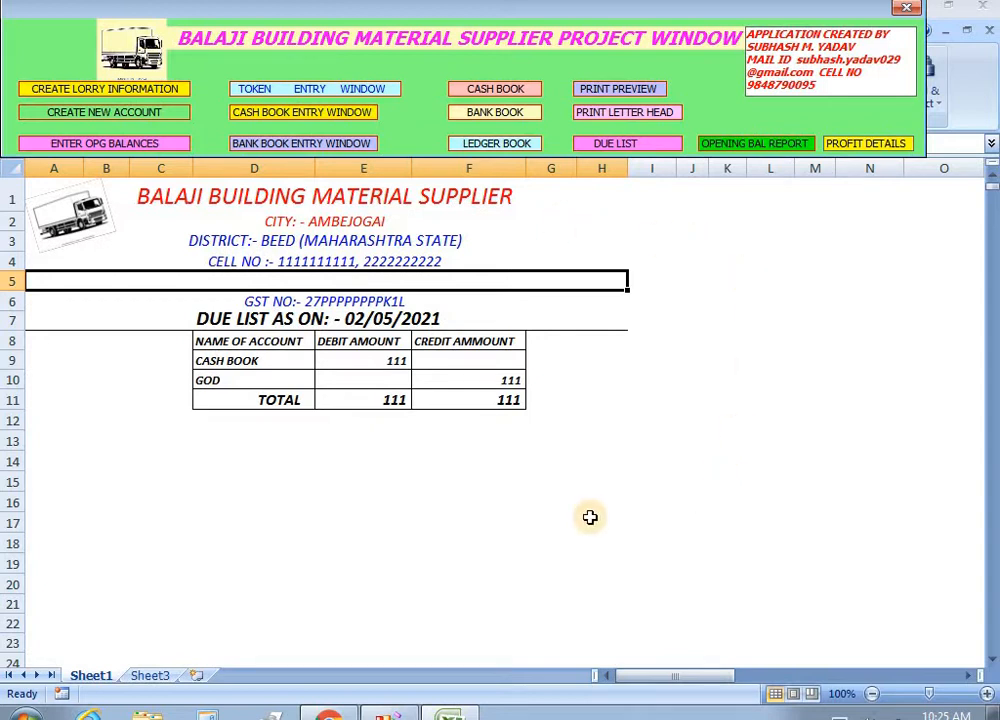
Select cells B13 and D14 below the due list.
left_click(112, 446)
left_click(188, 474)
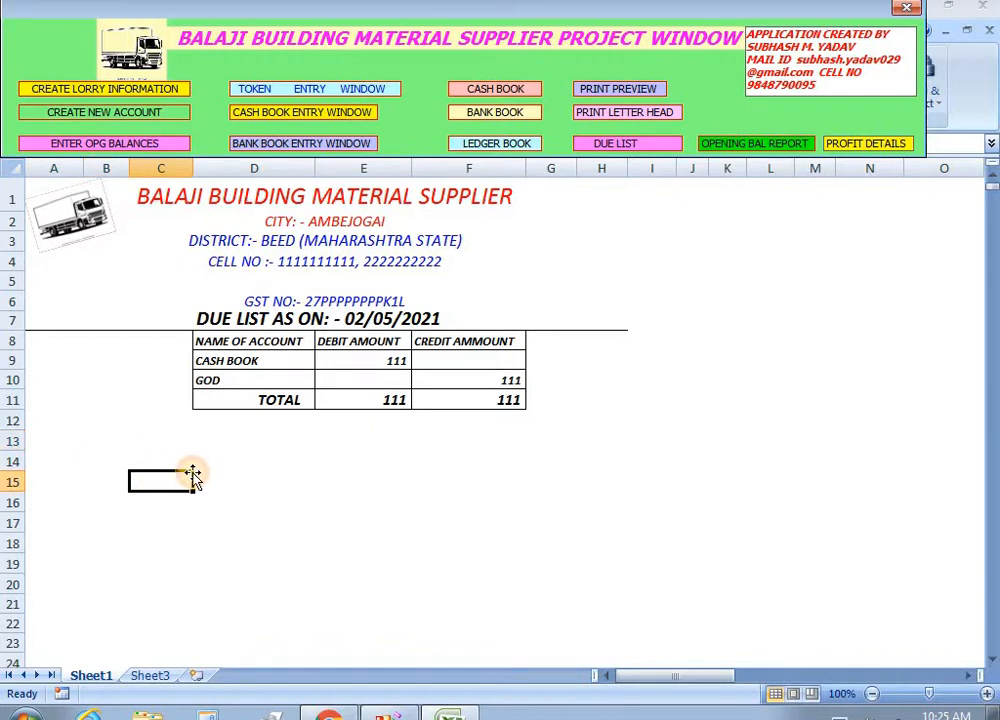
left_click(311, 462)
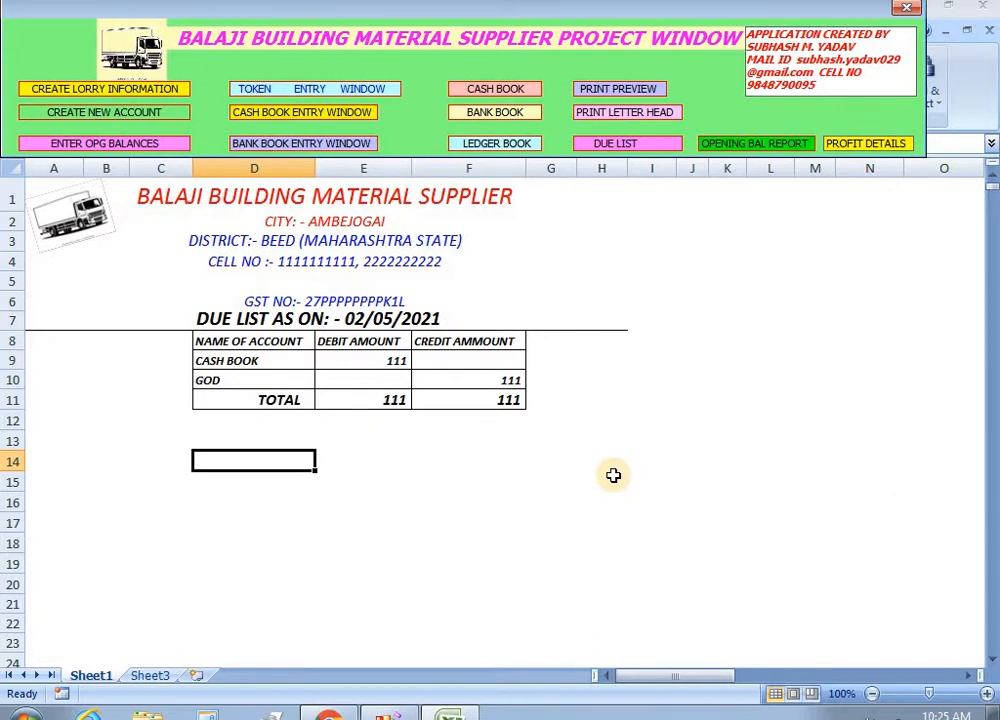
left_click(598, 261)
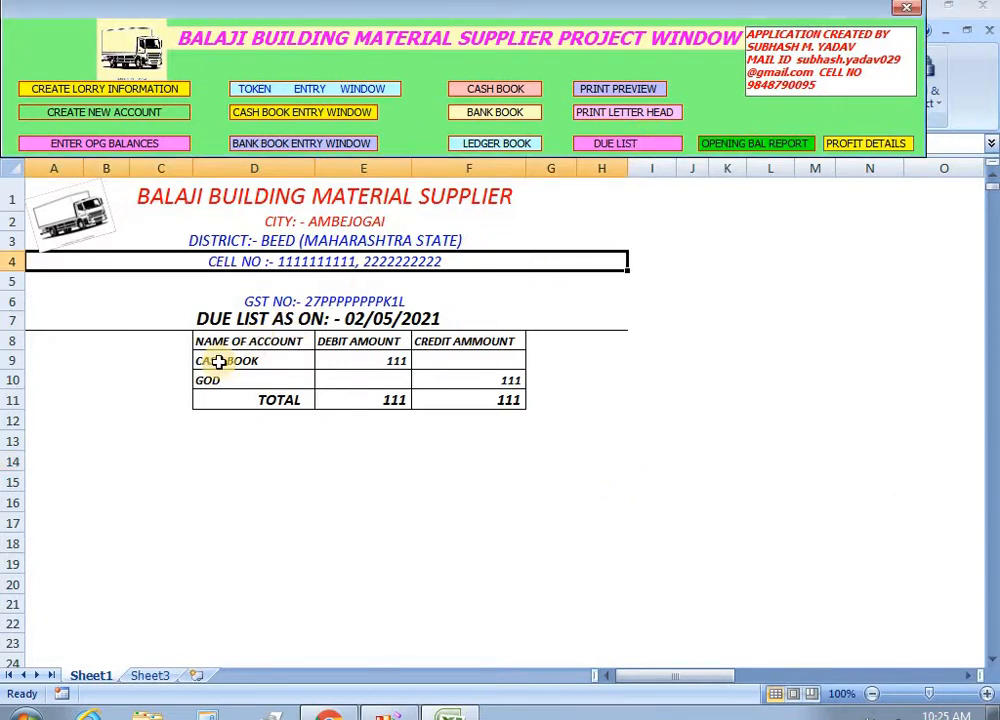
left_click(90, 440)
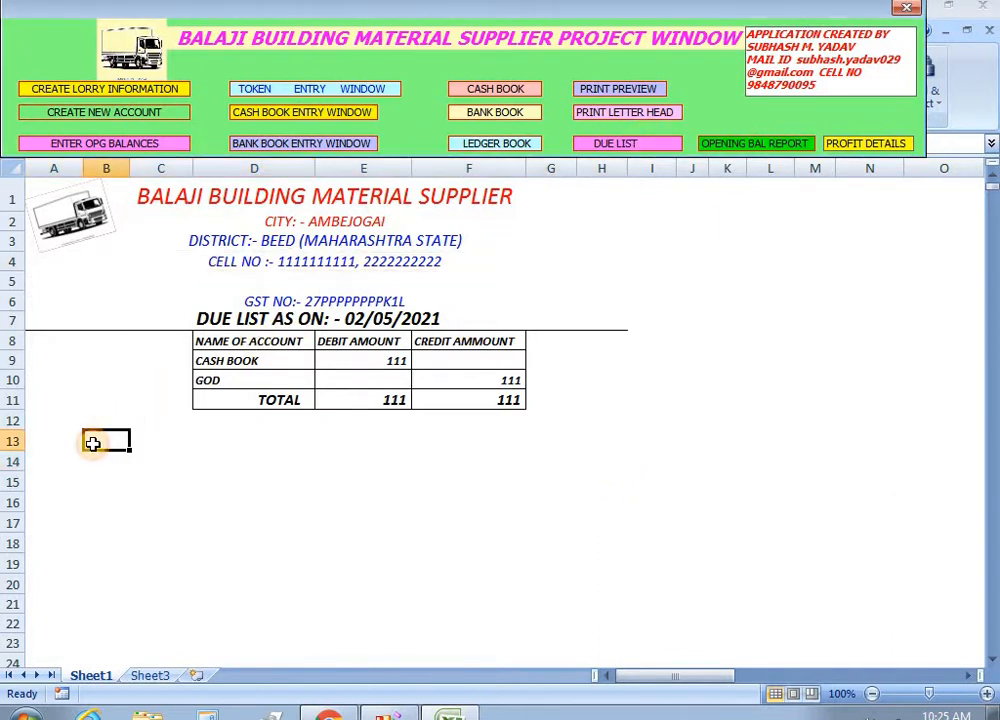
left_click(305, 468)
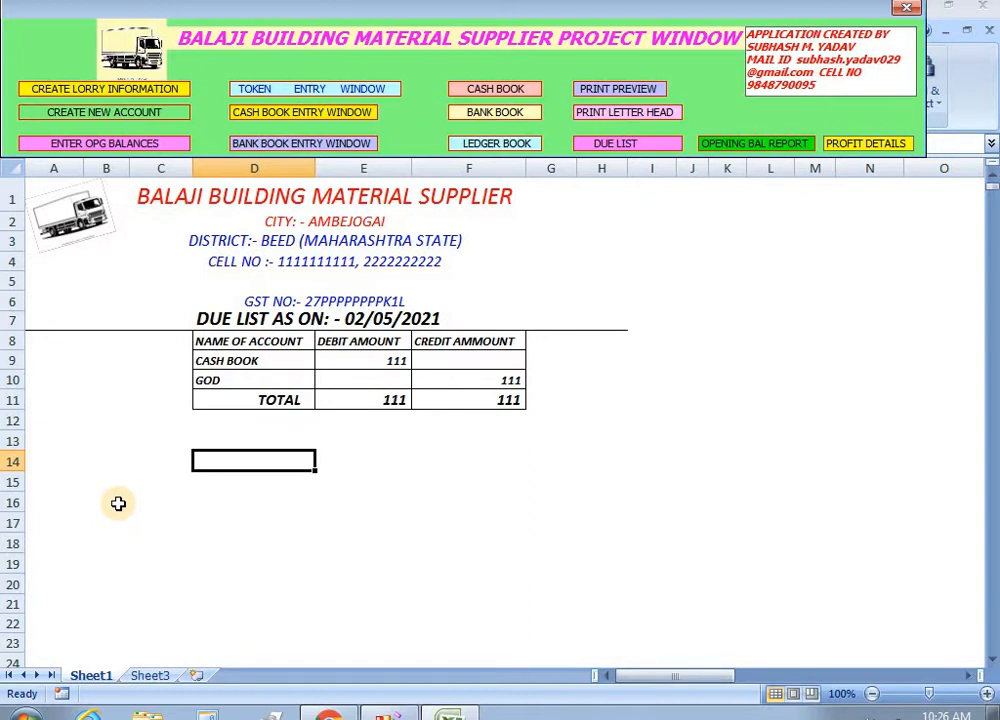
Start lorry record 123 with the owner's name, address Ambejogai and phone number.
left_click(88, 93)
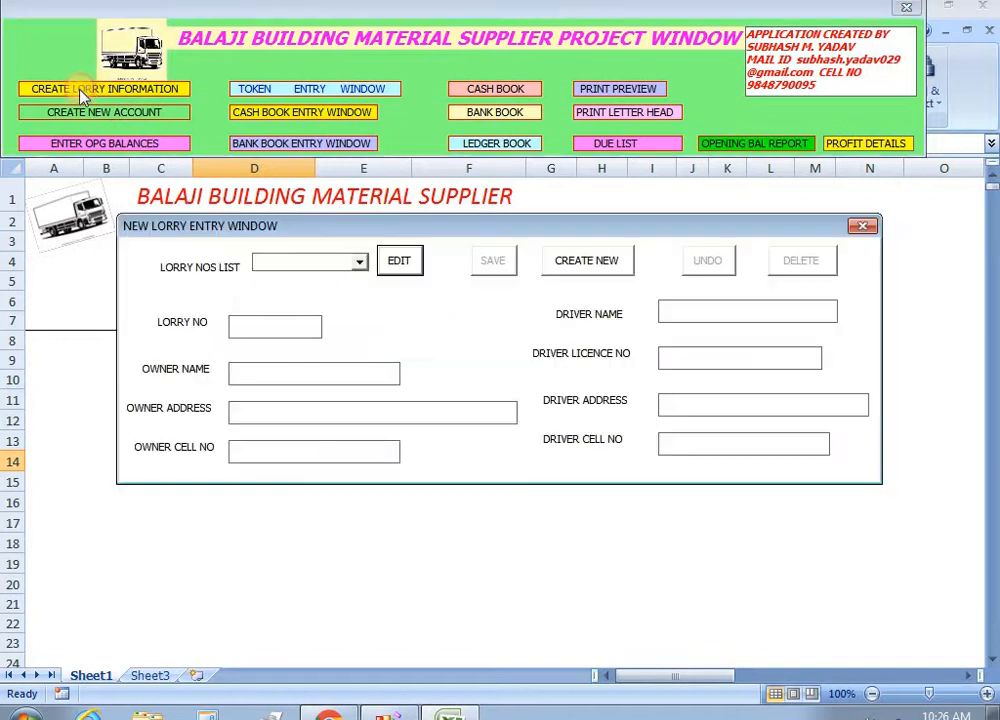
left_click(360, 264)
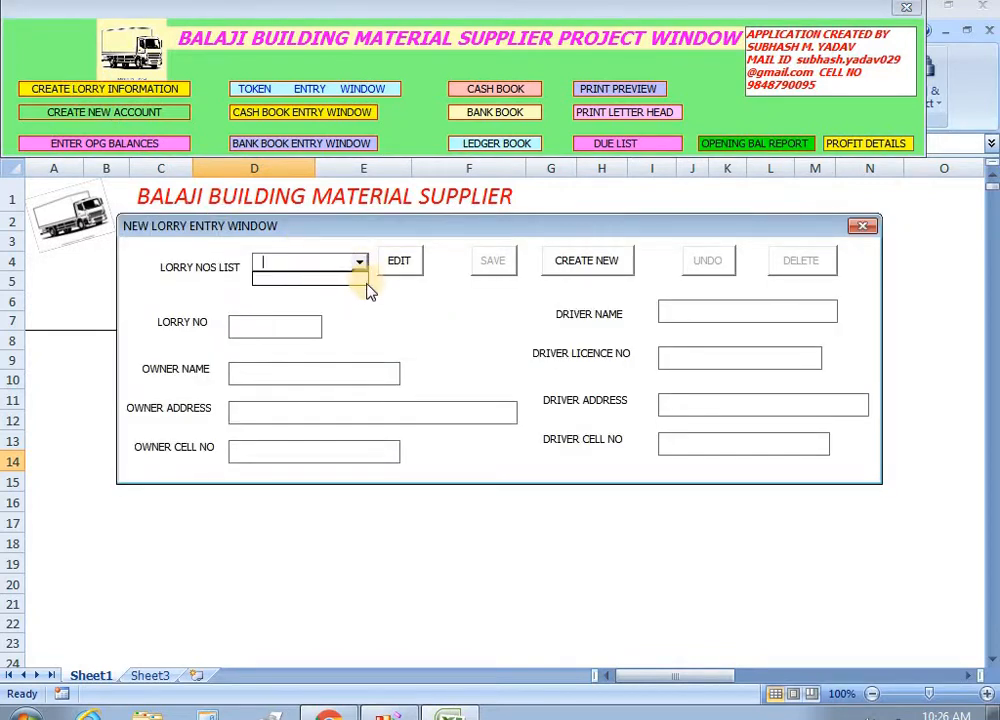
left_click(420, 315)
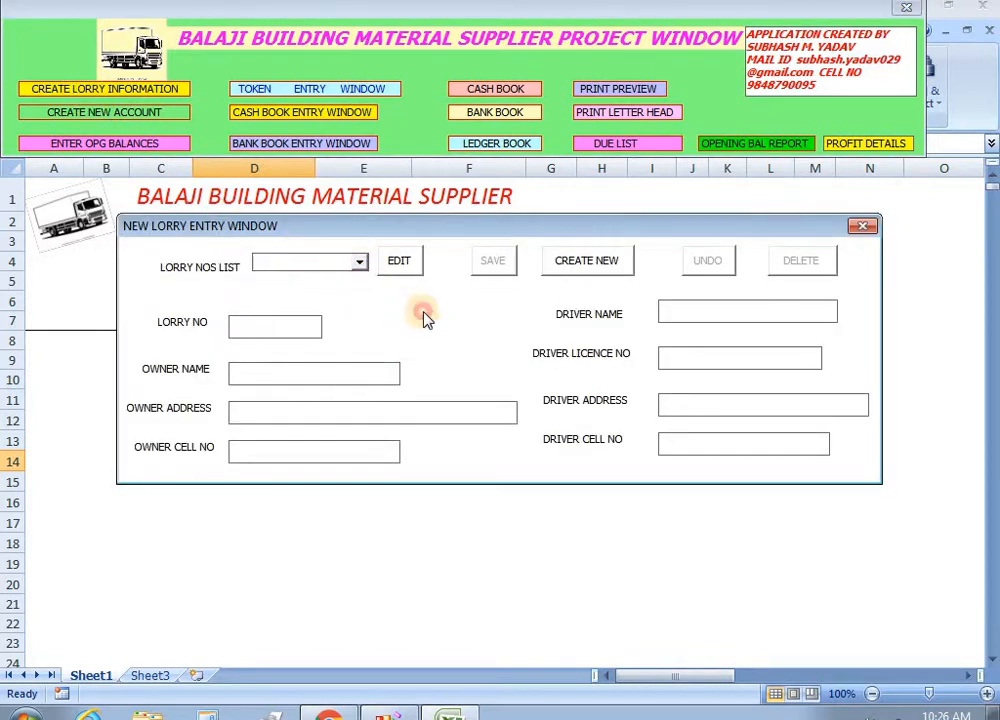
left_click(590, 262)
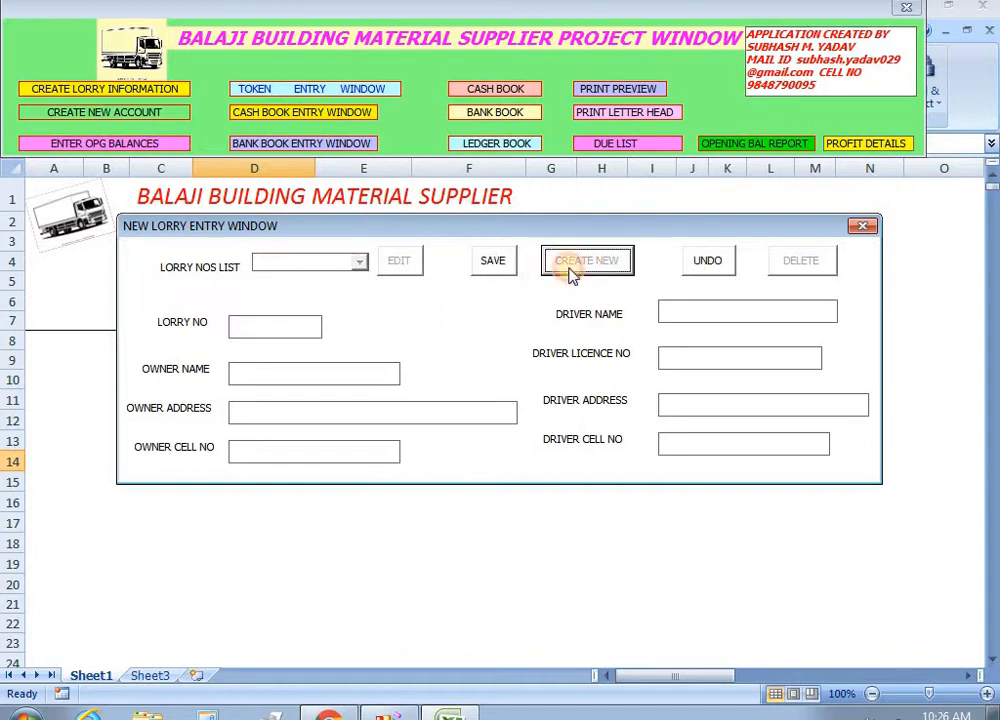
left_click(286, 332)
type("123")
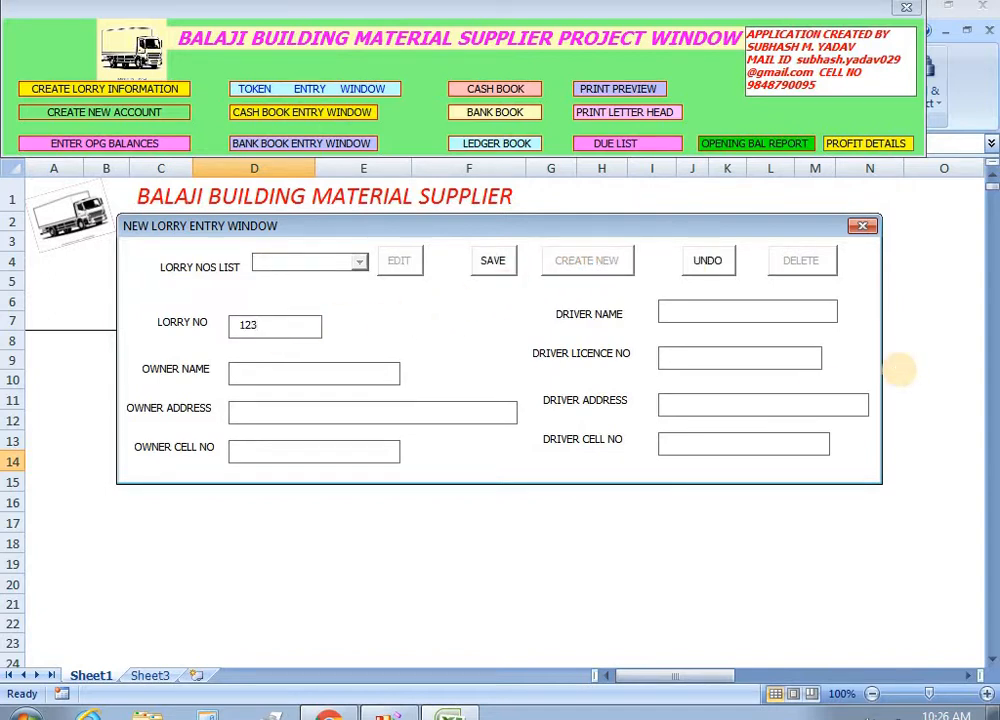
left_click(298, 372)
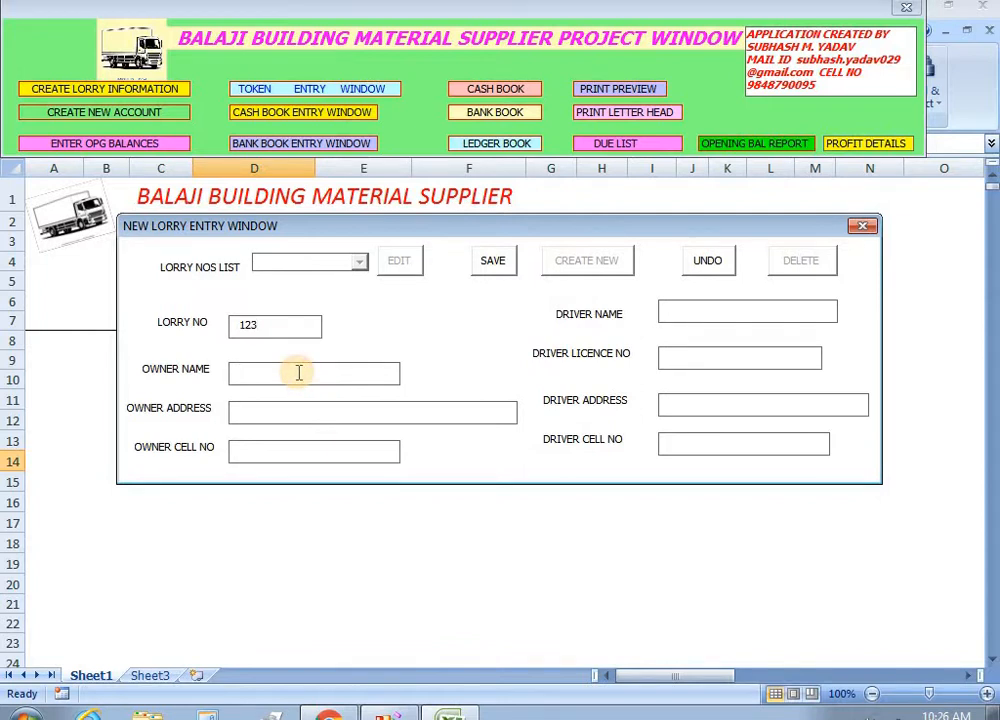
key("Tab")
type("Ambejogai")
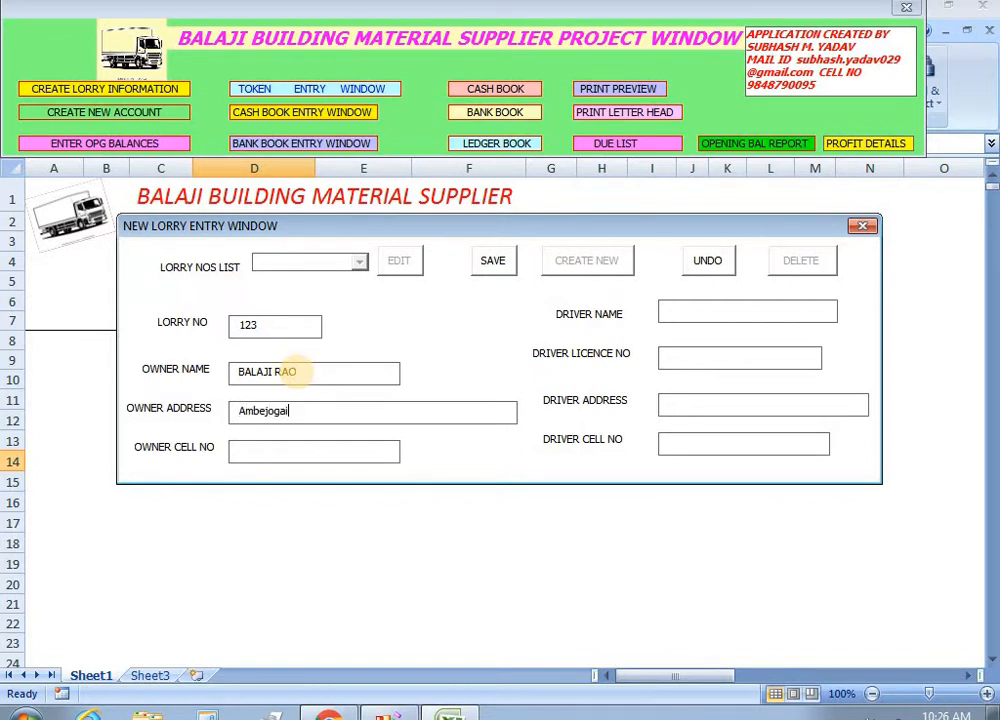
left_click(234, 456)
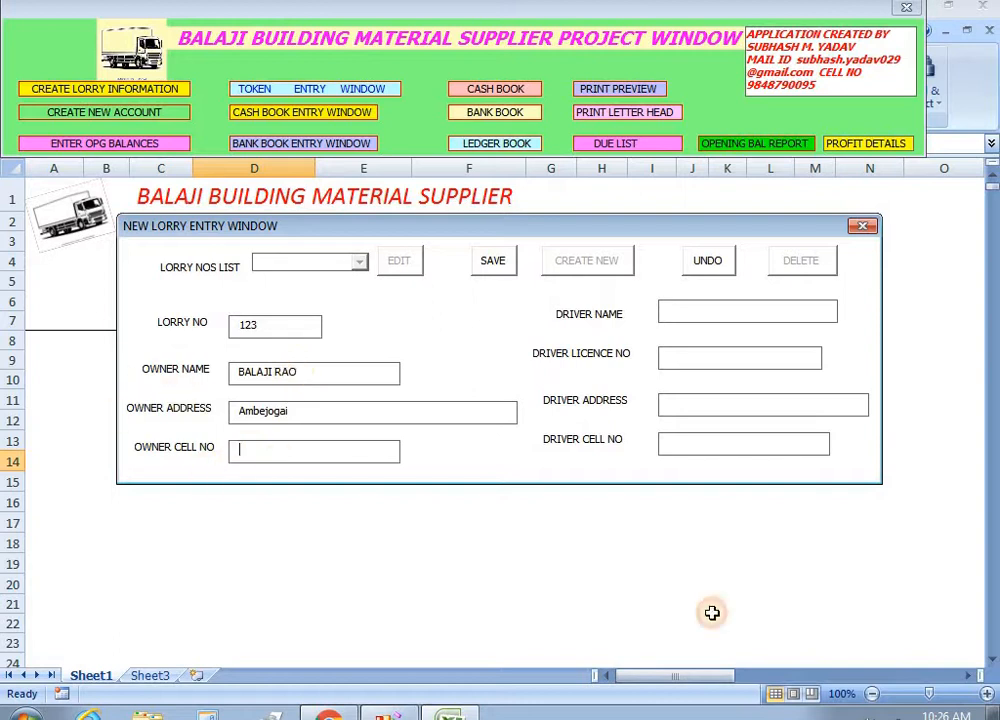
type("1111111111")
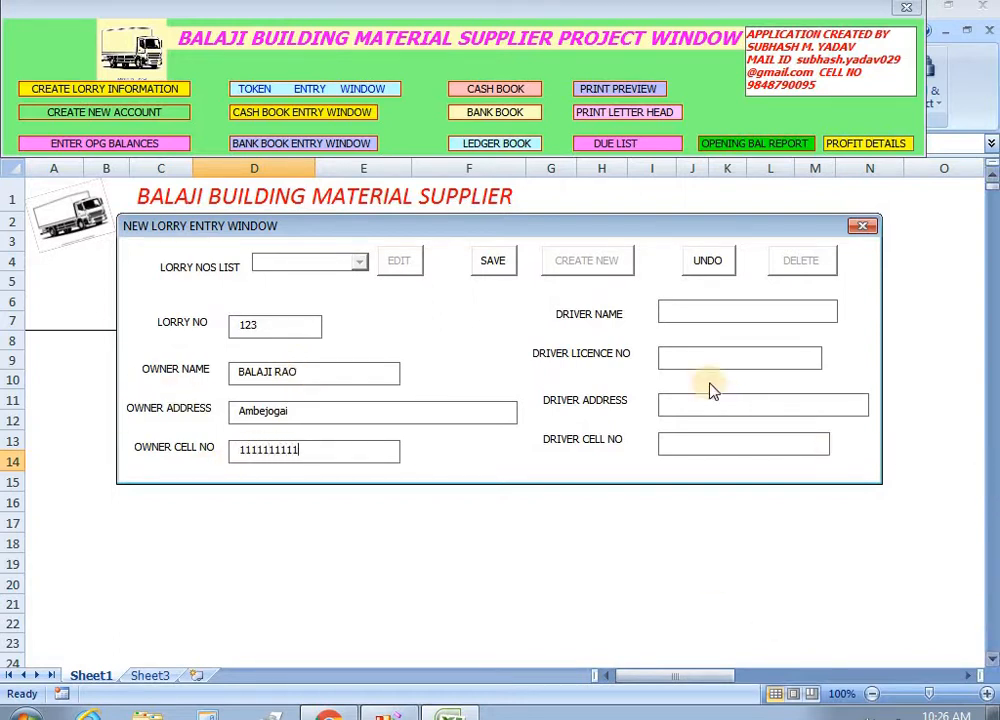
Add the driver's name, licence number, address Ambejogai and phone number, then save lorry 123.
left_click(683, 312)
type("ramesh")
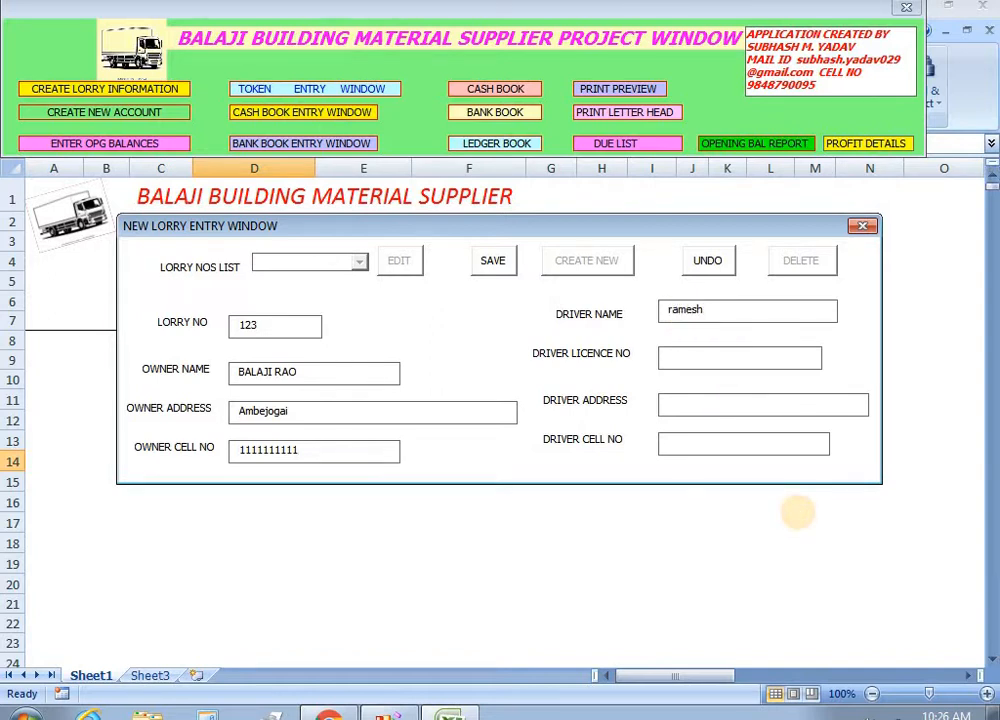
left_click(700, 358)
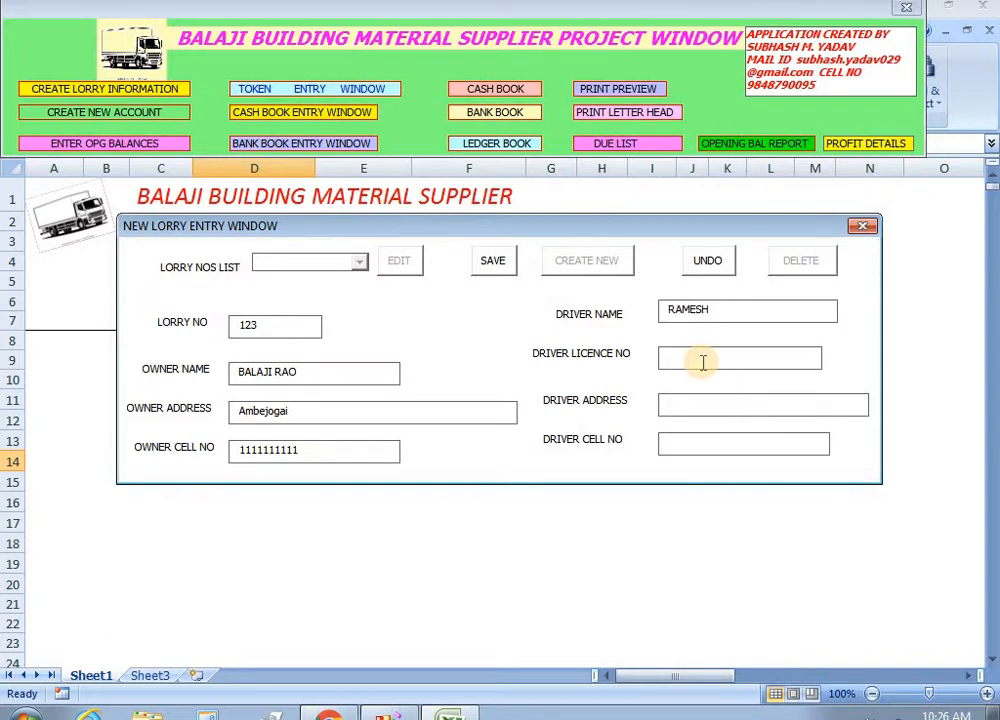
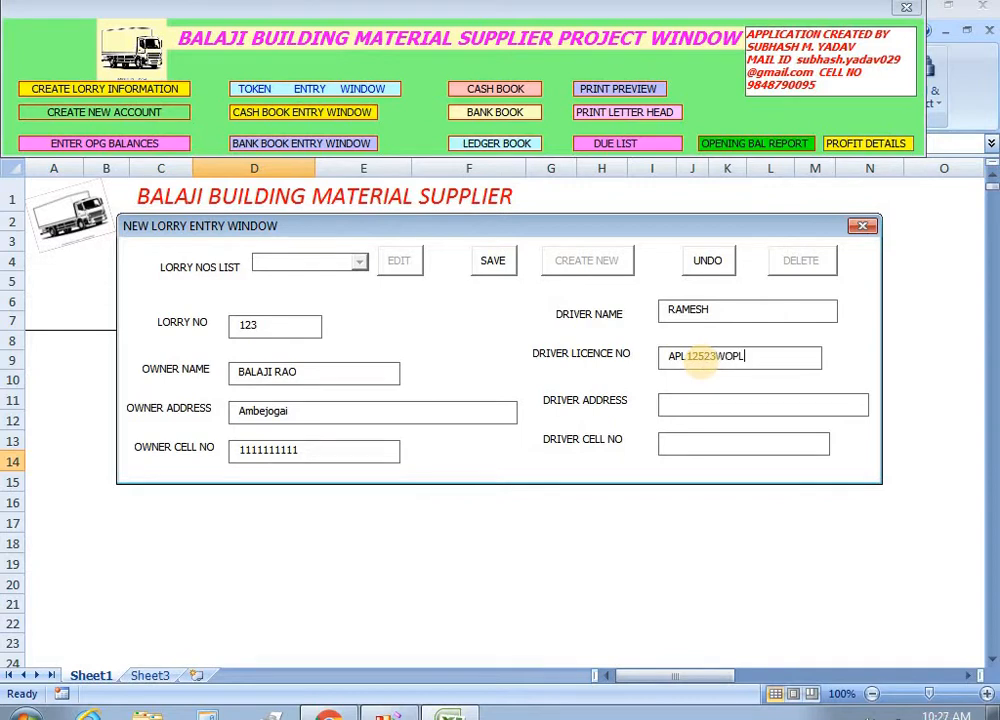
left_click(699, 405)
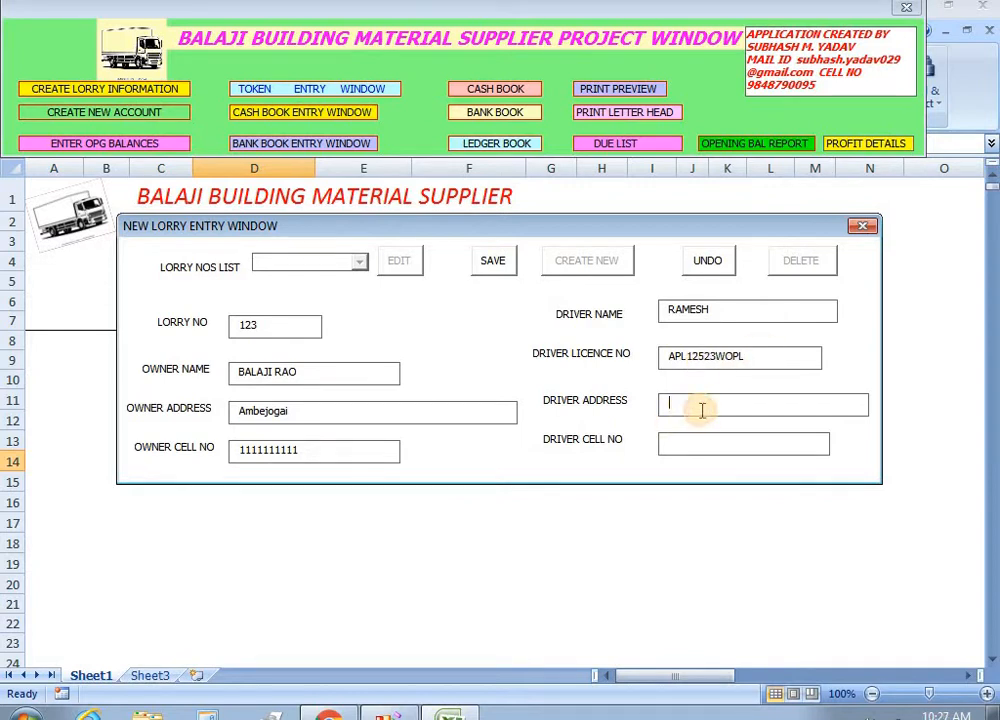
type("Ambejogai")
left_click(690, 447)
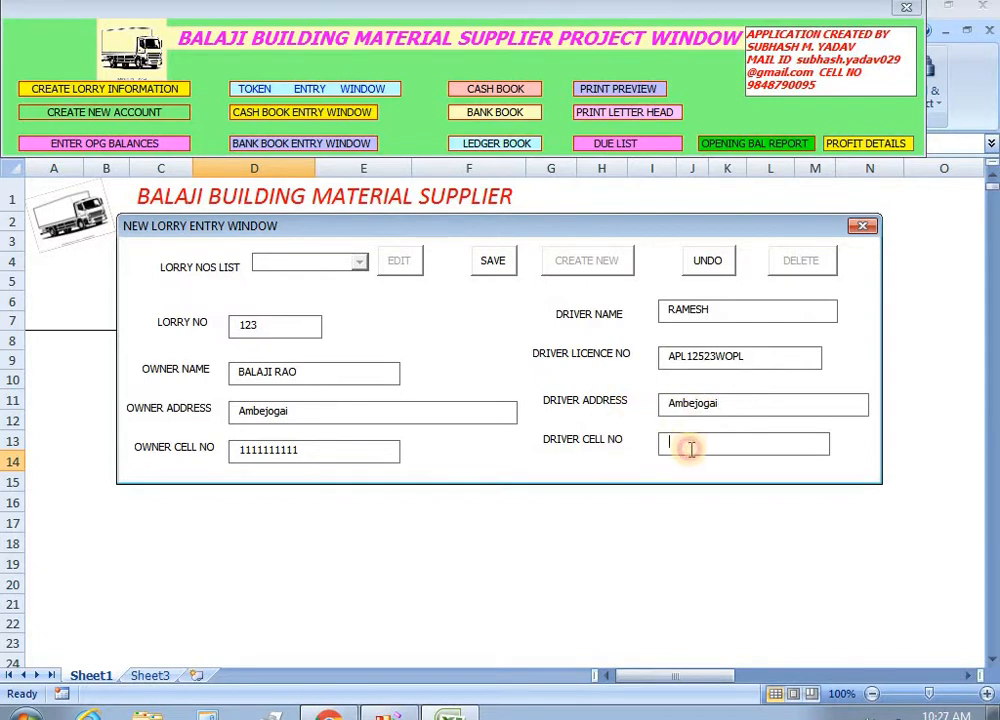
type("8888888888")
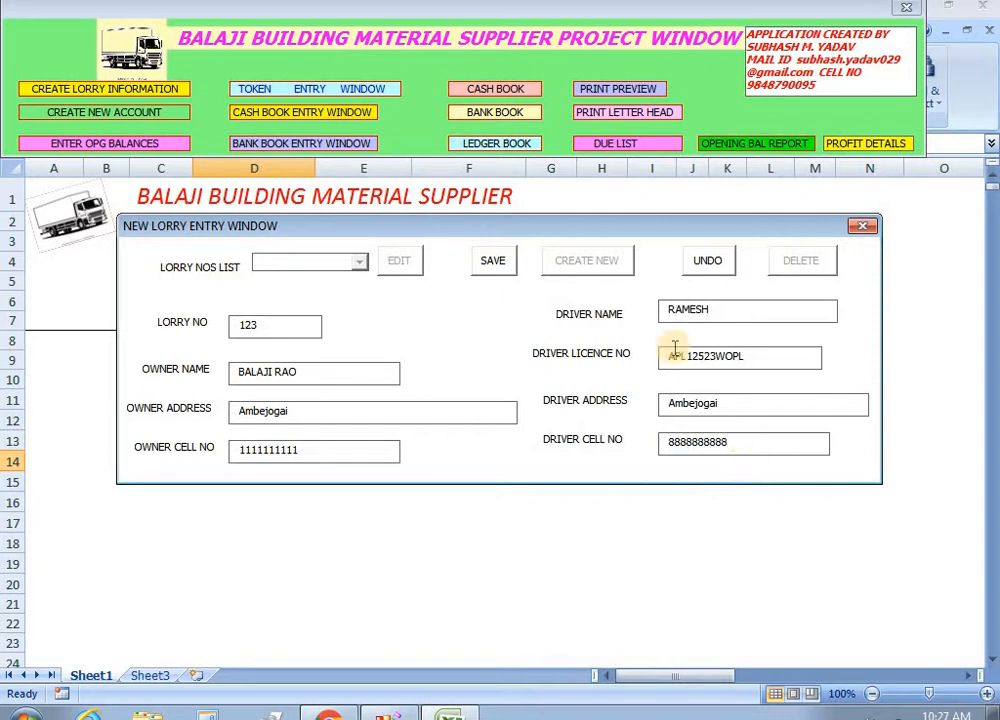
left_click(493, 262)
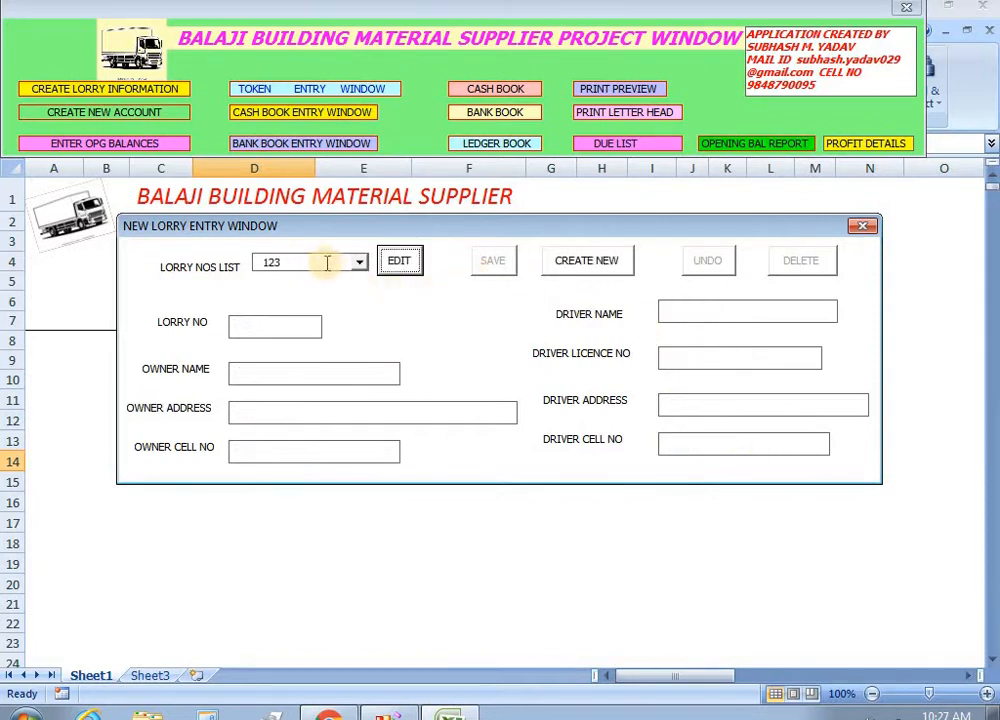
Add lorry 456 with the owner's name and address Ambejogai, and save it.
left_click(359, 263)
left_click(361, 263)
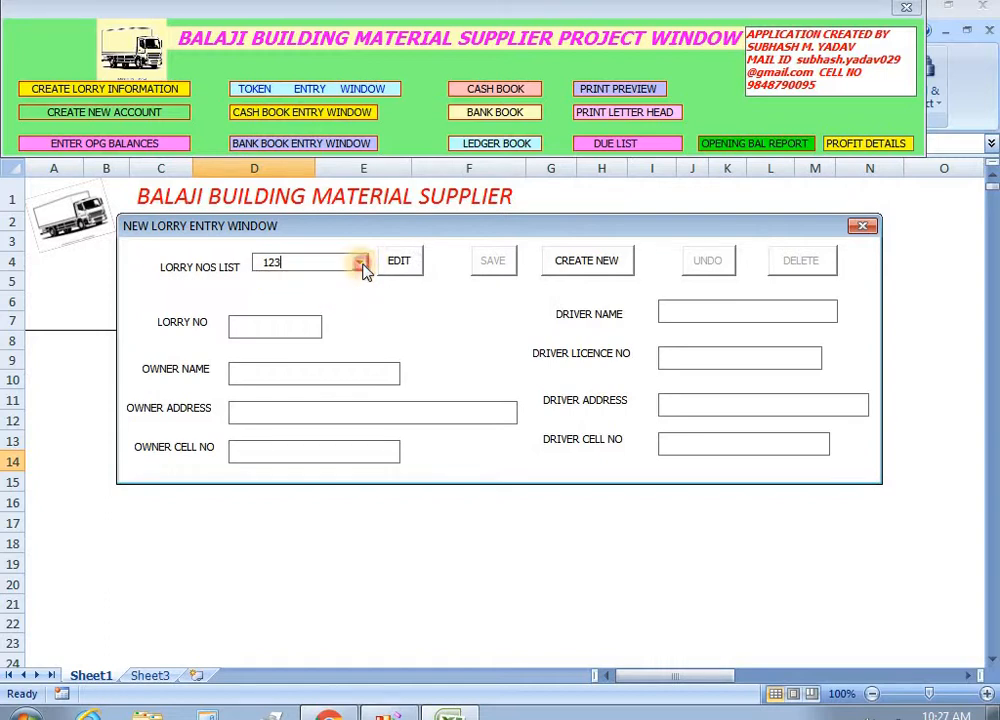
left_click(573, 262)
left_click(290, 330)
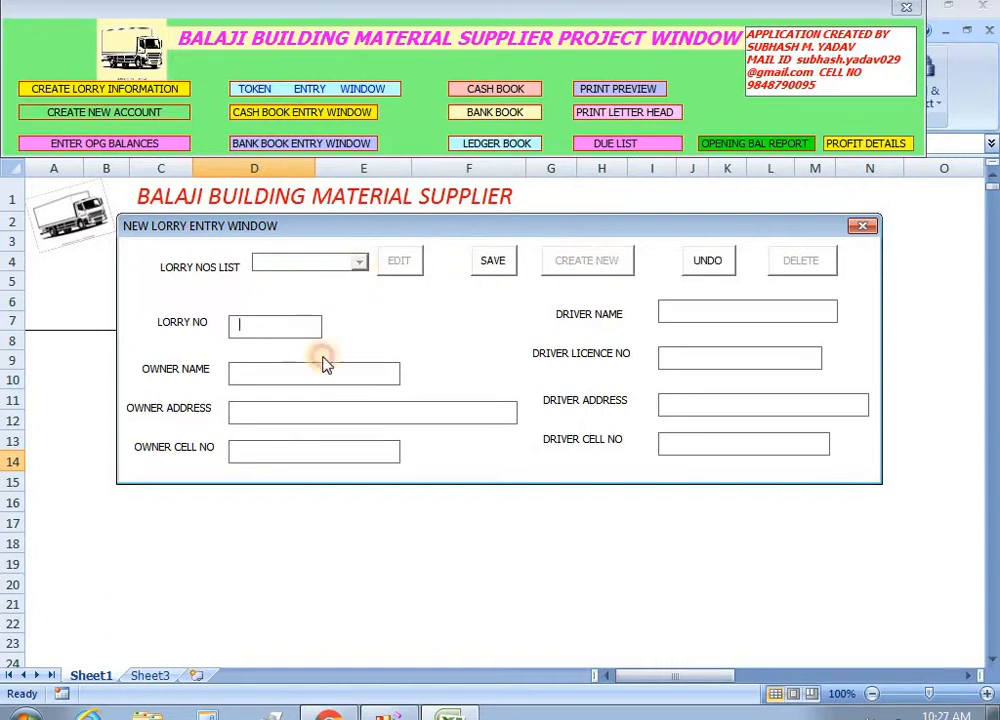
type("456")
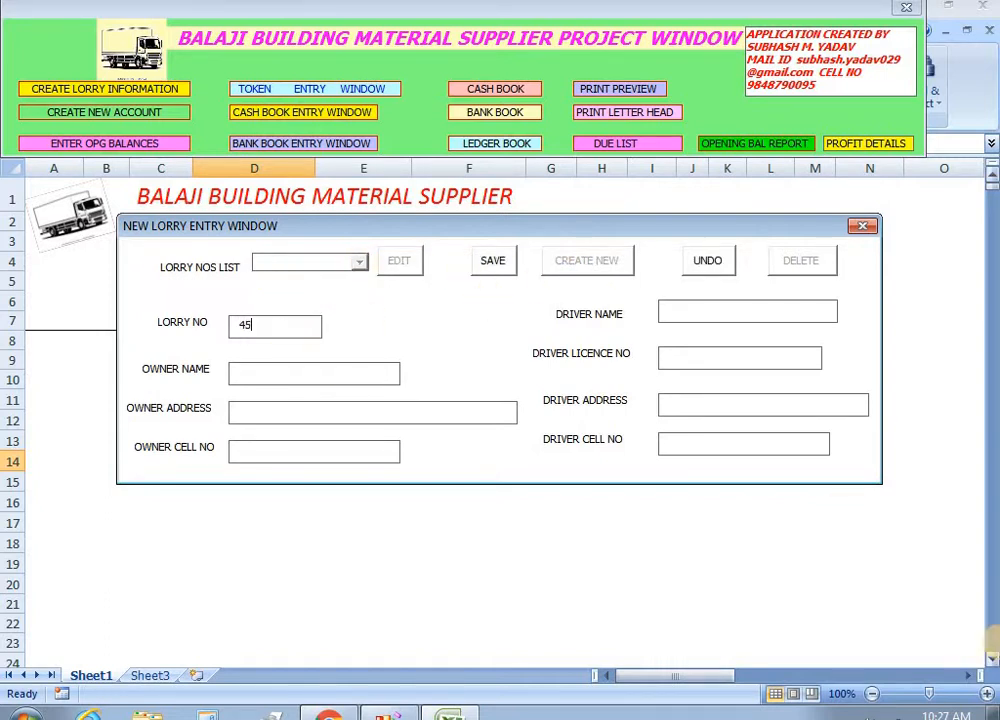
left_click(309, 373)
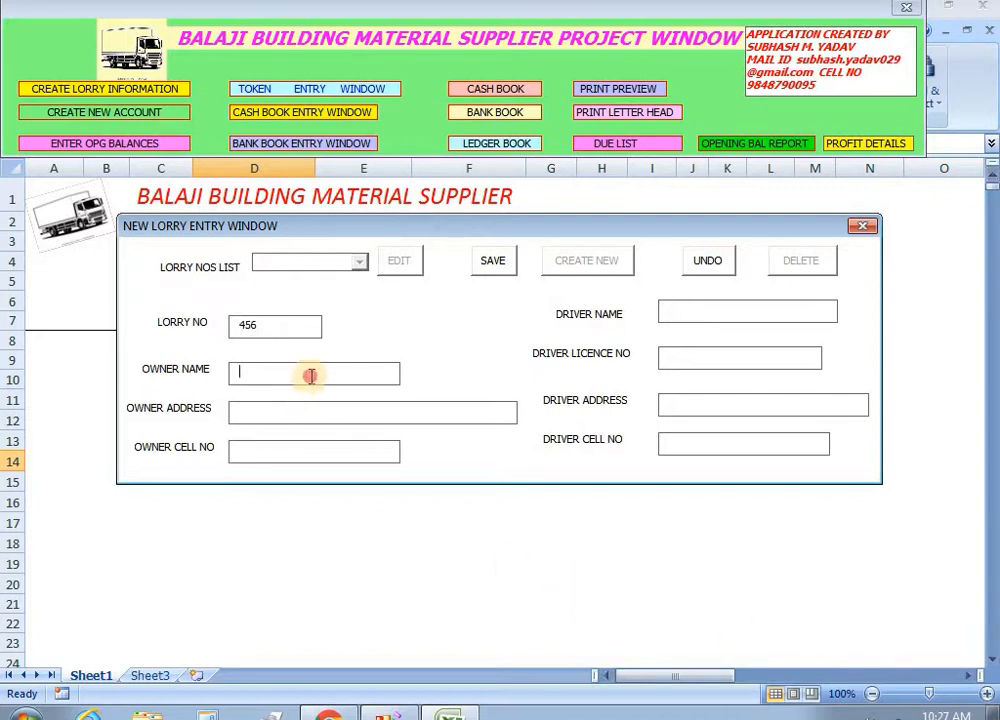
type("balaji")
left_click(304, 413)
type("Am")
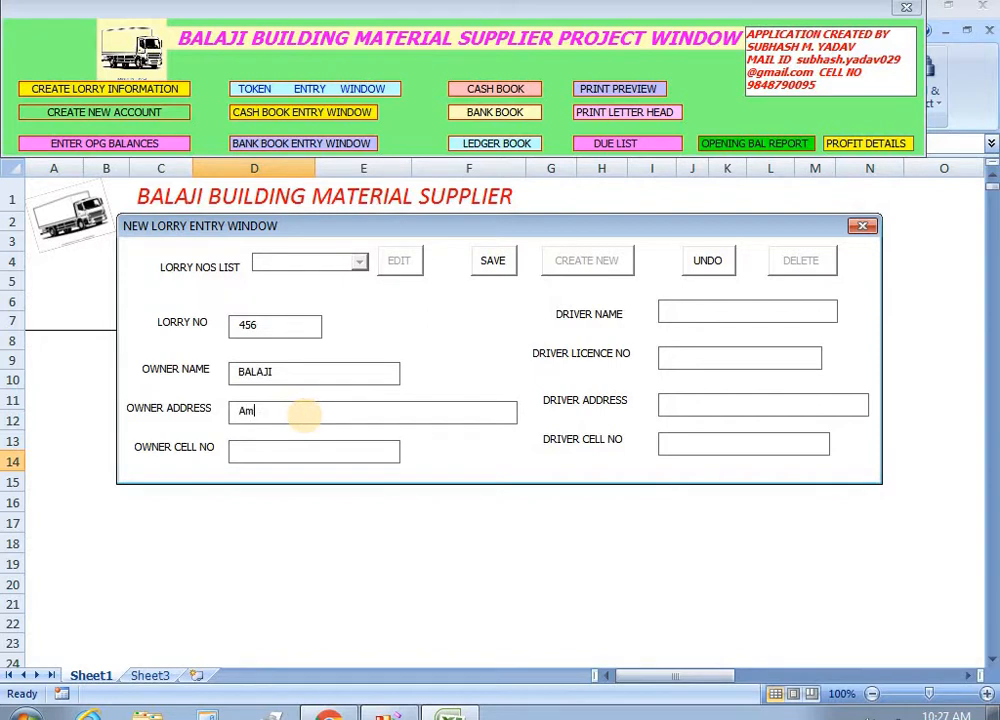
type("bejogai")
left_click(306, 455)
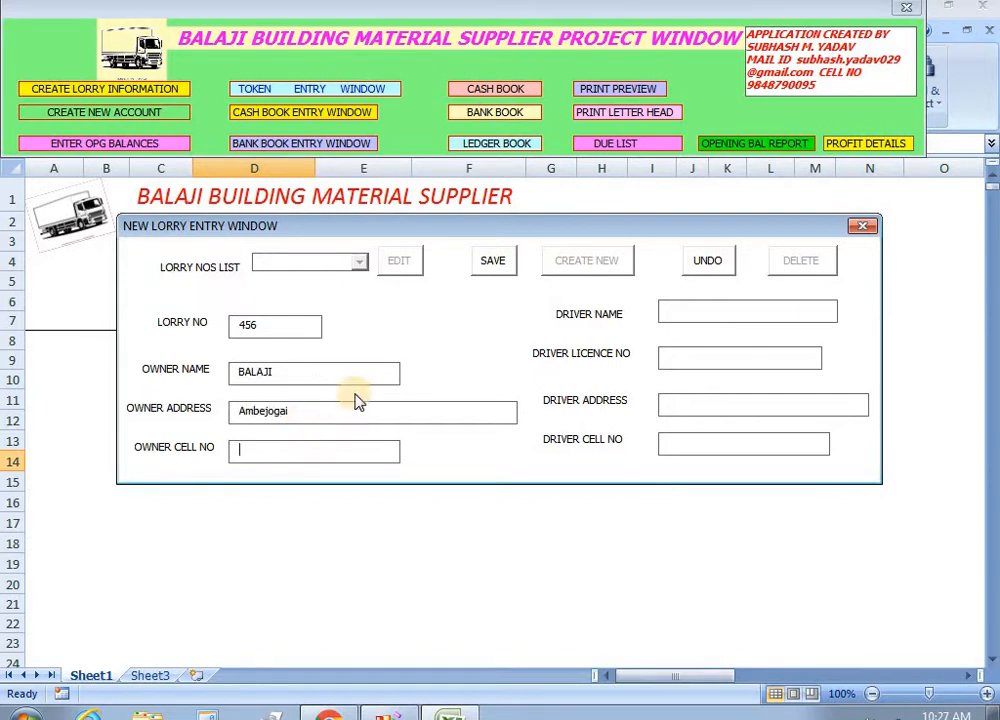
left_click(489, 266)
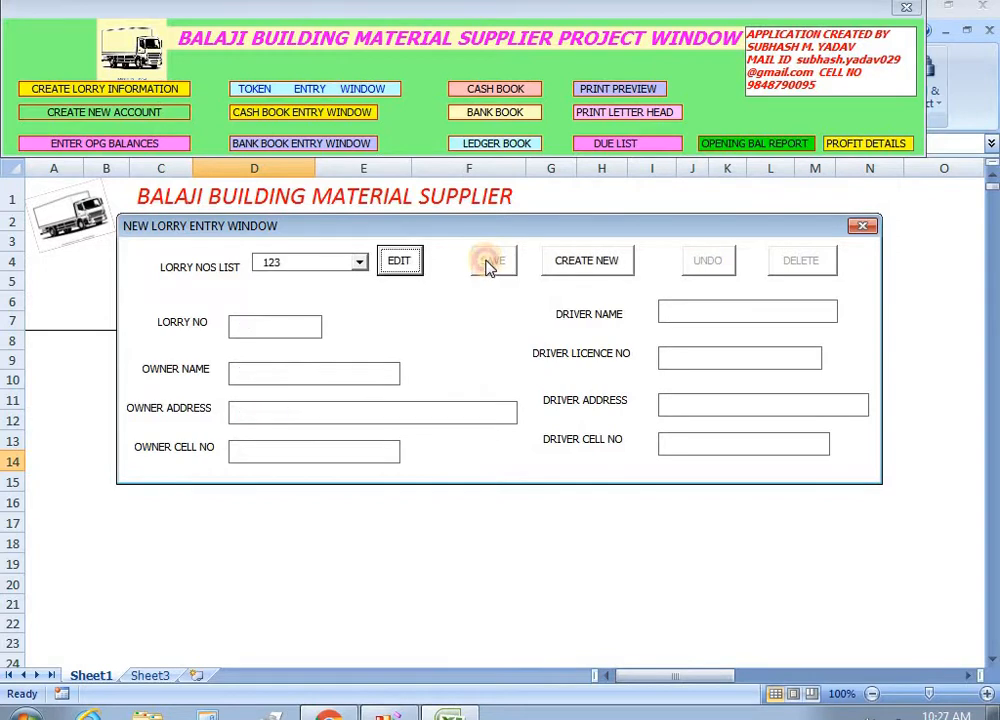
Save lorry 789, confirm it appears in the lorry list, and close the lorry window.
left_click(359, 263)
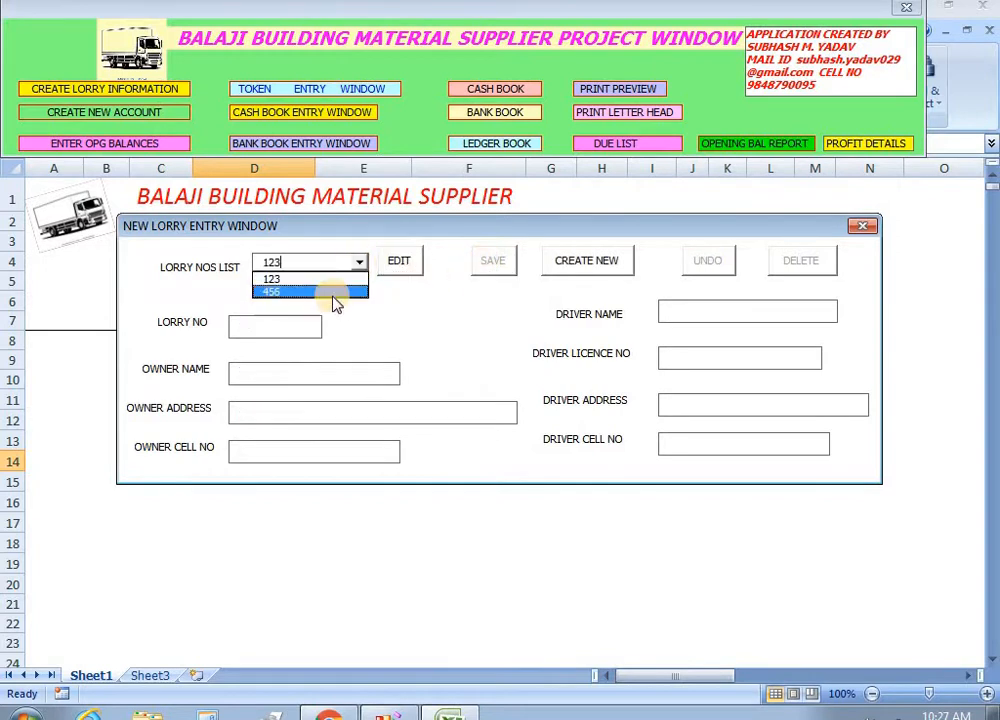
left_click(432, 278)
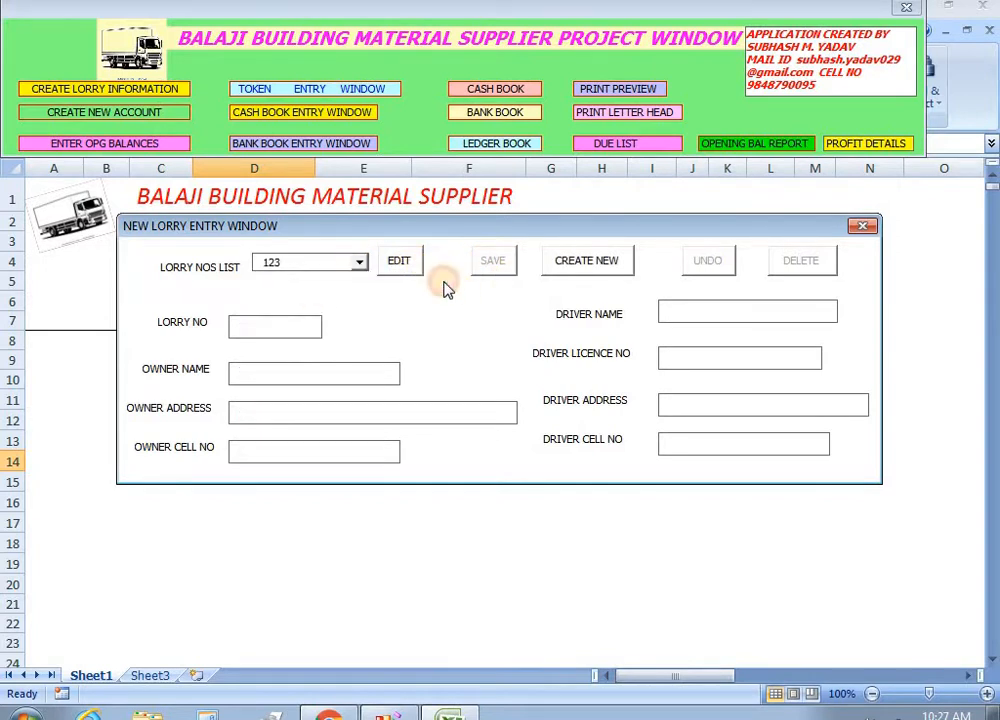
left_click(578, 262)
left_click(270, 325)
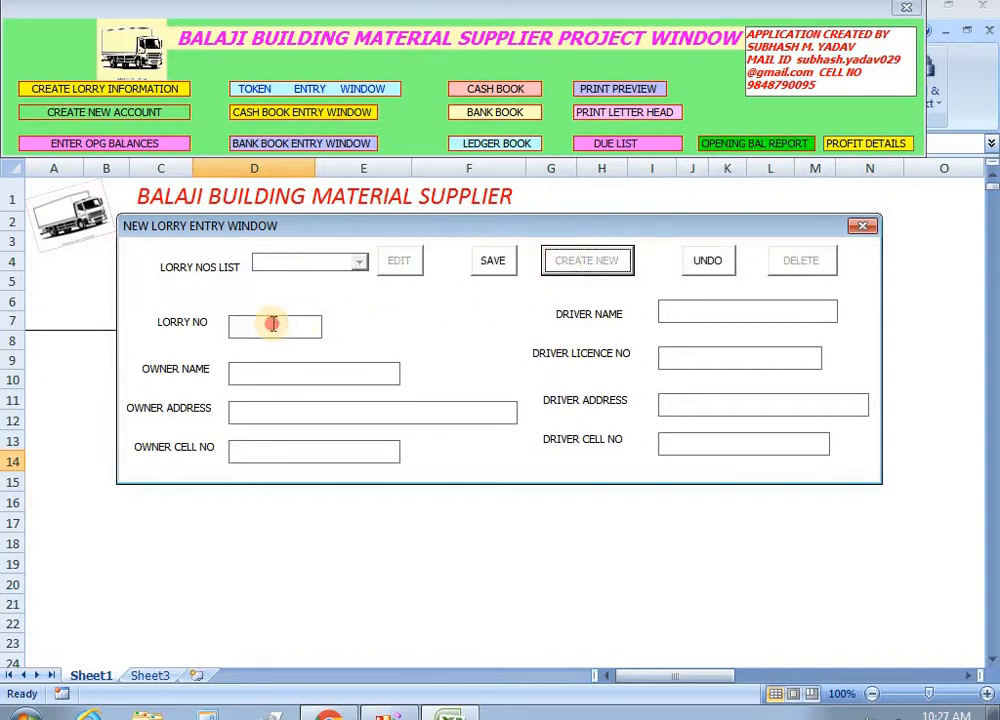
type("789")
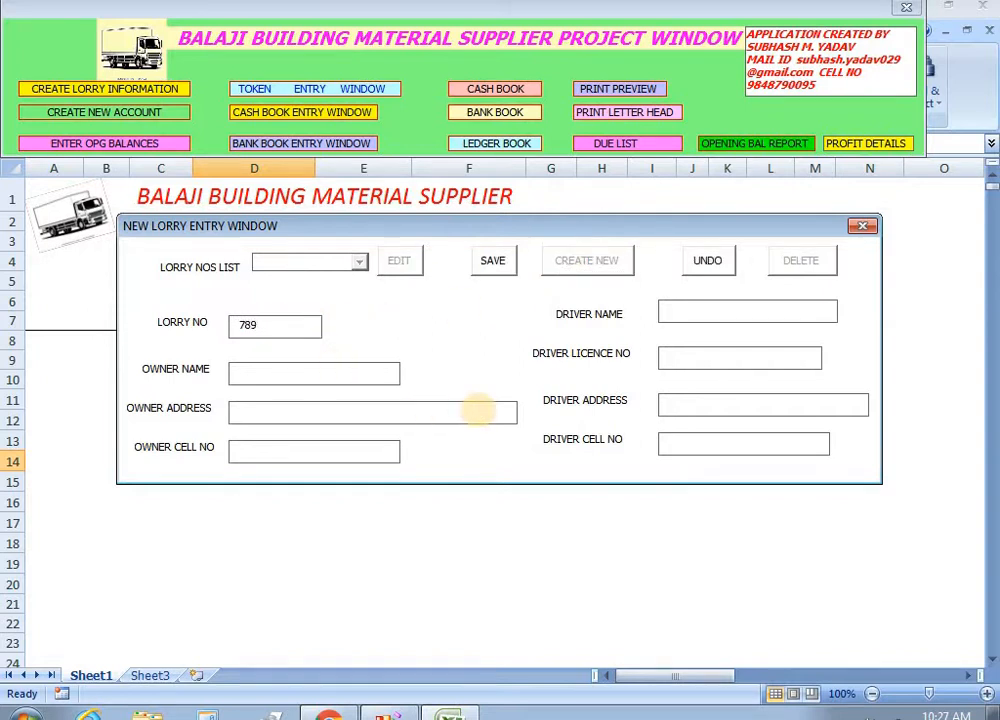
left_click(494, 261)
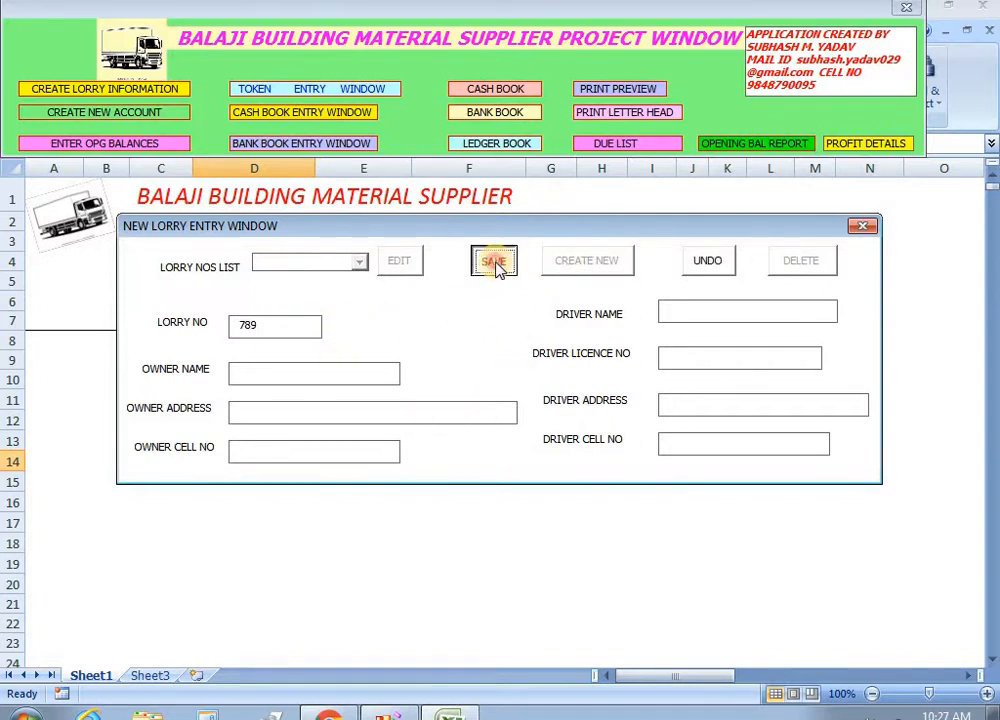
left_click(362, 265)
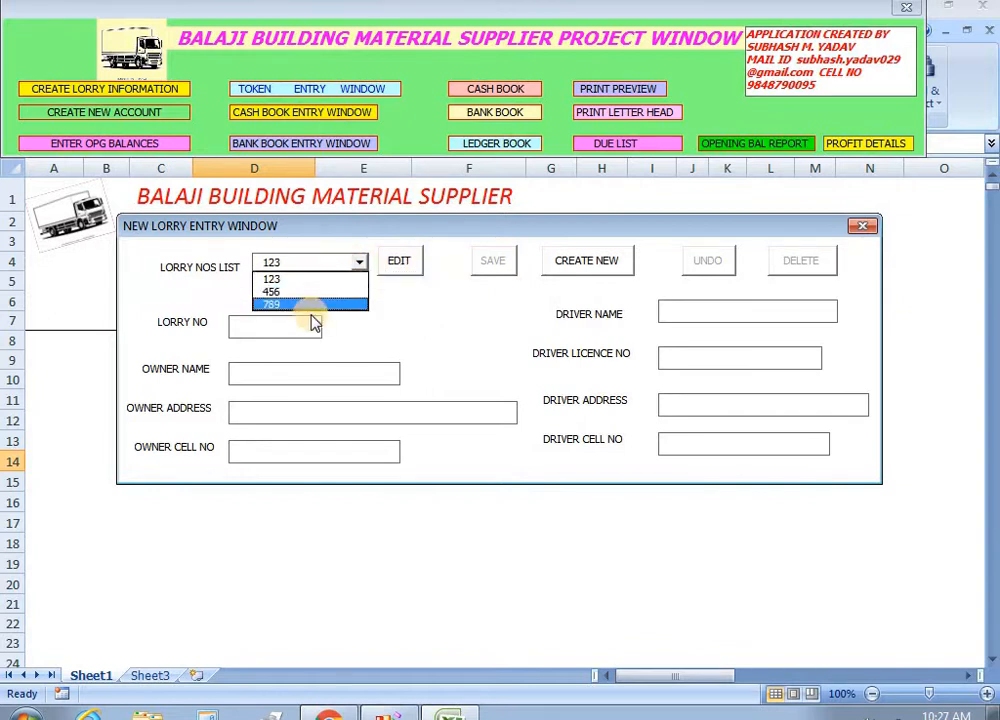
left_click(862, 226)
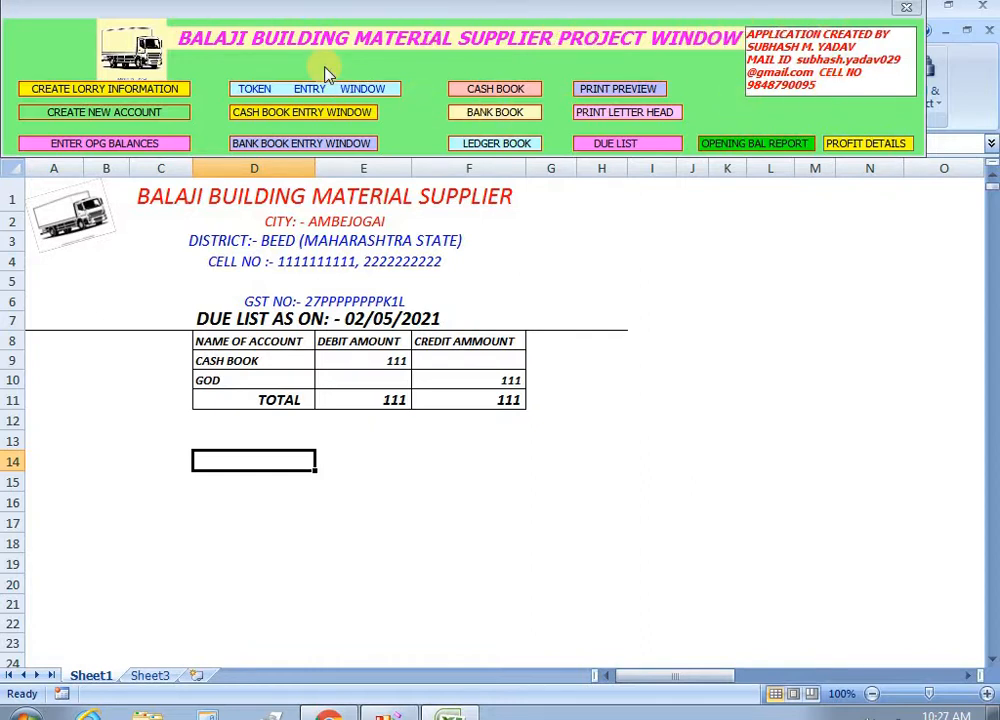
Enter new account 'abc constrction company' as CONSIGNEE, city Beed, state maharashtra state.
left_click(130, 118)
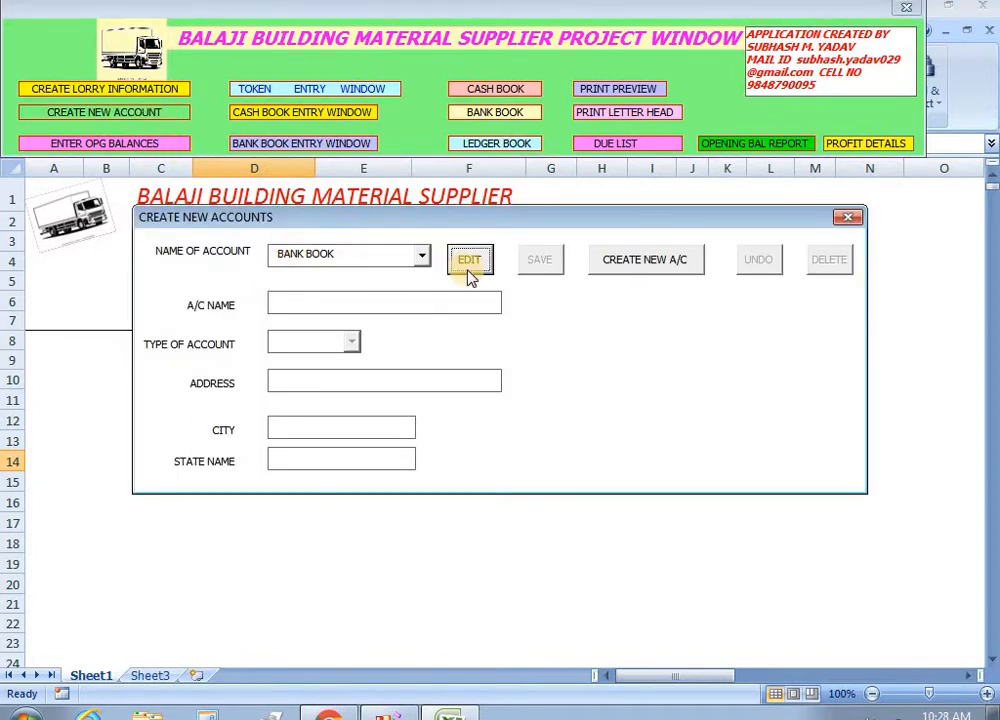
left_click(421, 256)
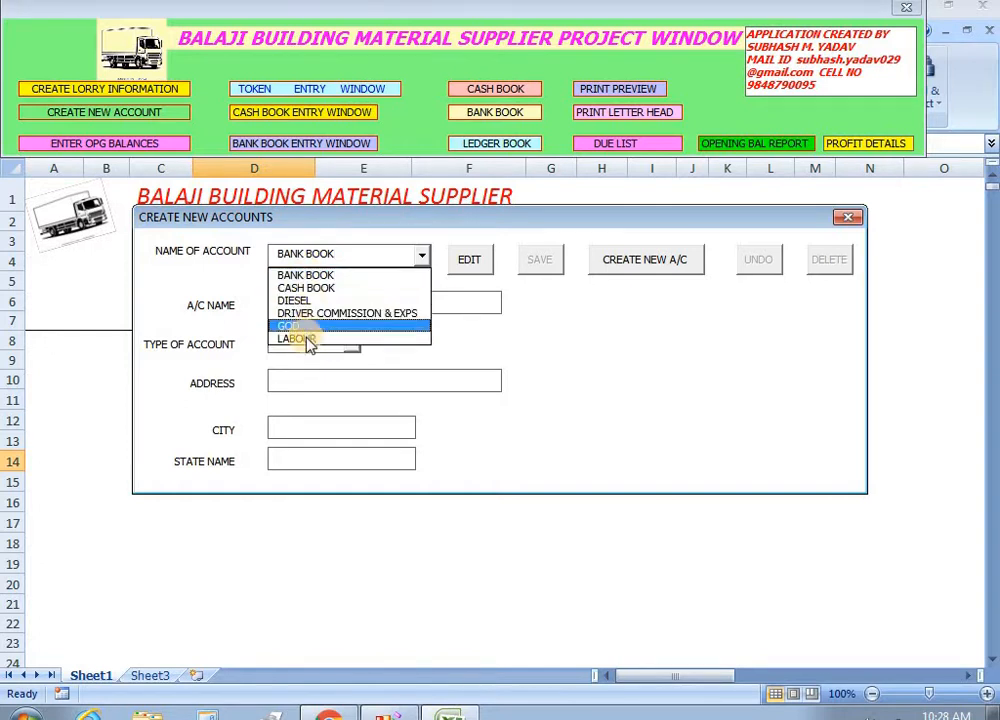
left_click(620, 266)
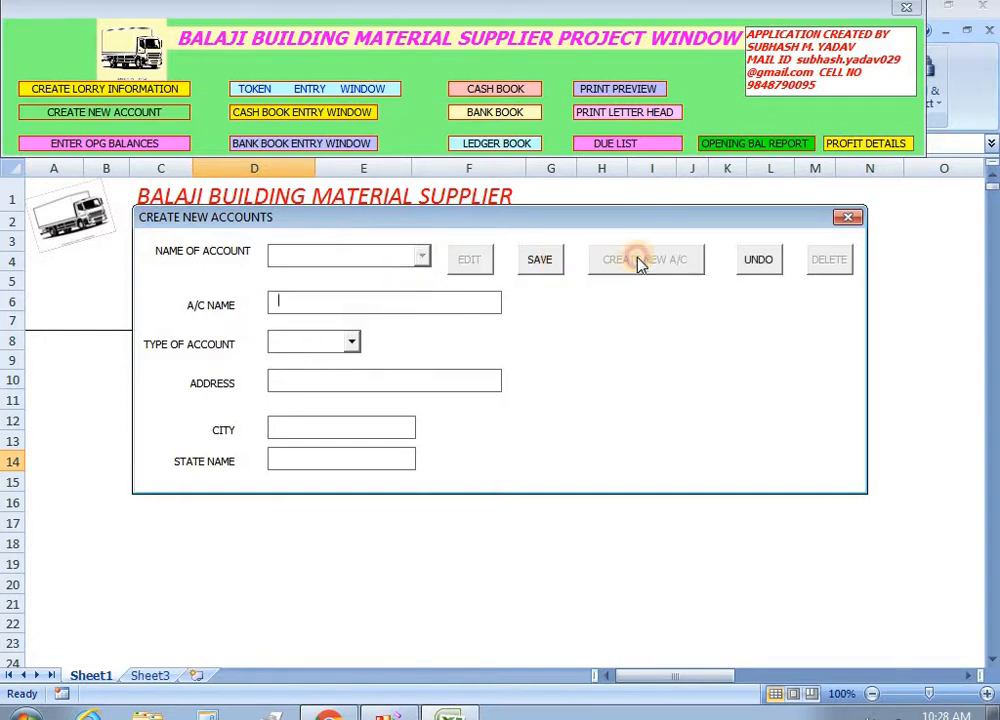
type("ab")
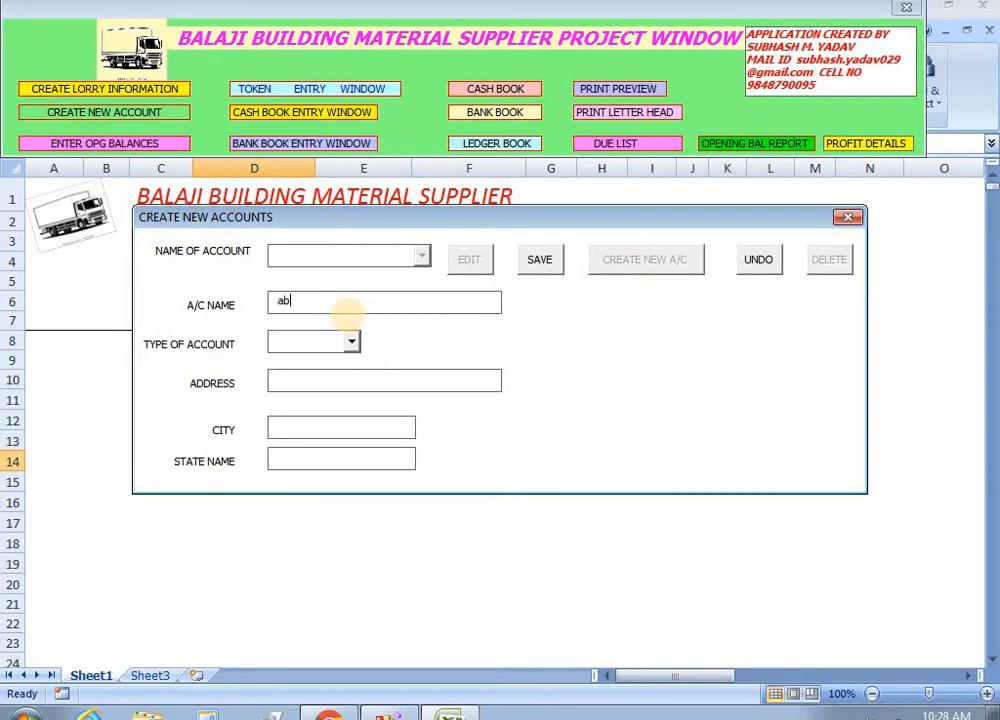
type("c constrction company")
key("Tab")
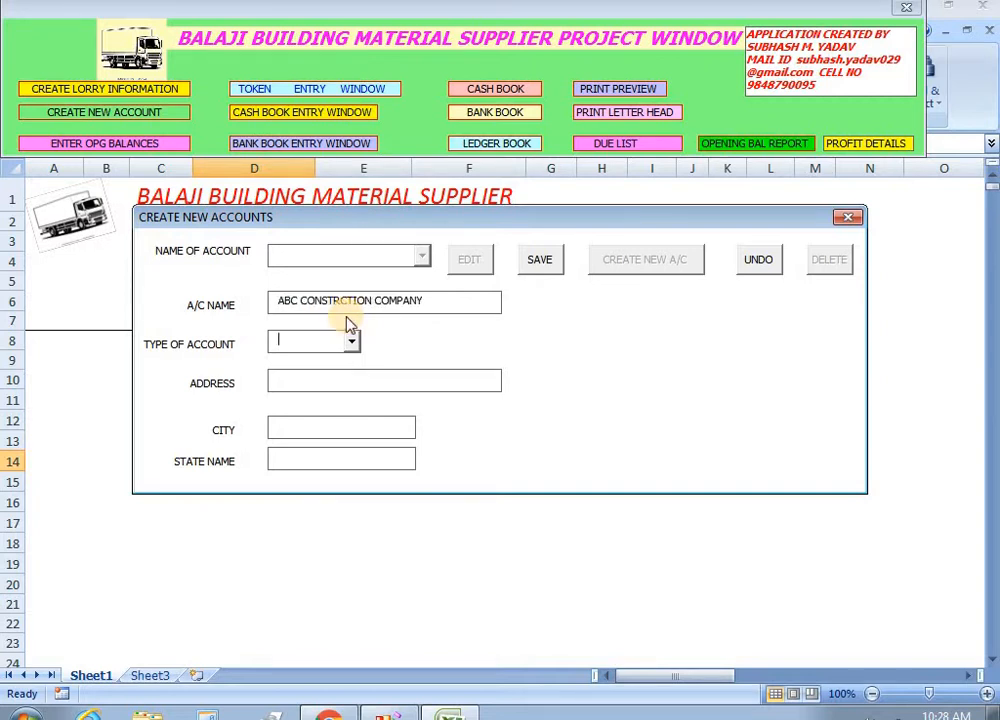
left_click(351, 342)
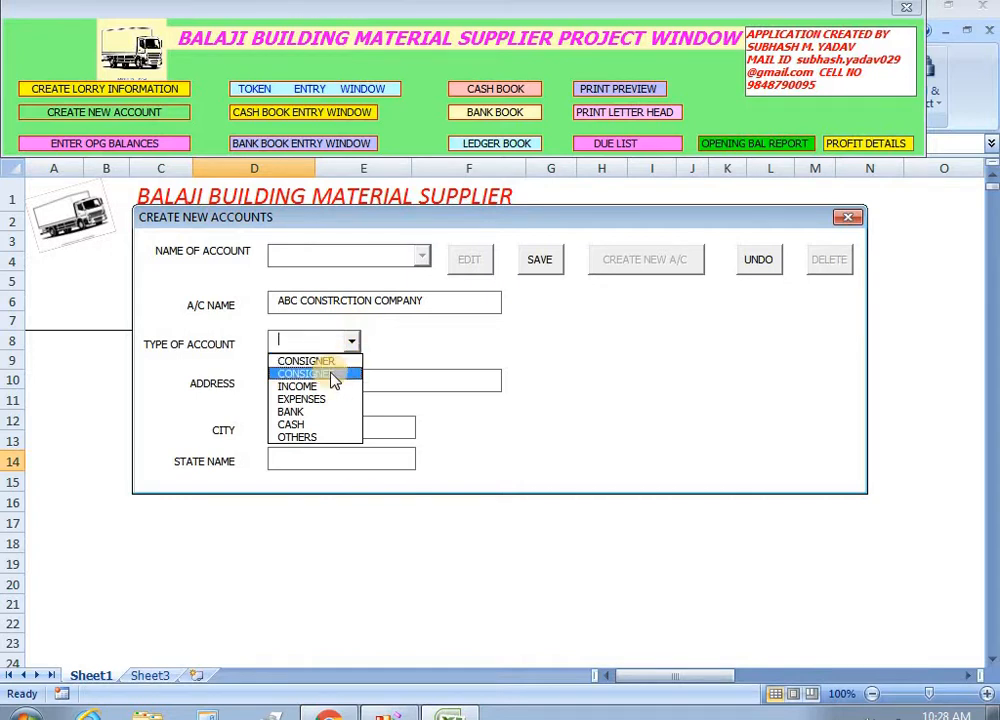
left_click(332, 376)
left_click(335, 383)
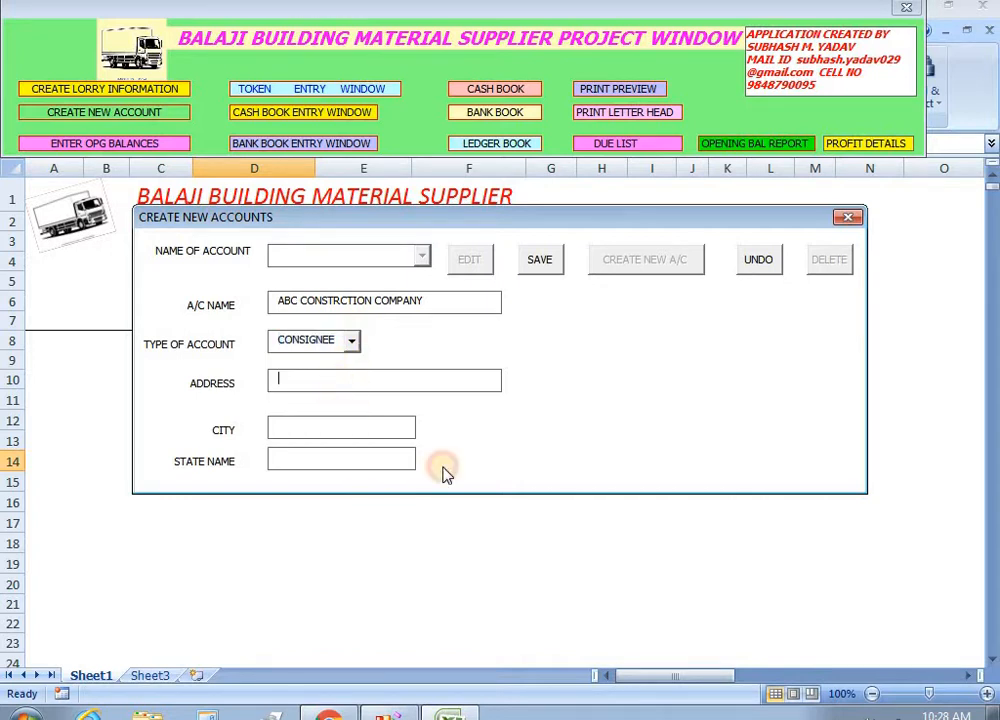
type("Beed")
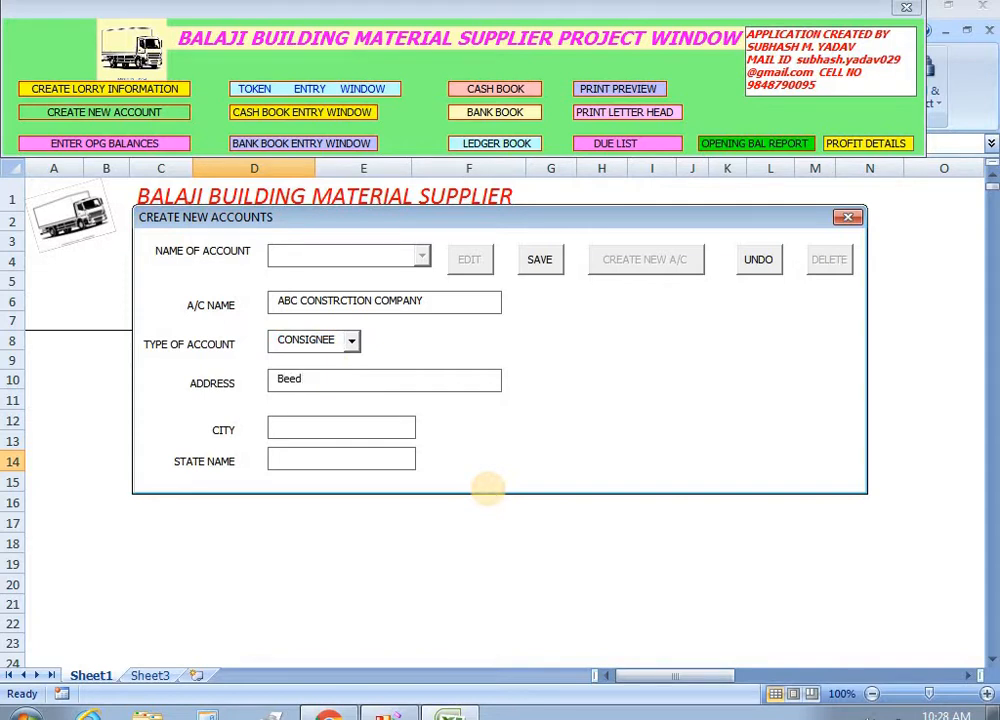
type("beed")
key("Tab")
type("maharashtra ")
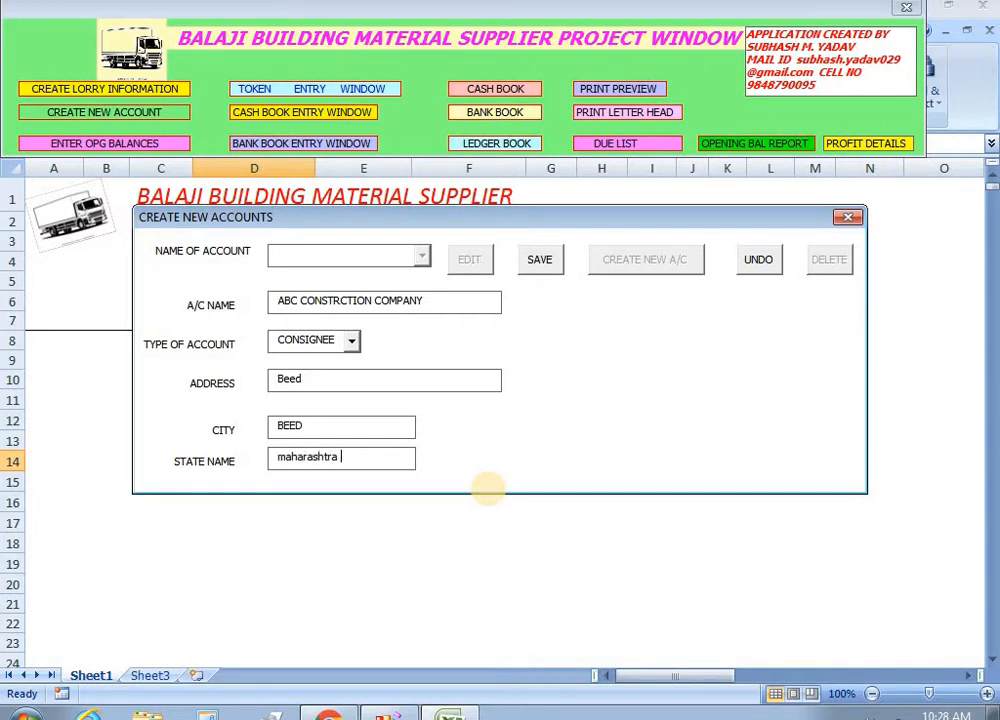
type("state")
key("Tab")
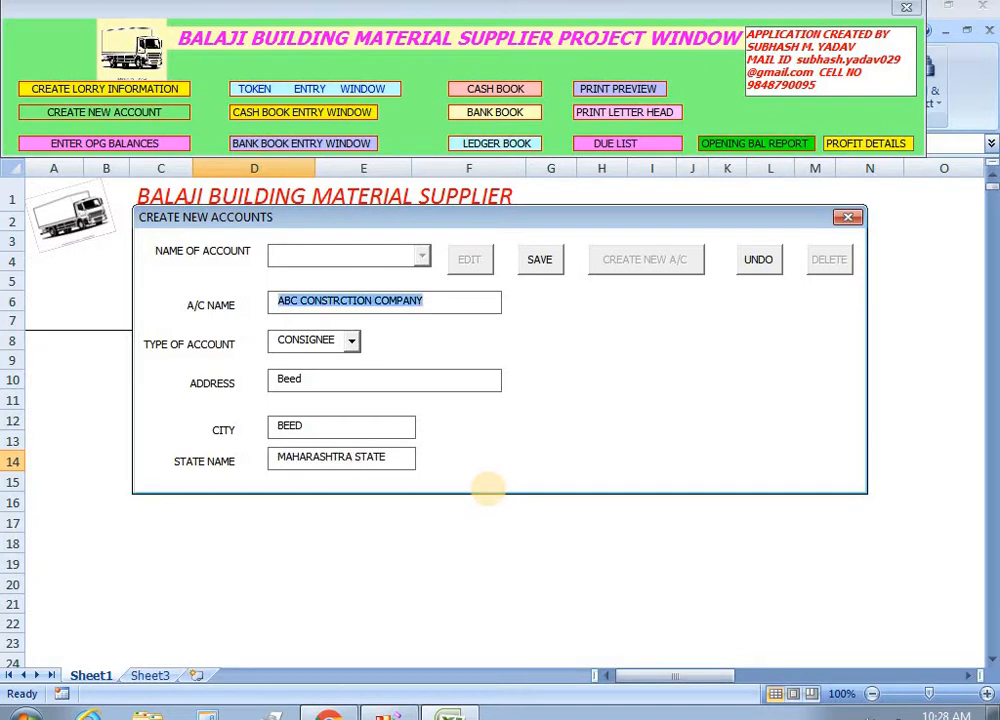
Save the account, reload it from the account list to verify, then clear and close the window.
left_click(540, 262)
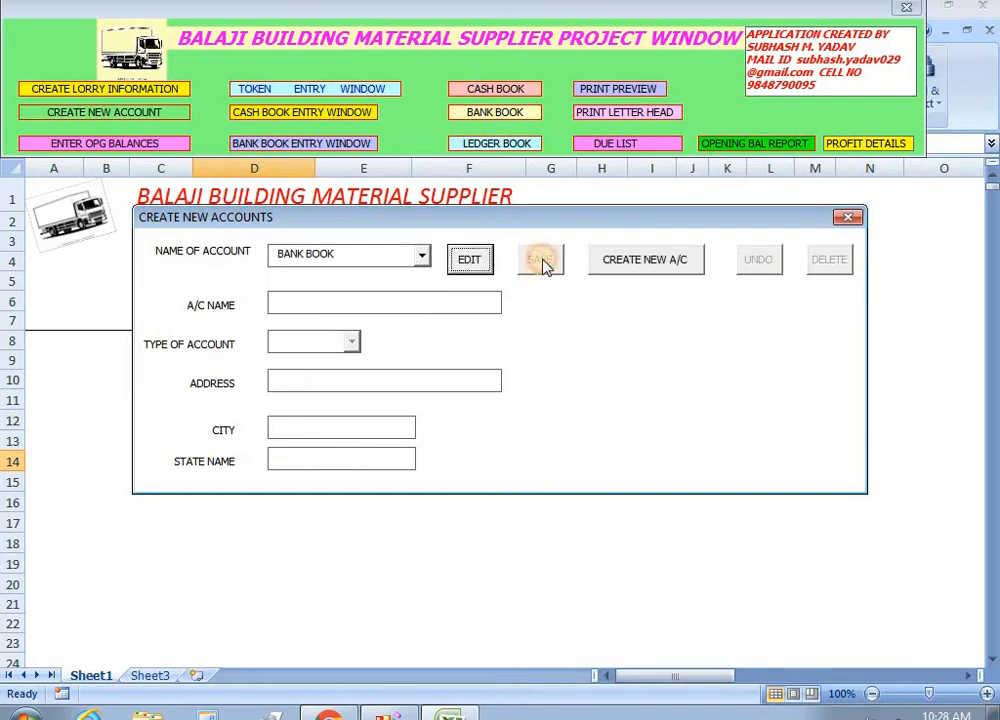
left_click(420, 257)
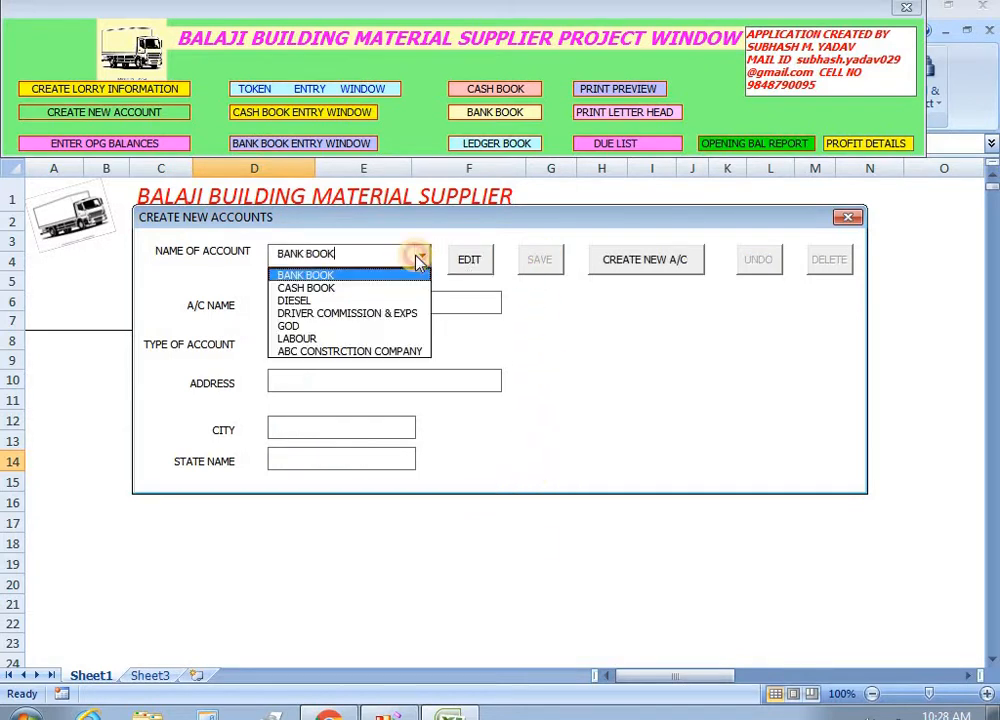
left_click(348, 352)
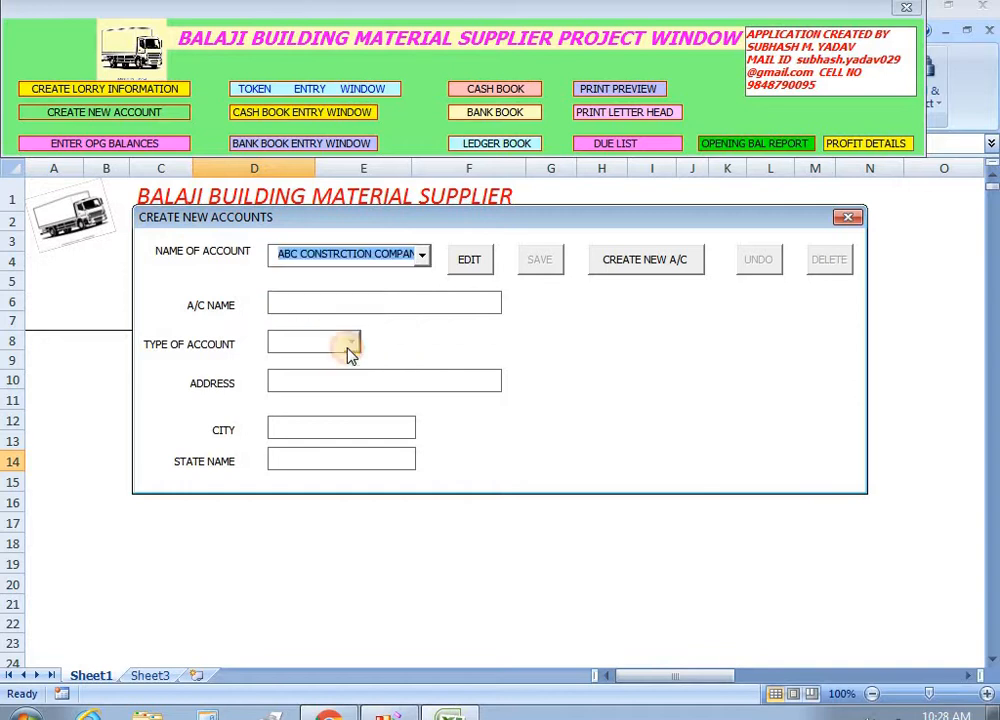
left_click(466, 260)
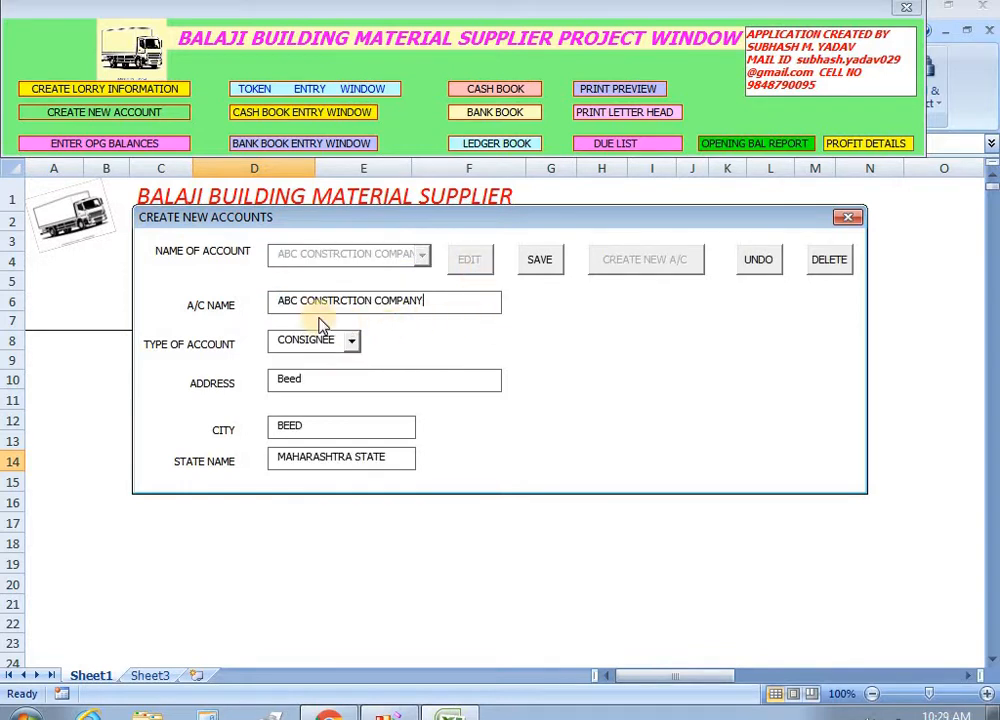
left_click(763, 265)
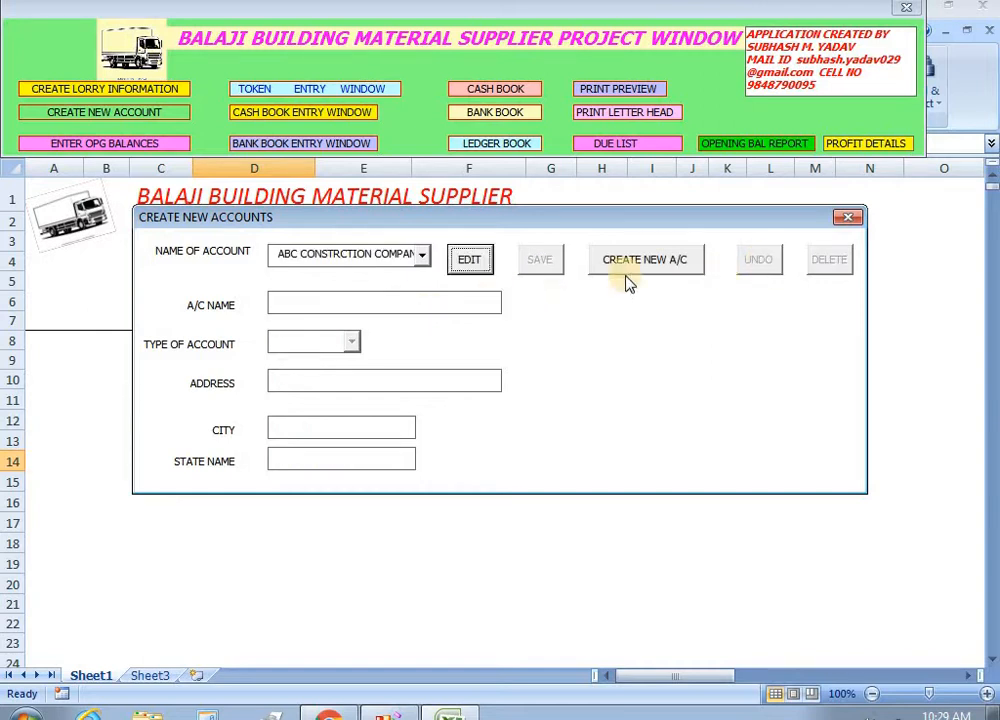
left_click(848, 217)
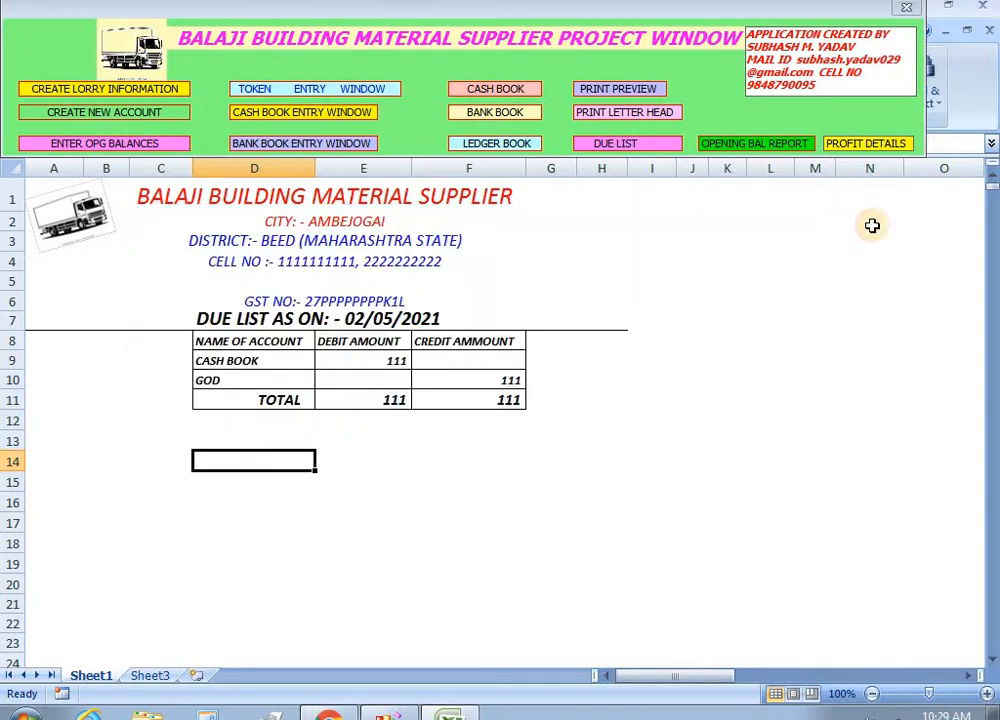
left_click(120, 145)
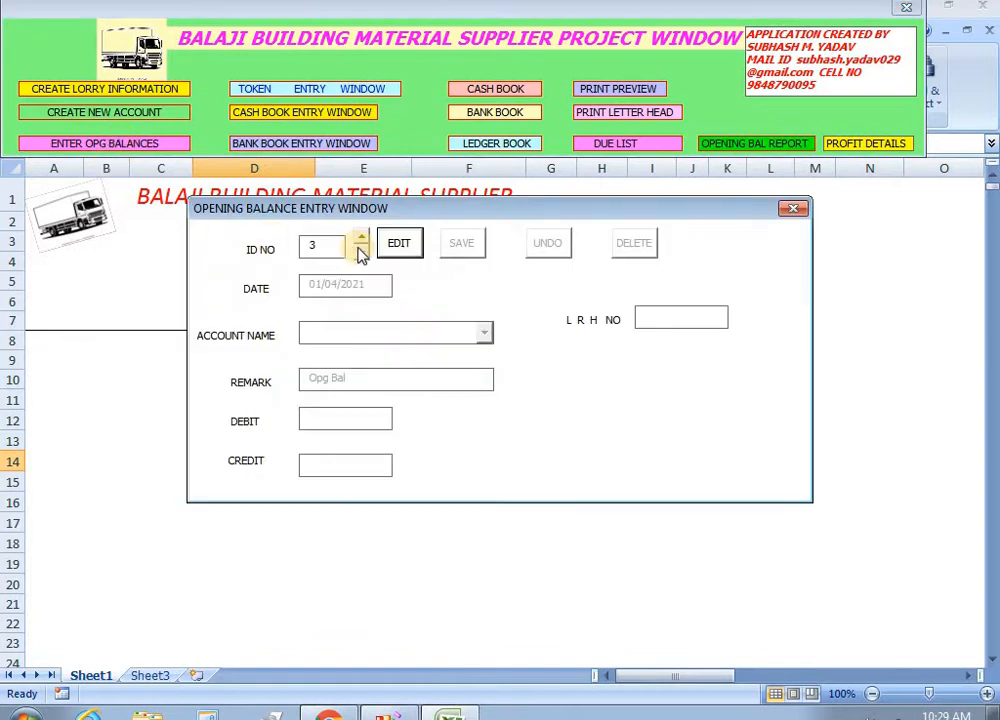
left_click(361, 253)
left_click(361, 253)
left_click(404, 252)
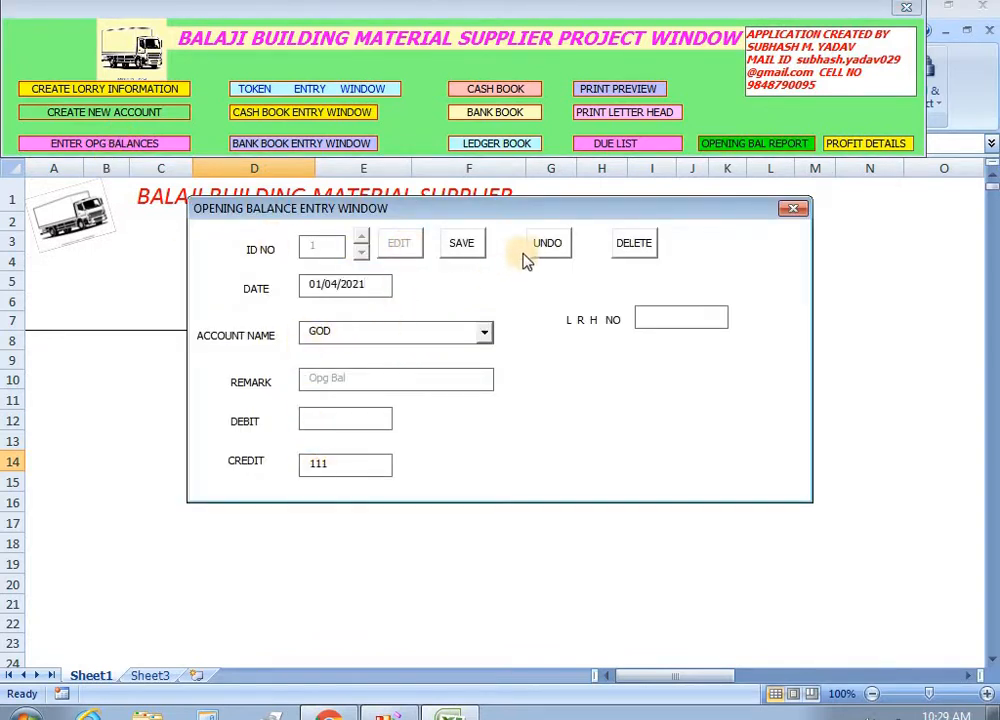
left_click(552, 248)
left_click(408, 250)
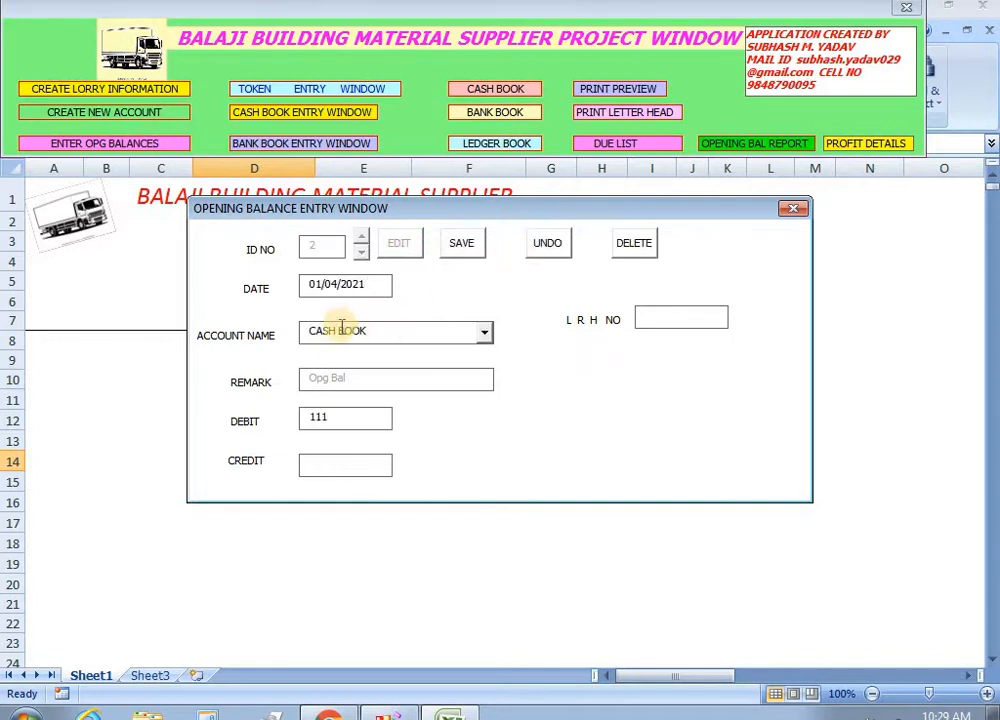
left_click(552, 248)
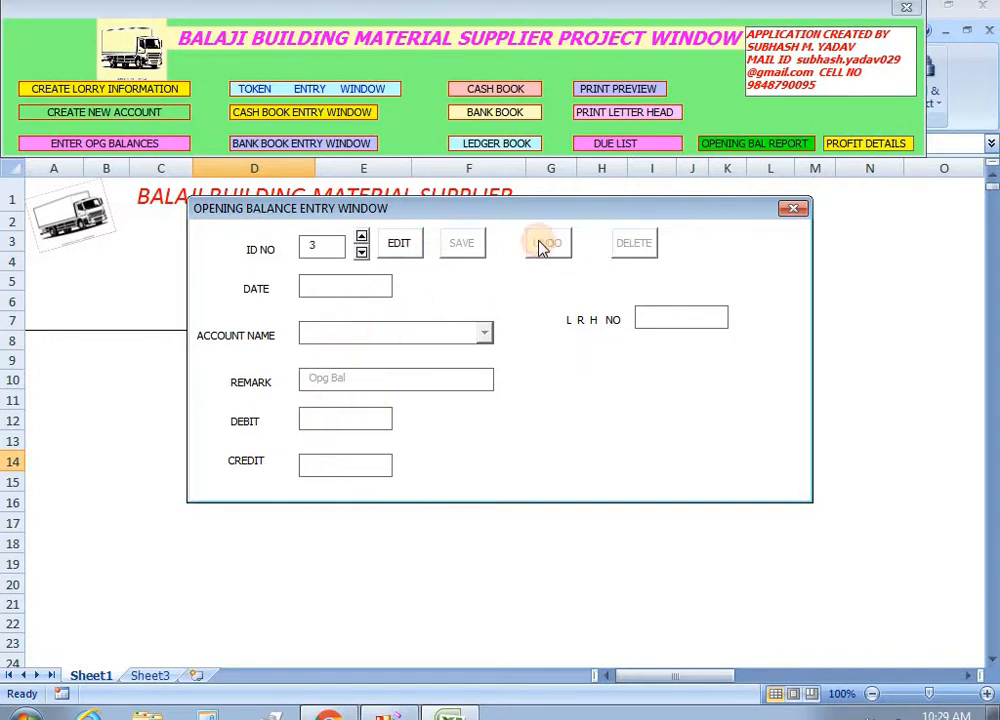
left_click(792, 209)
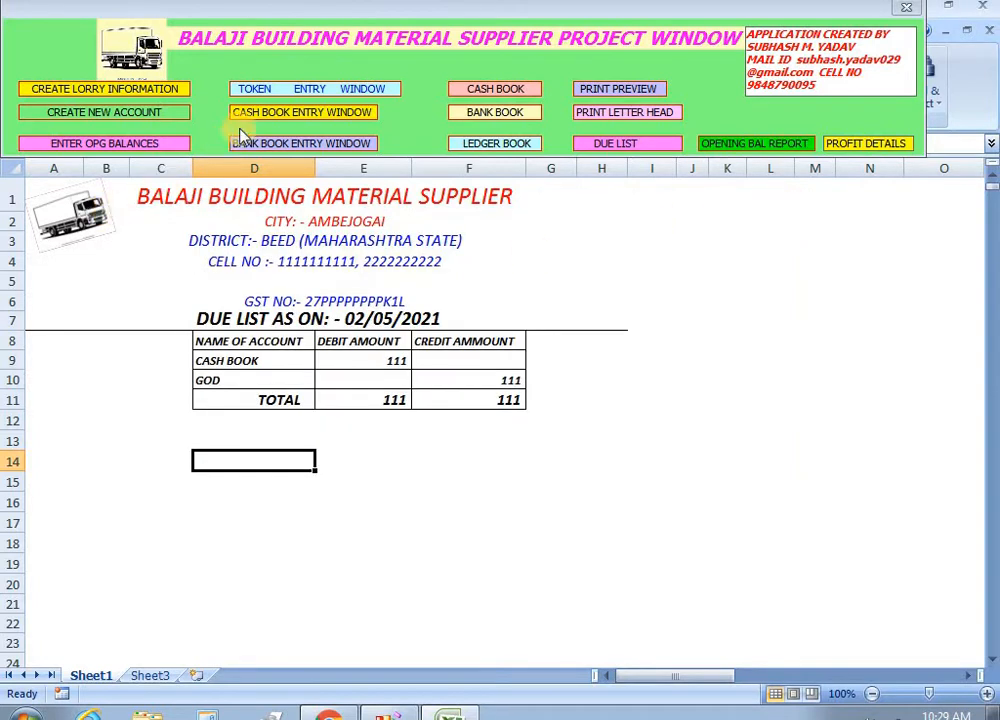
left_click(285, 88)
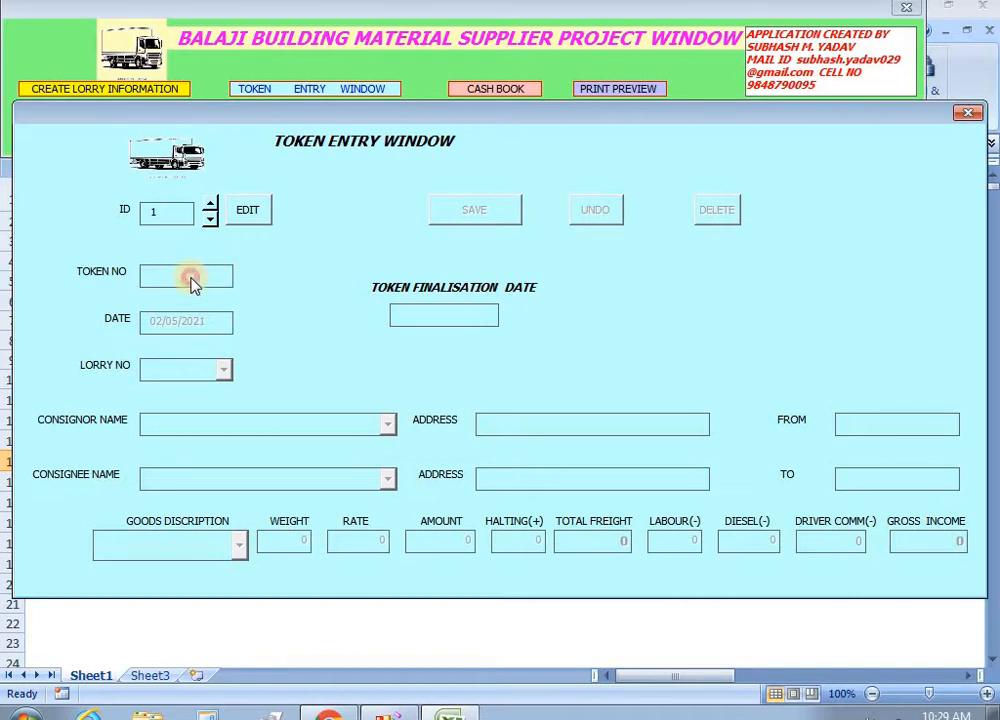
Start token 1 dated 01/05/2021 with lorry 123 and consignor ABC CONSTRCTION COMPANY.
left_click(248, 212)
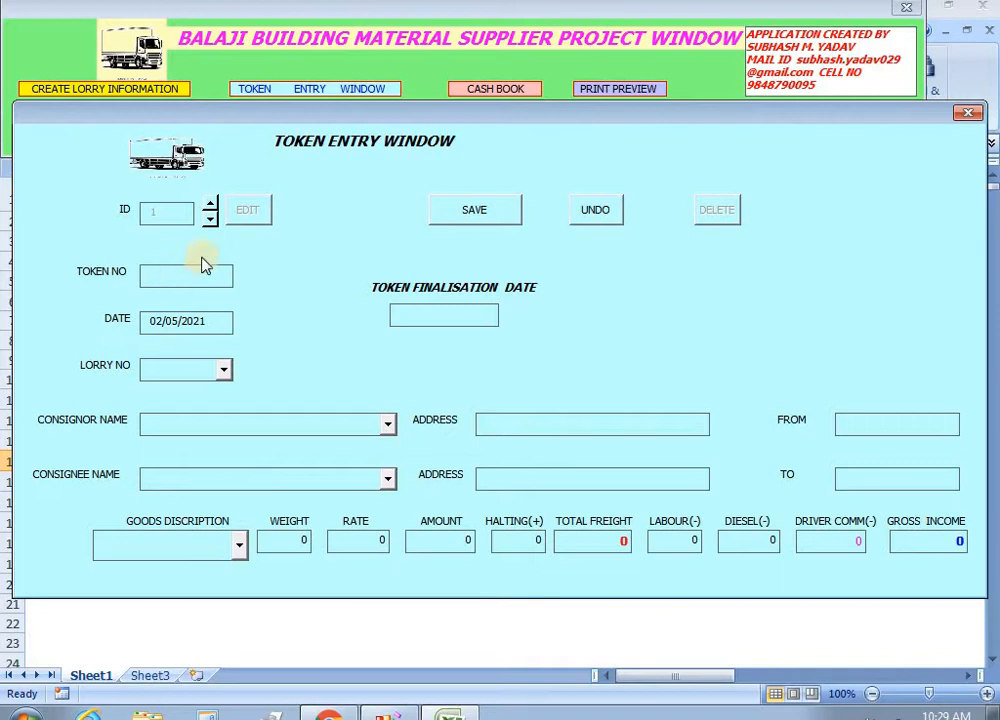
left_click(201, 268)
left_click(223, 323)
left_click(212, 330)
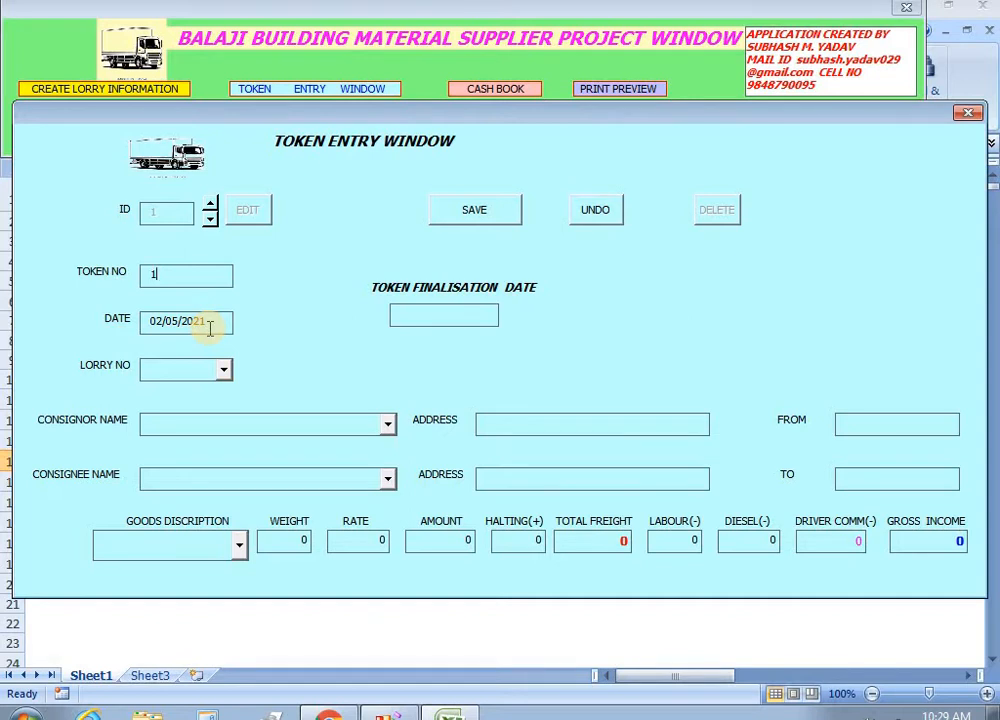
left_click(153, 323)
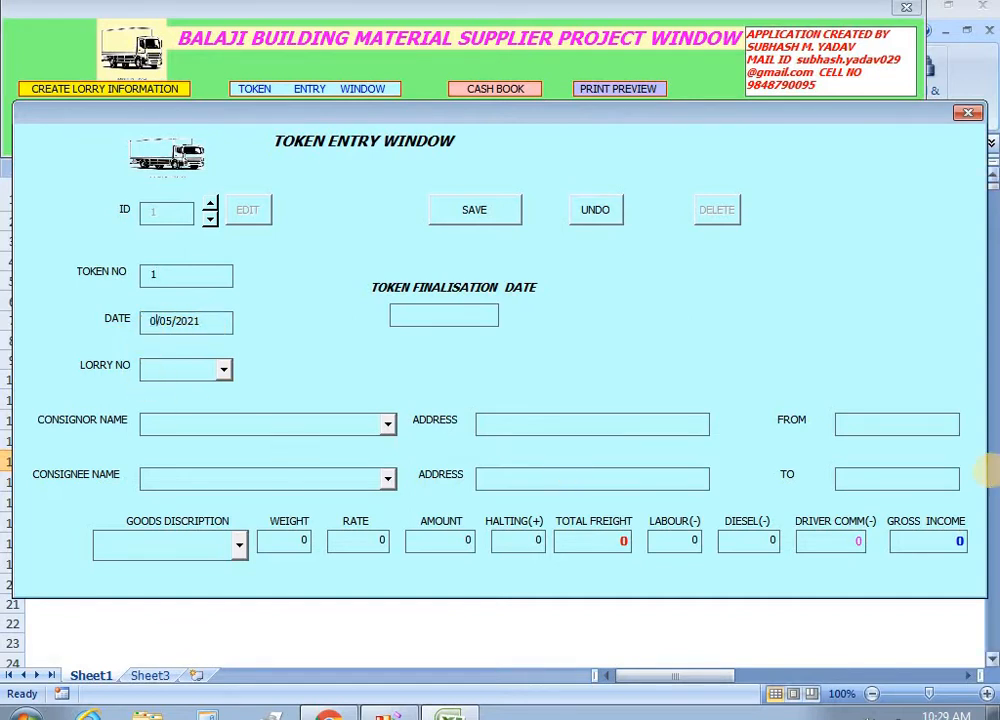
left_click(223, 370)
left_click(198, 391)
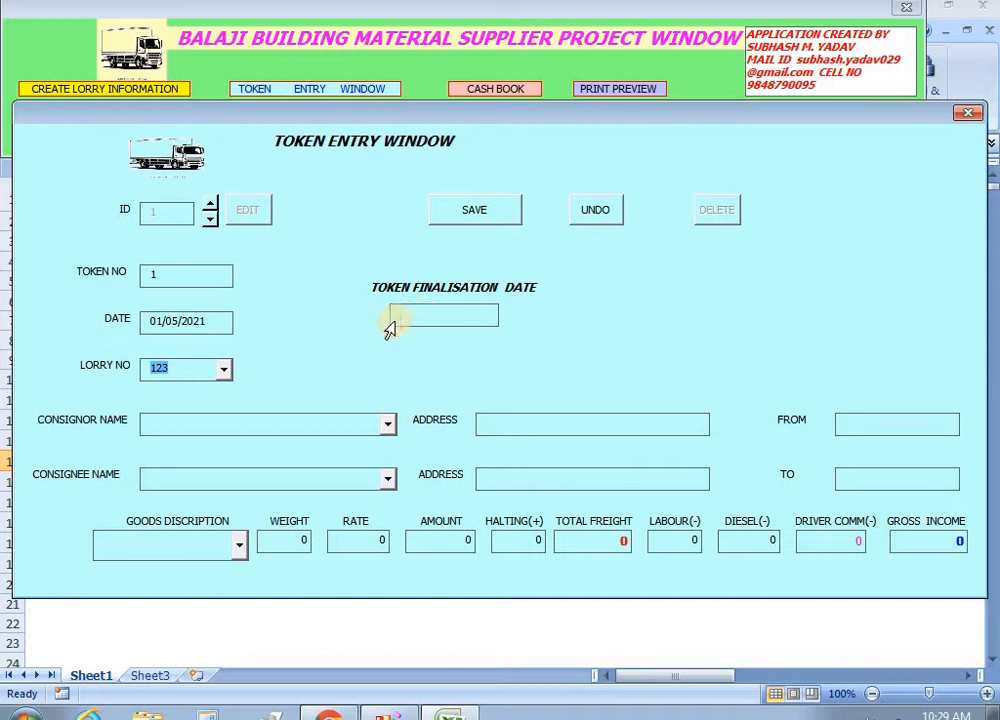
left_click(388, 424)
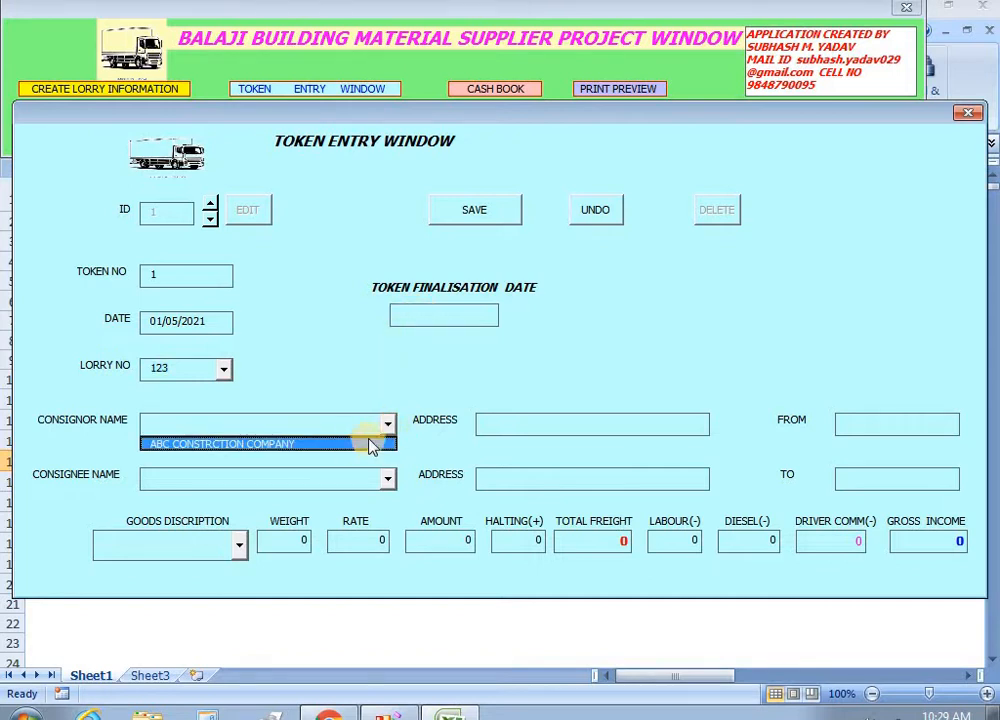
left_click(368, 444)
Set the route from AMBEJOGAI to BEED with ABC CONSTRCTION COMPANY as consignee.
left_click(838, 432)
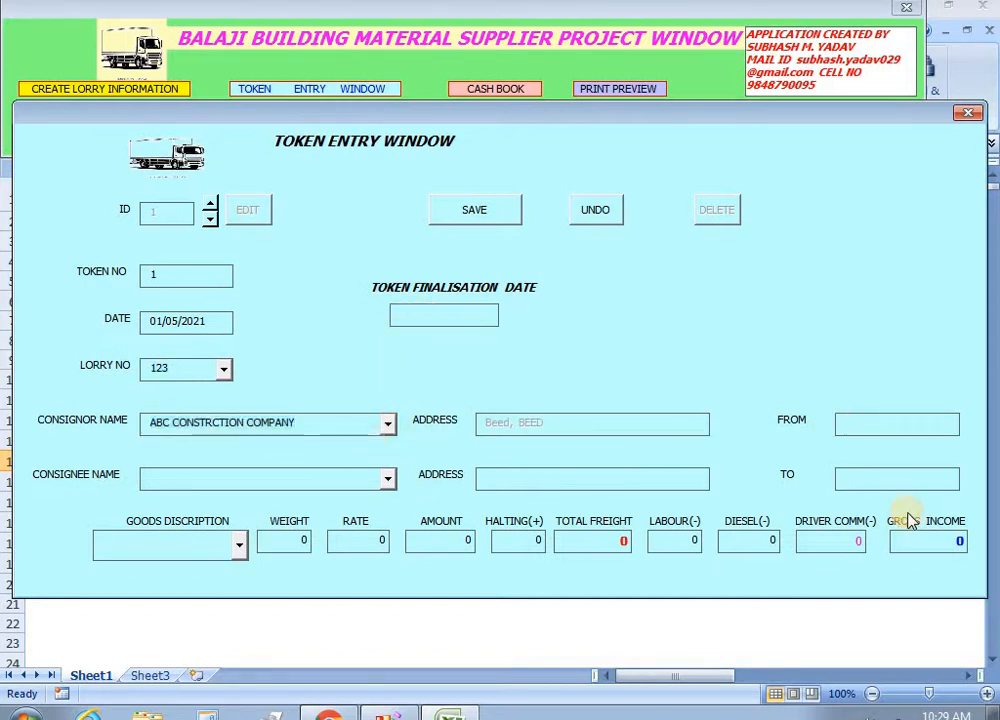
type("beed")
key("Tab")
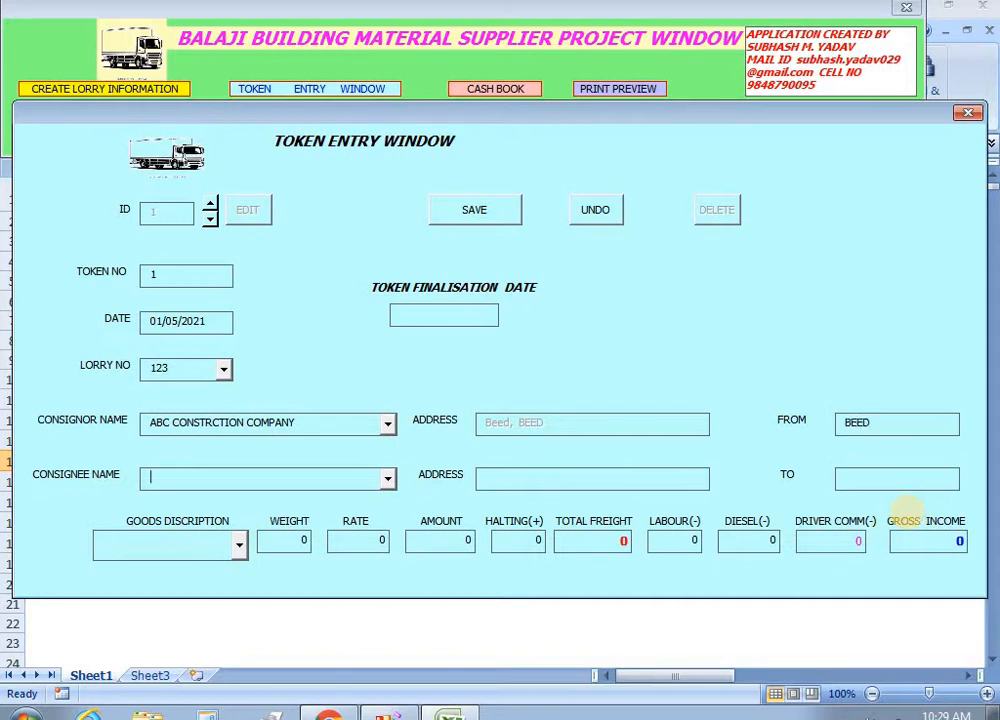
double_click(857, 422)
type("ambejogai")
key("Tab")
type("A")
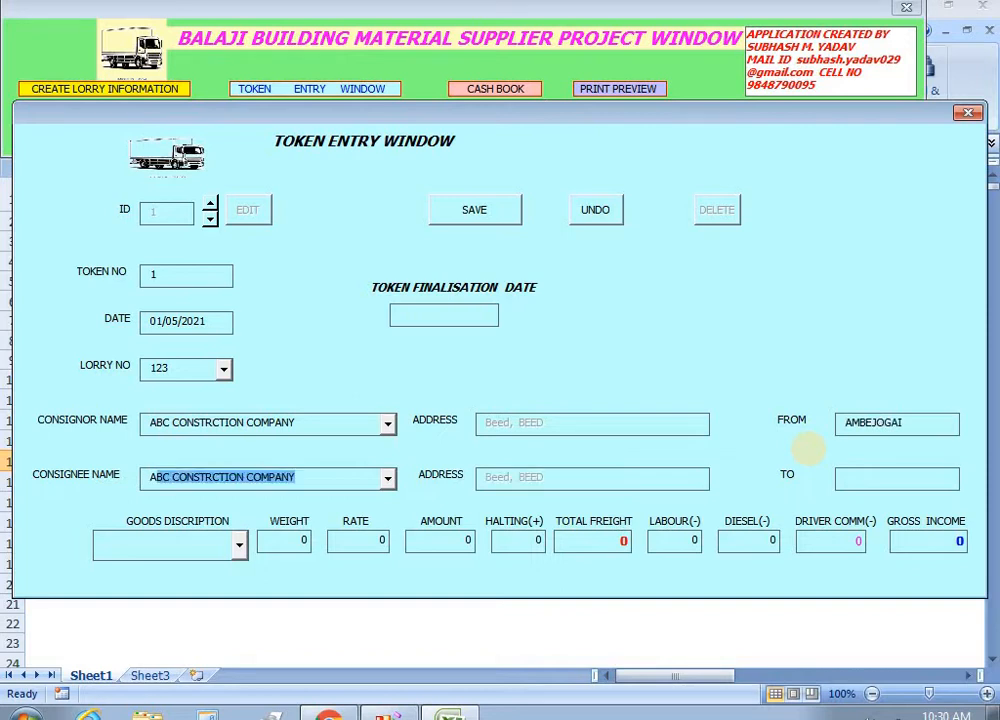
key("Tab")
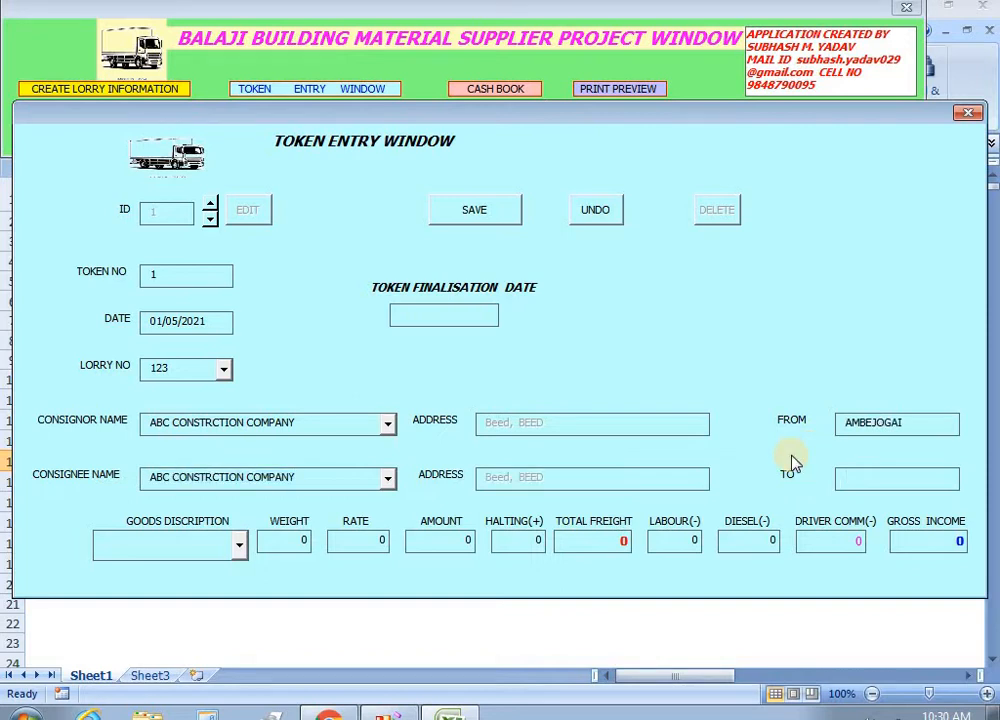
type("beed")
key("Tab")
left_click(240, 545)
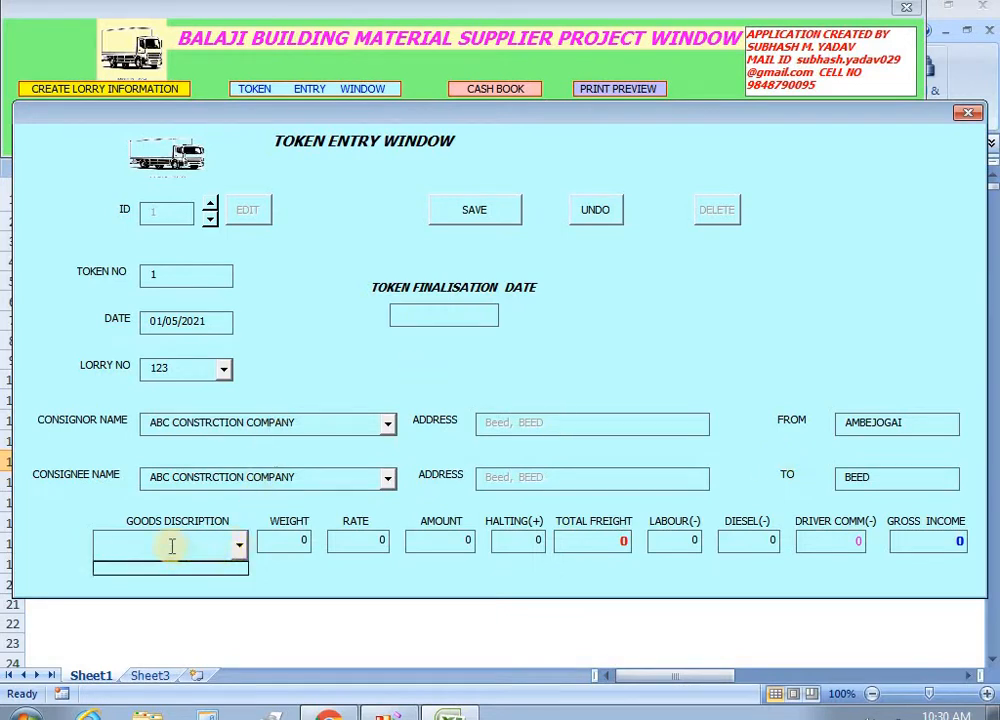
left_click(330, 335)
Enter cement at weight 200 and rate 250, giving a 50000 amount and total freight.
left_click_drag(620, 116, 592, 257)
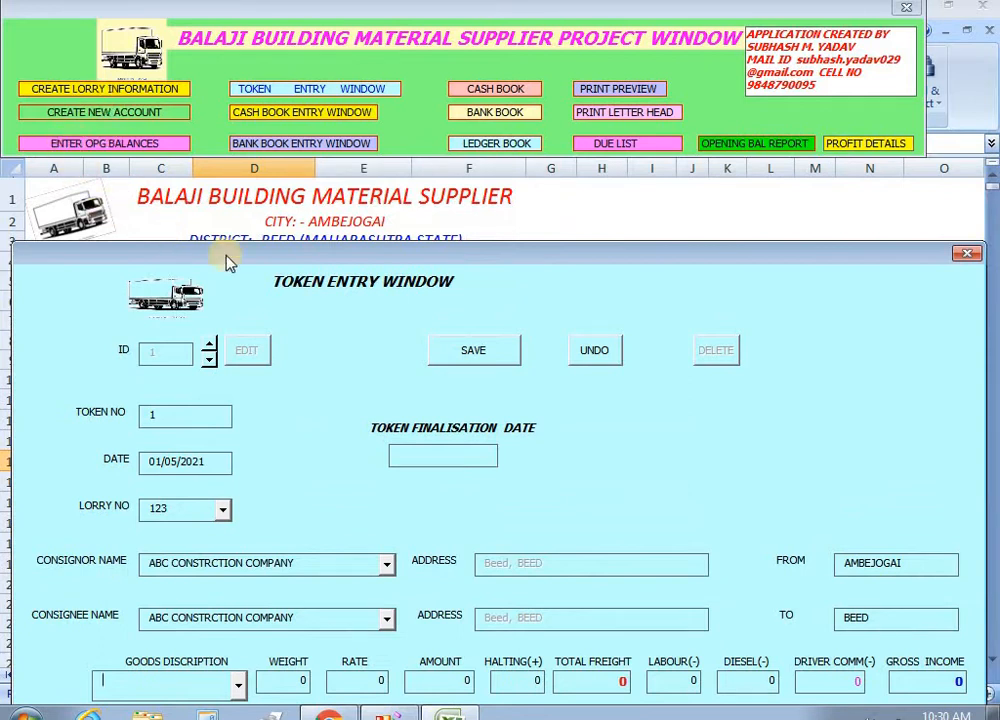
left_click_drag(473, 258, 468, 62)
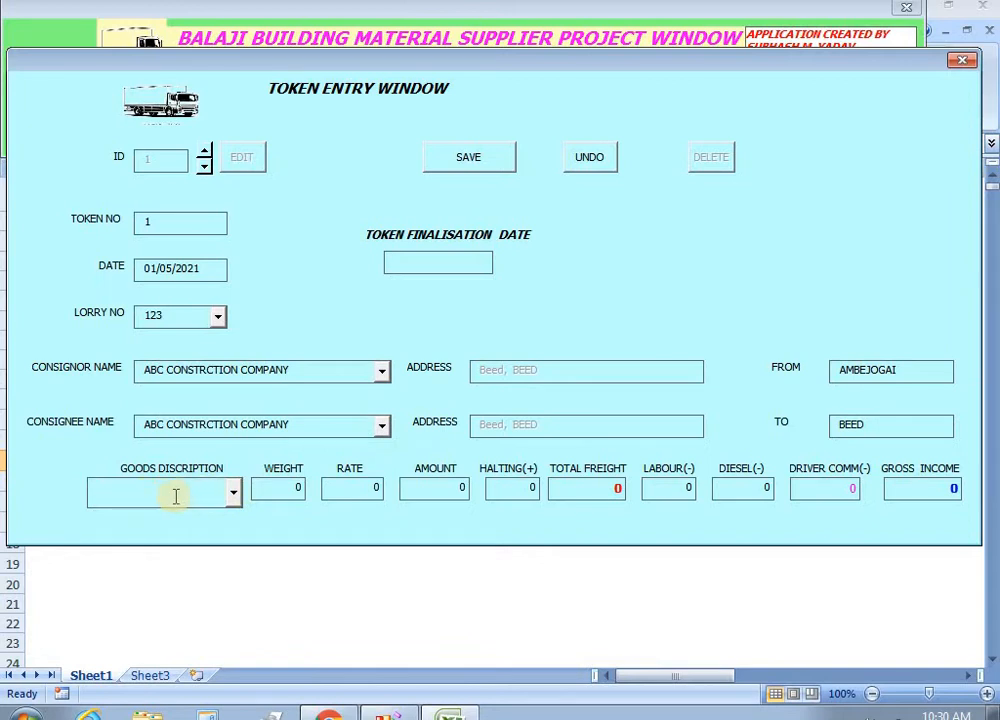
type("cemen")
type("20")
type("250")
key("Tab")
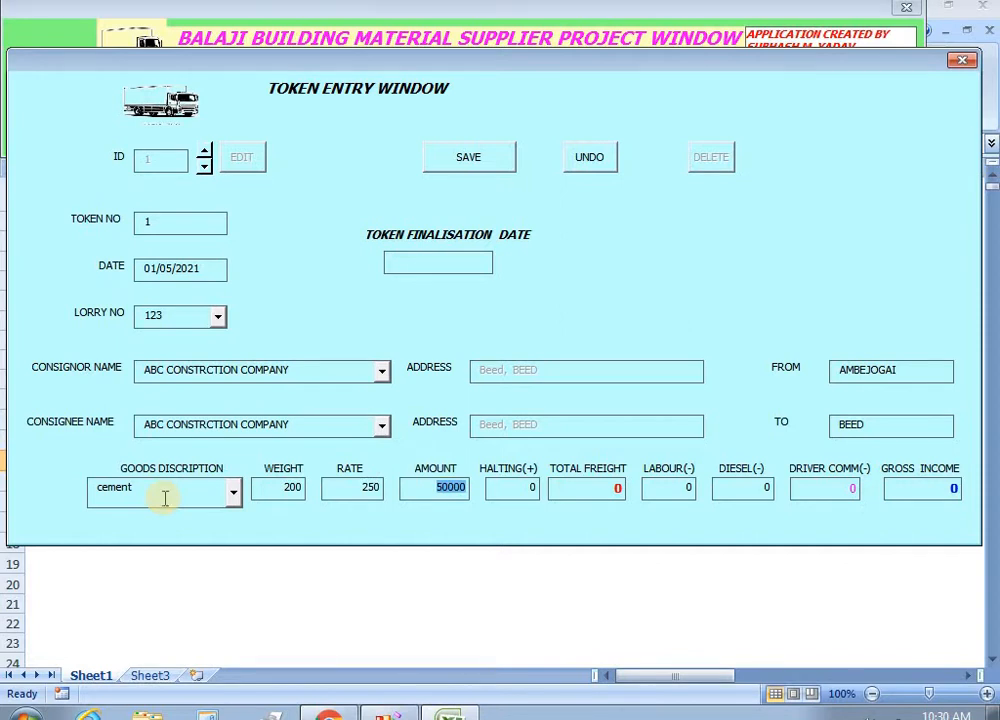
key("Tab")
key("Tab")
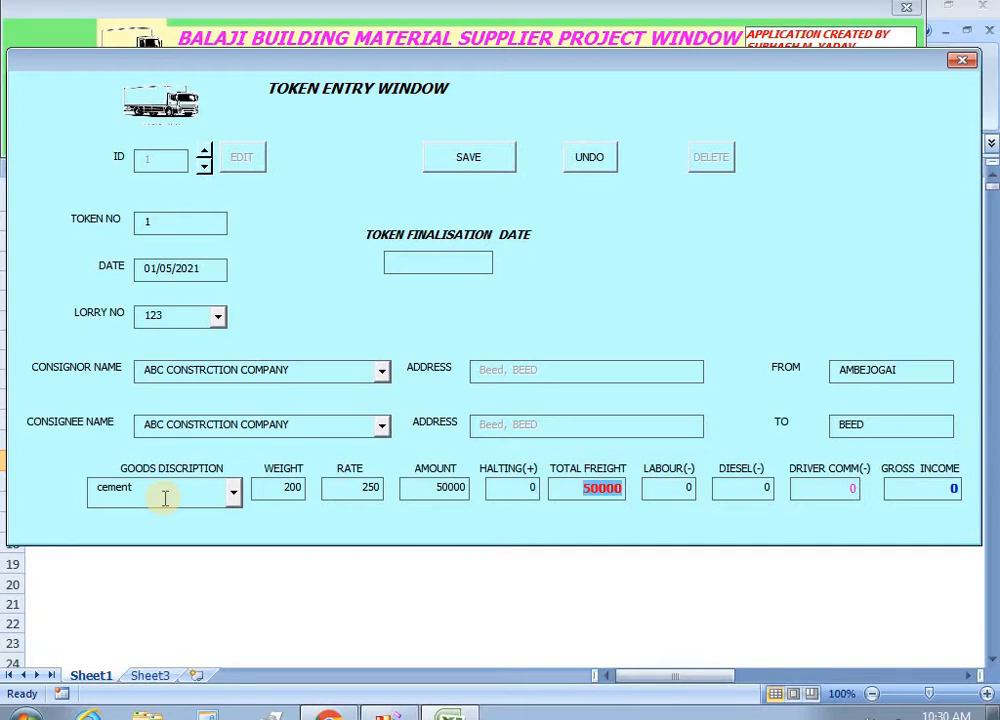
key("Tab")
key("Tab")
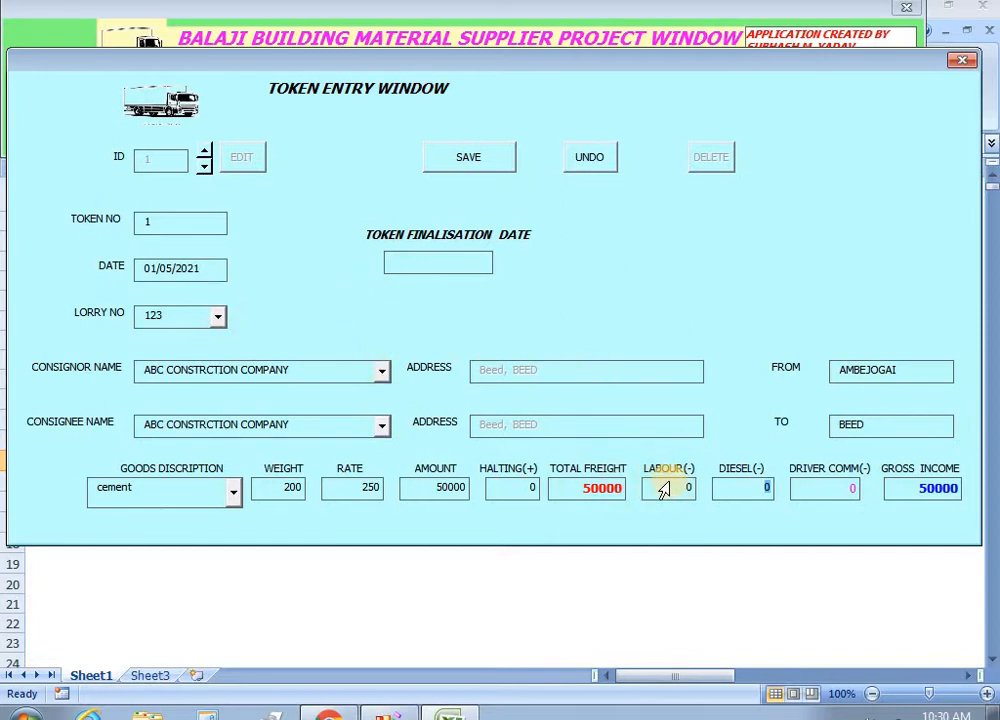
left_click(743, 496)
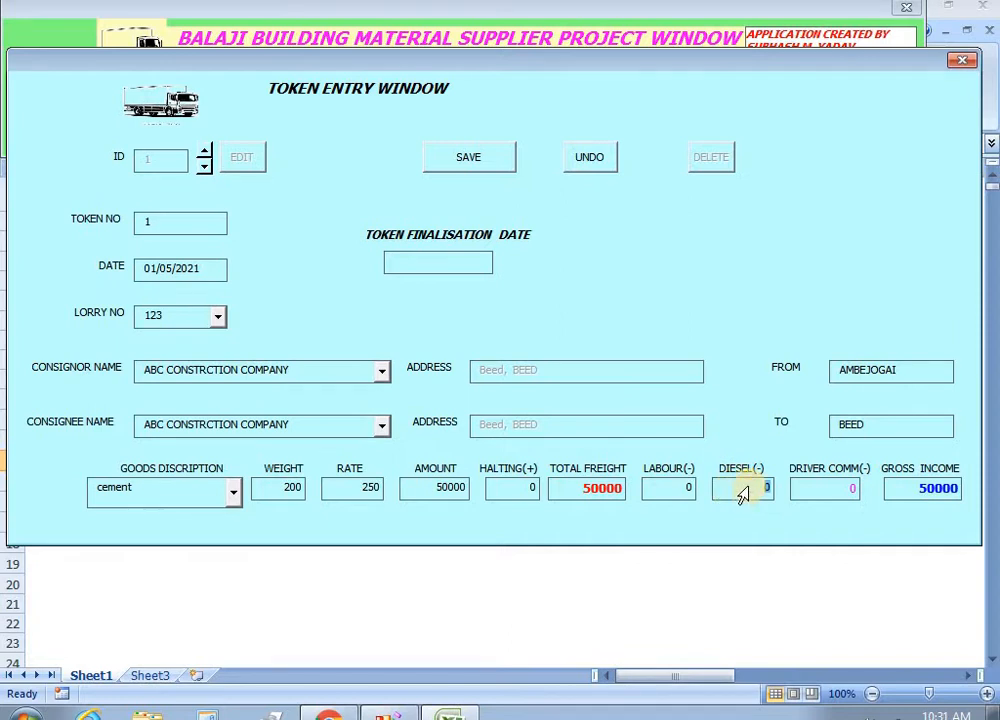
double_click(743, 496)
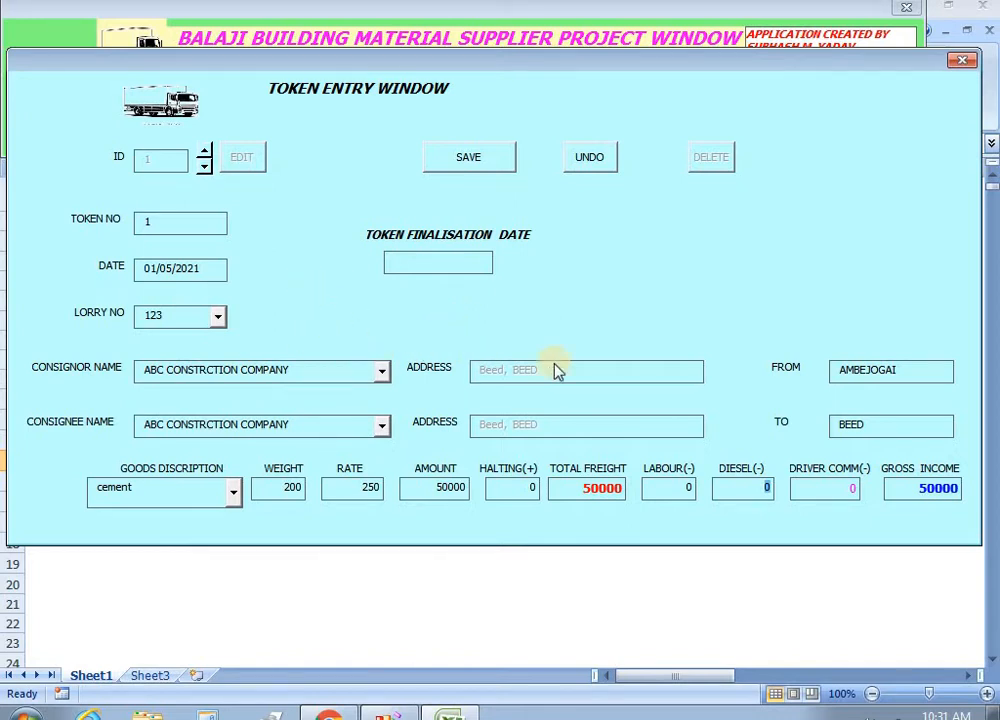
Save the completed token 1 record and close its entry window.
left_click(466, 157)
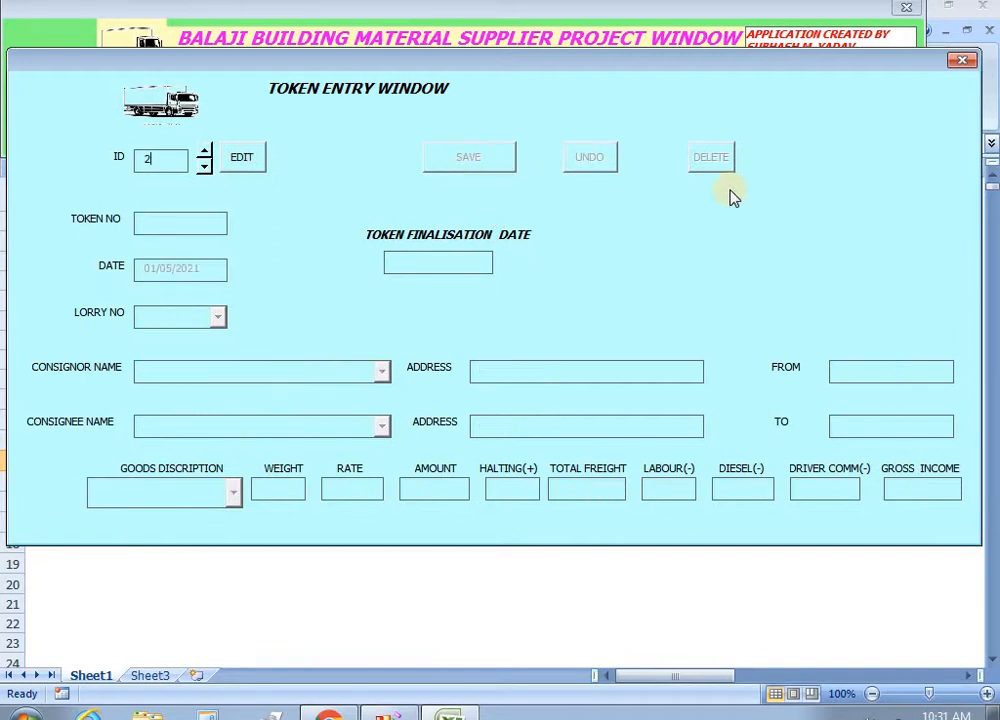
left_click(961, 63)
left_click(597, 262)
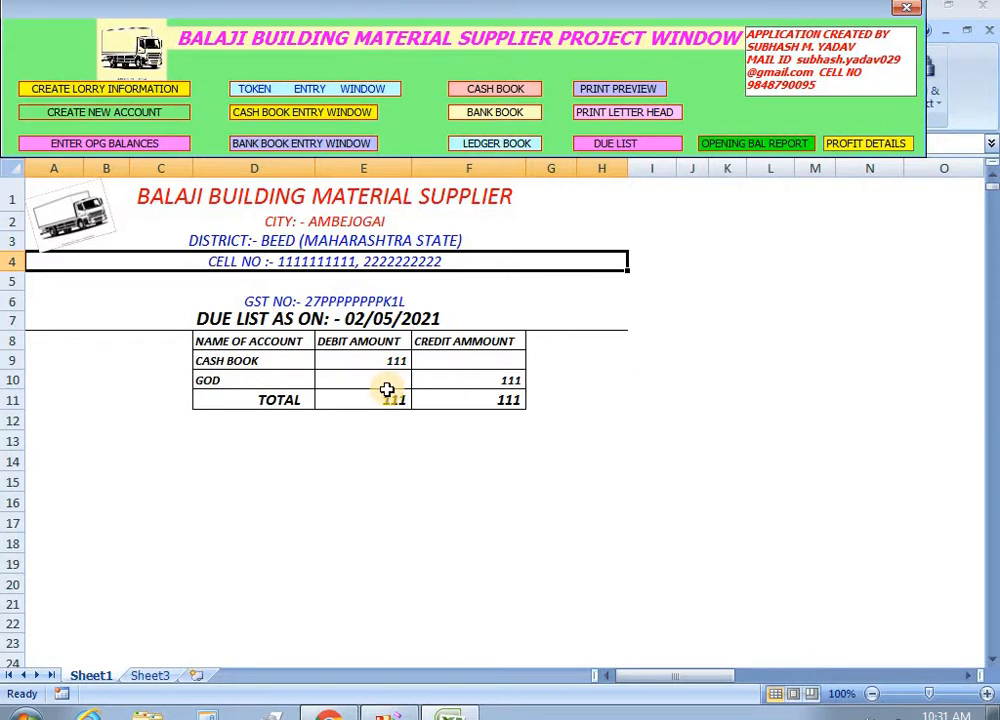
Display the cash book for 01/04/2021 to 02/05/2021, showing the 111 opening balance.
left_click(493, 90)
left_click(748, 214)
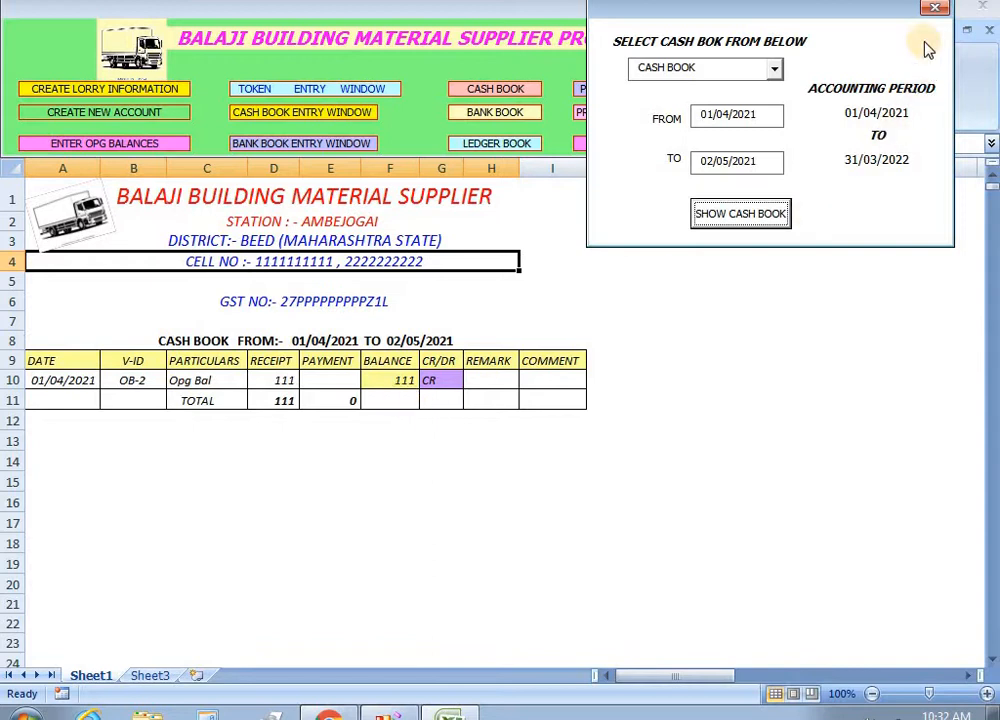
left_click(936, 10)
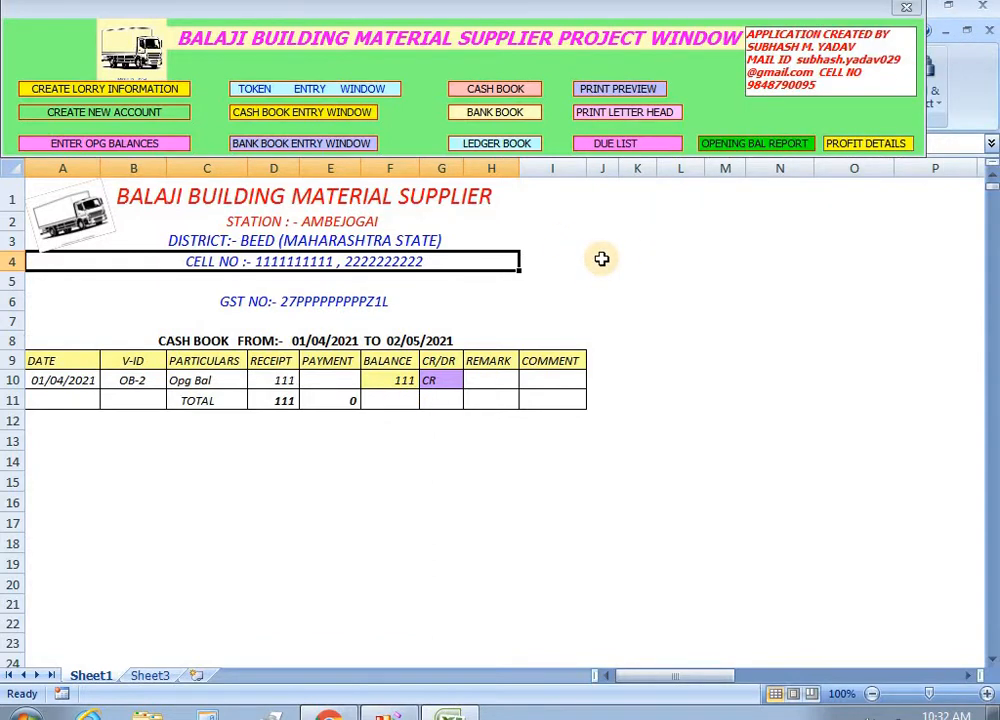
left_click(86, 114)
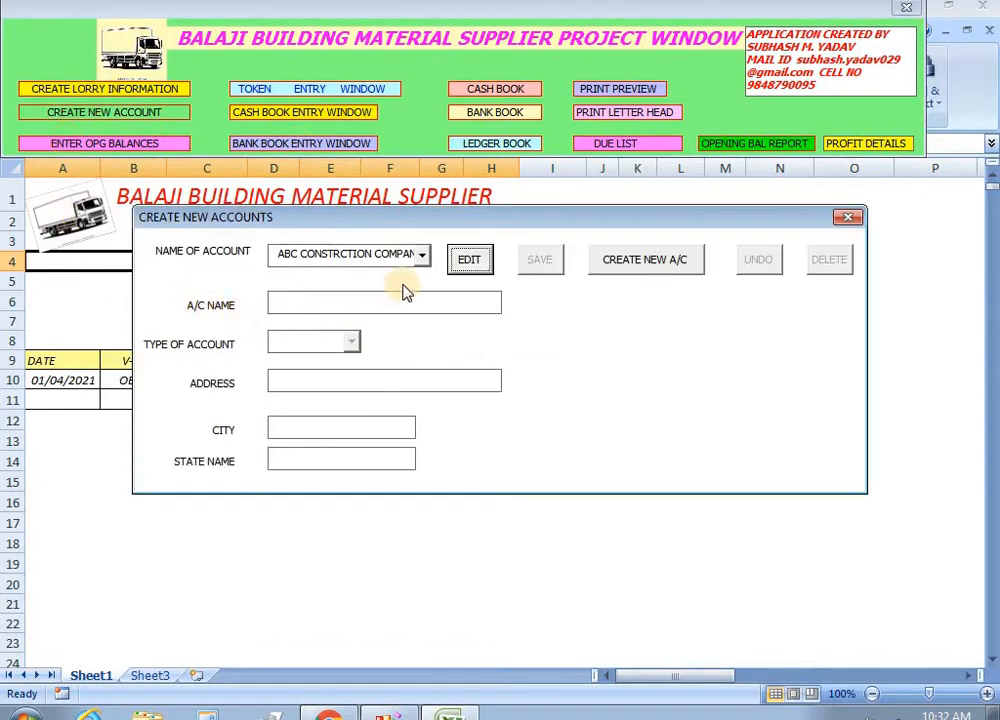
Start a new account with the person's name and account type OTHERS.
left_click(632, 260)
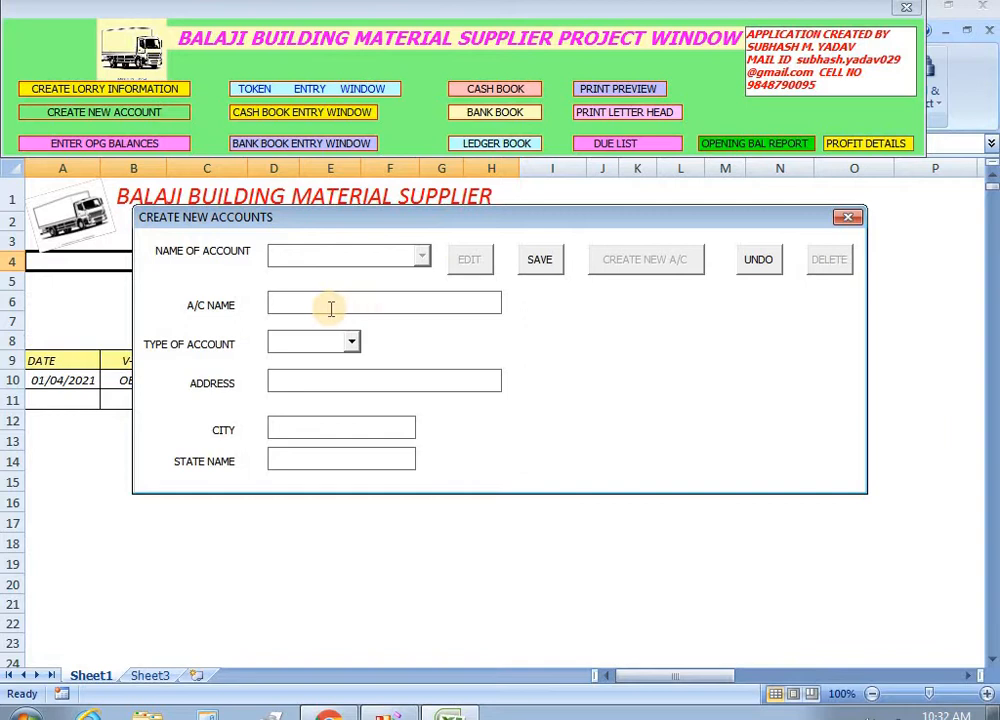
key("Tab")
left_click(352, 343)
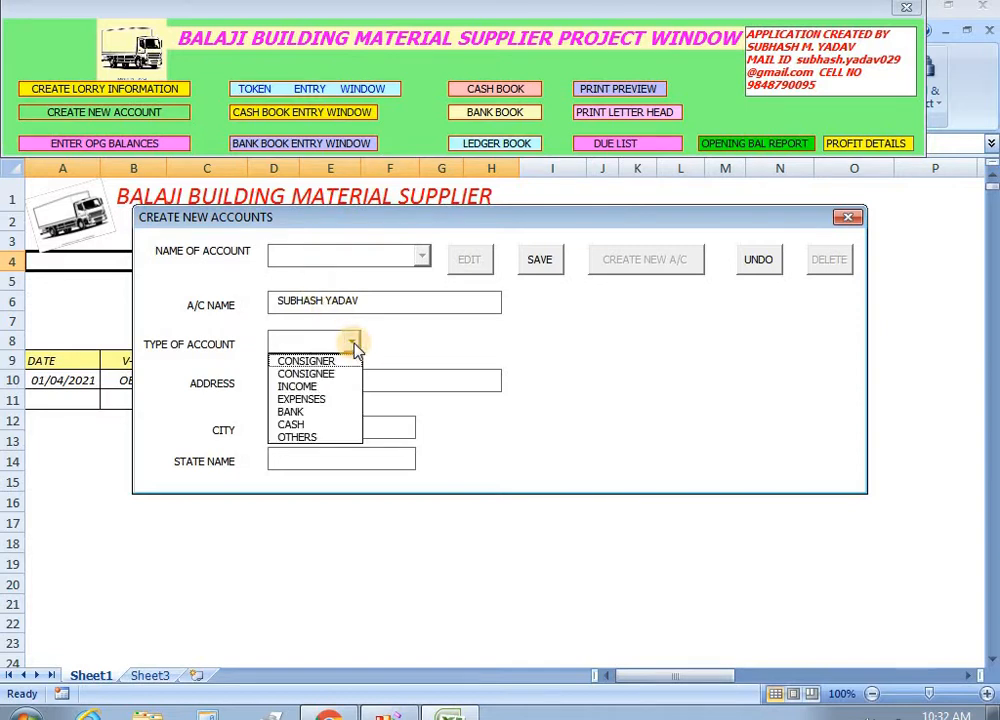
left_click(315, 437)
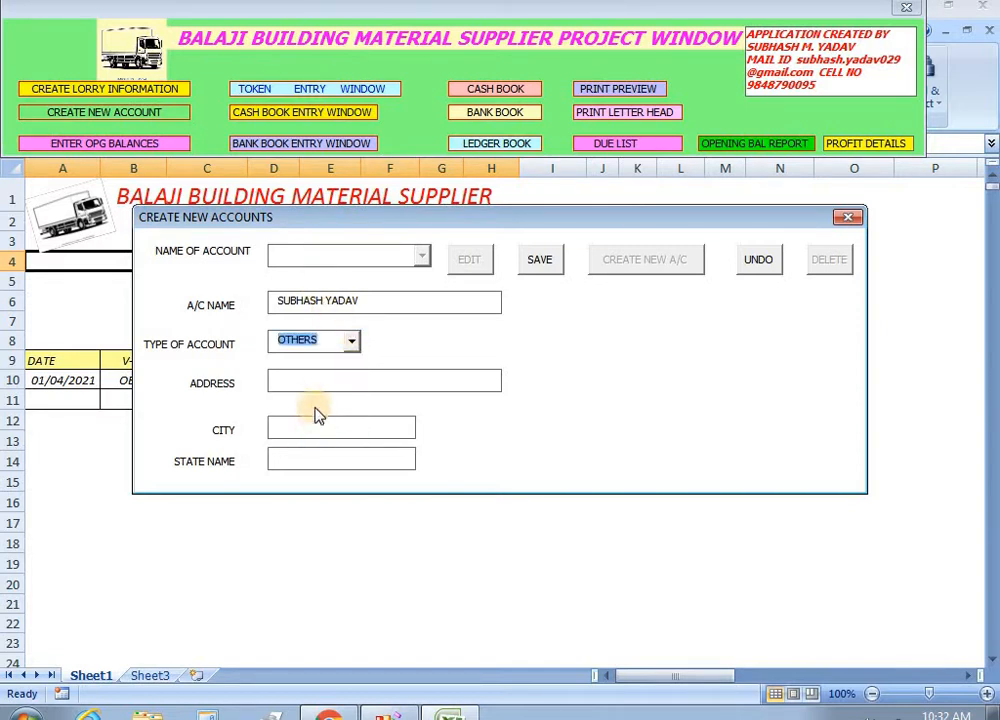
Fill in the address, city AMBEJOGAI and state MAHARASHTRA STATE, then save and close.
left_click(312, 383)
type("Ambejogai")
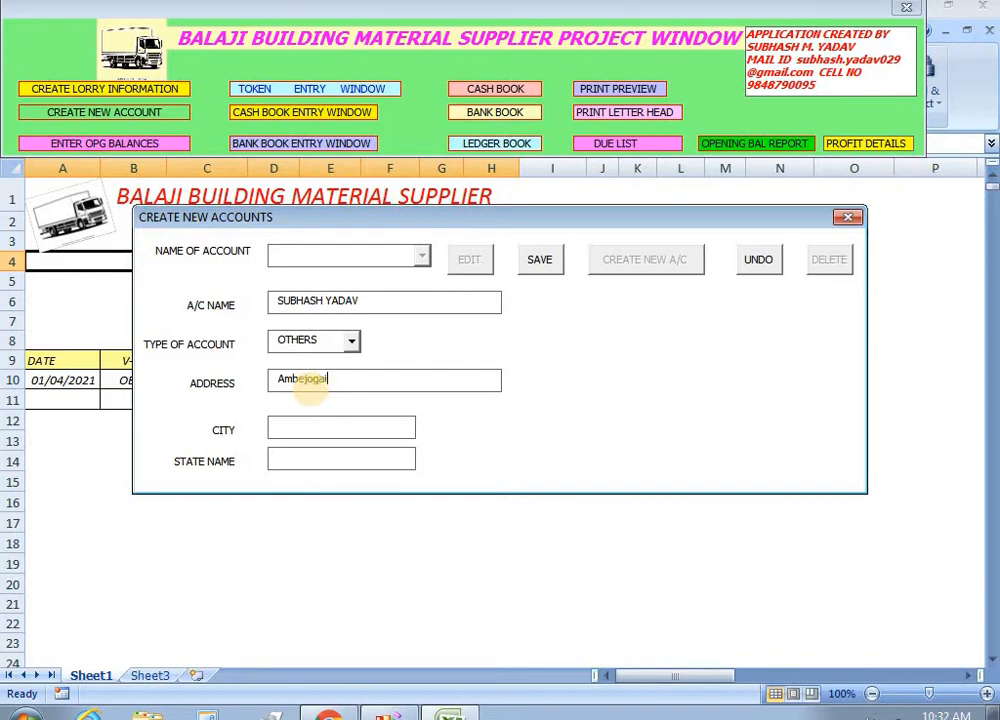
key("Tab")
type("ambejogai")
key("Tab")
type("maharasht")
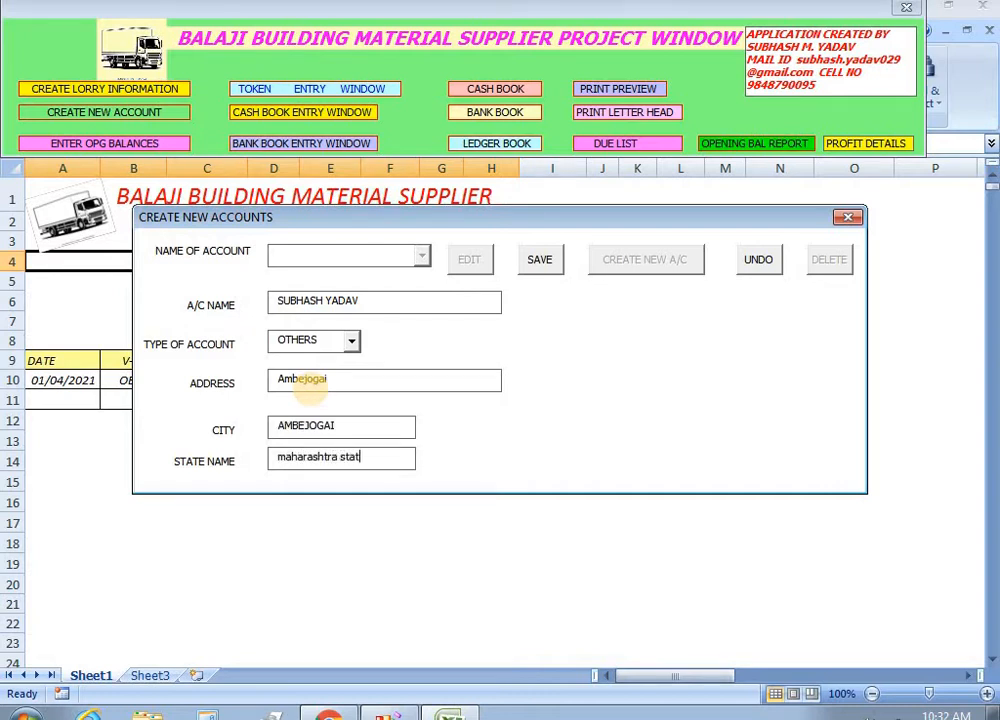
key("Tab")
left_click(539, 259)
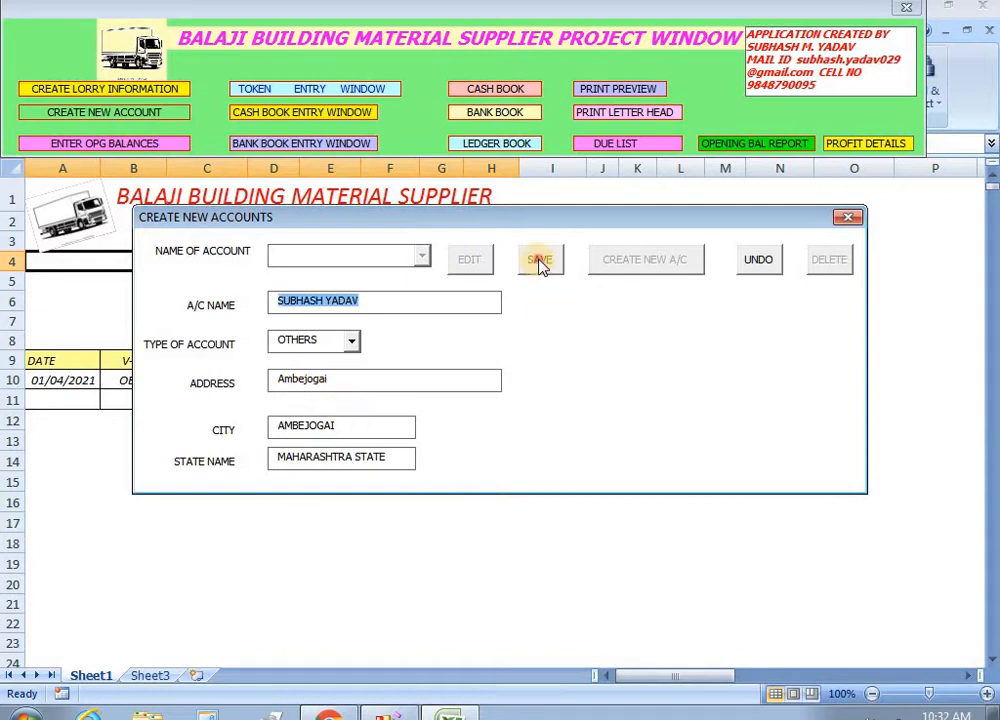
left_click(848, 218)
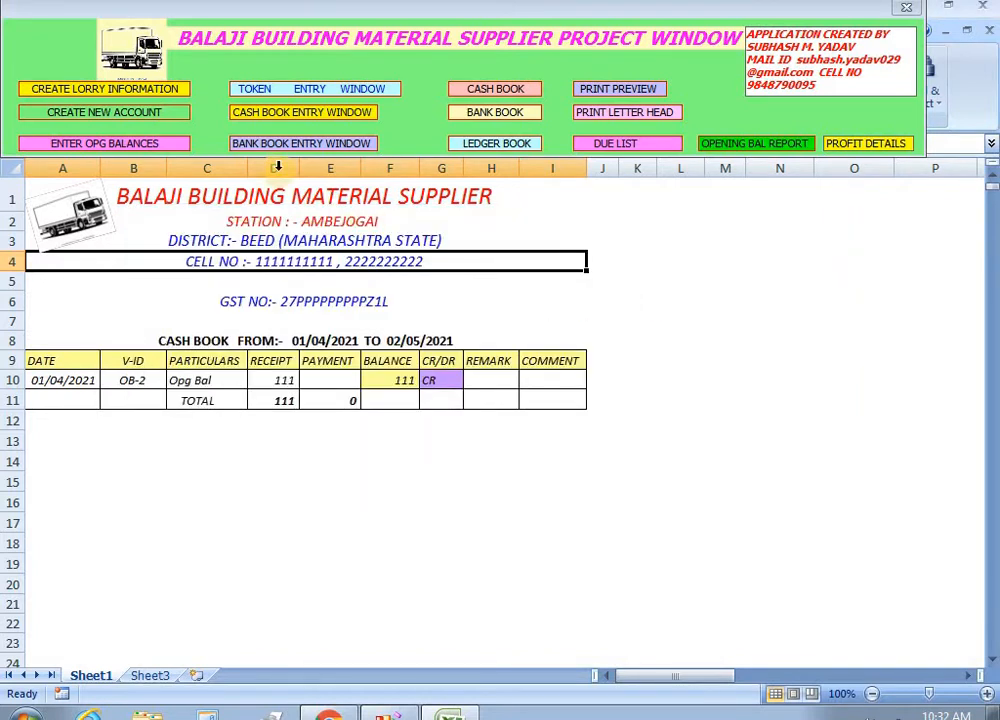
Save a 10000 receipt voucher from the new personal account with remark BY CASH.
left_click(284, 116)
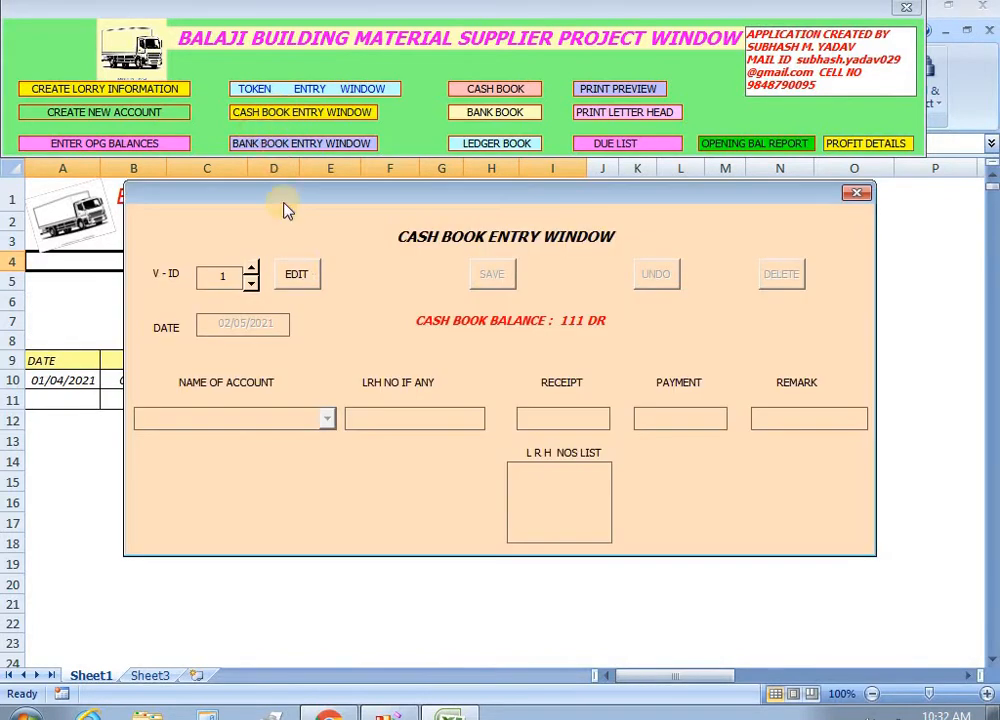
left_click(298, 280)
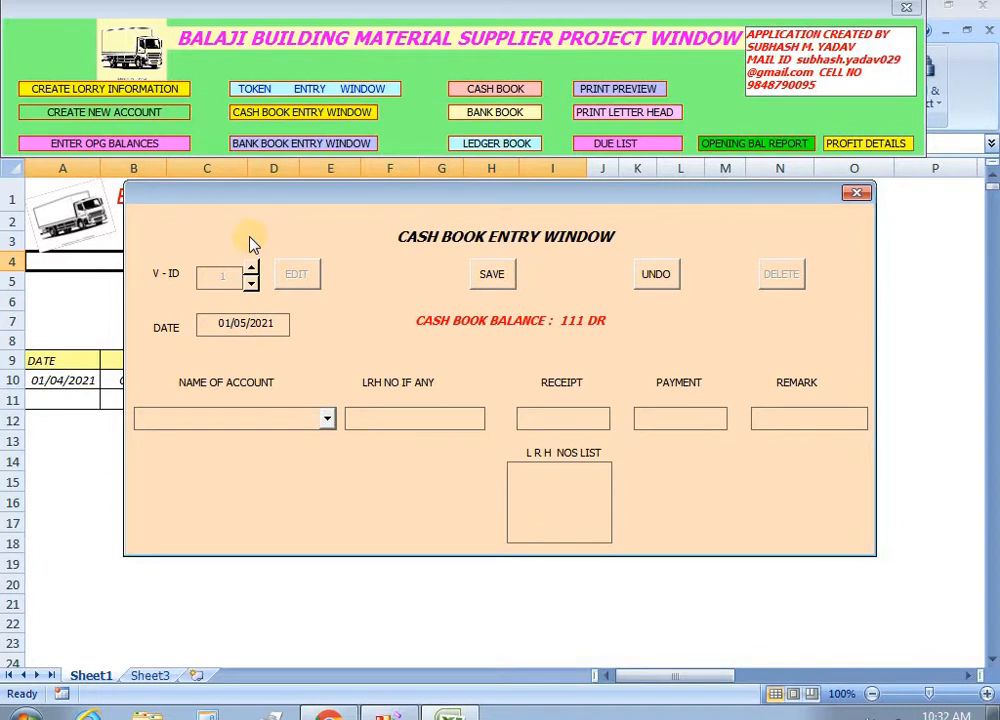
left_click(327, 419)
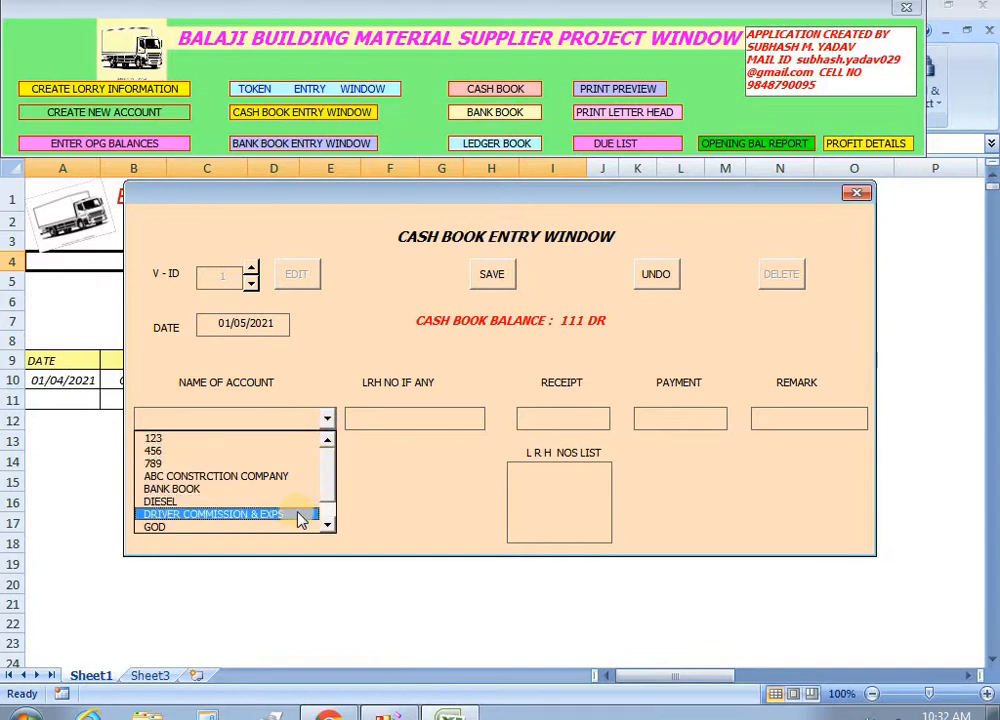
left_click(329, 517)
left_click(329, 517)
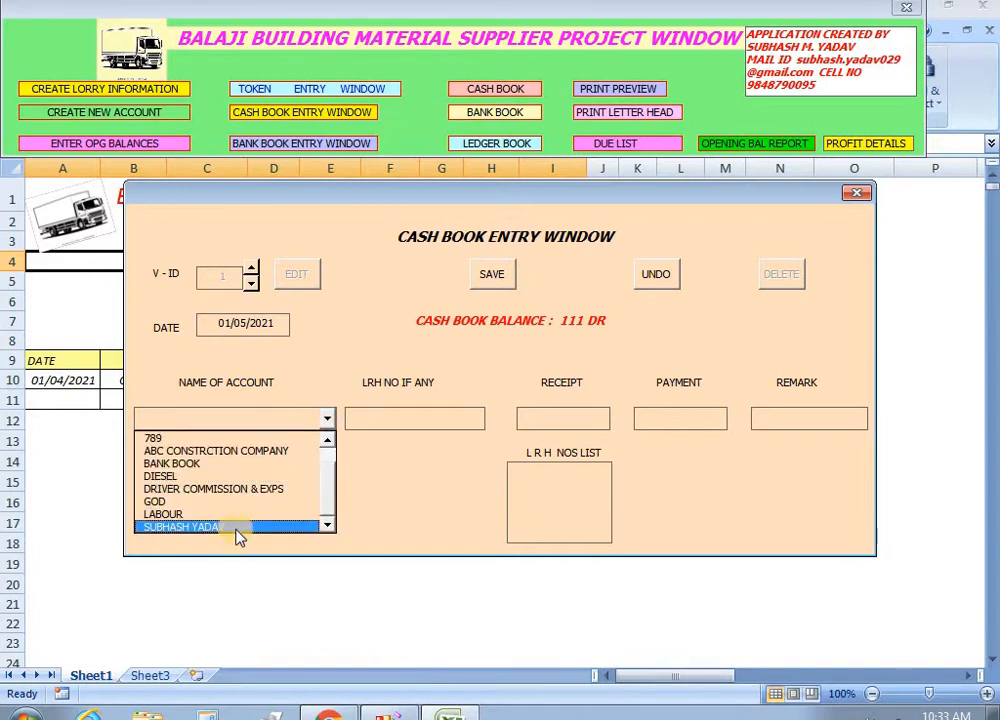
left_click(236, 527)
left_click(534, 424)
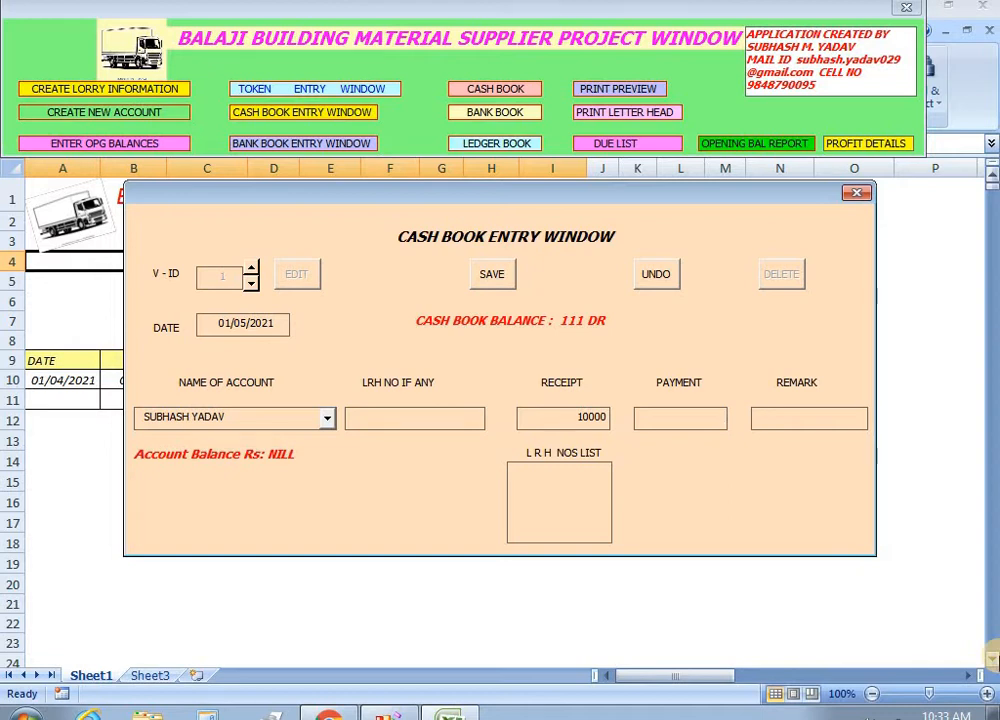
type("BY CASH")
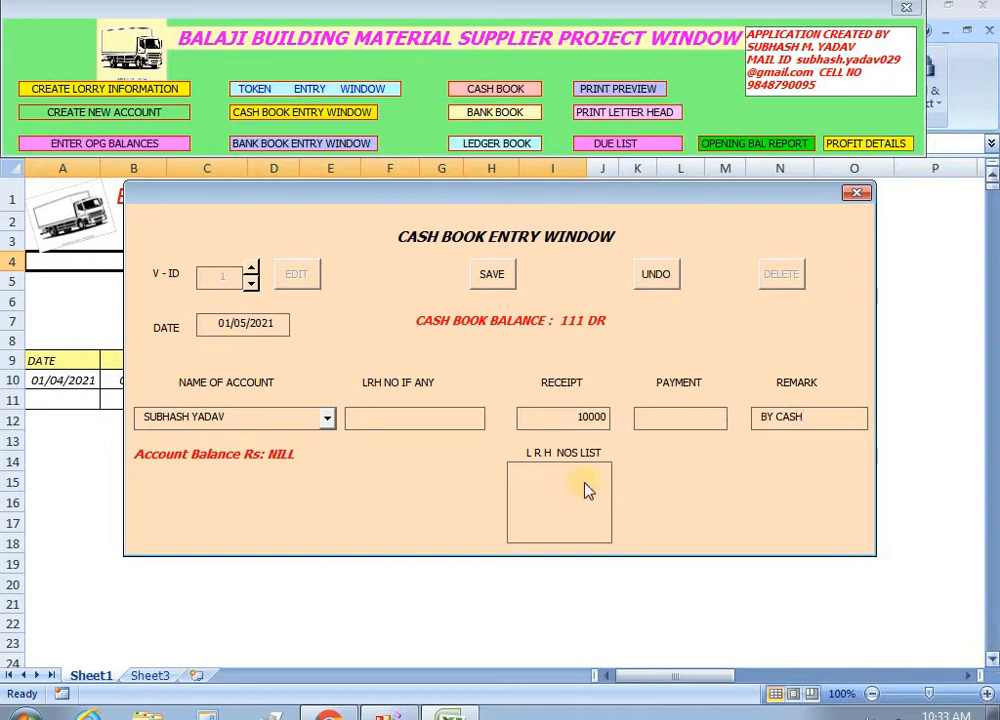
left_click(493, 276)
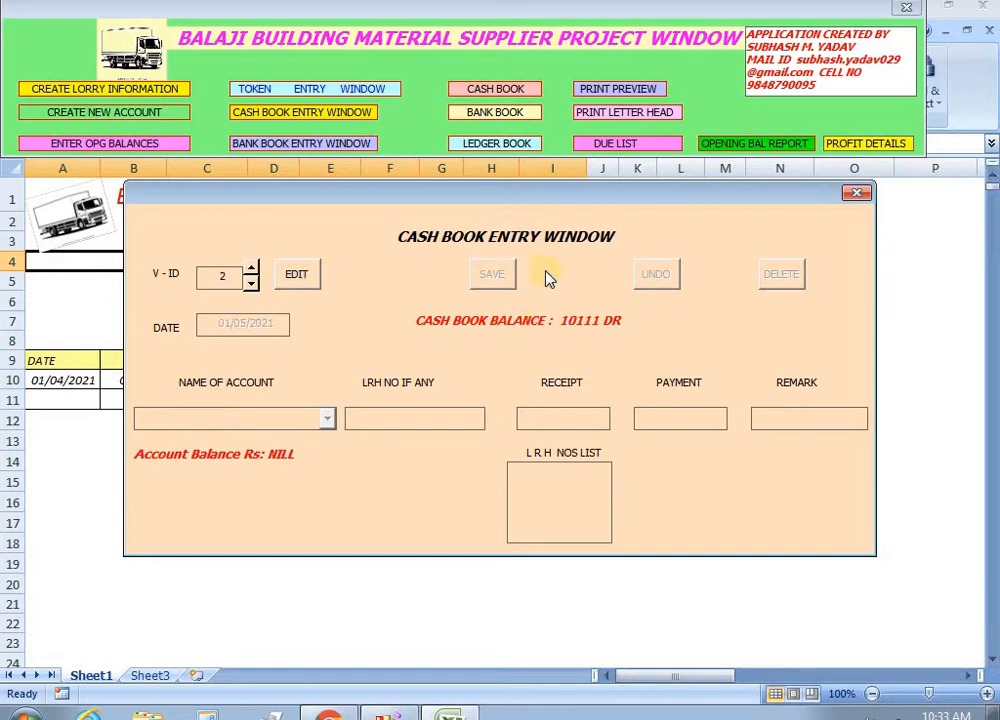
left_click(856, 192)
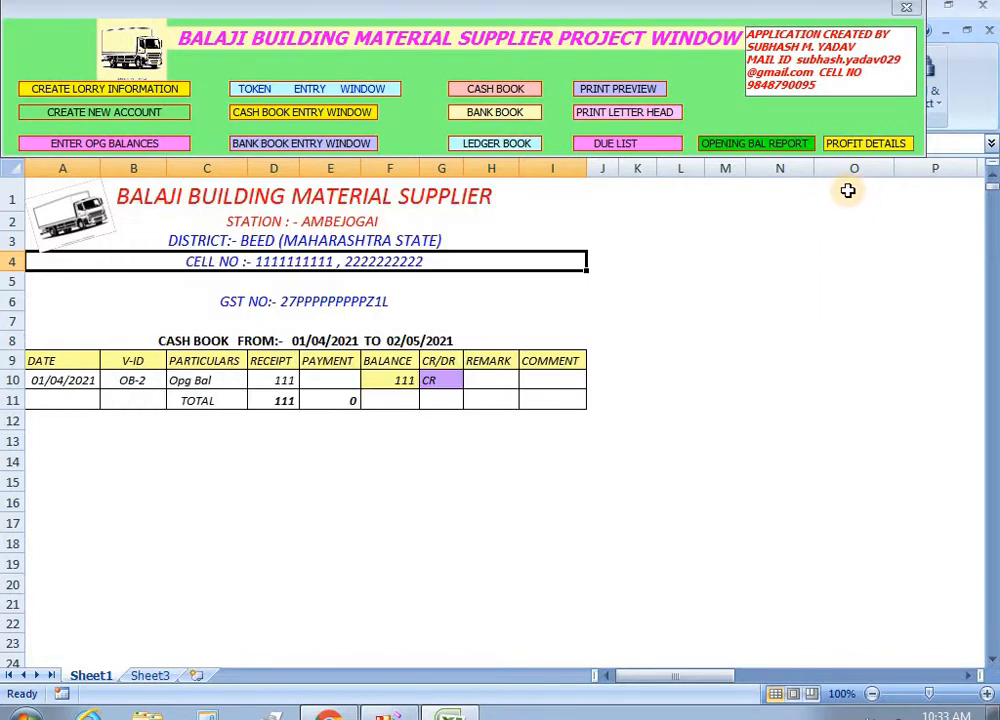
left_click(305, 112)
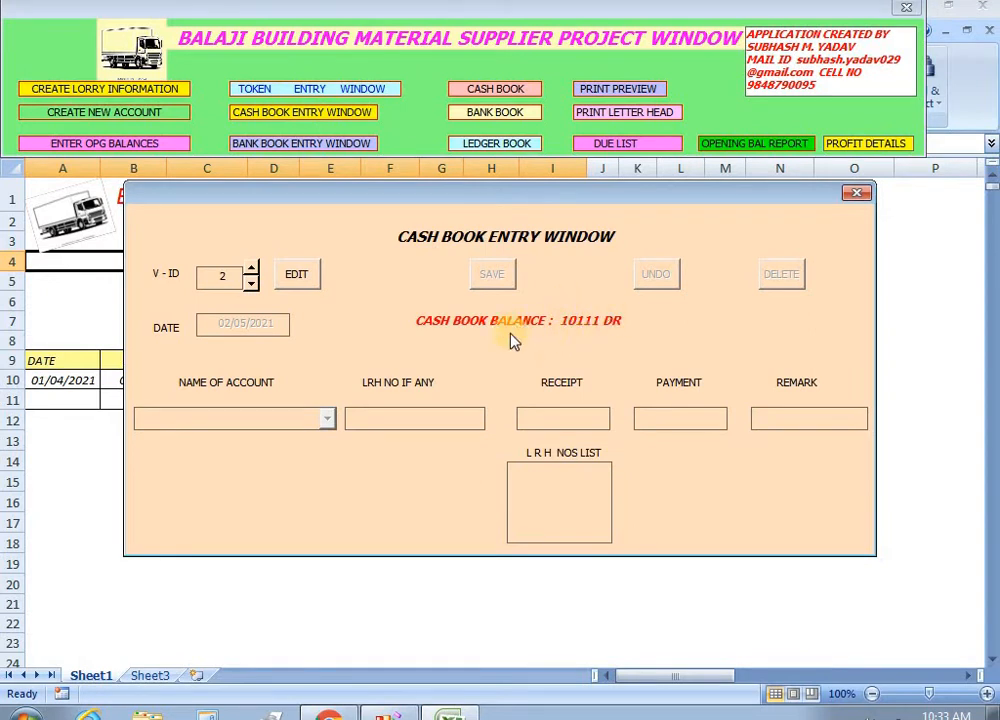
Refresh the cash book so voucher CB-1's 10000 receipt and 10111 balance show.
left_click(856, 192)
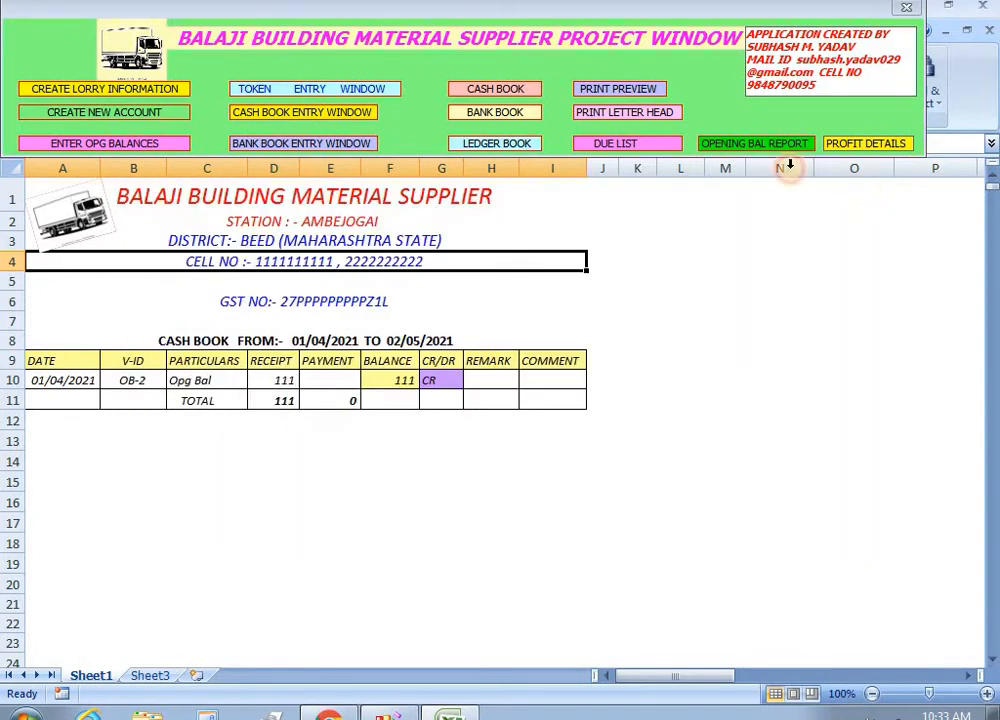
left_click(494, 90)
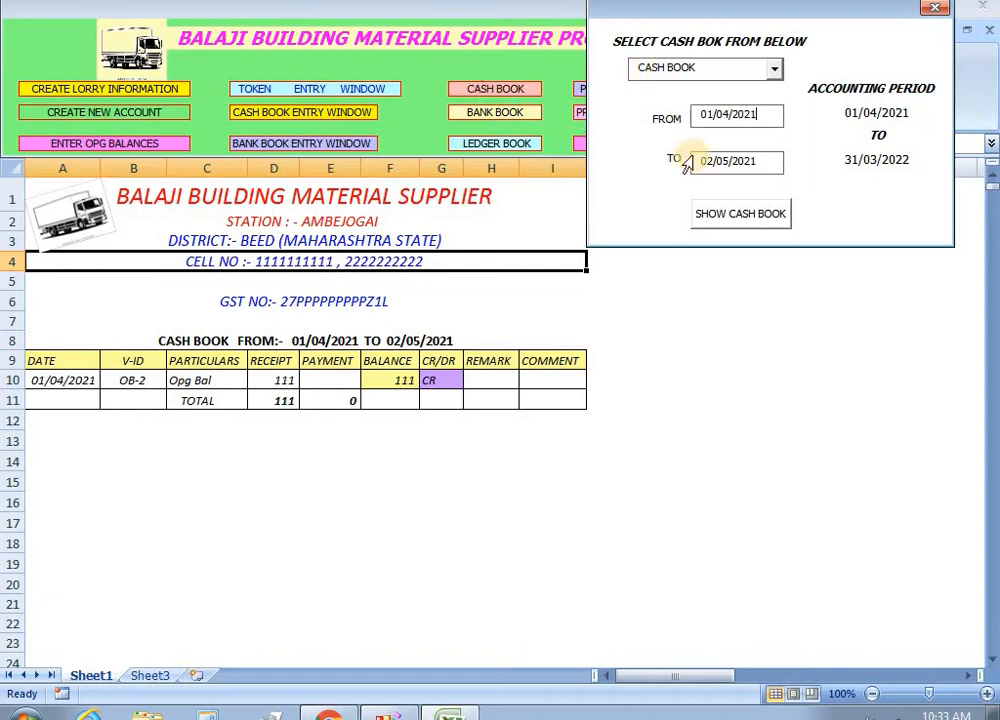
left_click(740, 216)
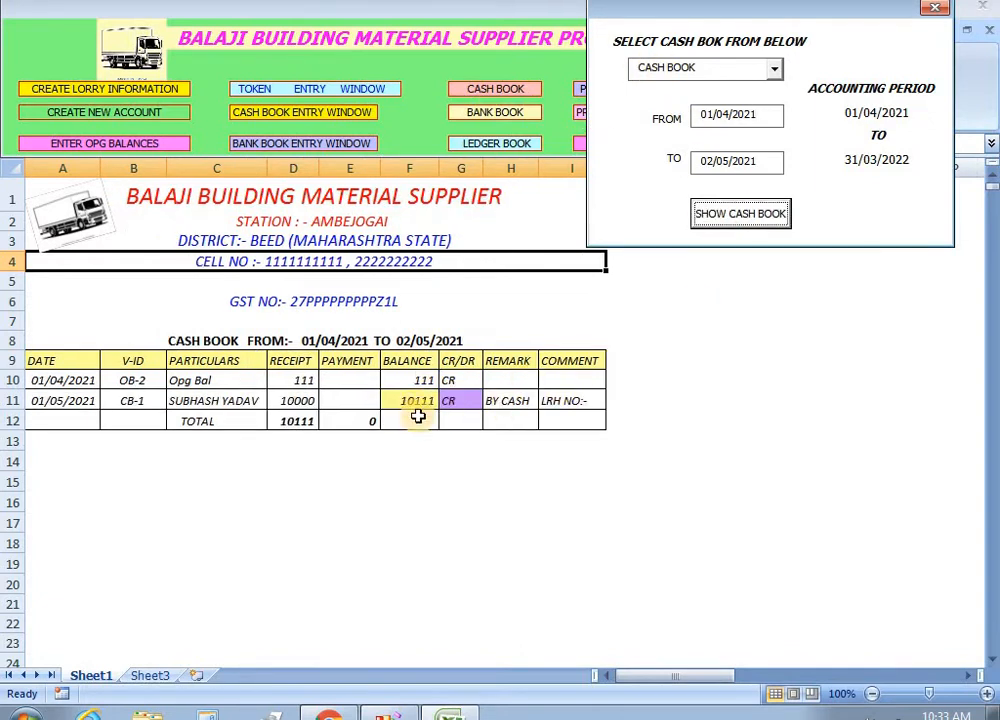
left_click(934, 8)
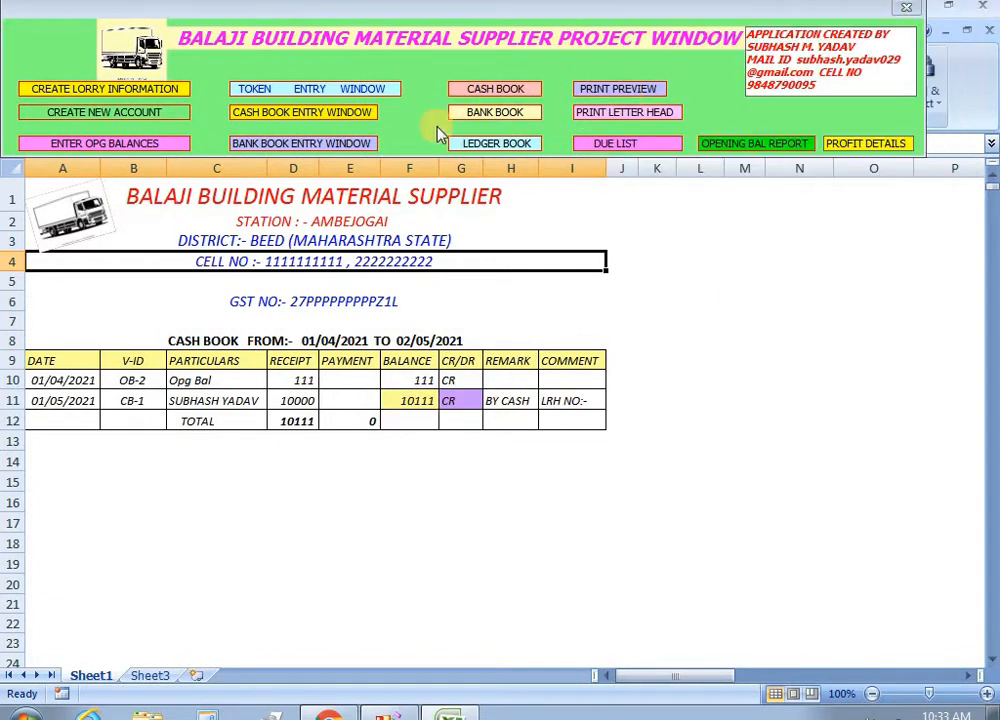
left_click(306, 118)
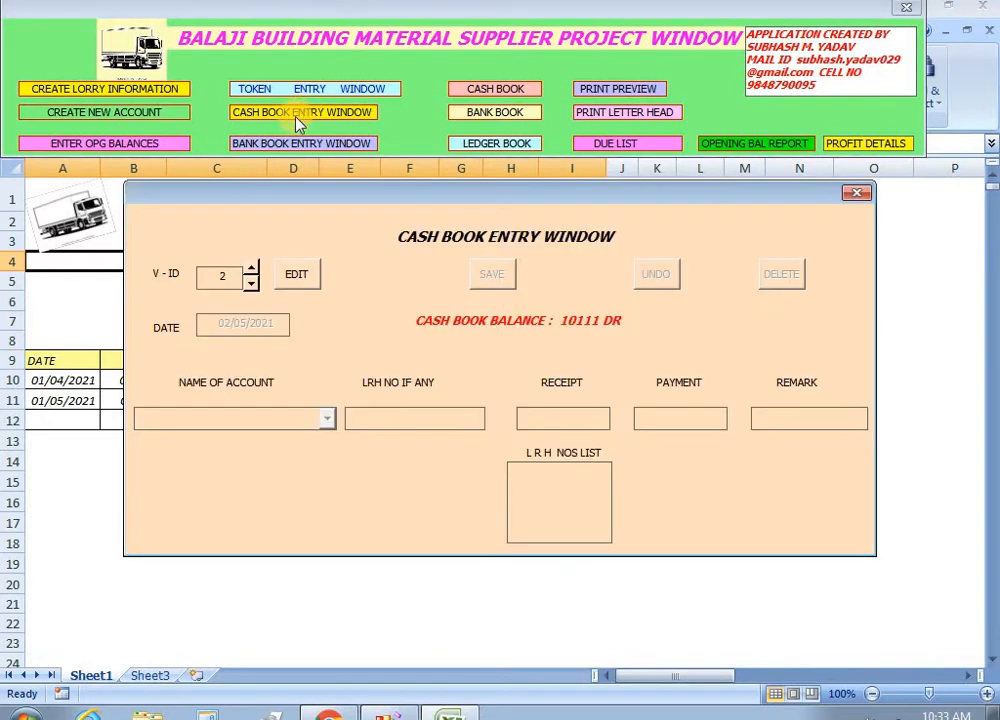
left_click(857, 195)
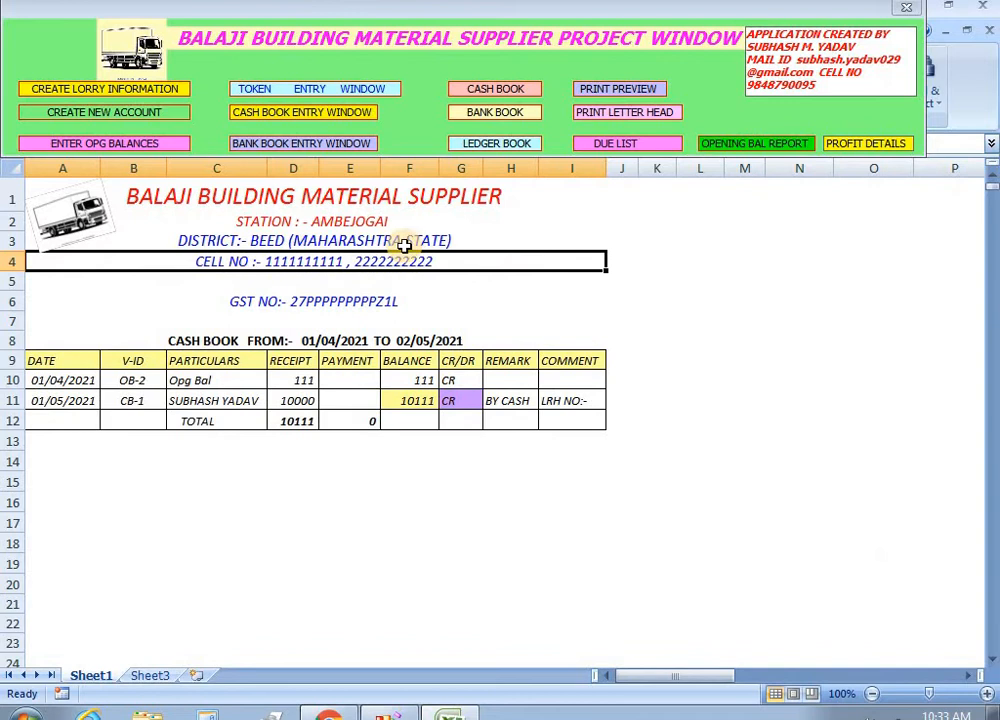
Check lorry 123's driver name in the lorry information form, undoing any changes.
left_click(97, 90)
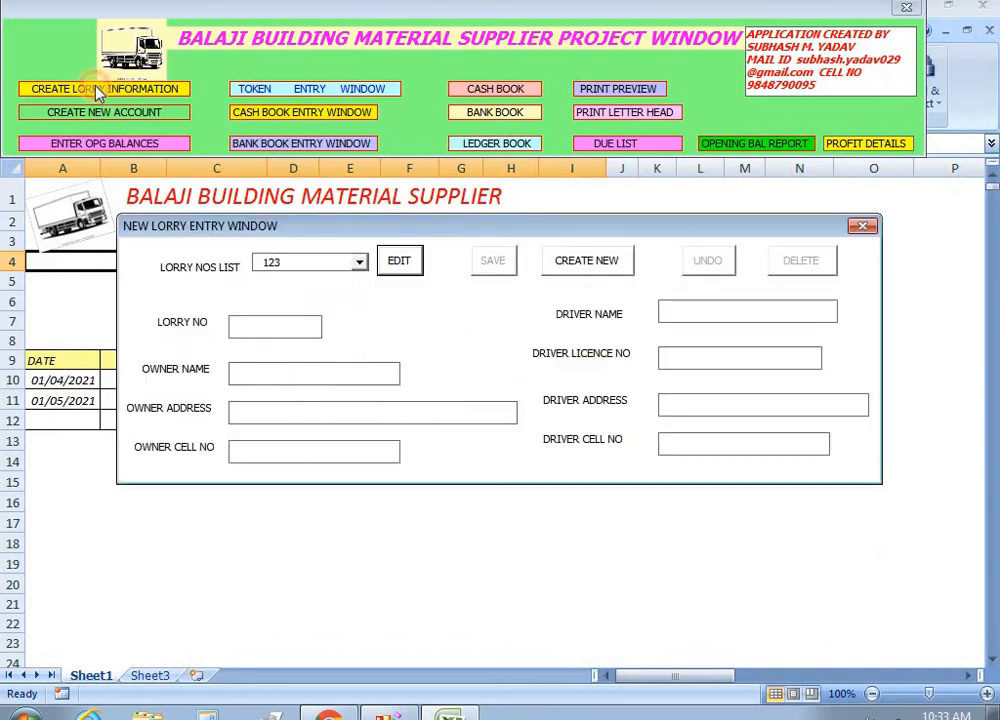
left_click(399, 262)
left_click_drag(721, 312, 650, 308)
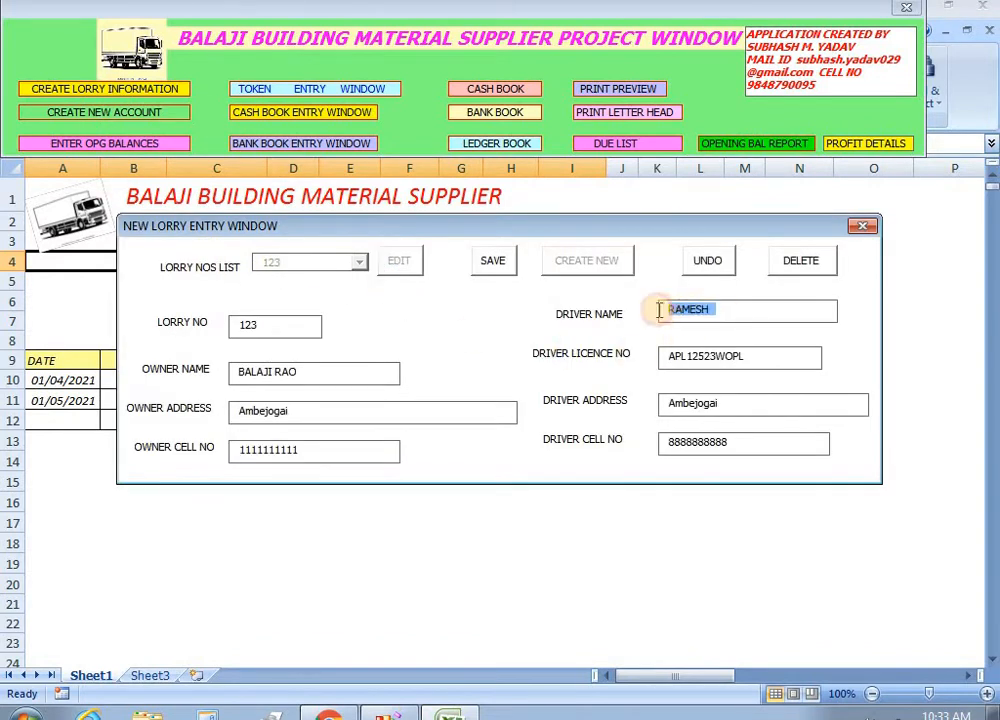
left_click(707, 262)
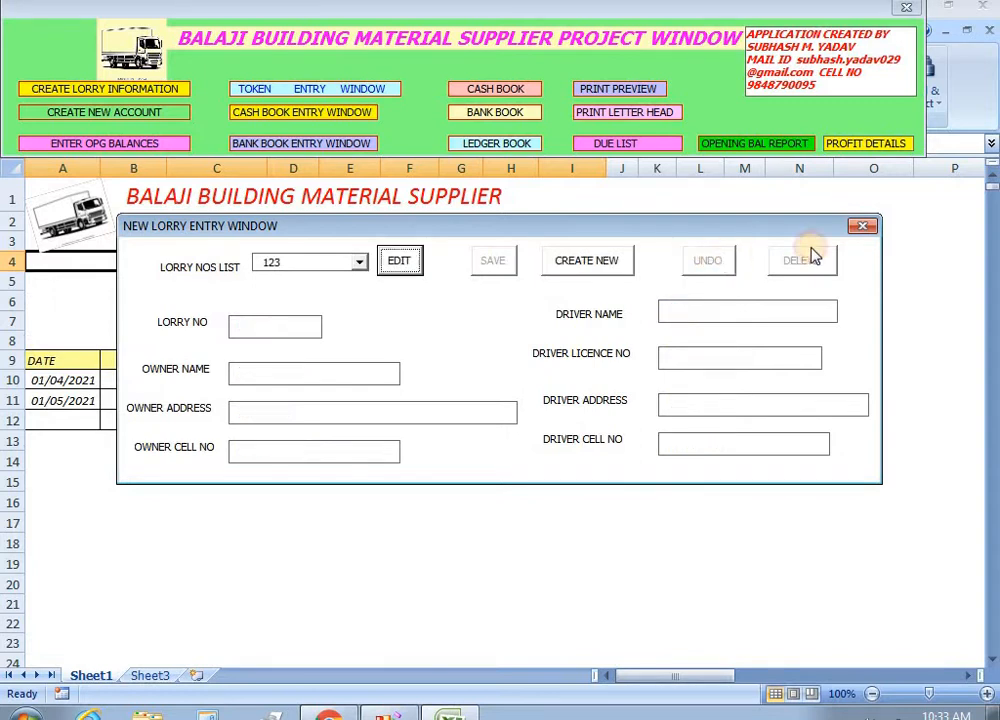
left_click(862, 226)
Browse the existing account names in the cash book entry form, then bring up the new account form.
left_click(288, 114)
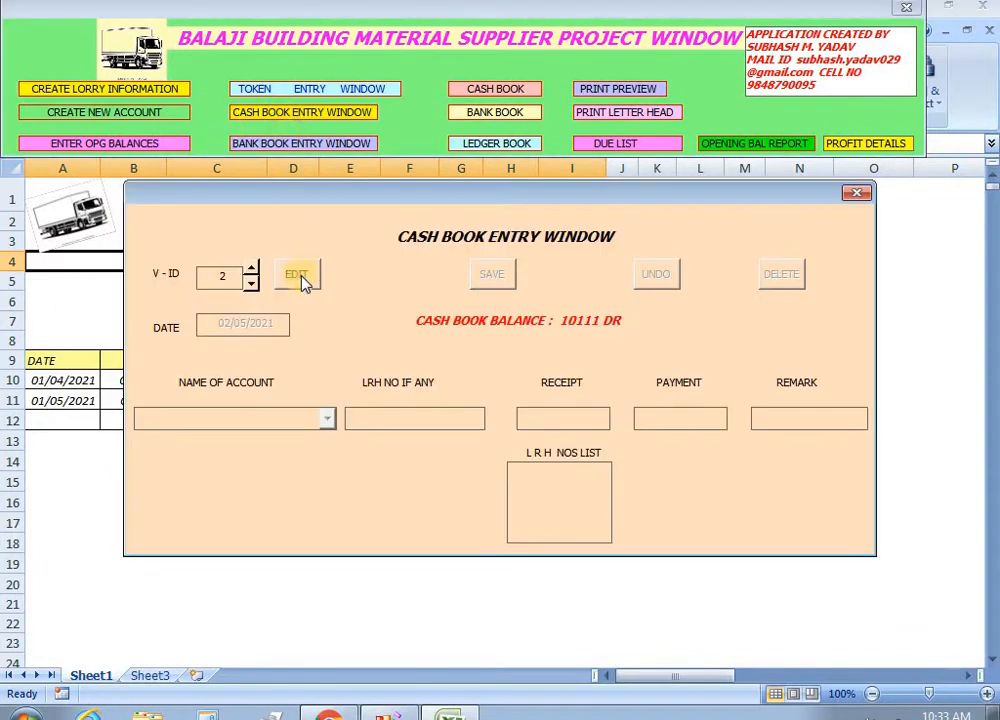
left_click(327, 418)
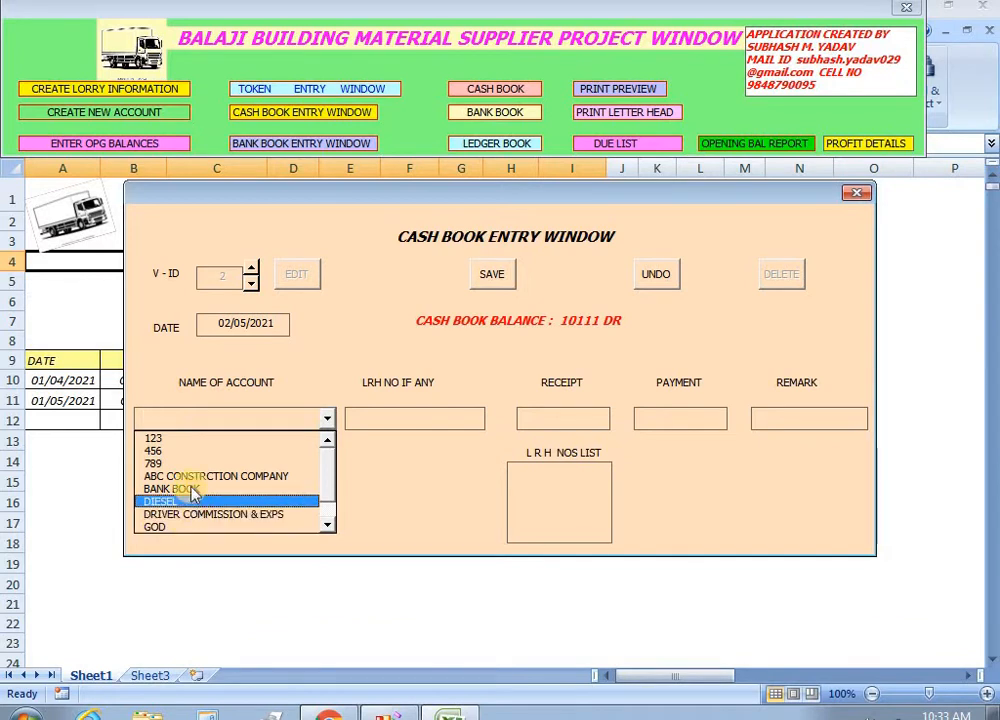
left_click(330, 506)
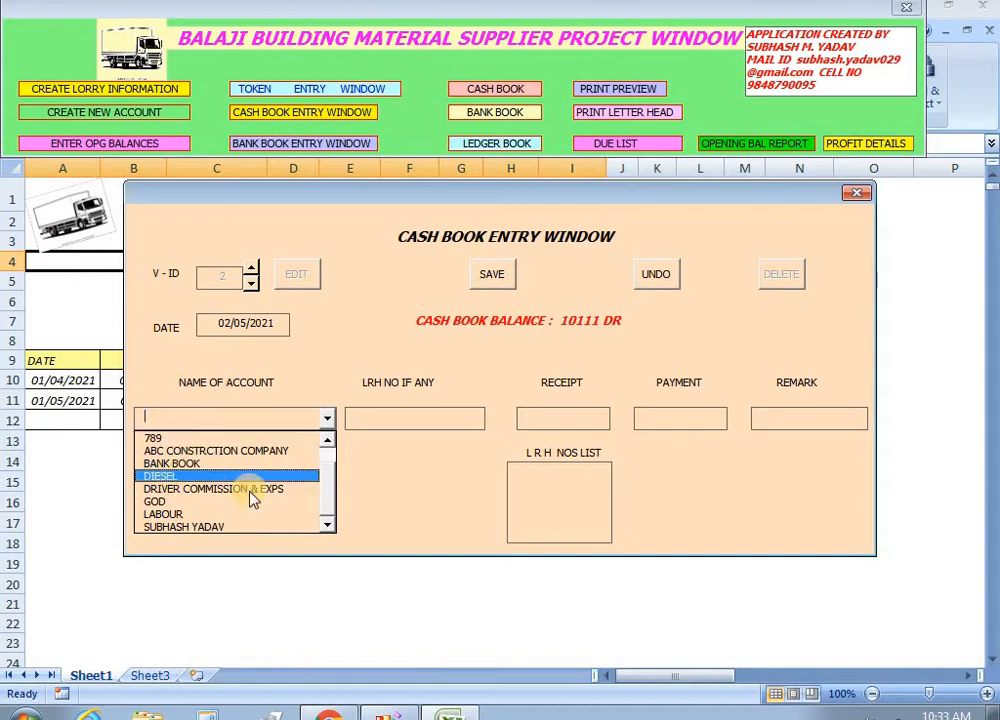
left_click(327, 440)
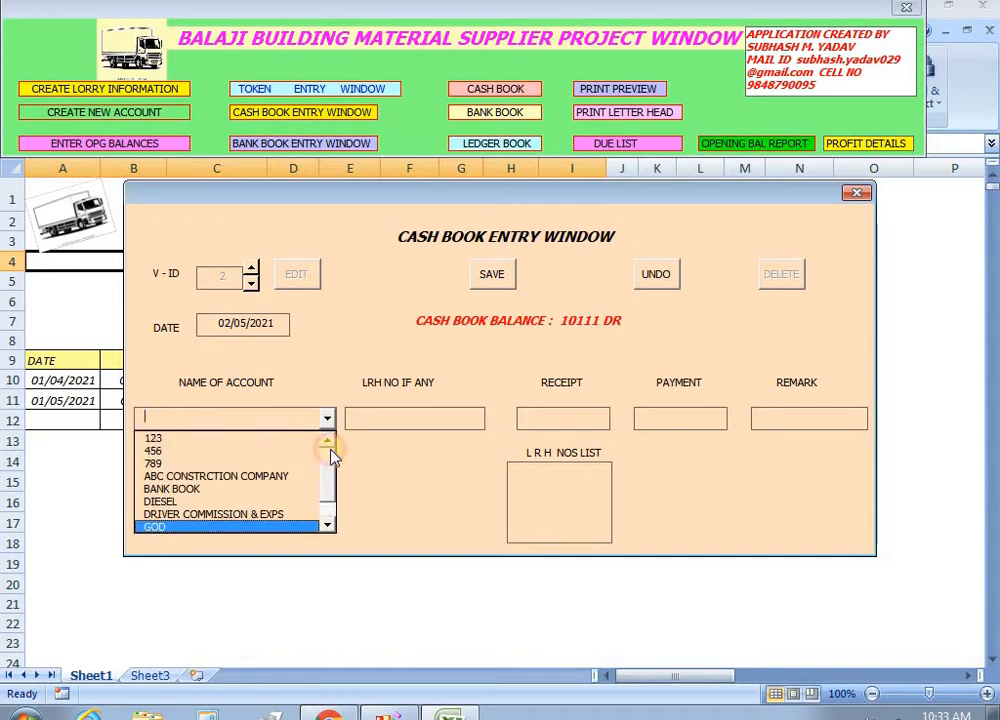
left_click(857, 192)
left_click(108, 112)
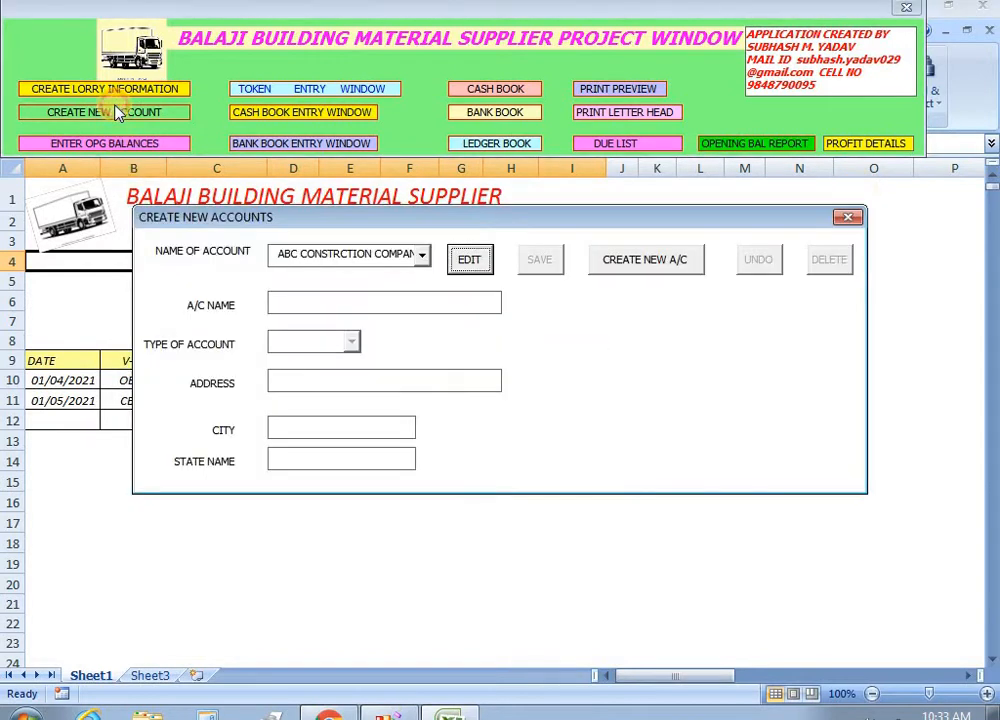
Create a blank account, enter the driver's name as A/C NAME, set type OTHERS, and save.
left_click(632, 261)
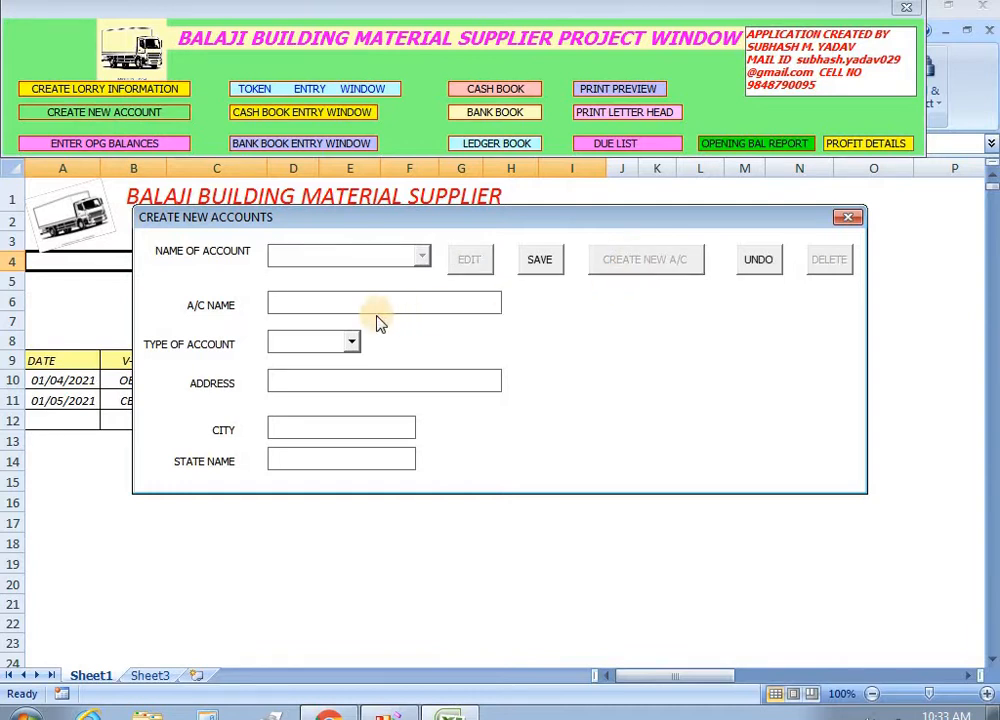
type("ramesh driver")
key("Tab")
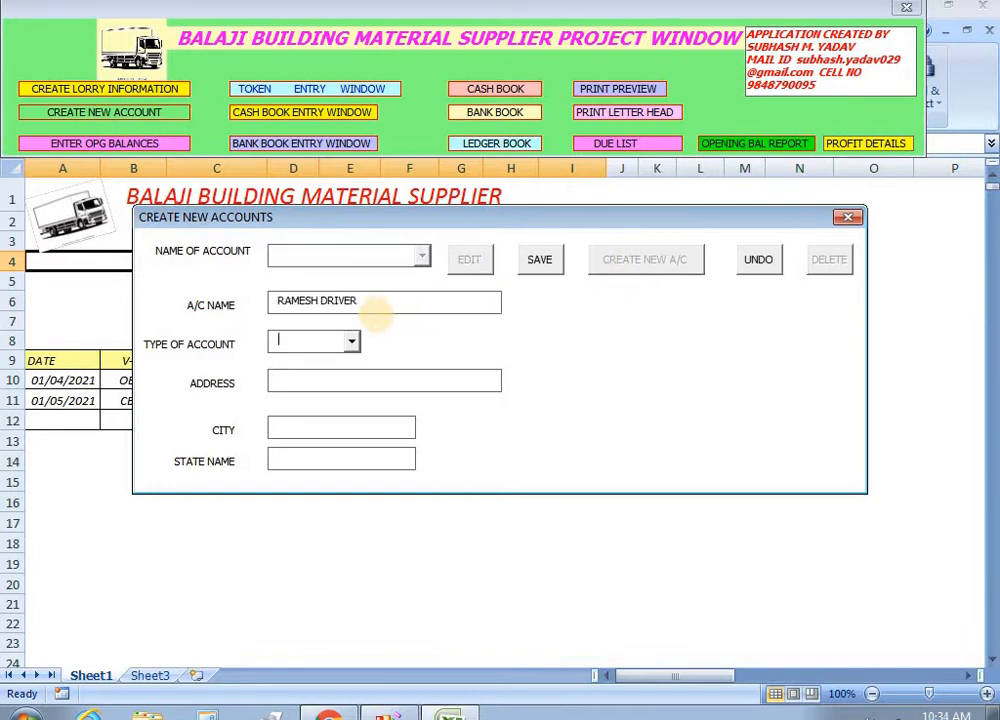
type("o")
key("Tab")
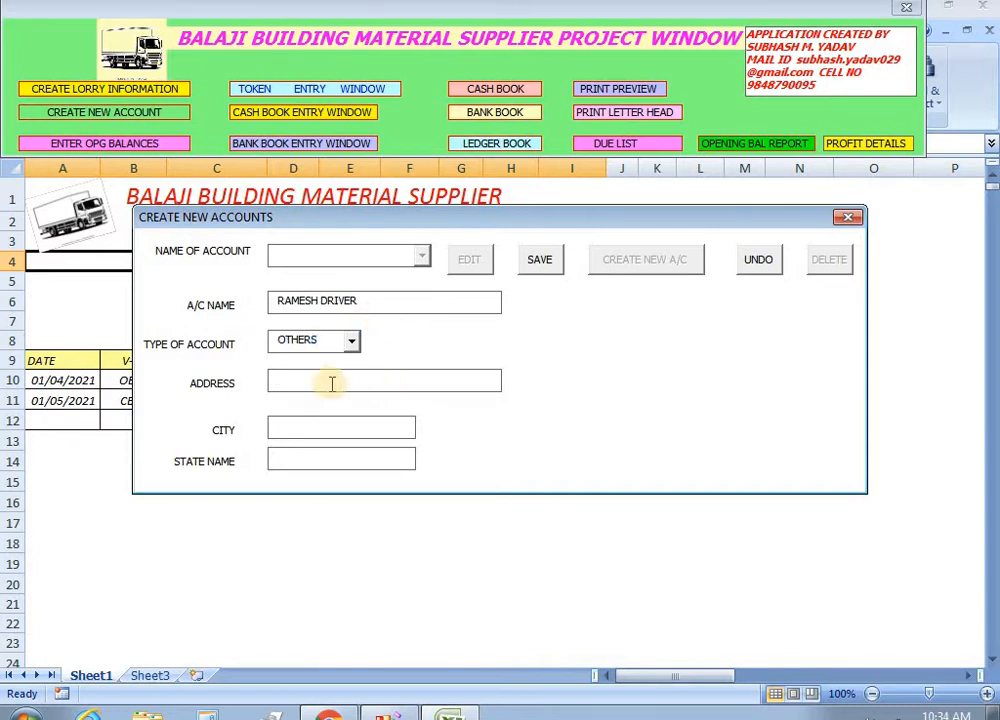
left_click(541, 262)
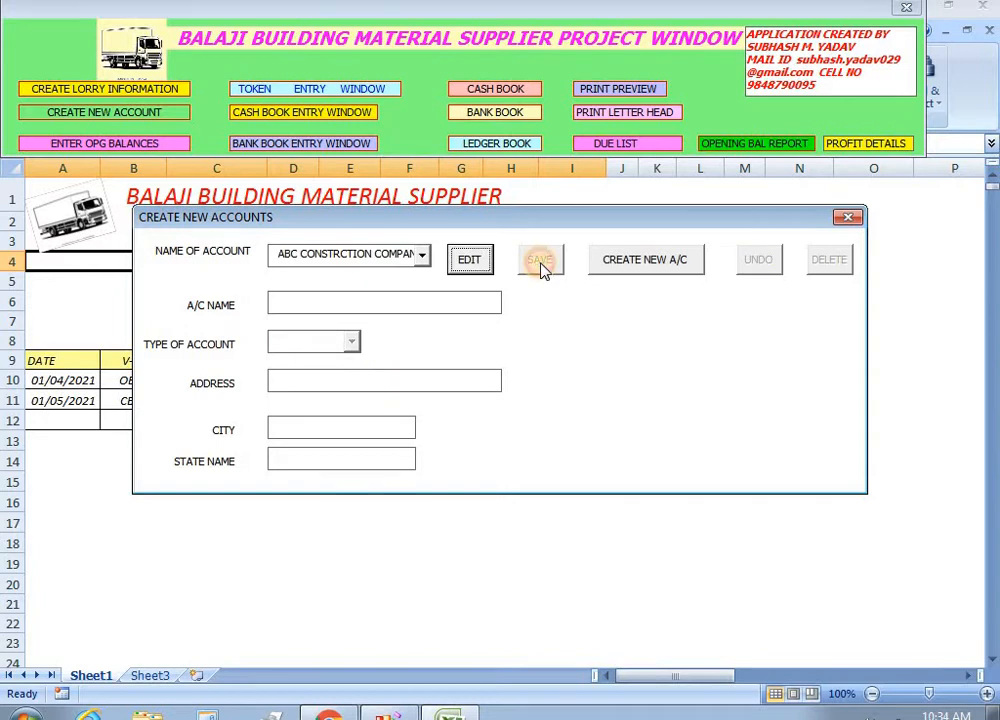
left_click(847, 217)
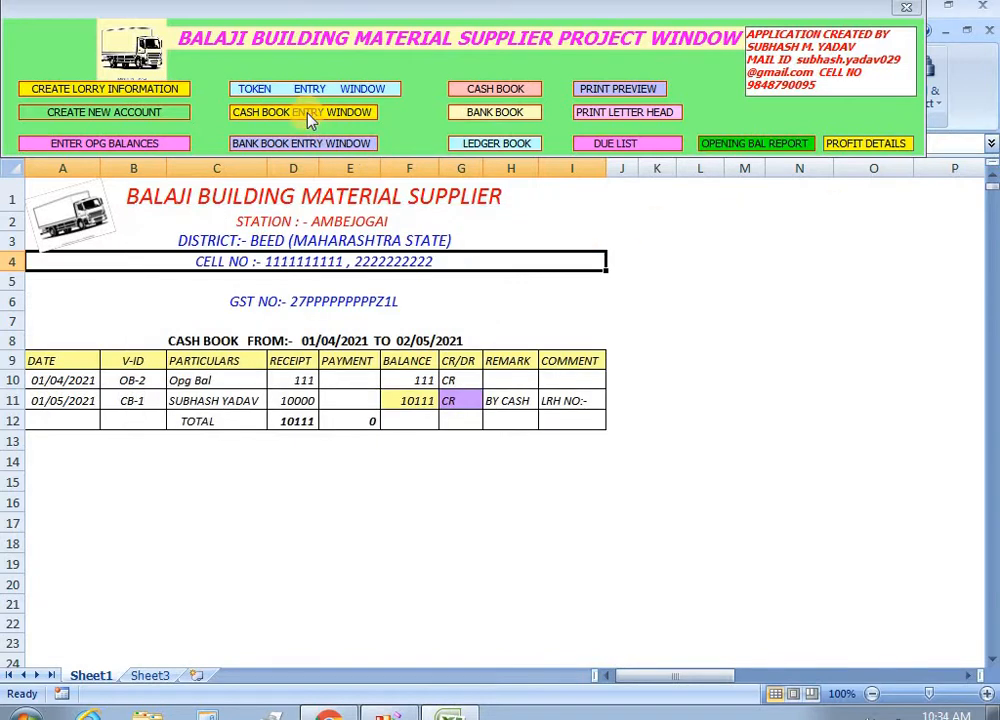
Start a new cash voucher dated 01/05/2021 for the driver's account.
left_click(308, 116)
left_click(292, 275)
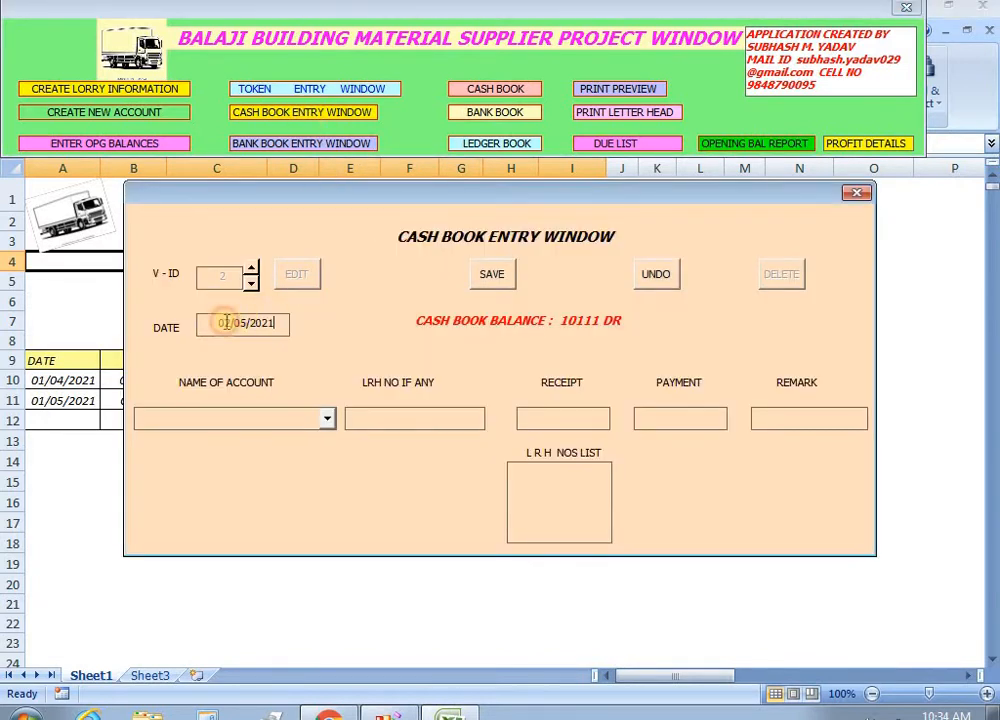
left_click(222, 328)
left_click(244, 498)
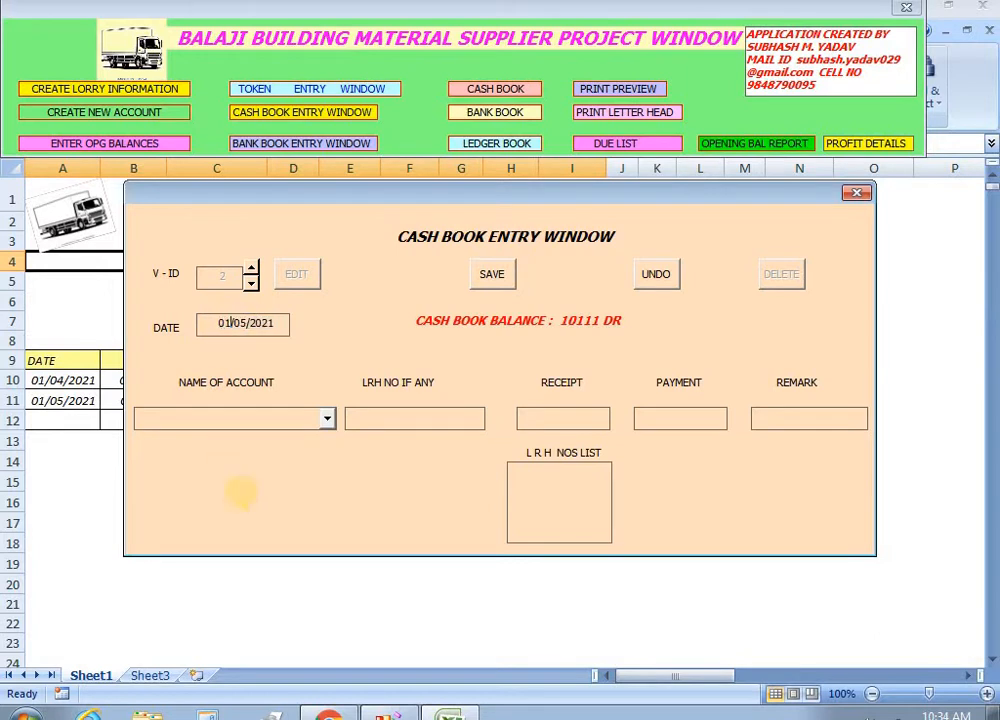
left_click(327, 421)
scroll(331, 511, "down", 1)
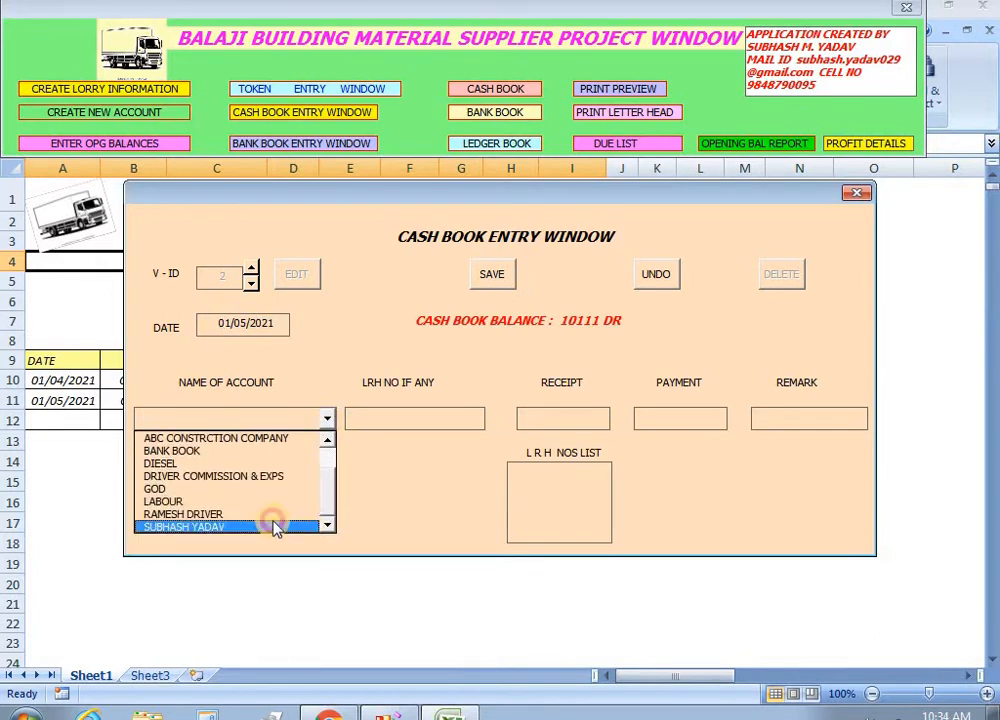
left_click(230, 516)
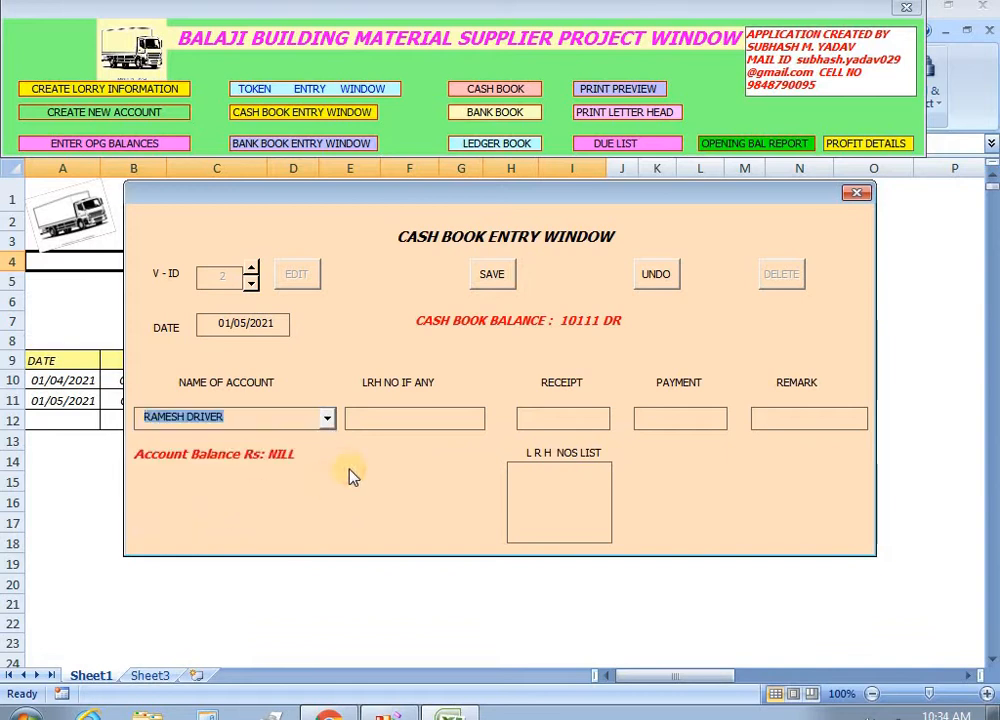
Enter a 10000 payment with remark TO CASH, then save and close the form.
left_click(642, 420)
type("1000")
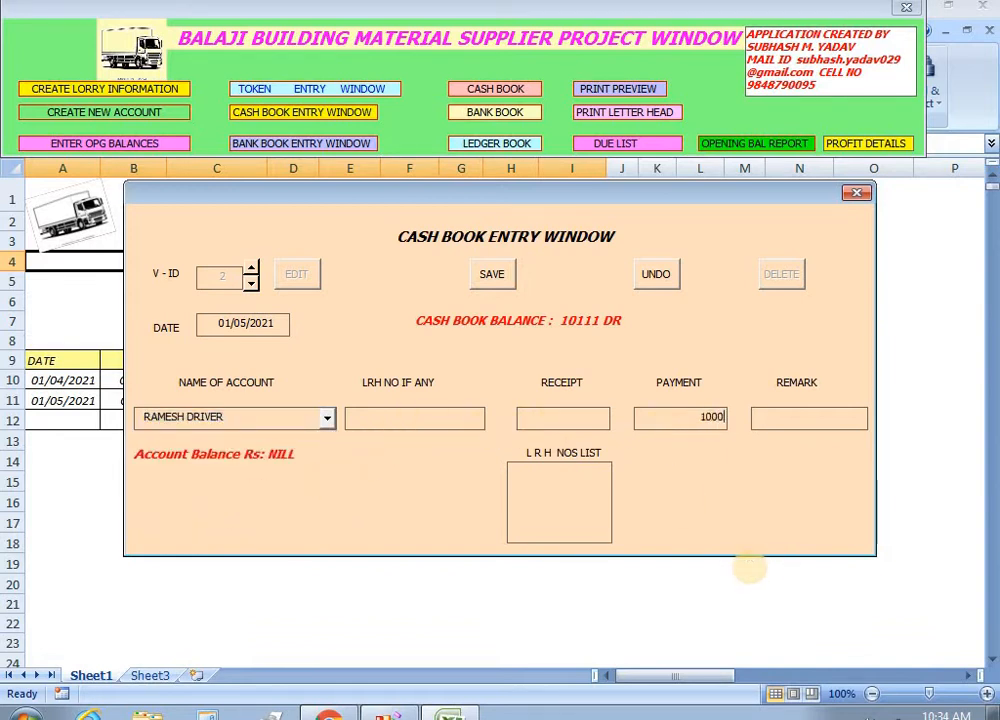
type("TO CASH")
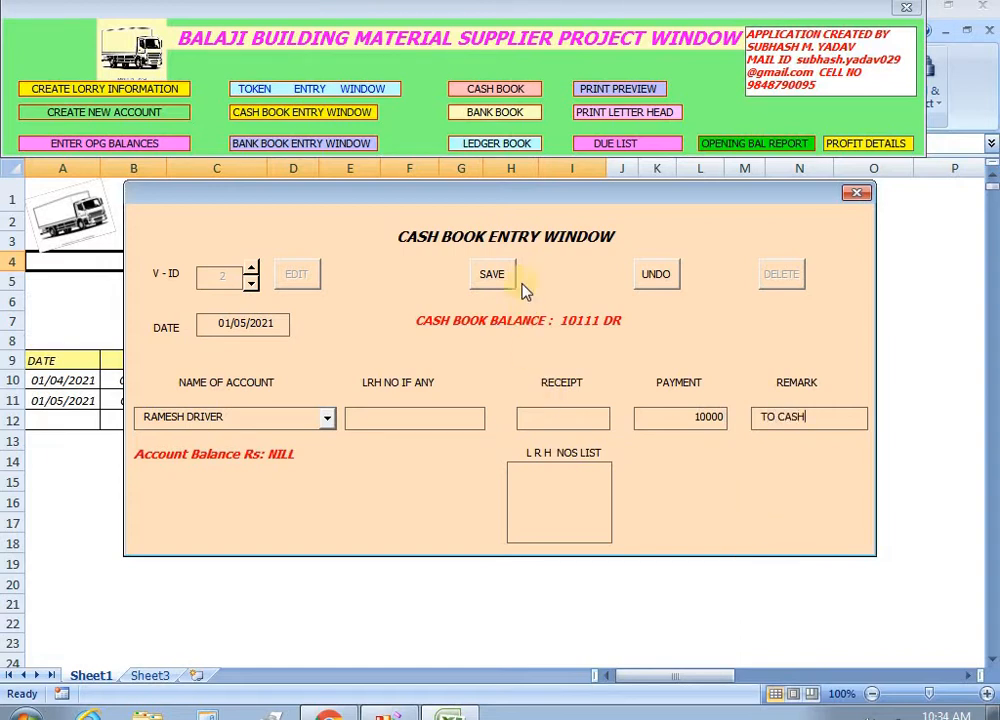
left_click(491, 274)
left_click(856, 193)
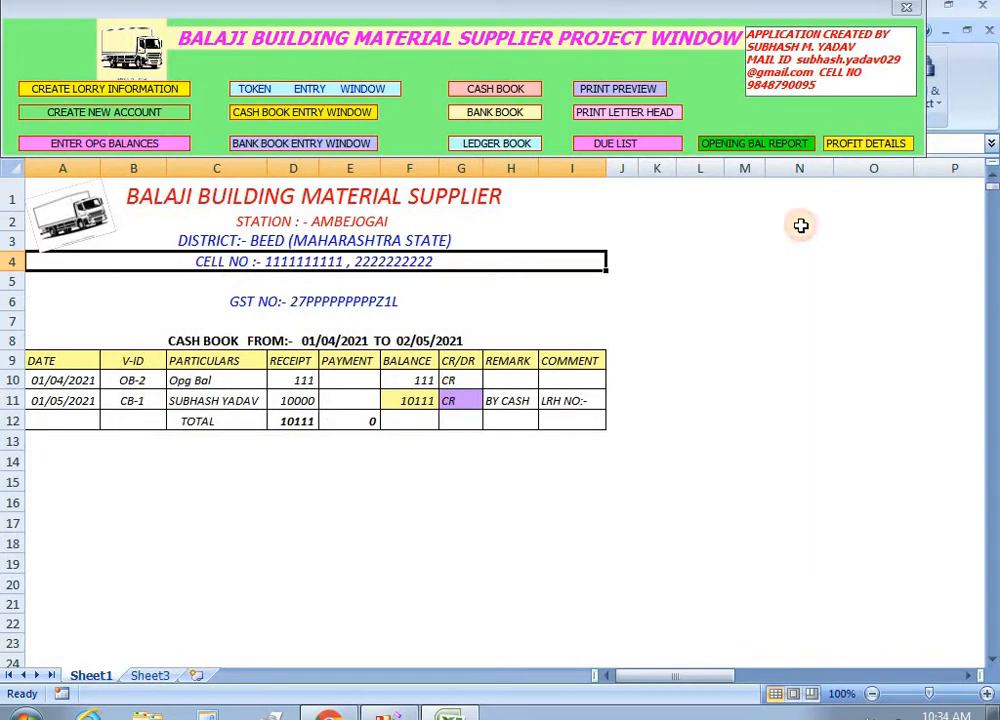
left_click(677, 302)
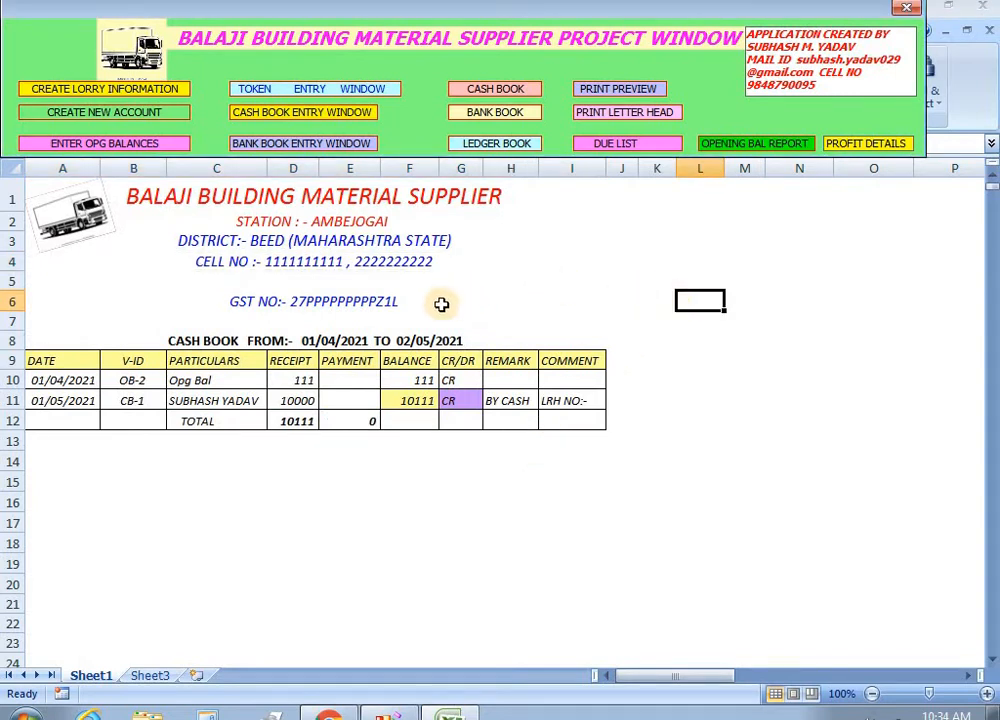
Load token 1 for editing and set its finalisation date to 02-05-2021.
left_click(290, 90)
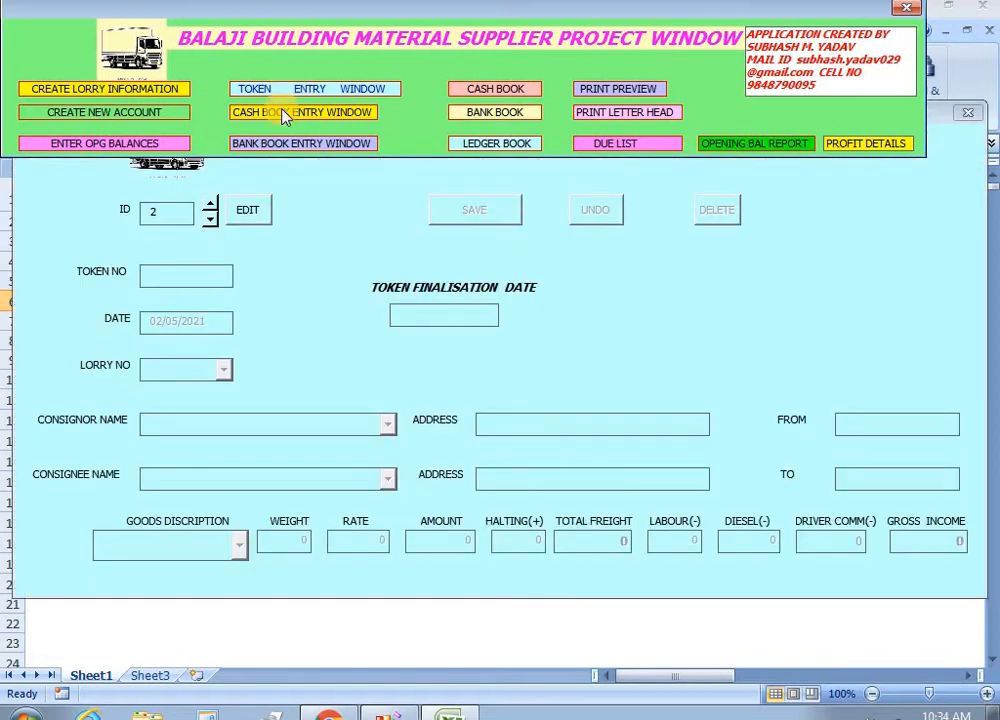
left_click(210, 221)
left_click(240, 212)
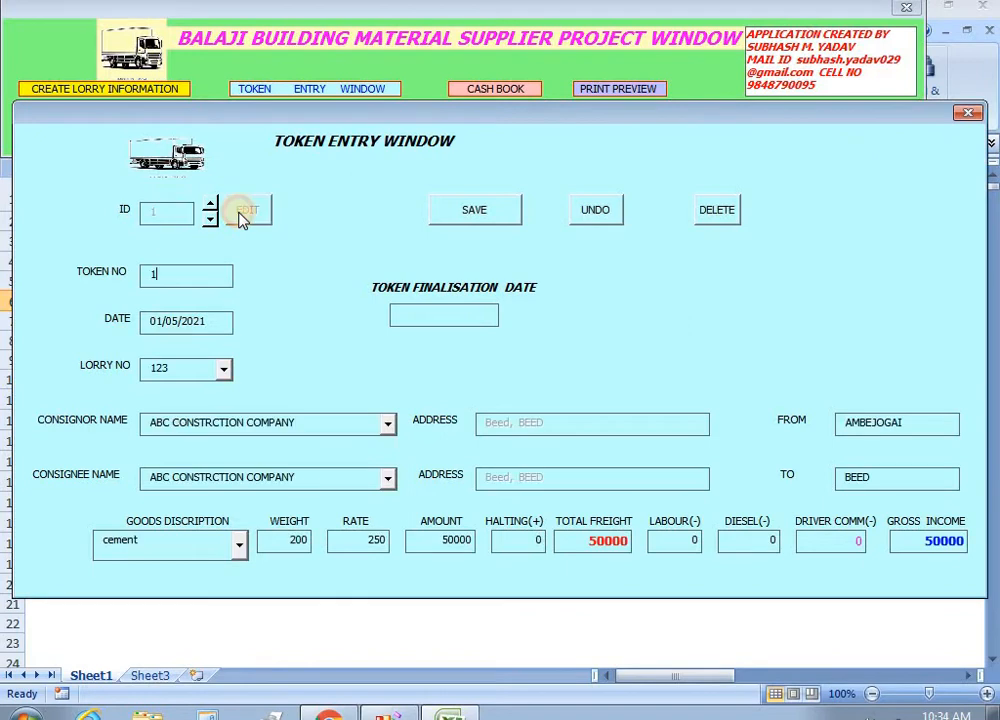
left_click(402, 320)
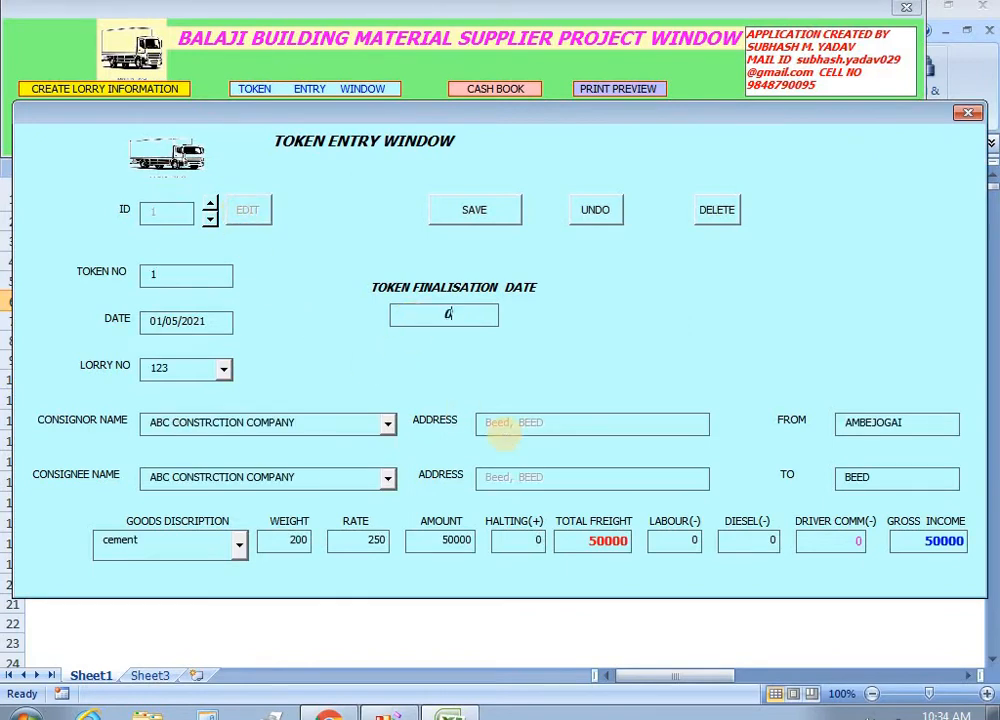
type("05-")
key("Left")
type("02")
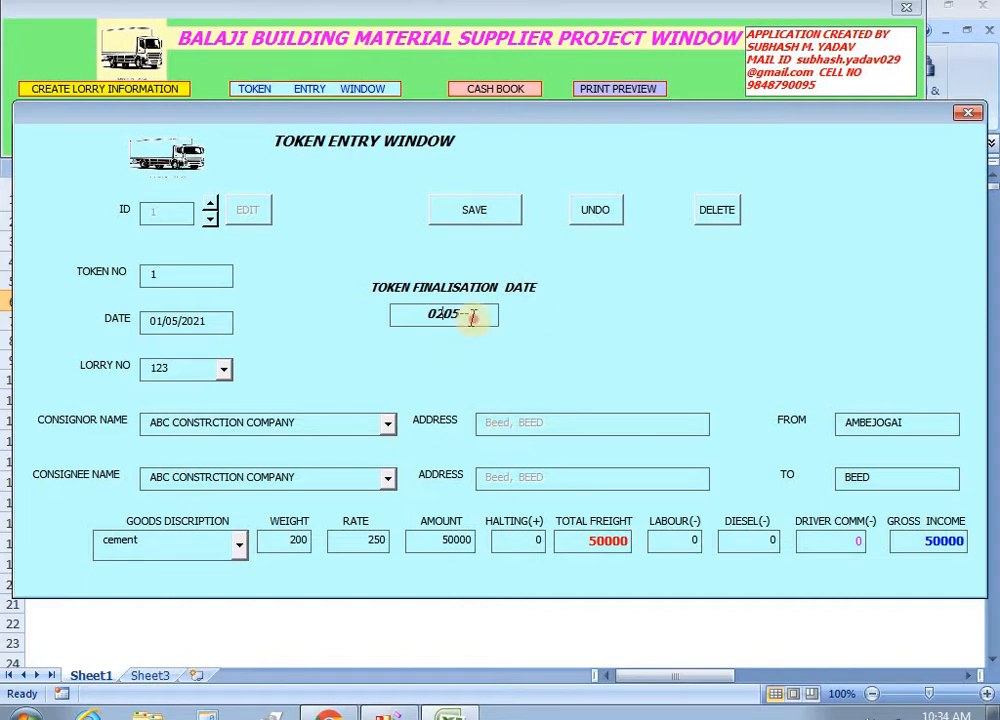
left_click_drag(464, 317, 385, 320)
key("BackSpace")
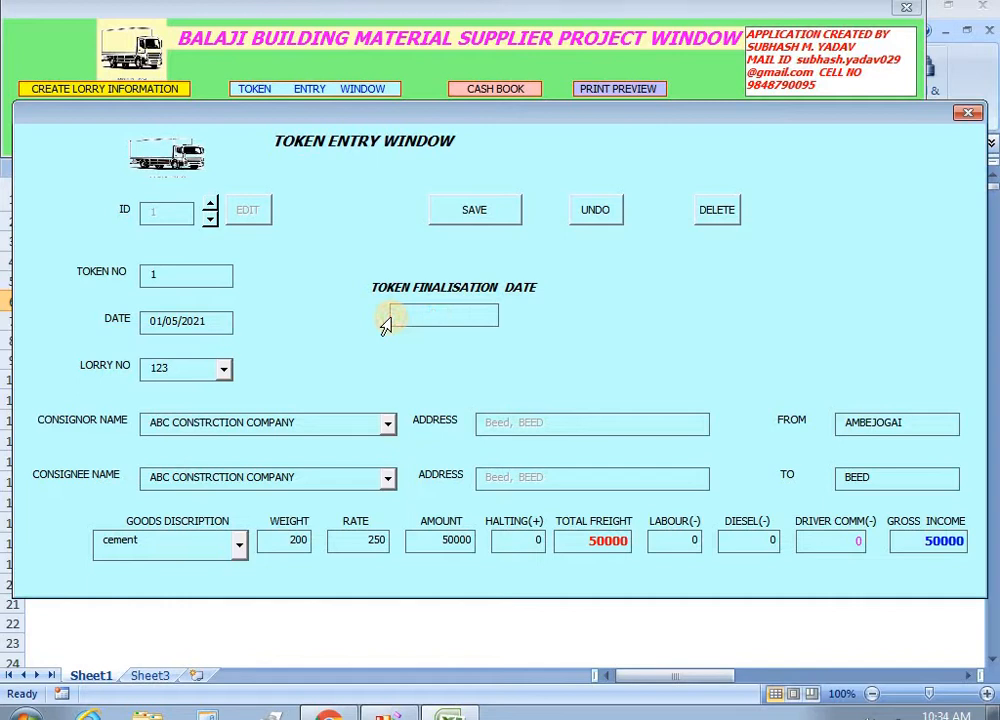
type("02-05-2021")
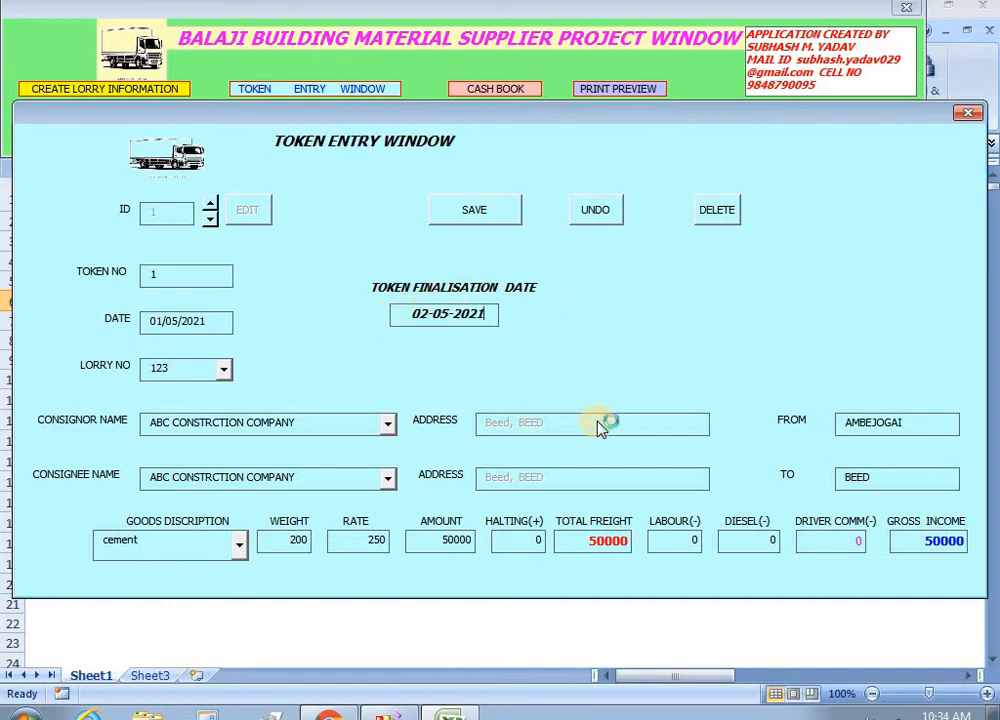
Enter a labour charge of 1200 for token 1.
left_click(681, 542)
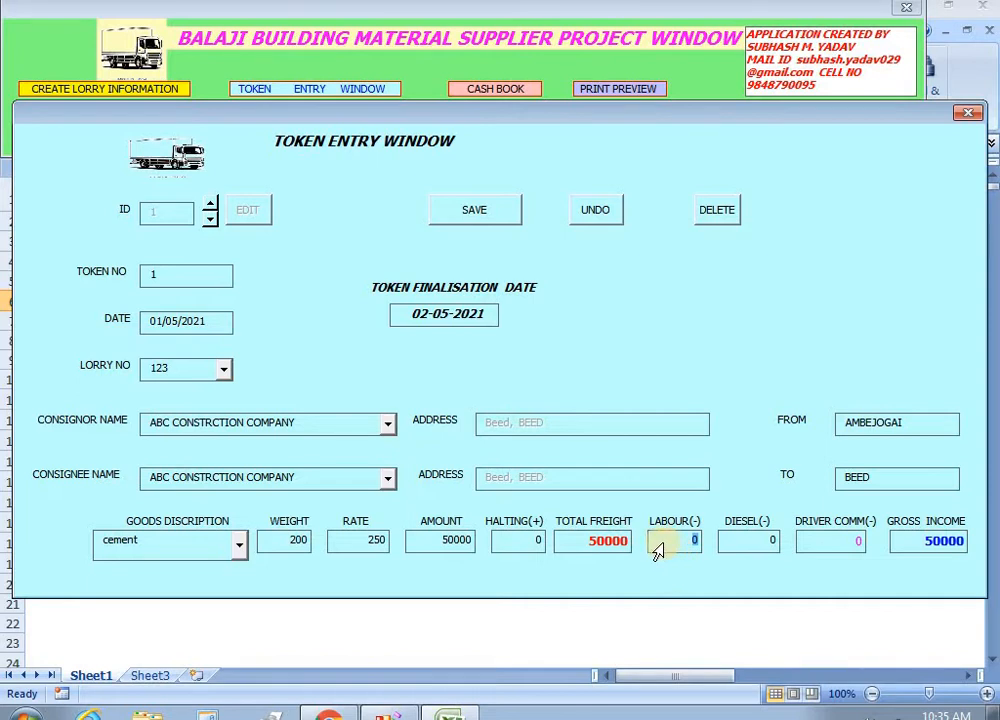
type("1200")
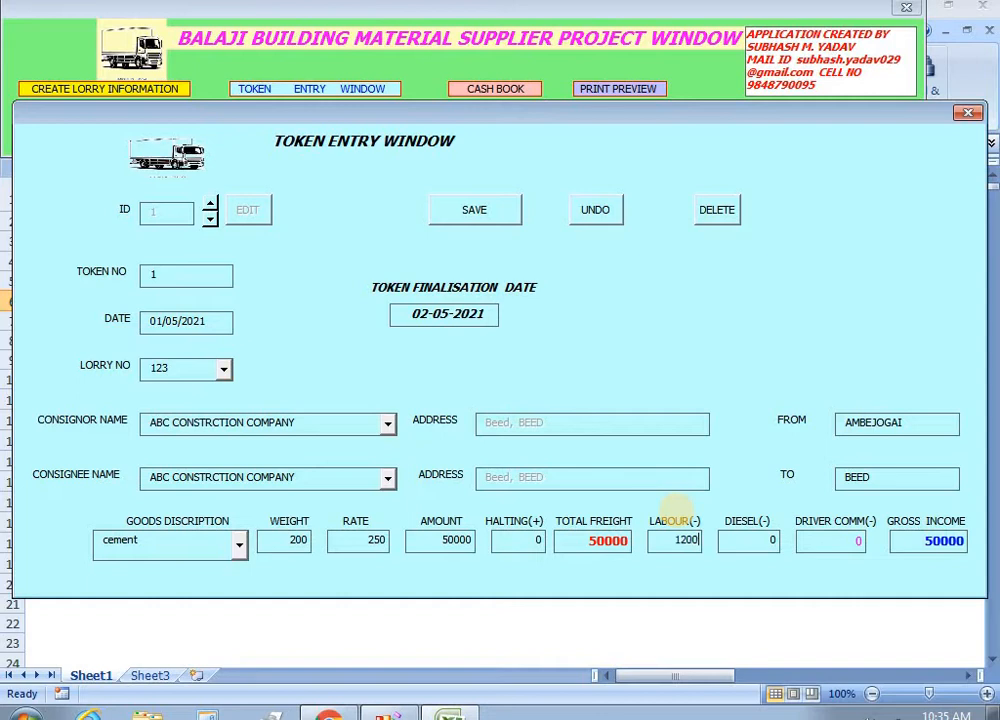
key("Tab")
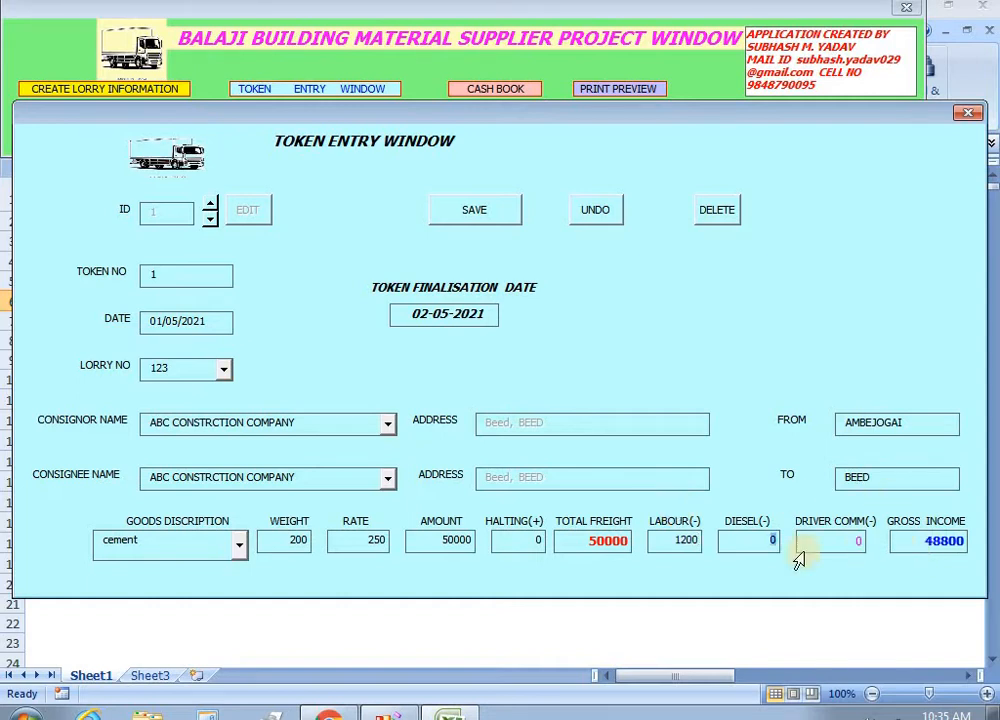
Fill in the diesel charge and a 2500 driver commission, then save token 1 with 26300 gross income.
left_click(757, 547)
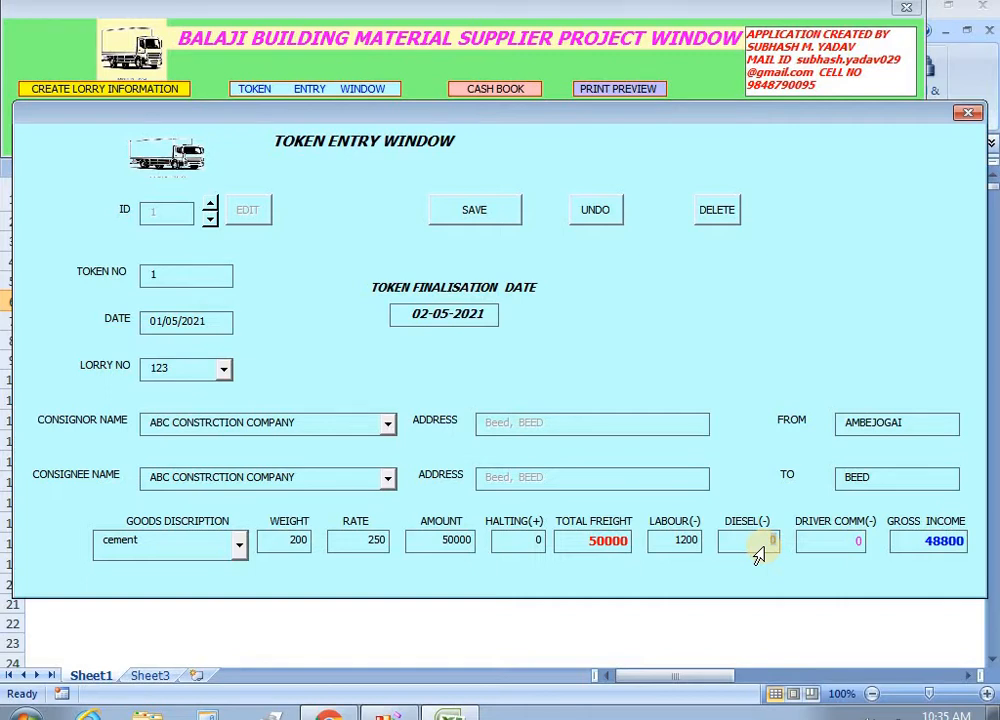
type("2000")
key("Tab")
type("2500")
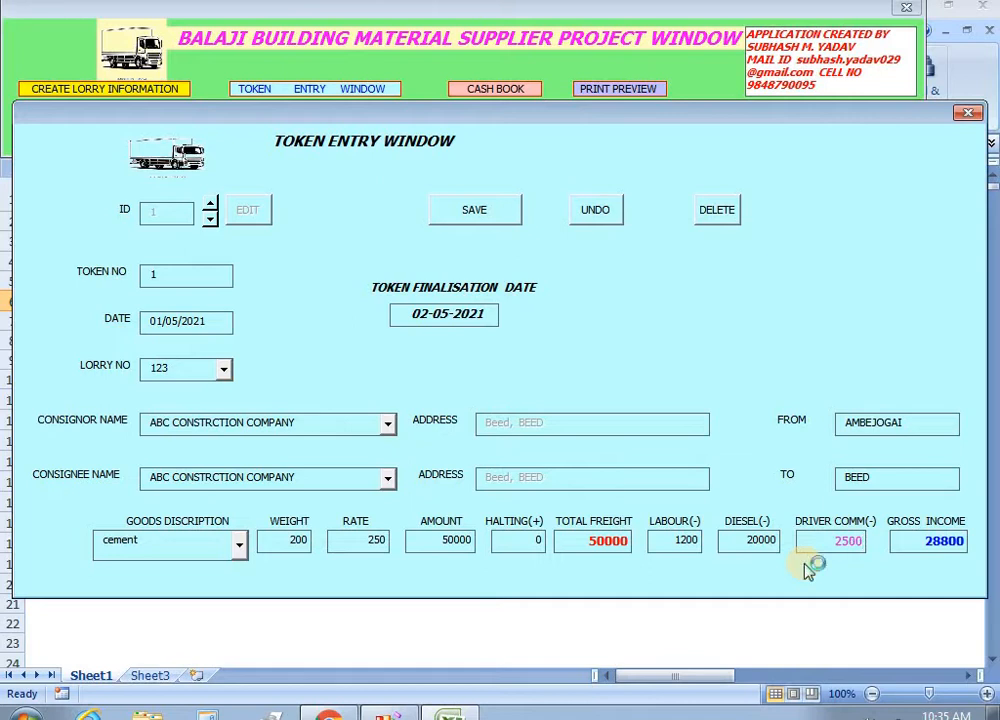
key("Tab")
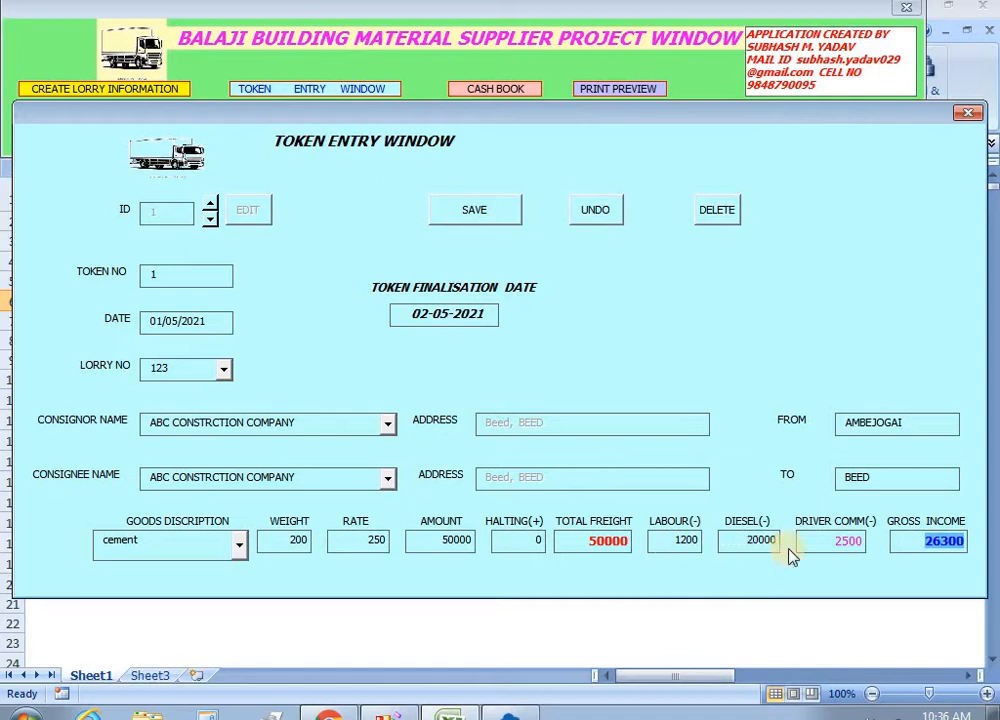
left_click(848, 543)
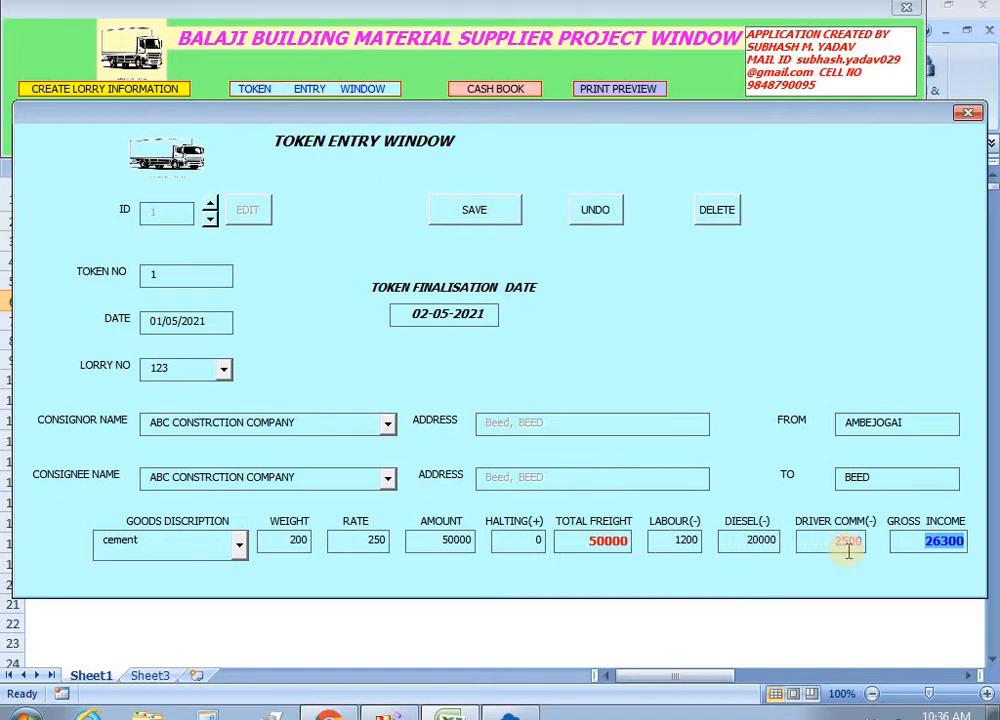
left_click(944, 558)
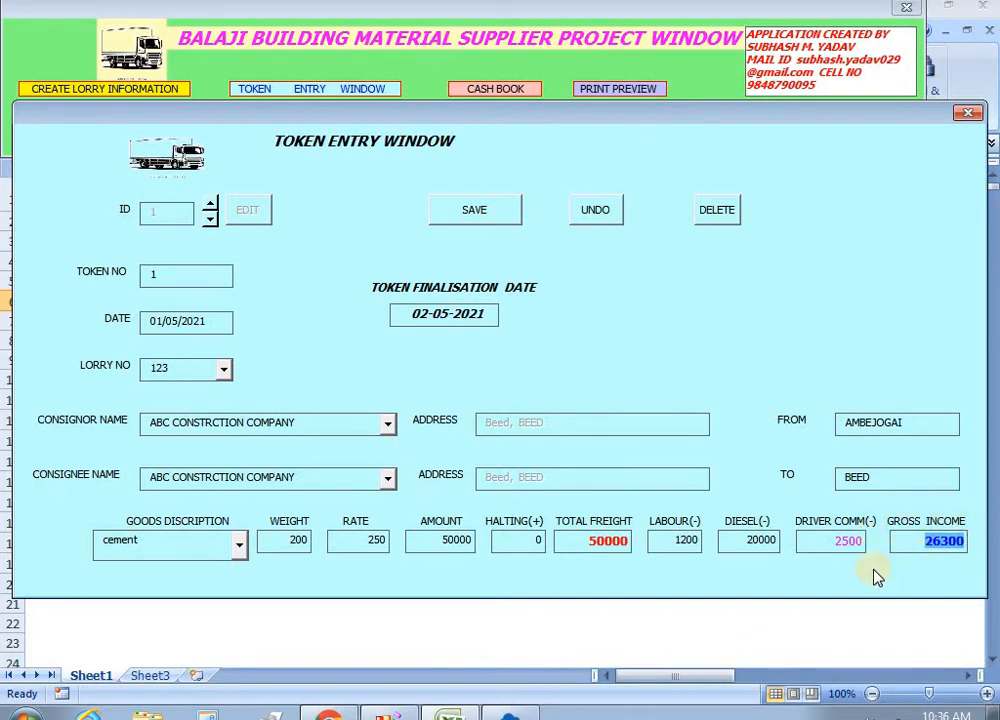
left_click(475, 213)
Add a new cash voucher receiving 10000 from the driver's account with remark BY CASH.
left_click(966, 113)
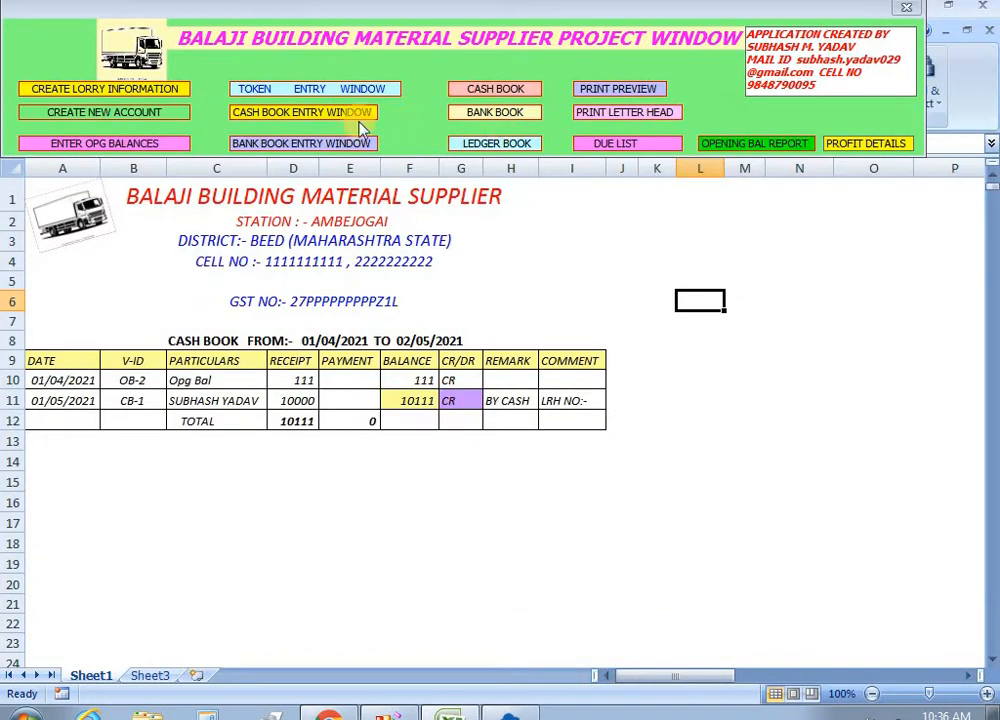
left_click(301, 116)
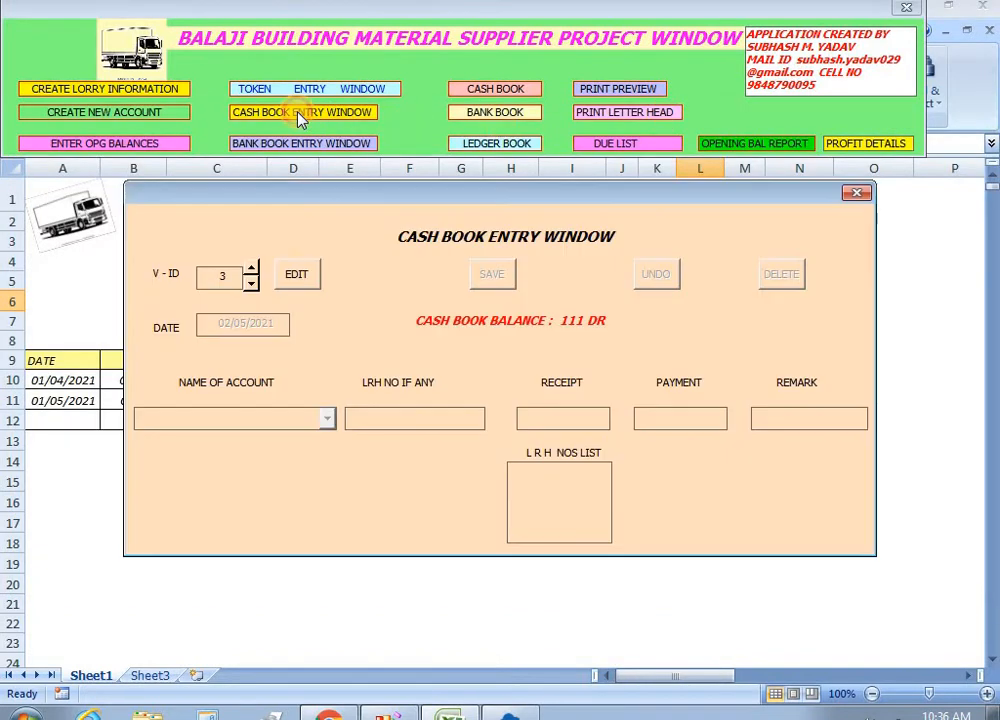
left_click(303, 281)
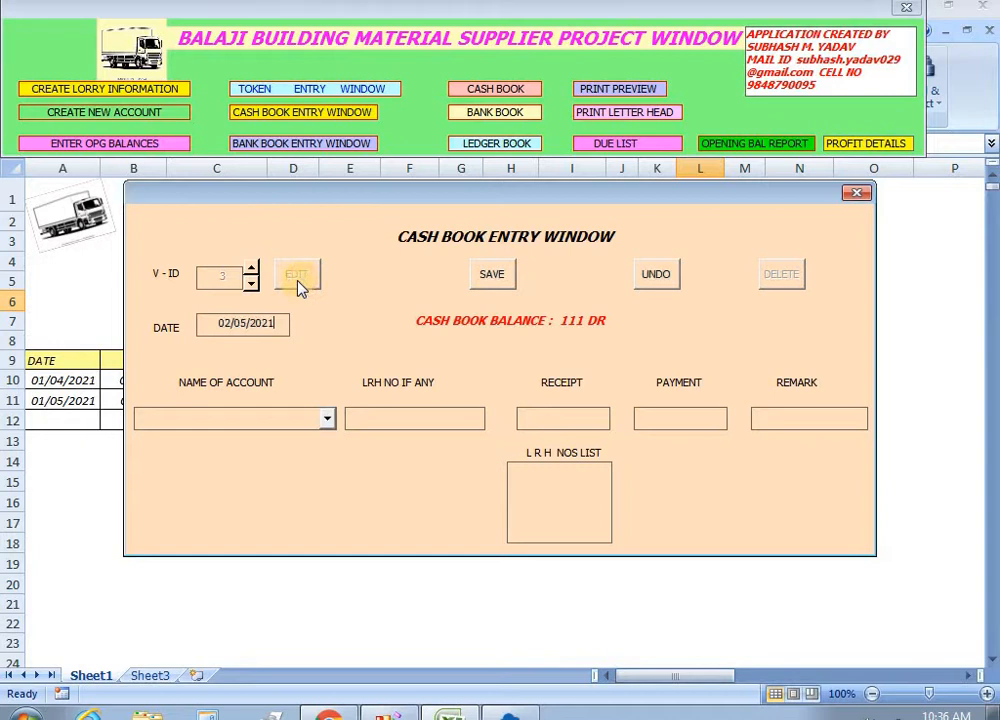
left_click(326, 419)
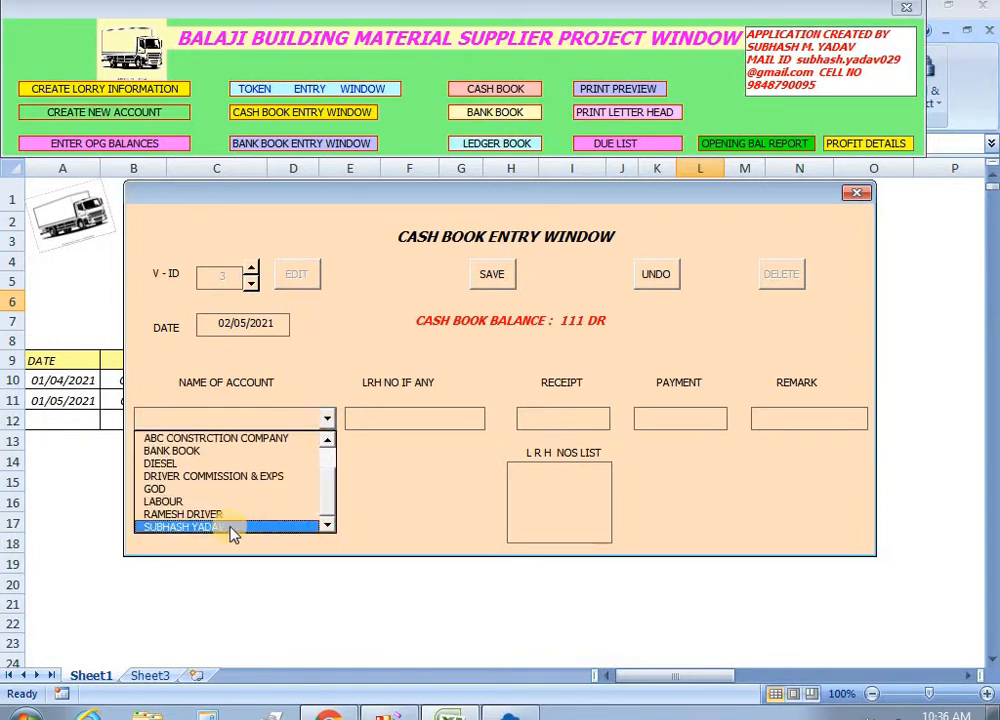
left_click(215, 514)
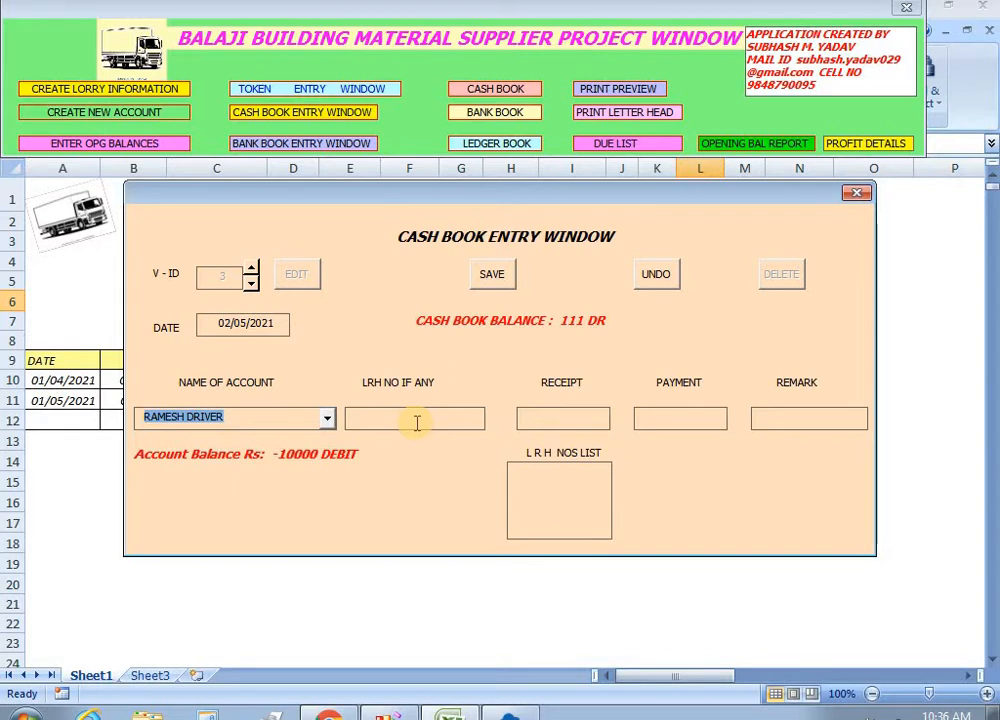
left_click(566, 417)
type("1000")
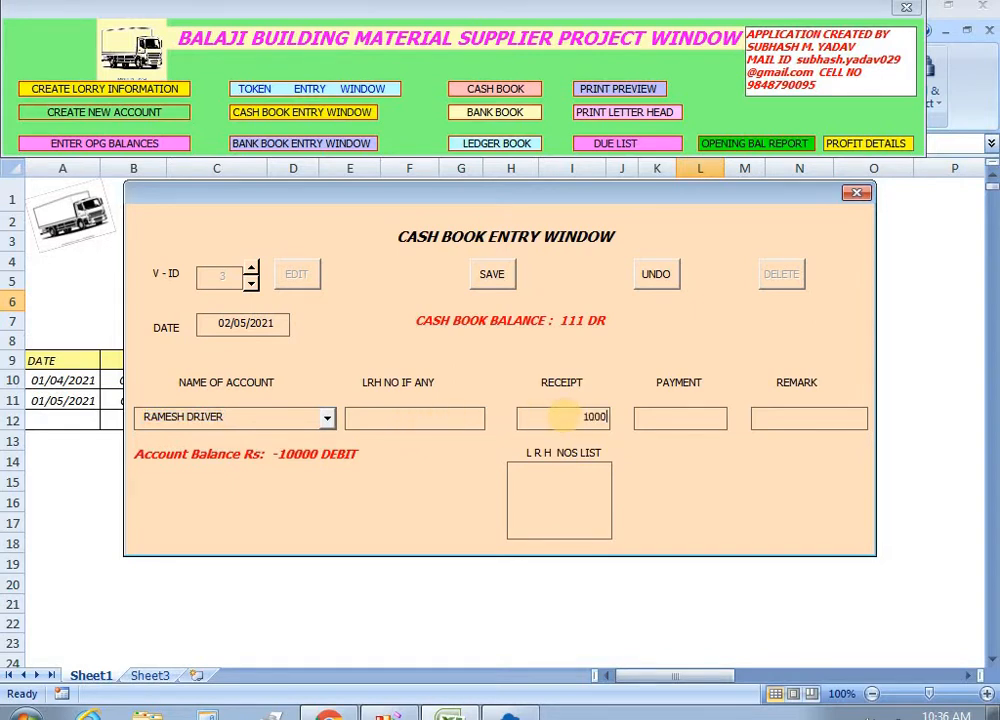
type("0")
key("Tab")
key("Tab")
type("BY CASH")
left_click(857, 196)
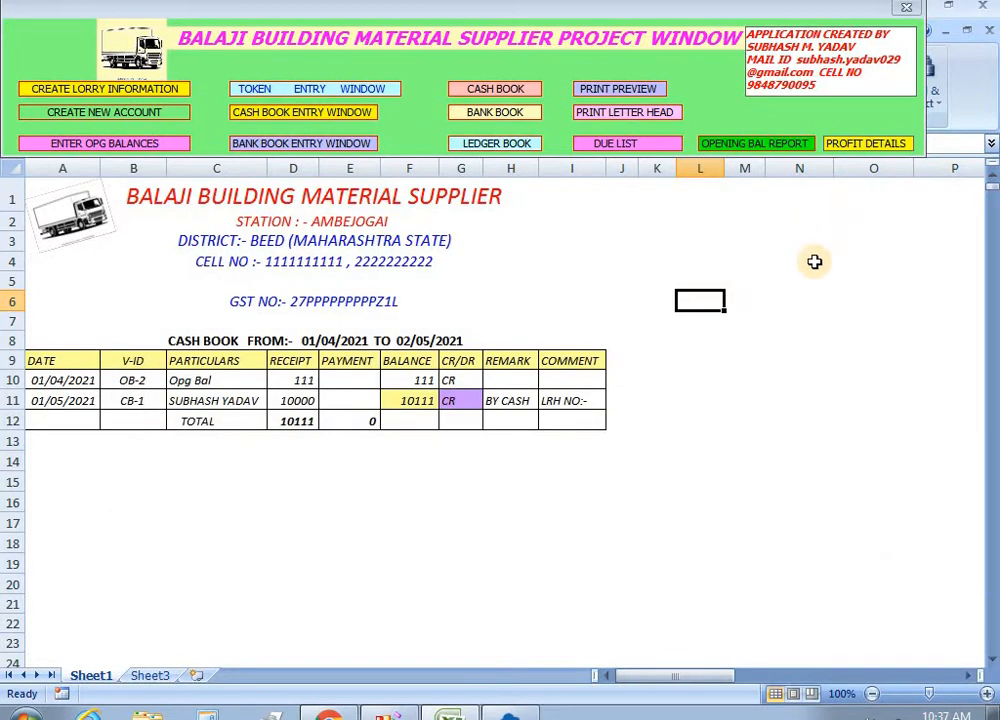
Review token 1's saved 2500 driver commission, then start a new cash book voucher.
left_click(262, 90)
left_click(210, 216)
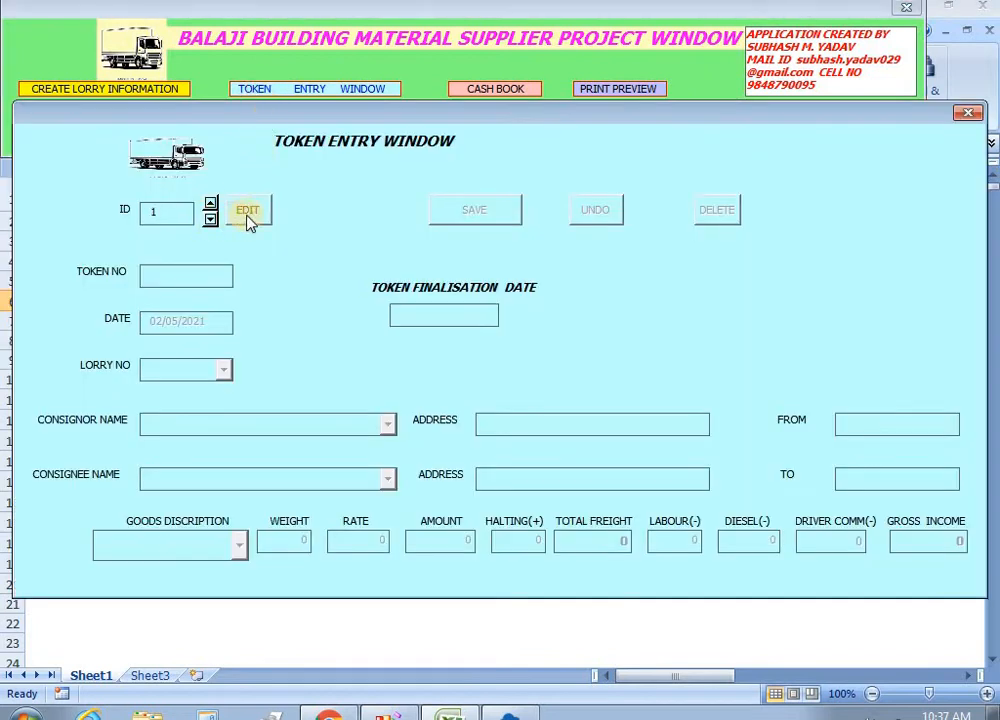
left_click(249, 215)
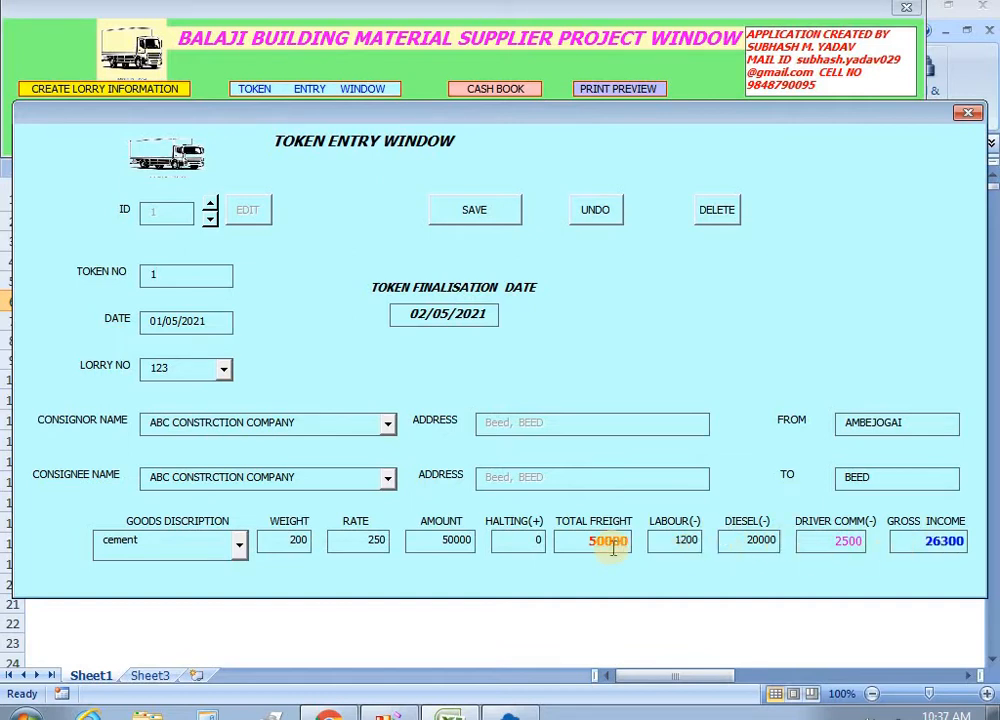
left_click(965, 114)
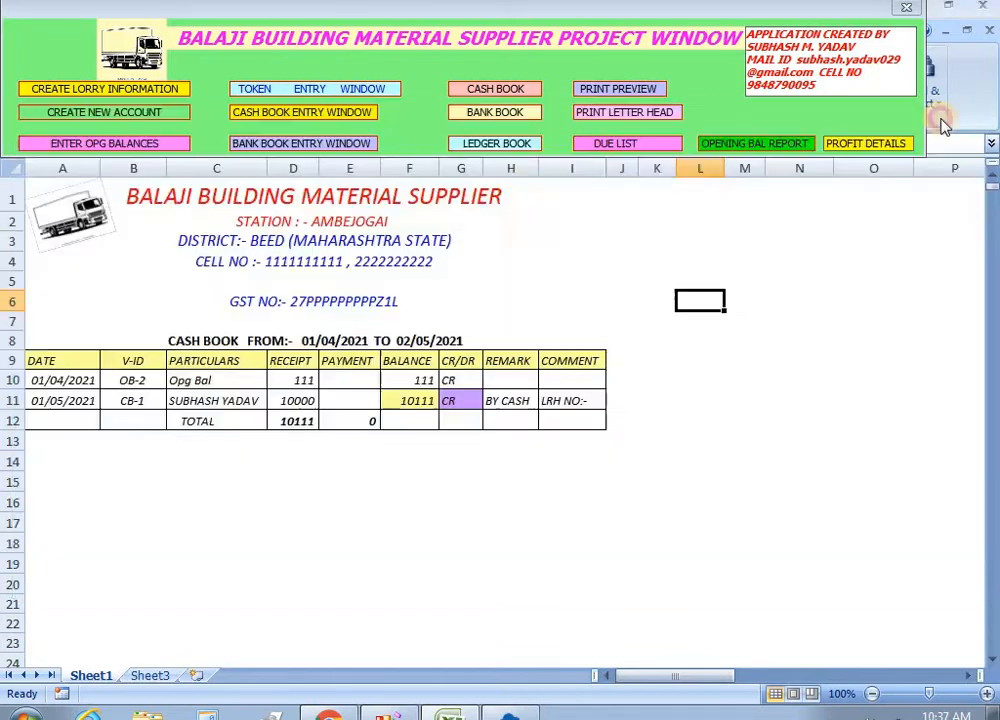
left_click(286, 113)
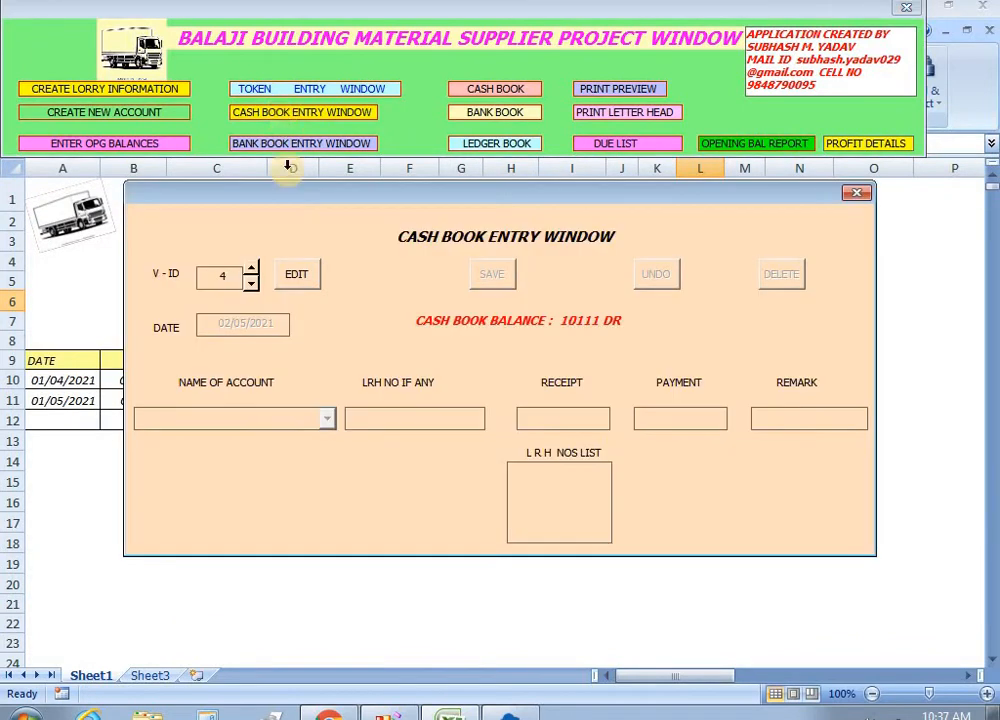
left_click(298, 274)
Enter a 50000 BY CASH receipt from ABC CONSTRCTION COMPANY.
left_click(327, 418)
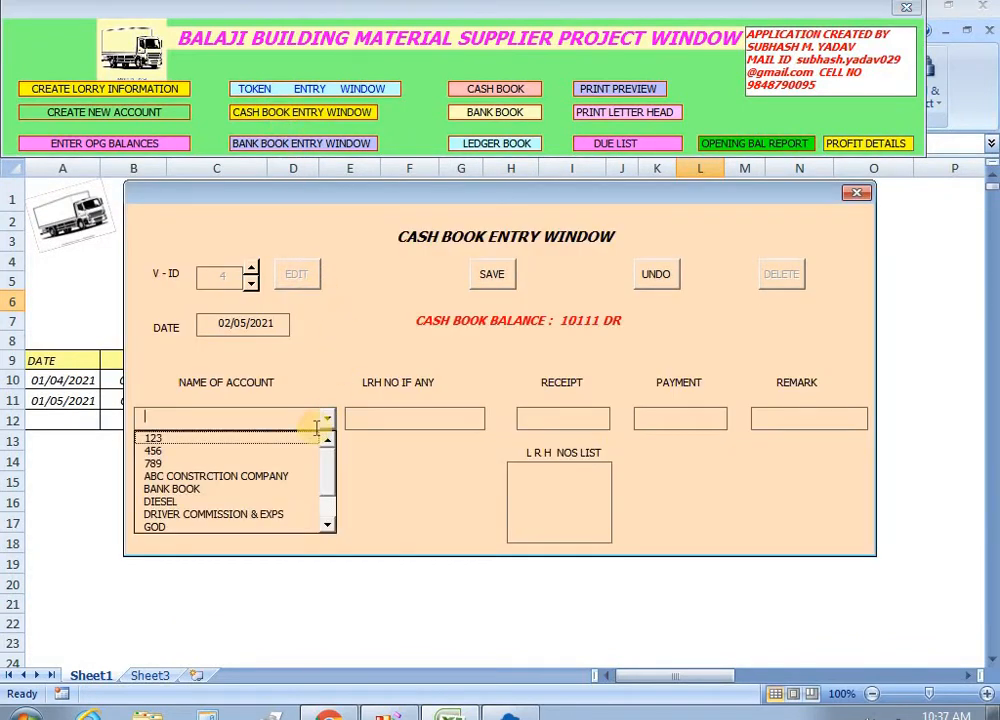
left_click(288, 476)
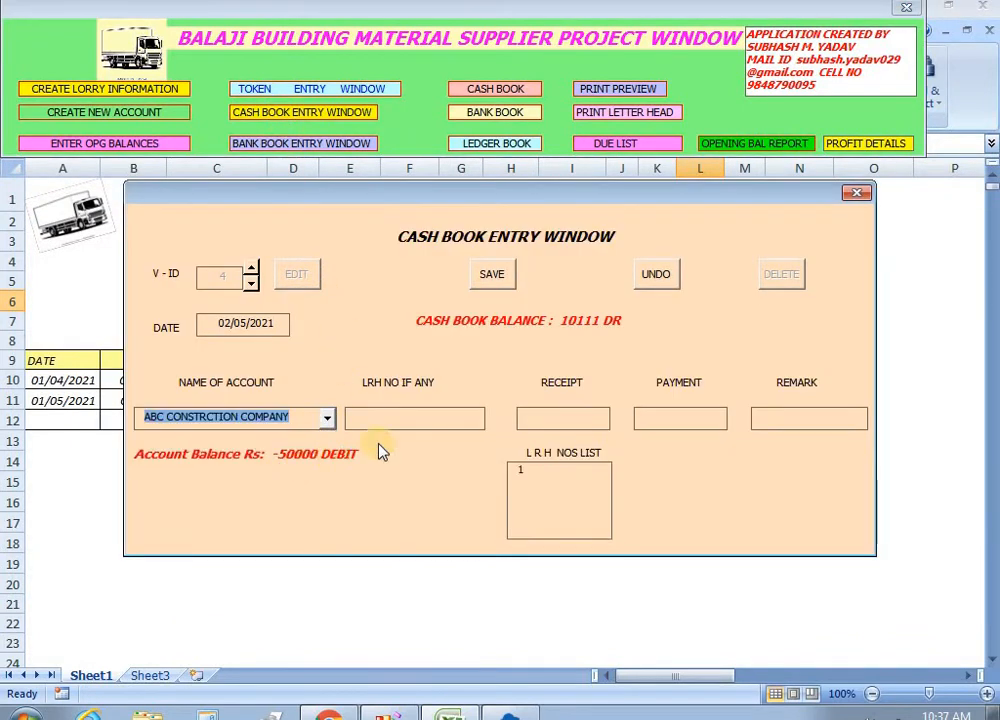
left_click(519, 420)
type("5000")
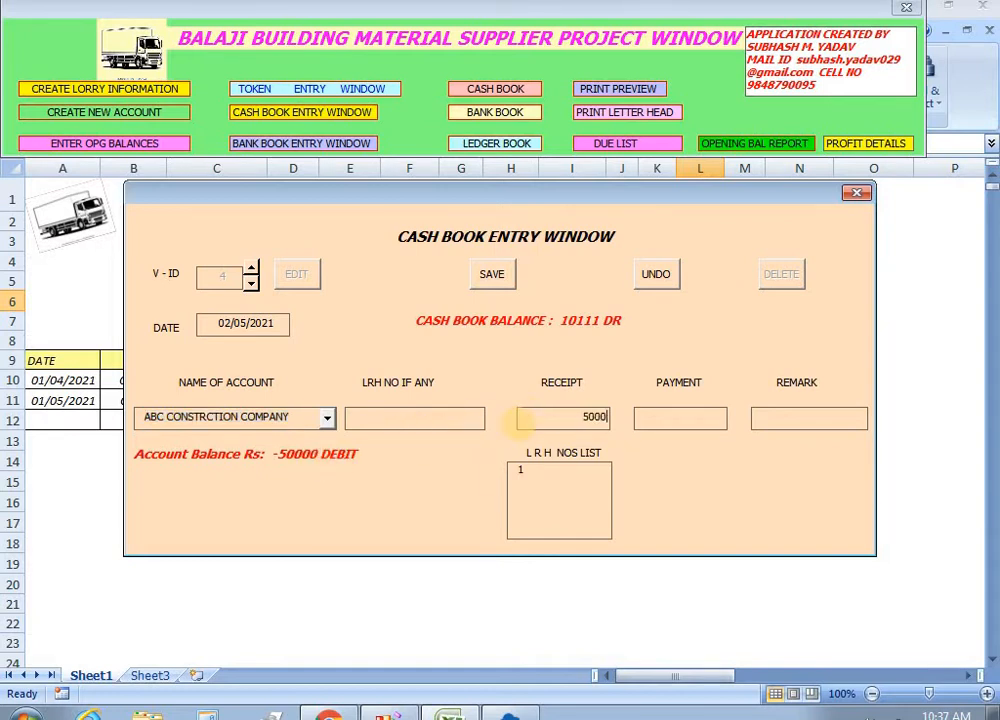
type("0")
key("Tab")
type("BYCASH")
Link the receipt to LRH 1, save the voucher and close the form.
key("Tab")
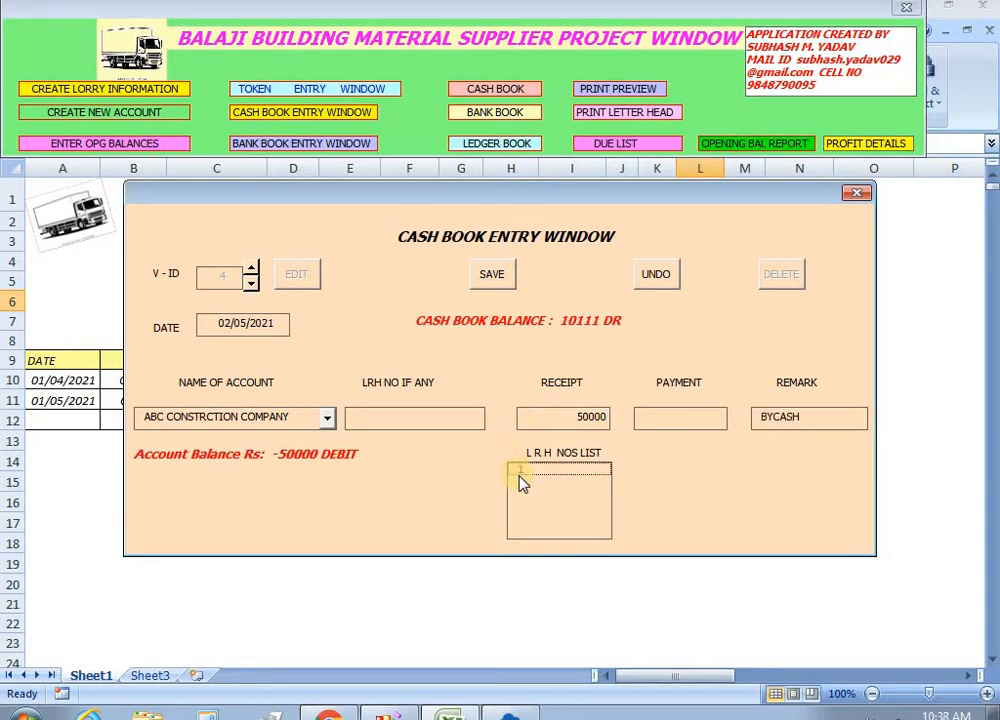
left_click(519, 470)
left_click(424, 417)
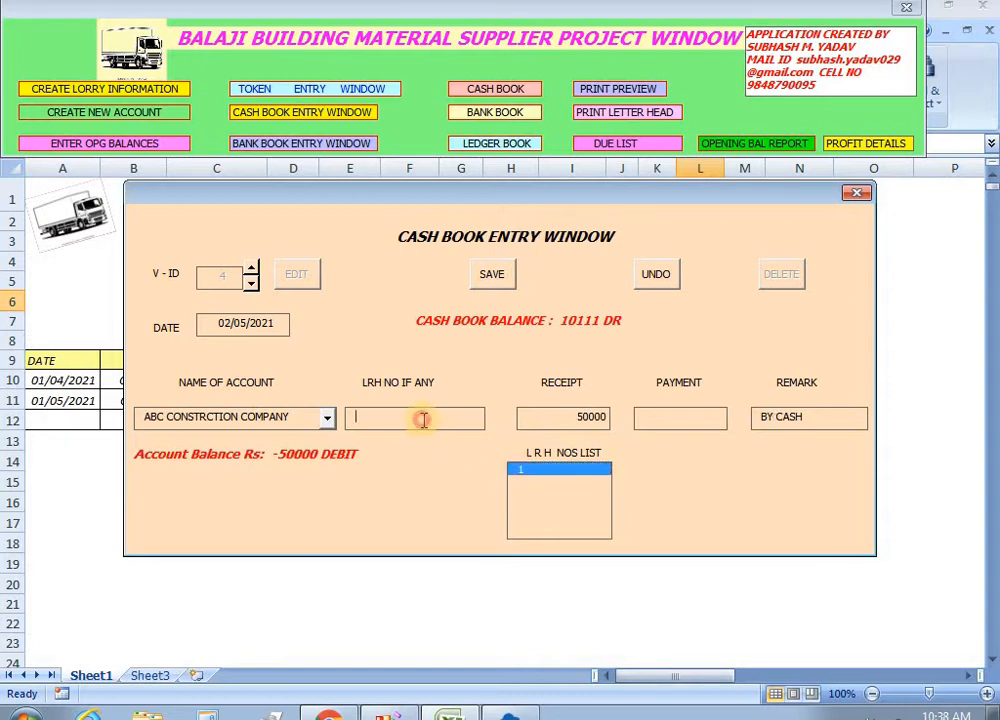
type("1")
left_click(493, 276)
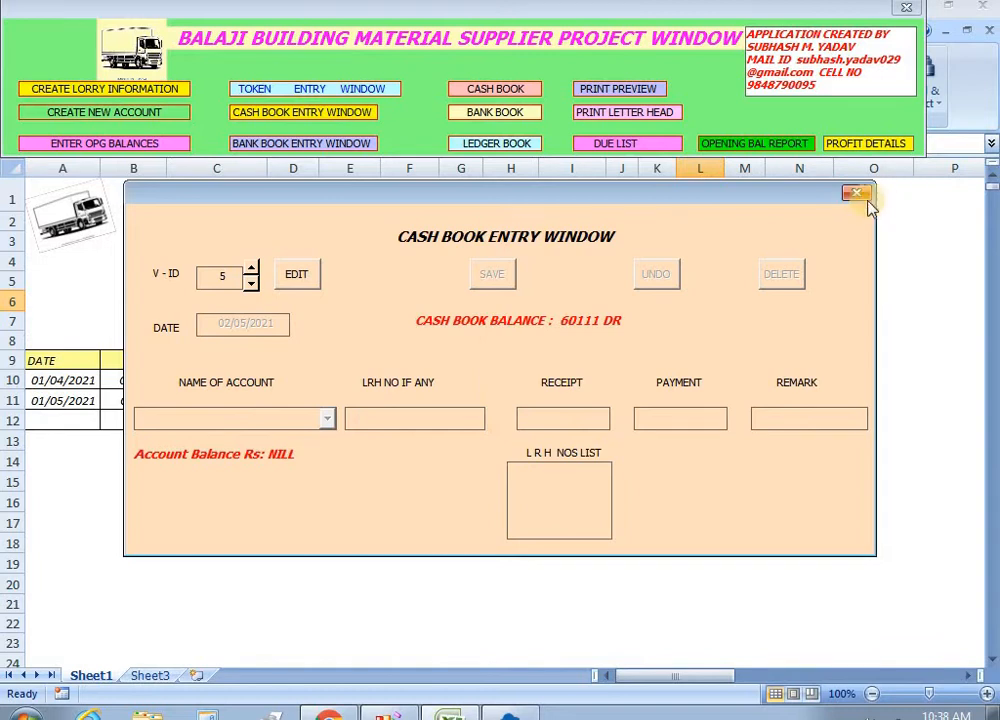
left_click(857, 196)
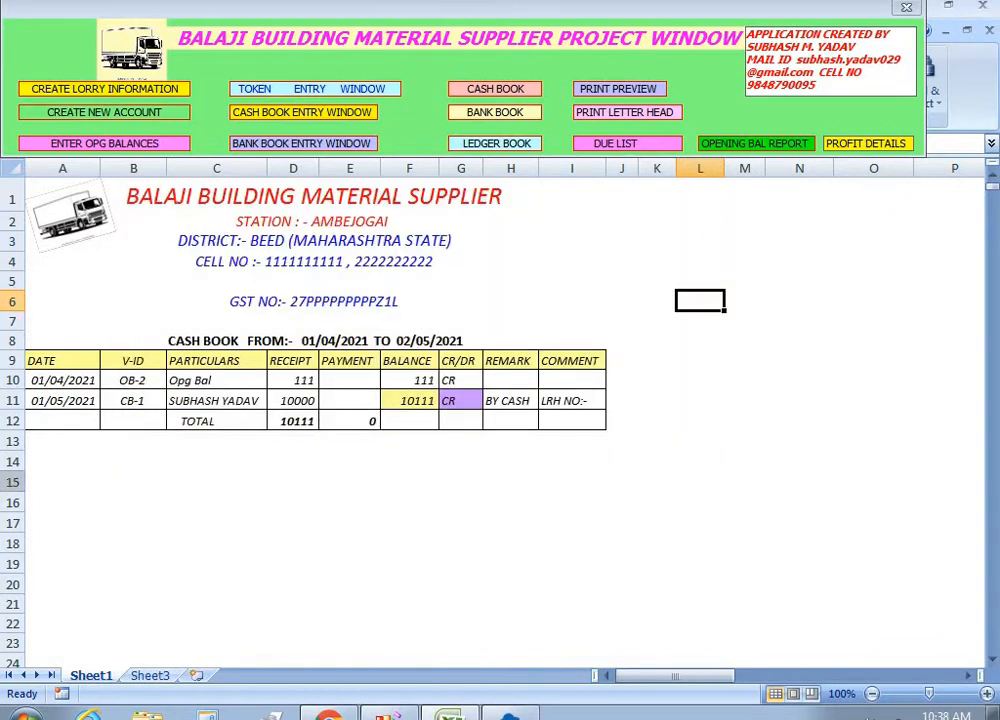
Show the due list as on 02/05/2021, with Cash Book debit and credit totals both 60111.
left_click(607, 143)
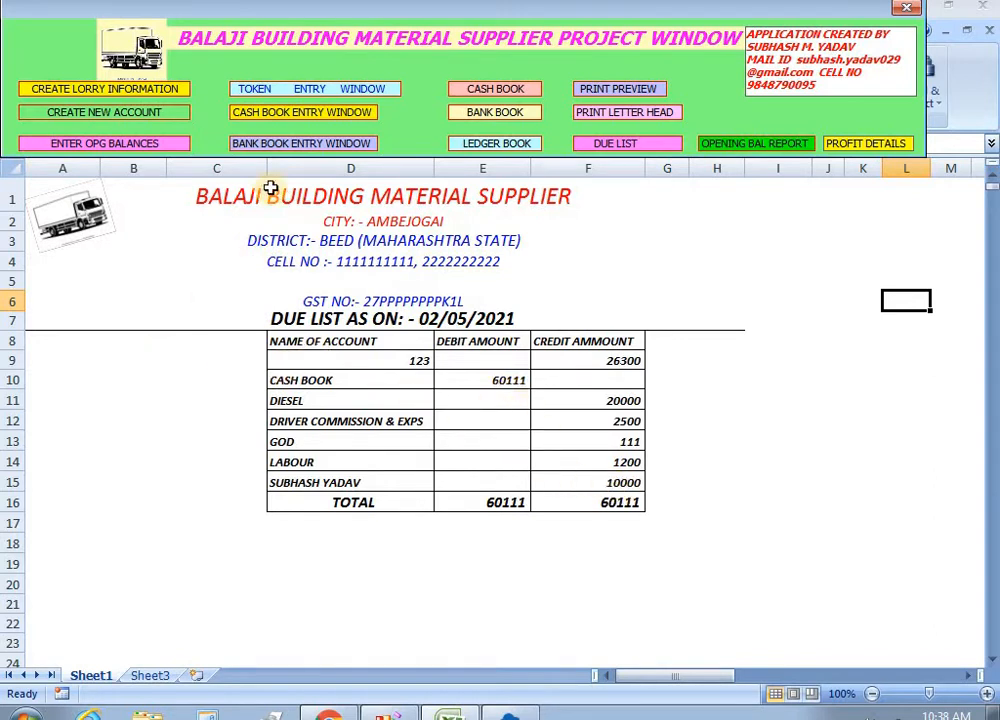
Add cash voucher 5 paying 10000 TO CASH to the personal account, then save and close.
left_click(301, 112)
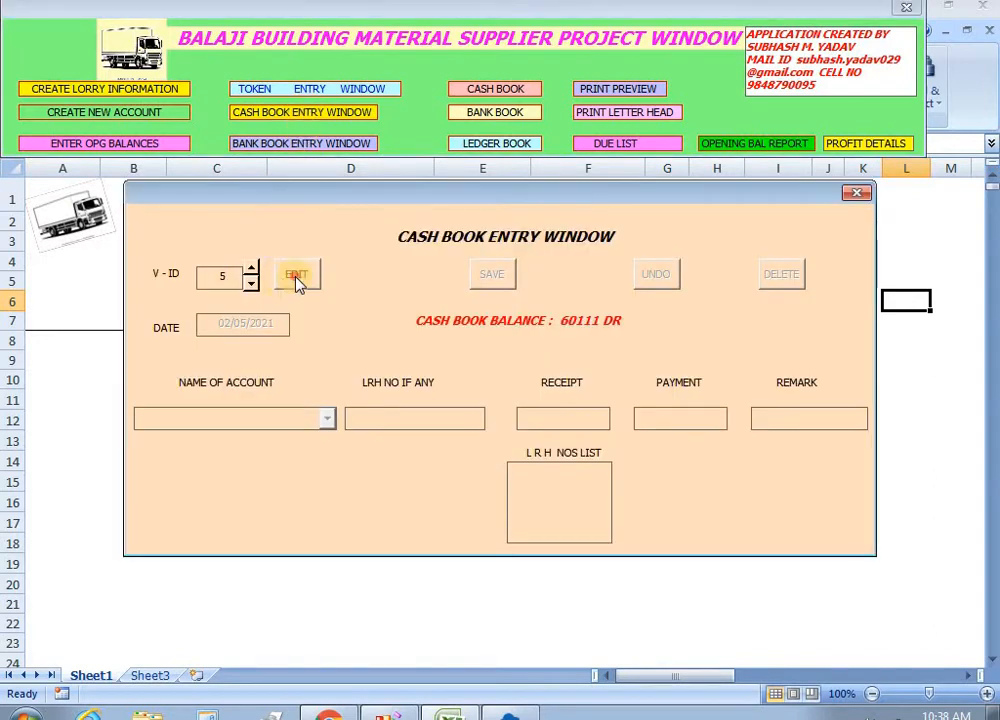
left_click(296, 276)
left_click(333, 423)
left_click_drag(328, 438, 330, 520)
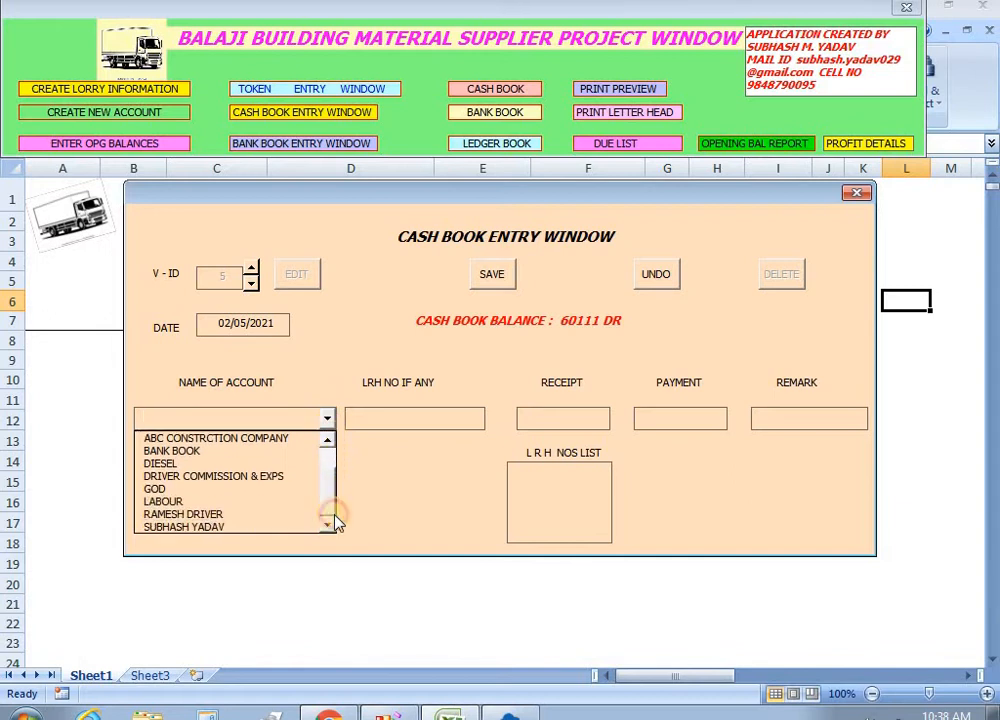
left_click(242, 530)
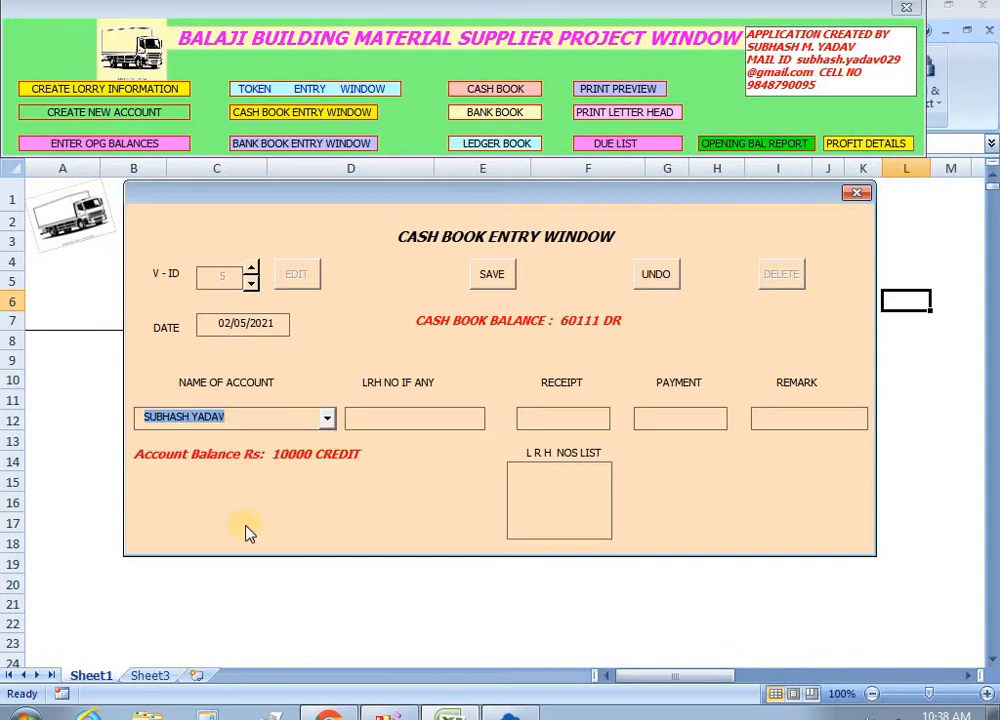
left_click(658, 417)
type("10000")
key("Tab")
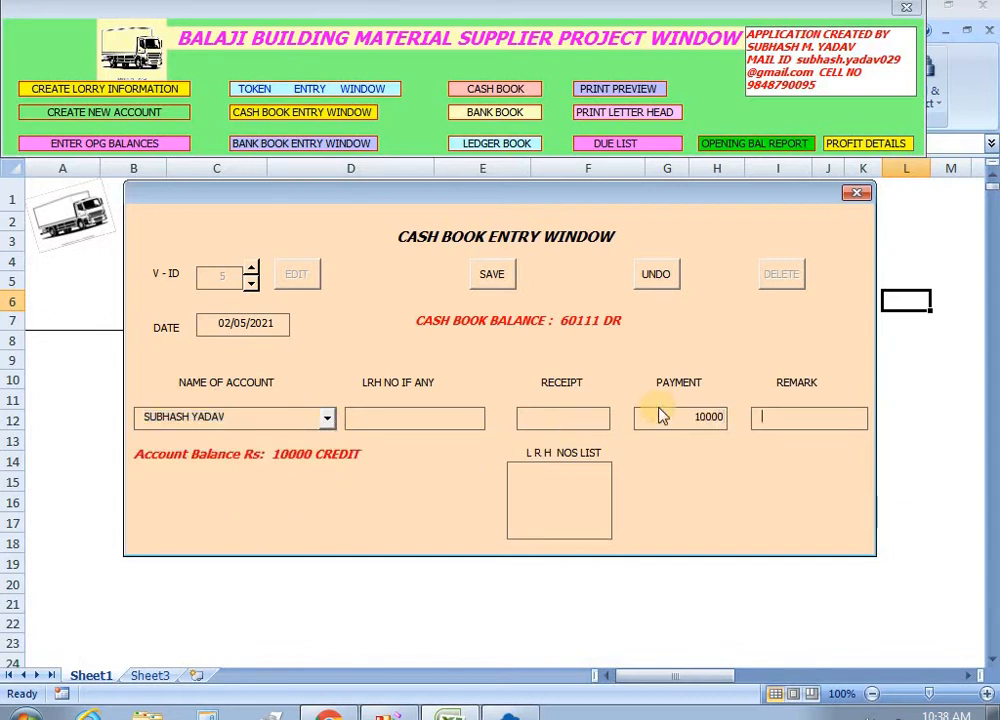
type("TO CASH")
left_click(491, 274)
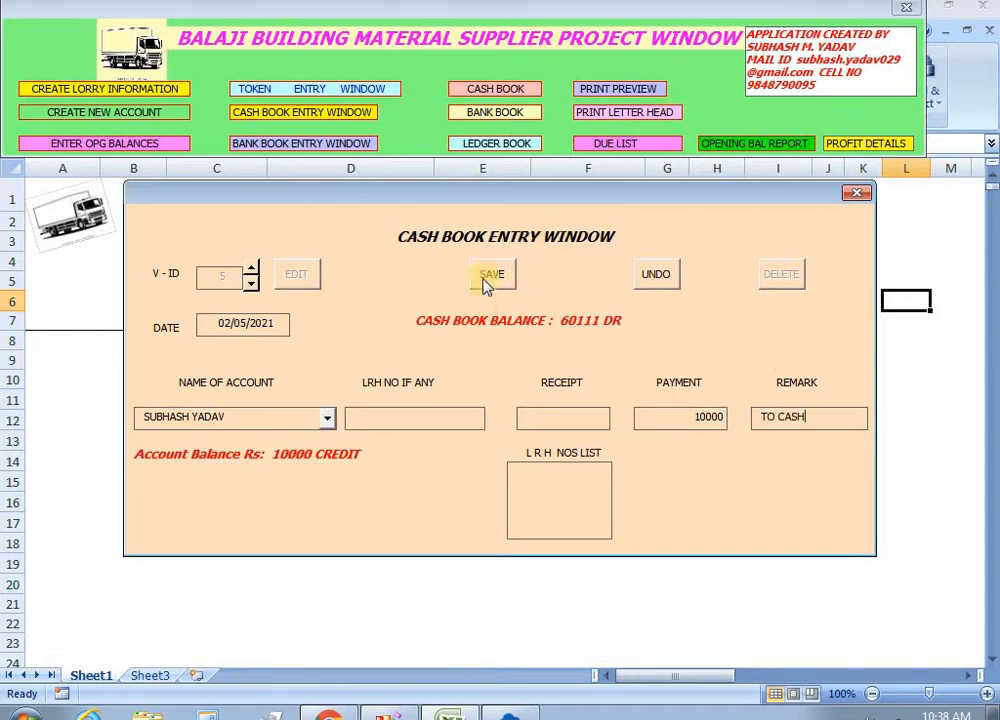
left_click(866, 194)
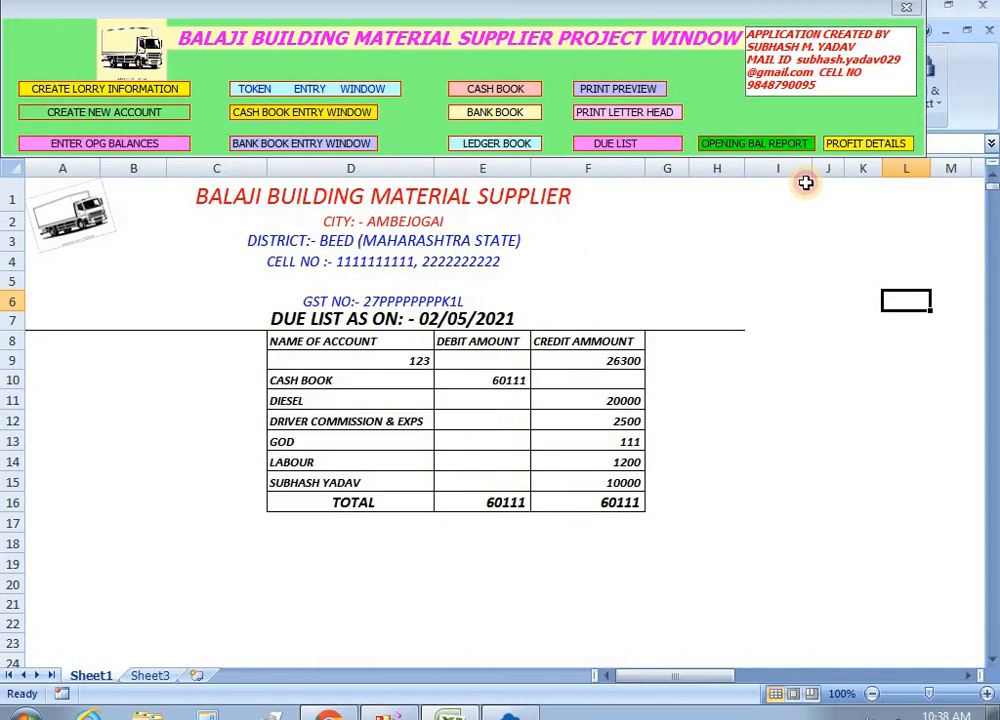
Regenerate the due list with the DUE LIST button so it reflects the settled personal account.
left_click(620, 145)
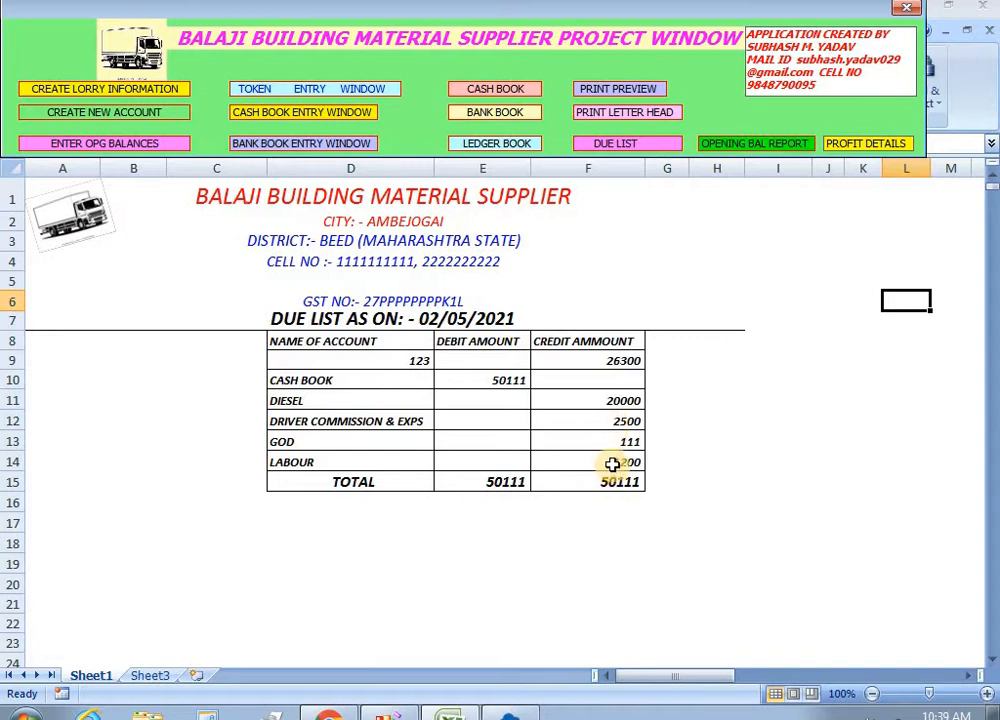
Enter a 20000 cash payment voucher for DIESEL in the cash book form and save it.
left_click(306, 113)
left_click(296, 274)
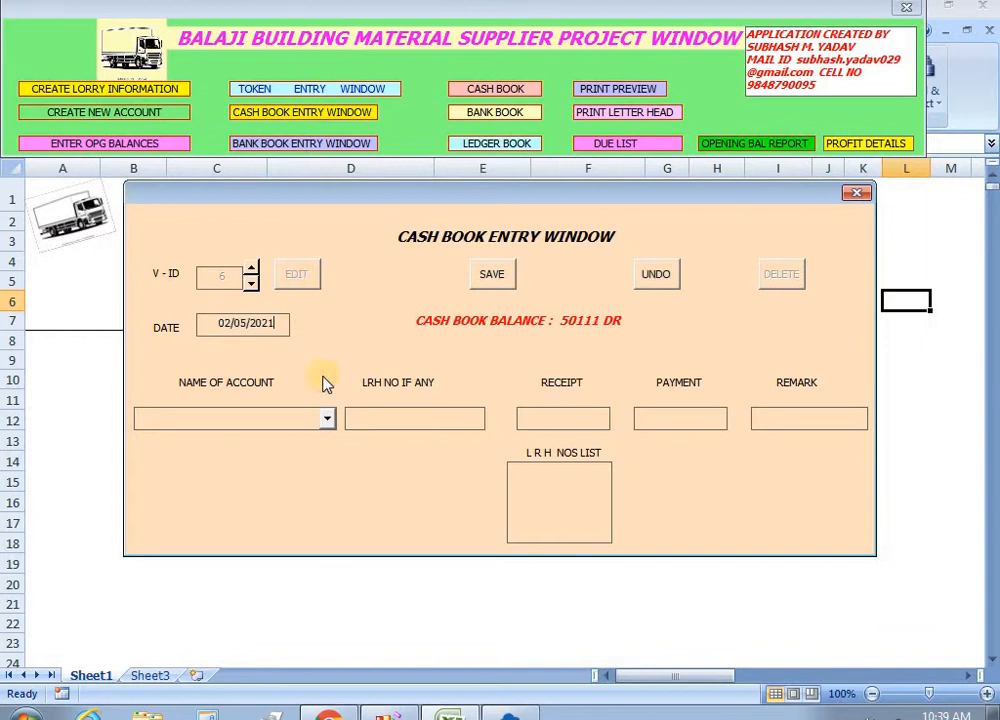
left_click(326, 417)
type("DIESEL")
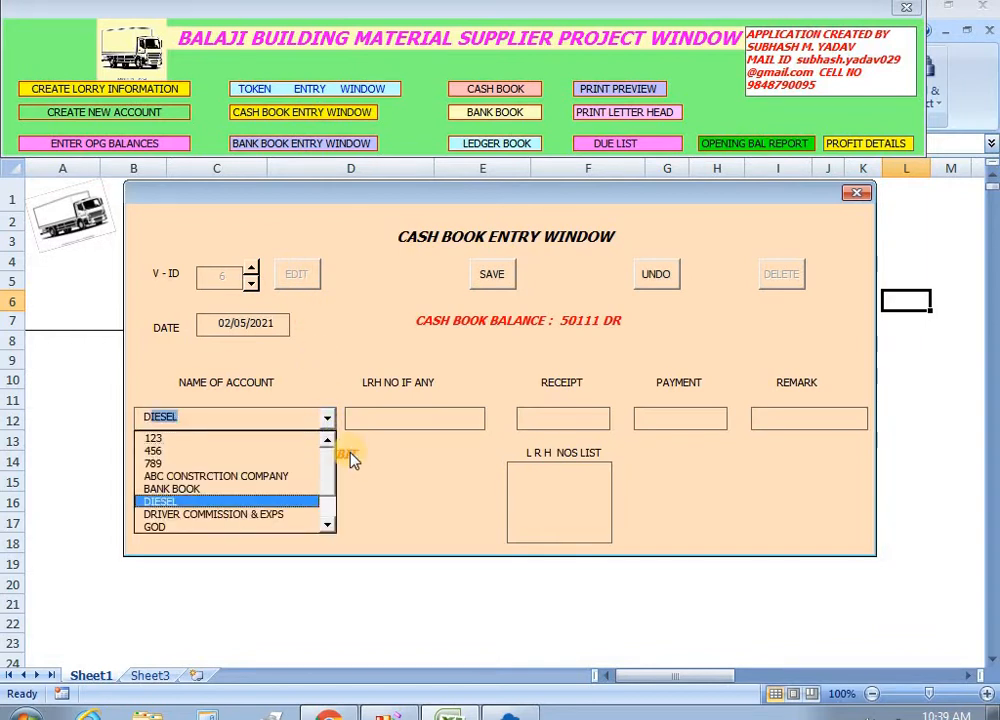
left_click(352, 458)
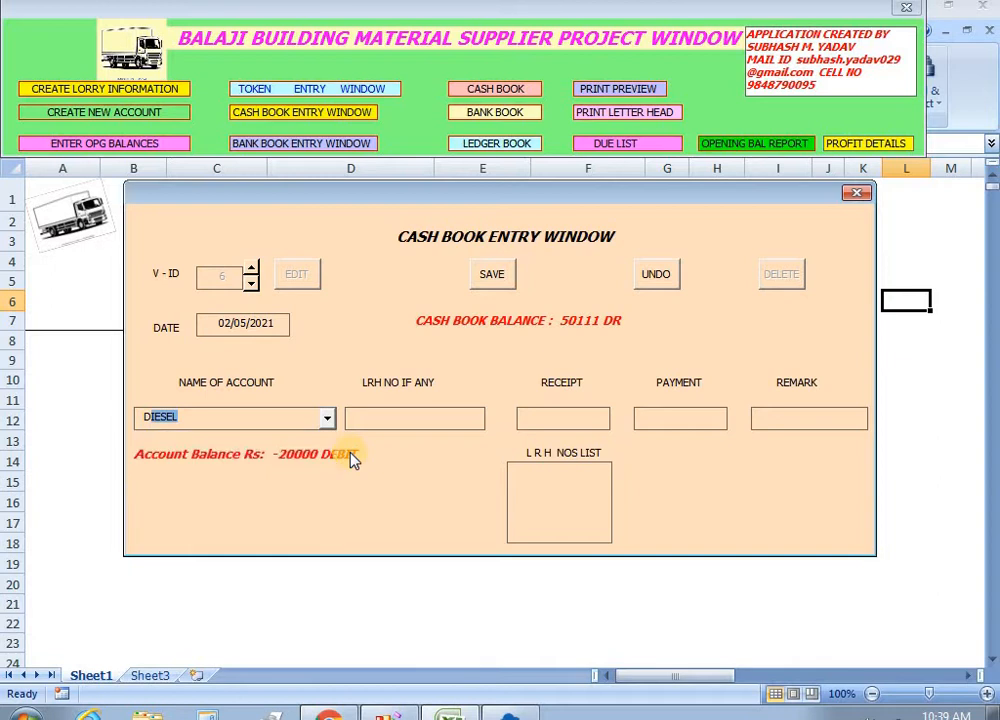
left_click(637, 425)
type("20000")
key("Tab")
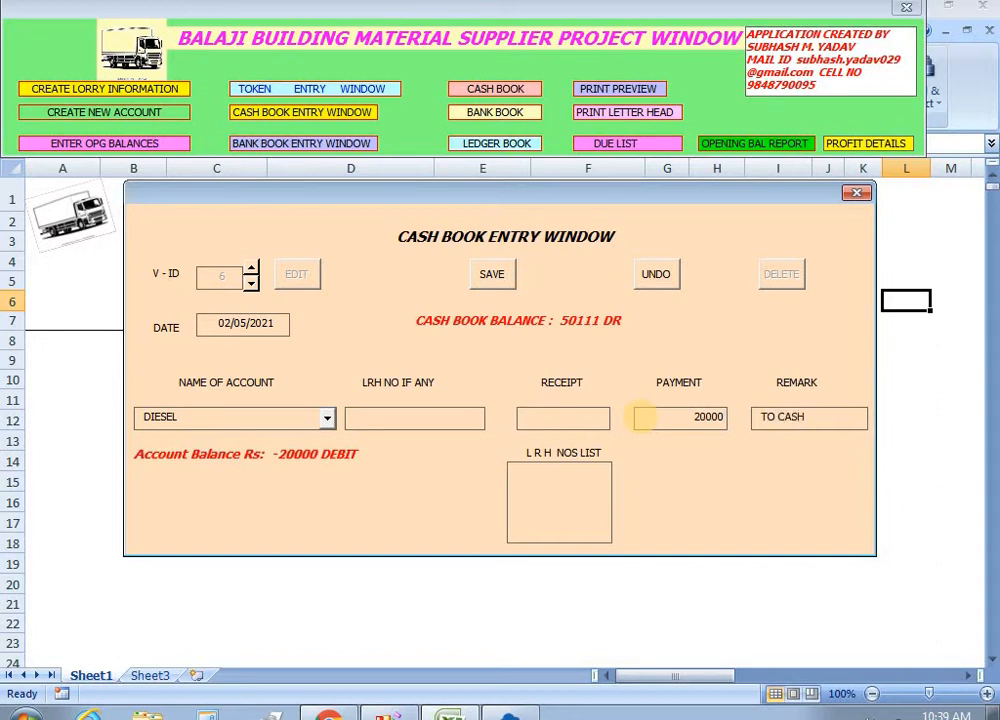
left_click(492, 276)
left_click(495, 280)
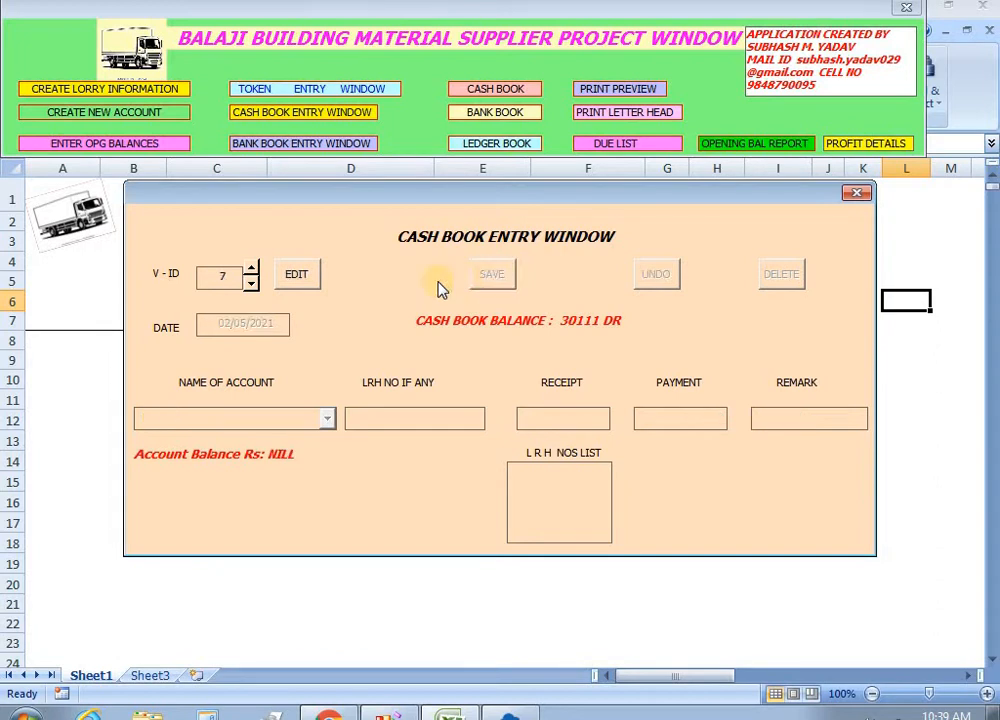
Save a 2500 cash payment to DRIVER COMMISSION & EXPS with remark TO CASH.
left_click(298, 284)
left_click(327, 418)
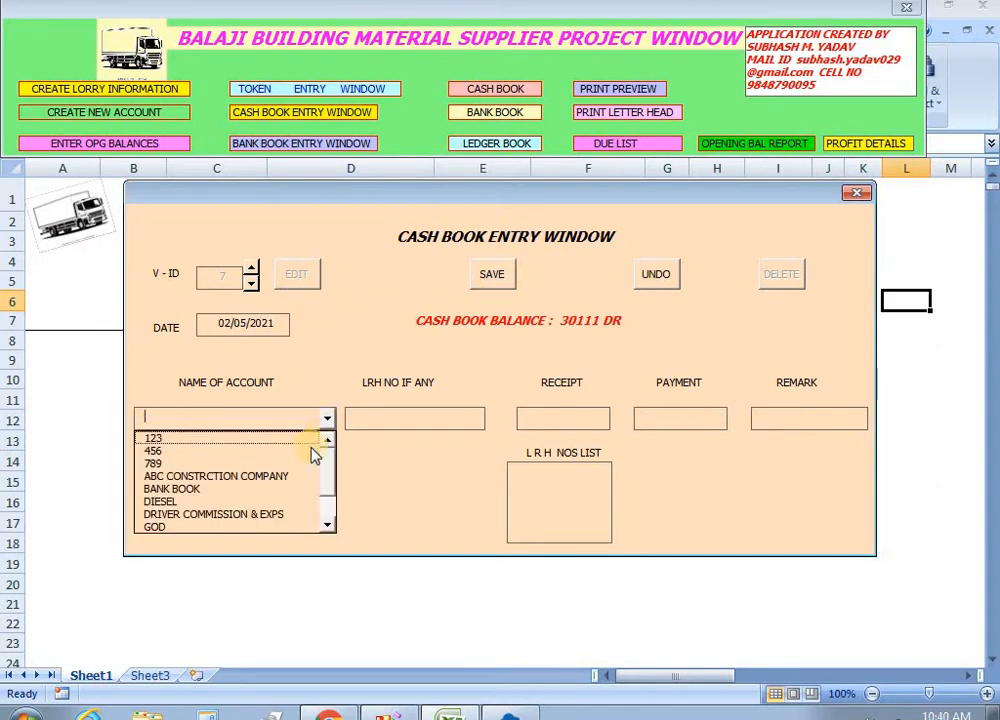
left_click(288, 516)
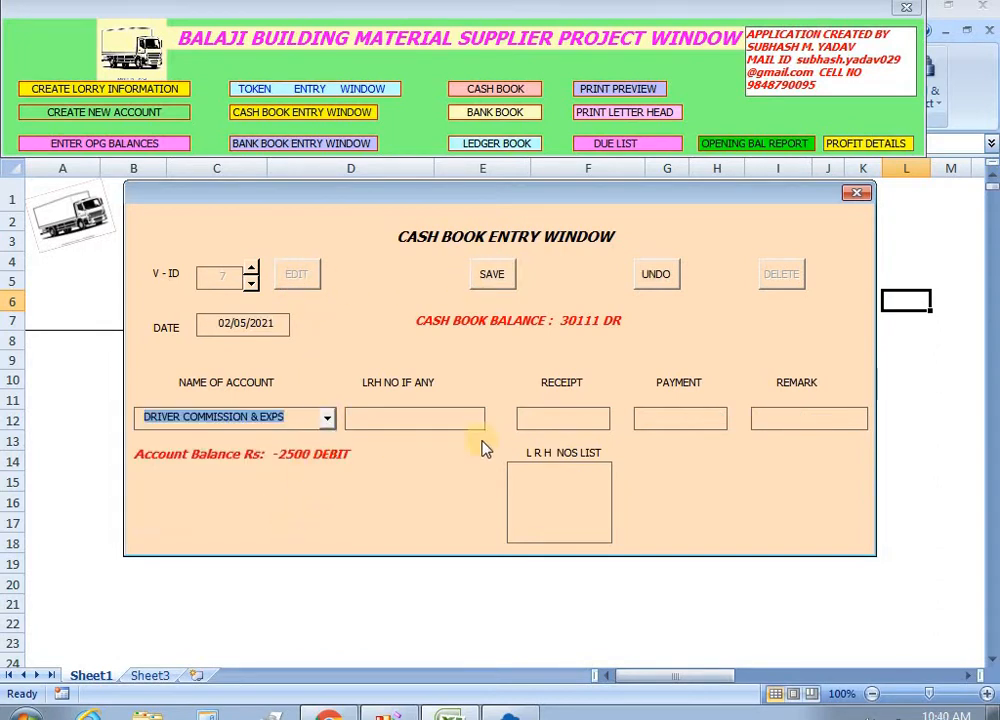
left_click(647, 420)
type("2500")
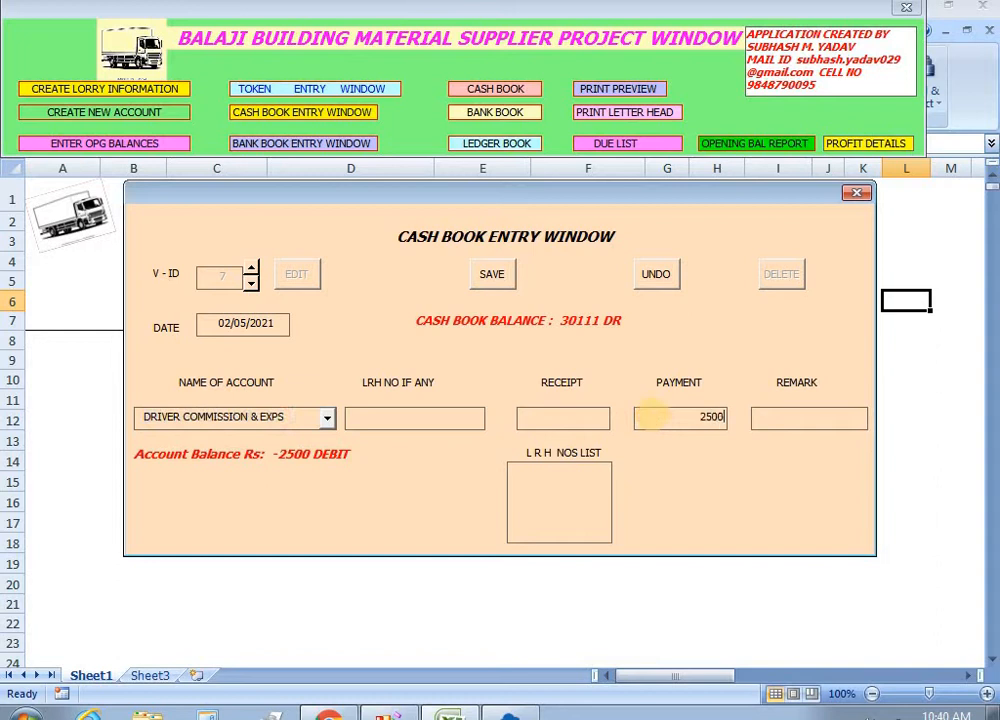
key("Tab")
type("TO CASH")
left_click(492, 277)
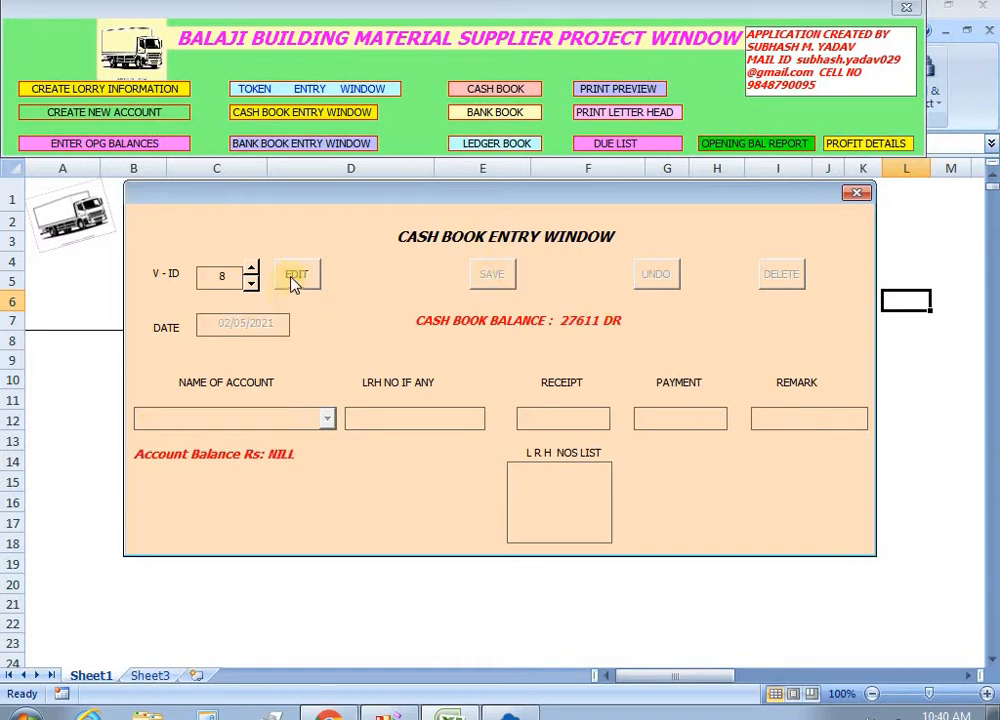
Save a 1200 cash payment to LABOUR, then close the cash book entry form.
left_click(296, 276)
left_click(327, 420)
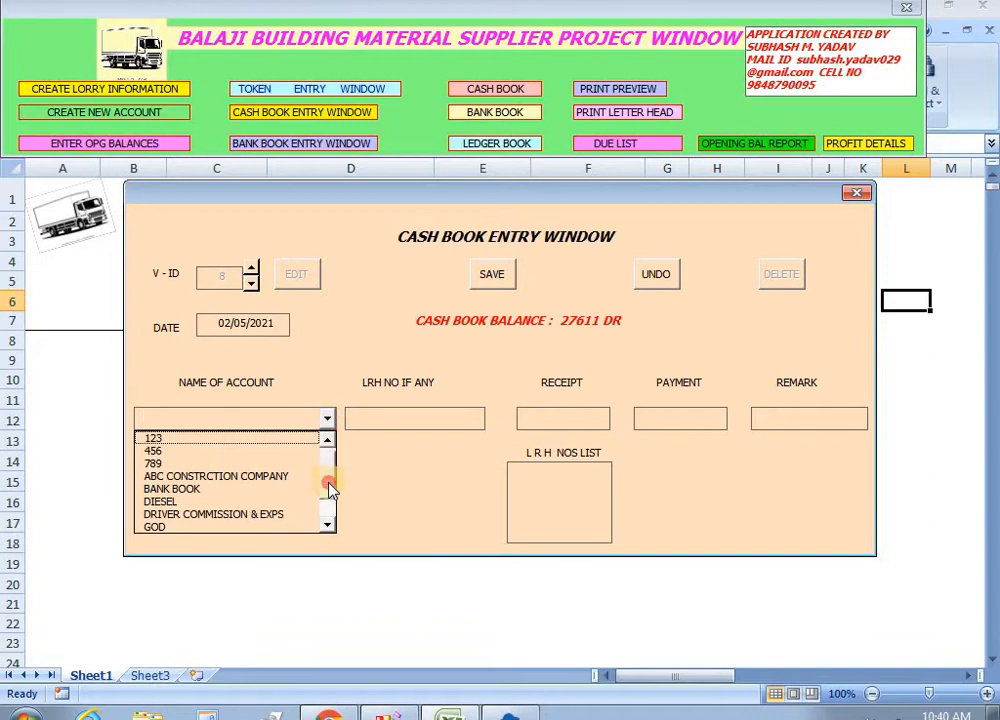
scroll(330, 488, "down", 1)
left_click(212, 505)
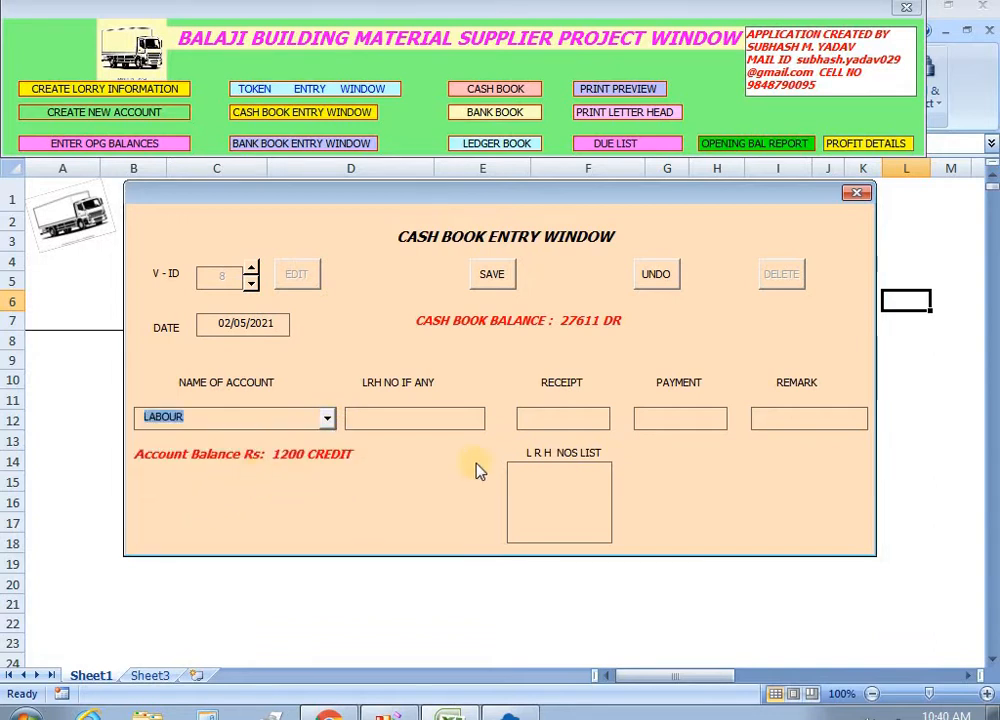
left_click(642, 418)
type("1200")
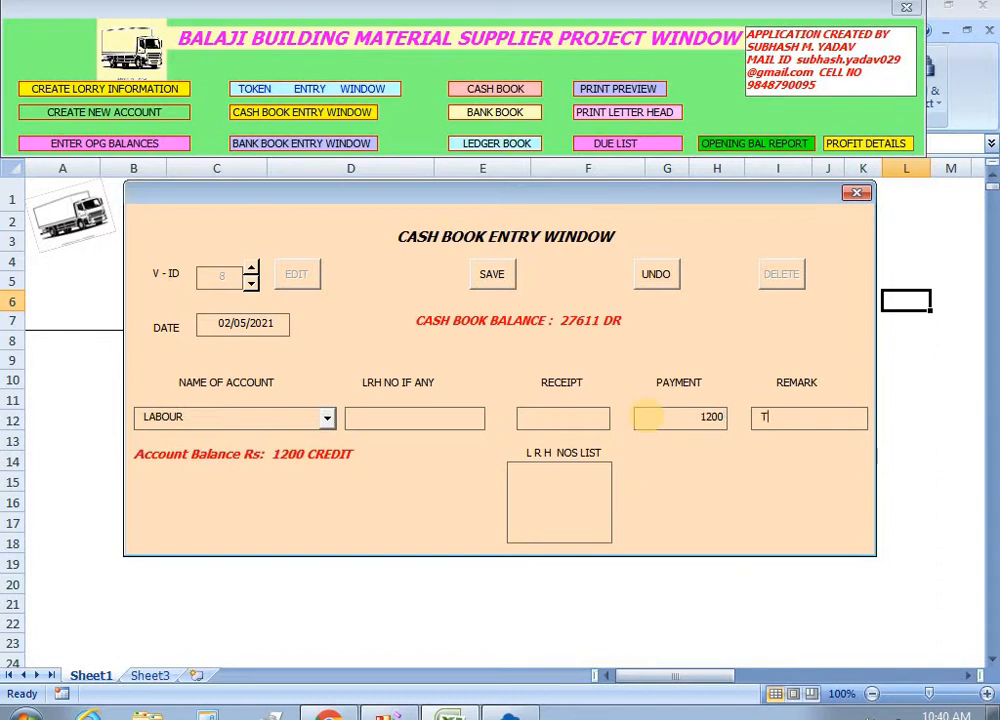
left_click(493, 275)
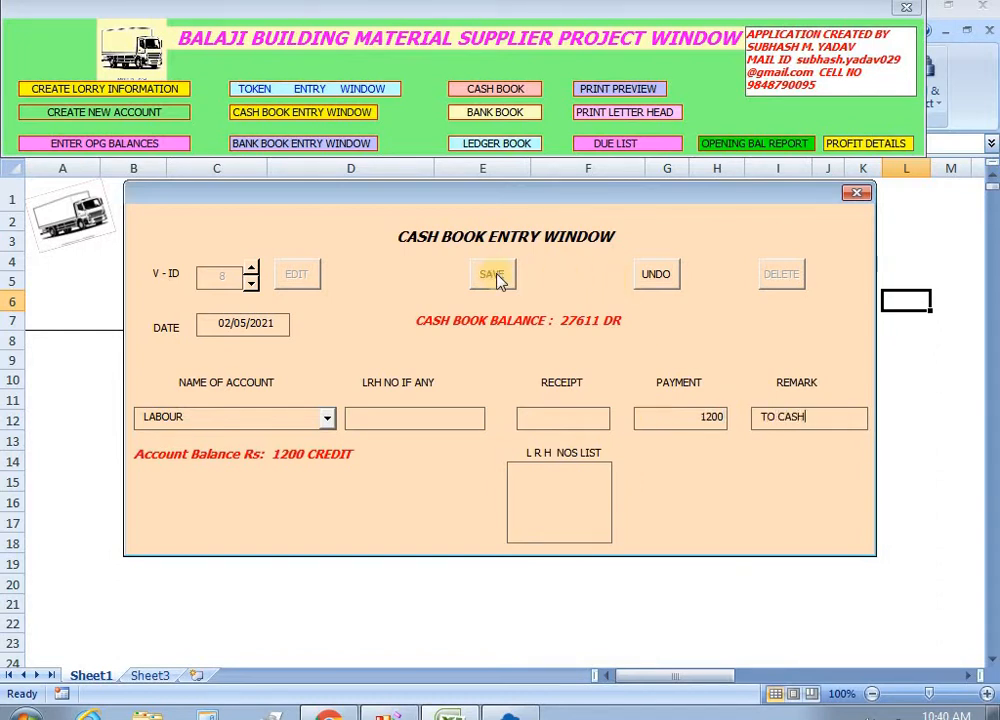
left_click(856, 195)
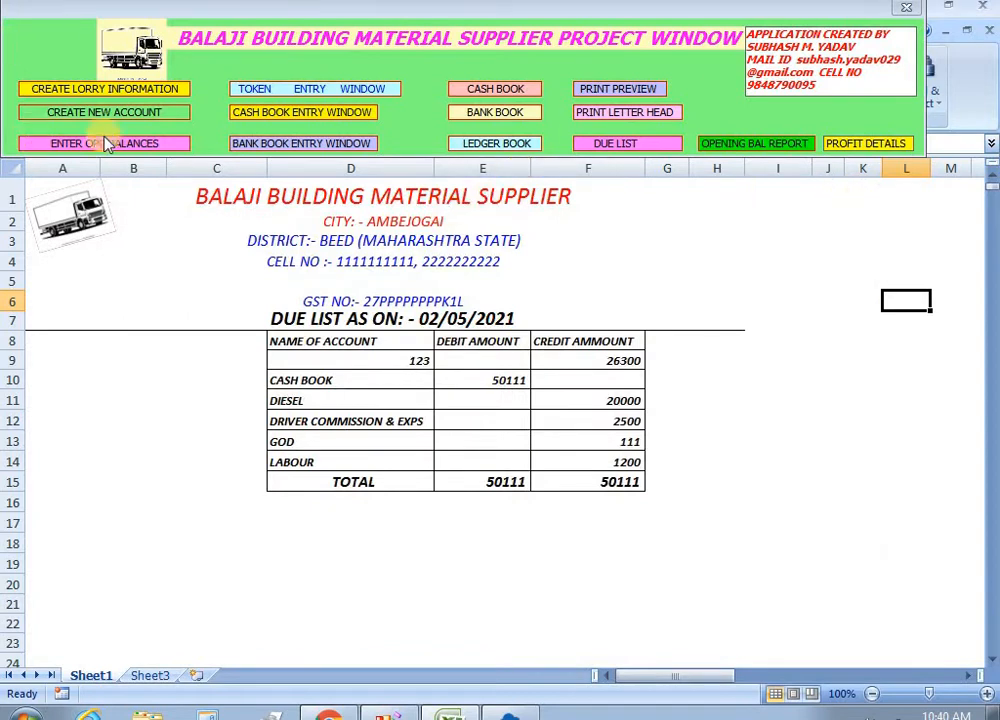
Load token 1 in the token entry window to review its freight details, twice, closing it each time.
left_click(308, 89)
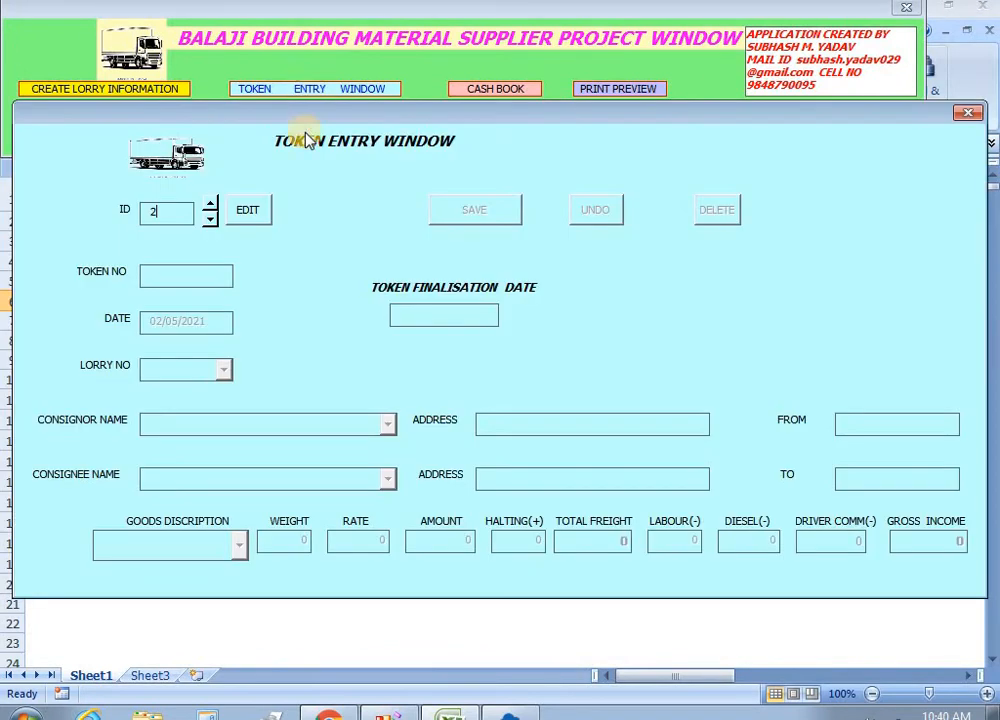
left_click(210, 220)
left_click(245, 222)
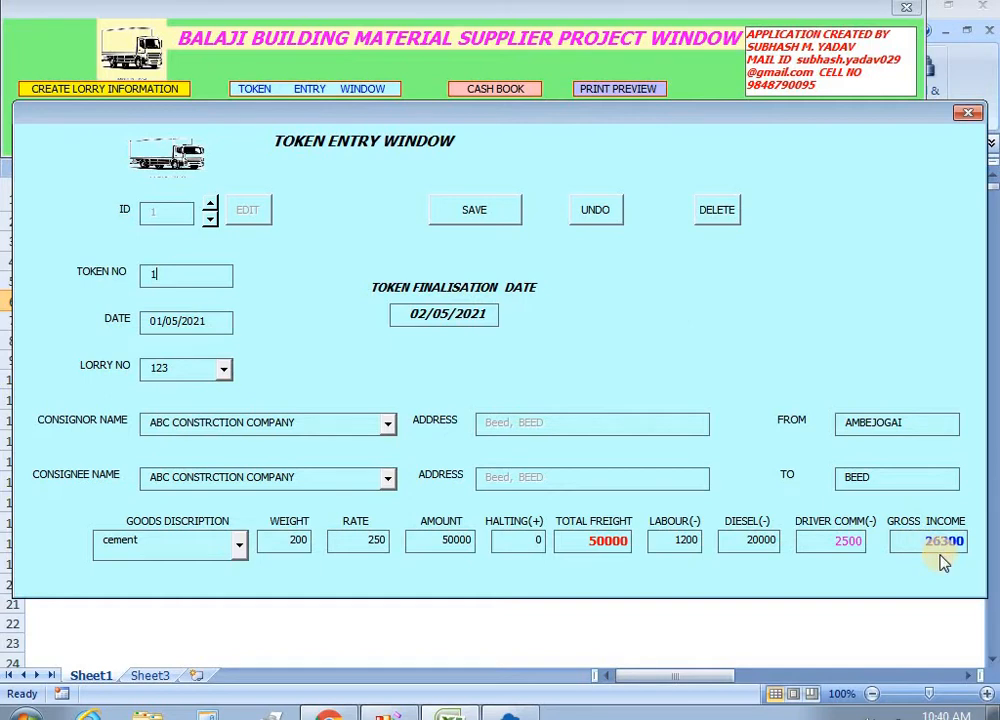
left_click(968, 115)
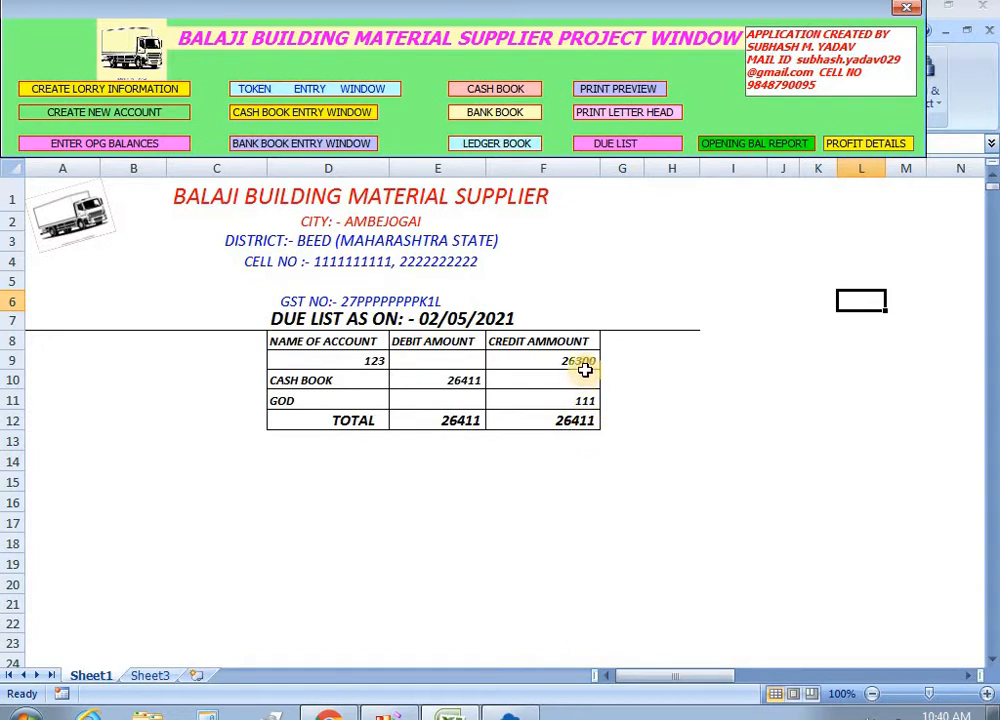
left_click(279, 92)
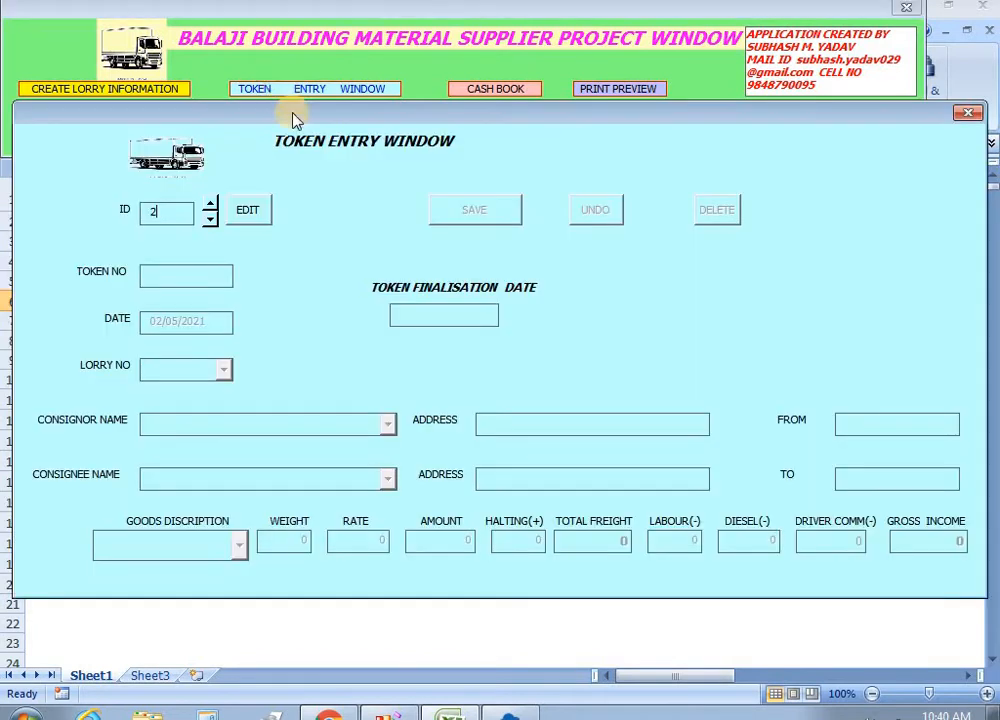
left_click(211, 218)
left_click(248, 213)
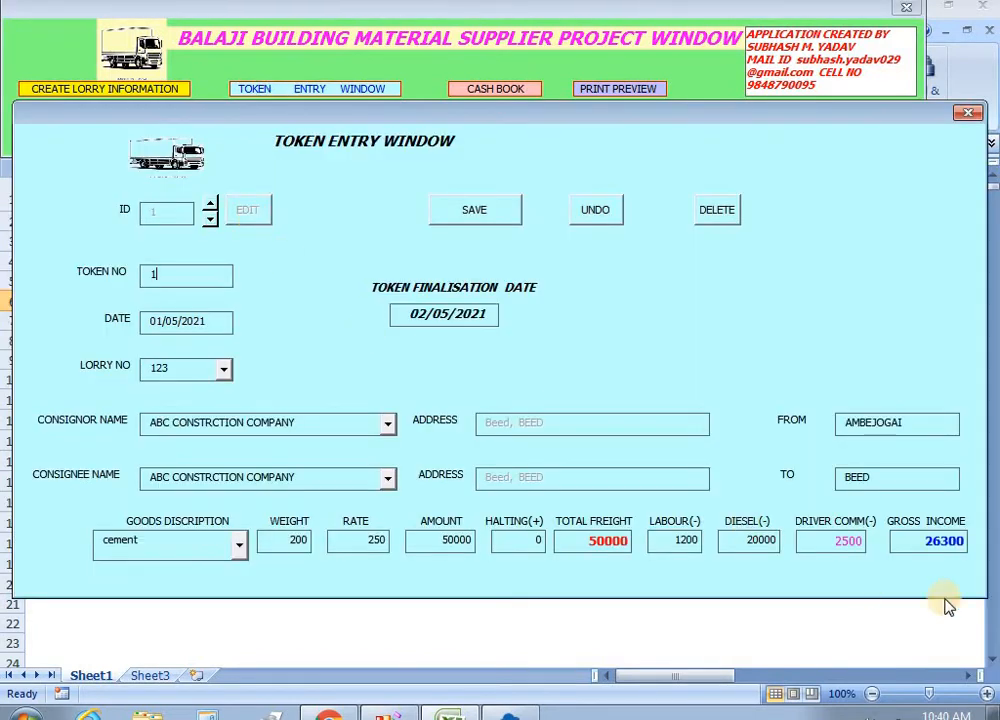
left_click(966, 112)
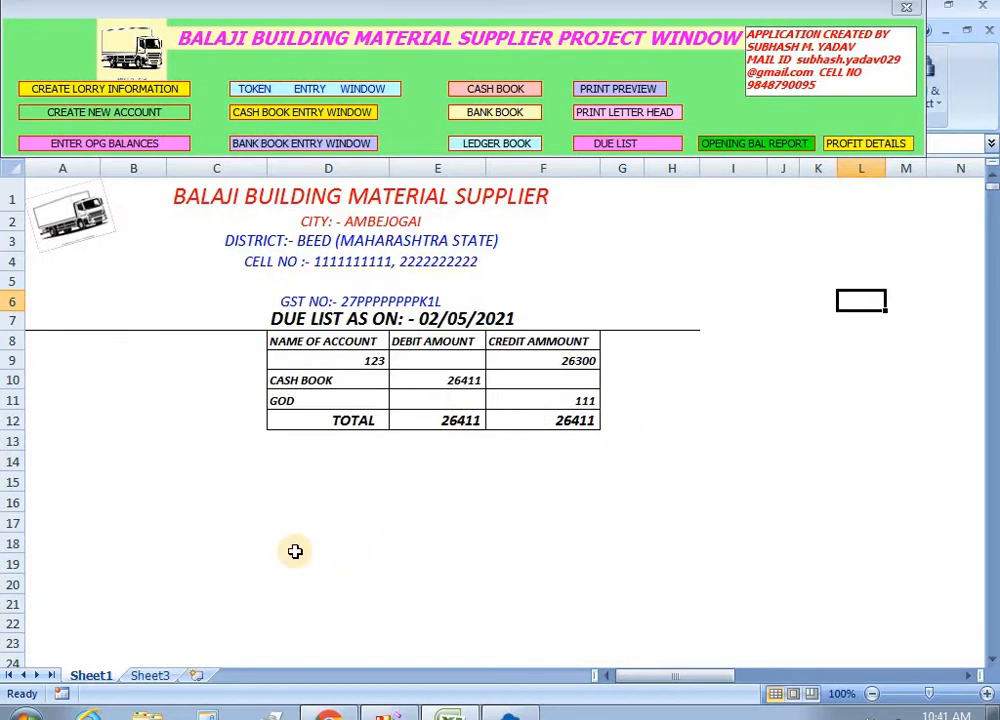
Reopen the token entry window and set its token ID to 1.
left_click(170, 441)
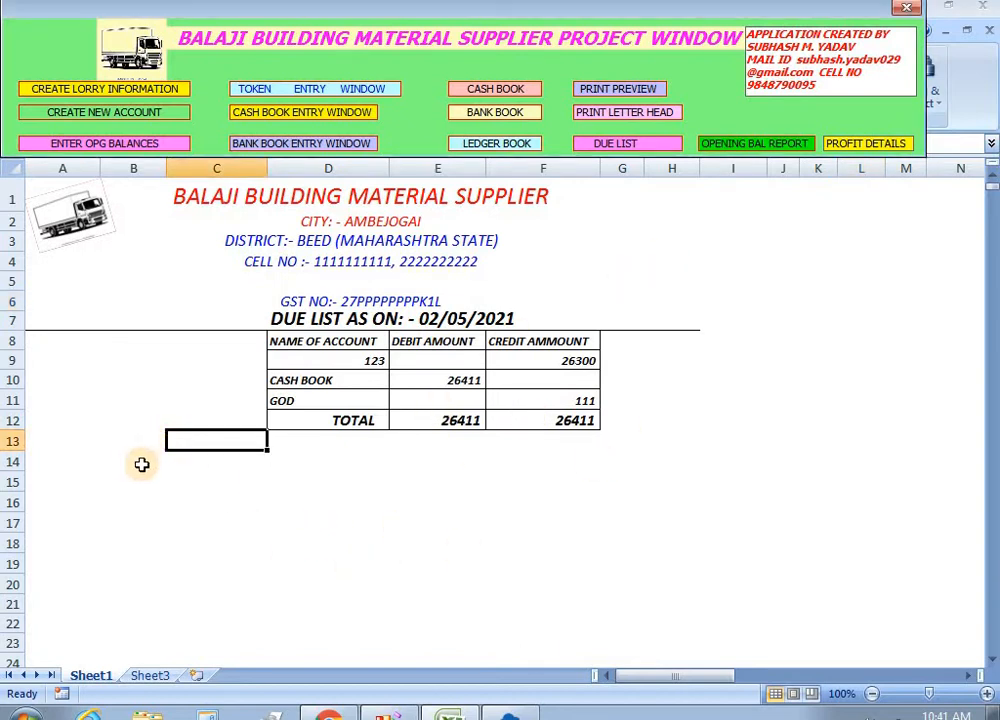
left_click(127, 461)
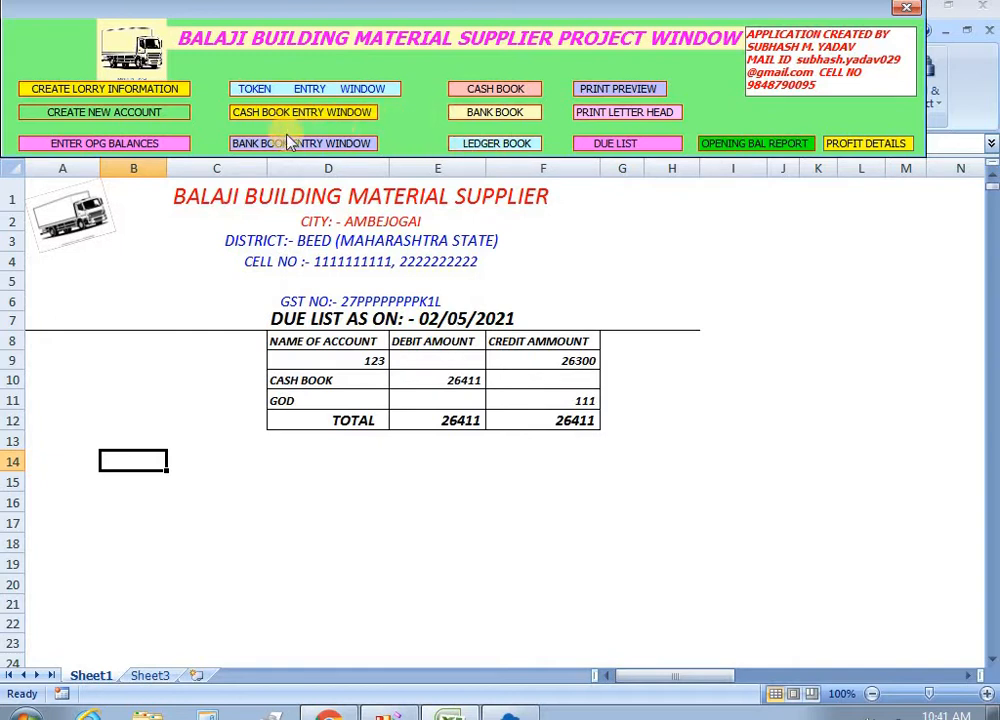
left_click(257, 90)
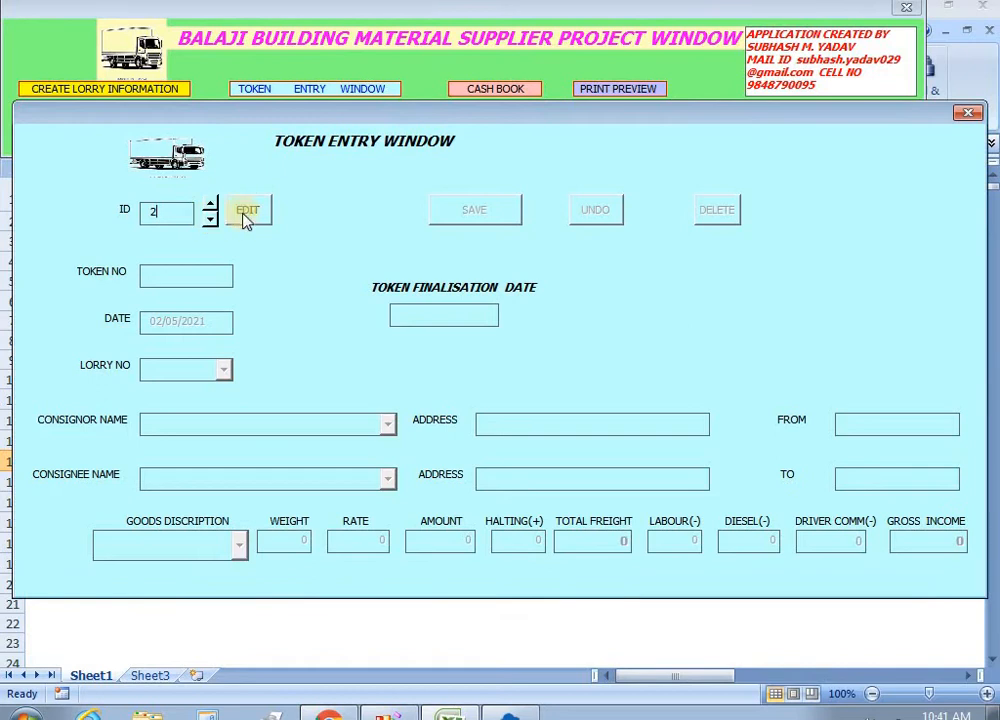
left_click(967, 112)
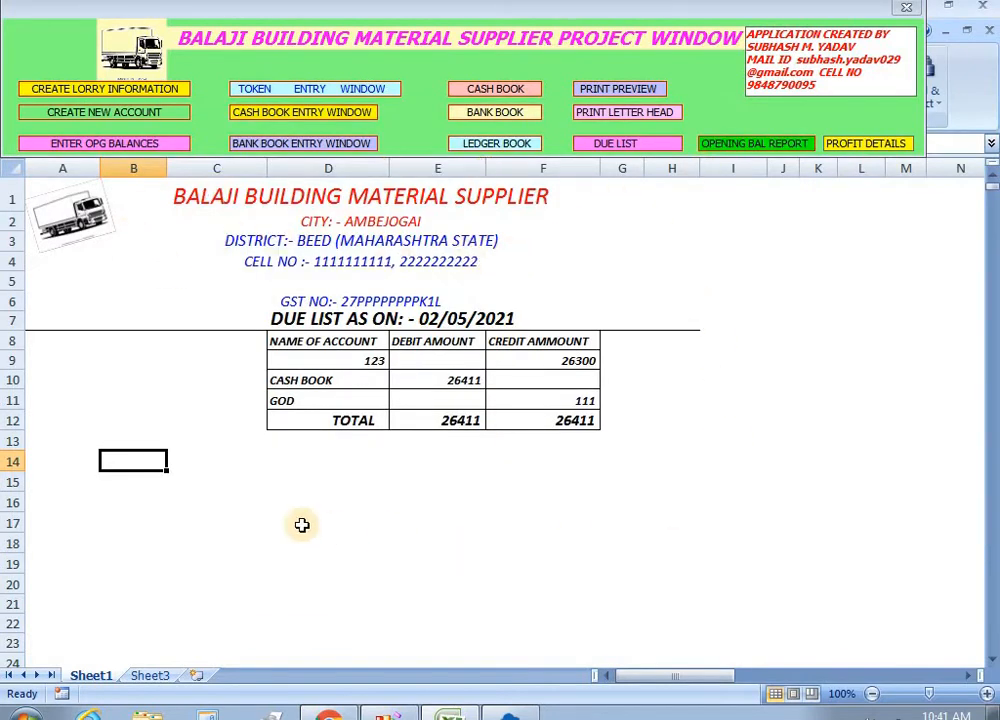
left_click(290, 90)
left_click(210, 218)
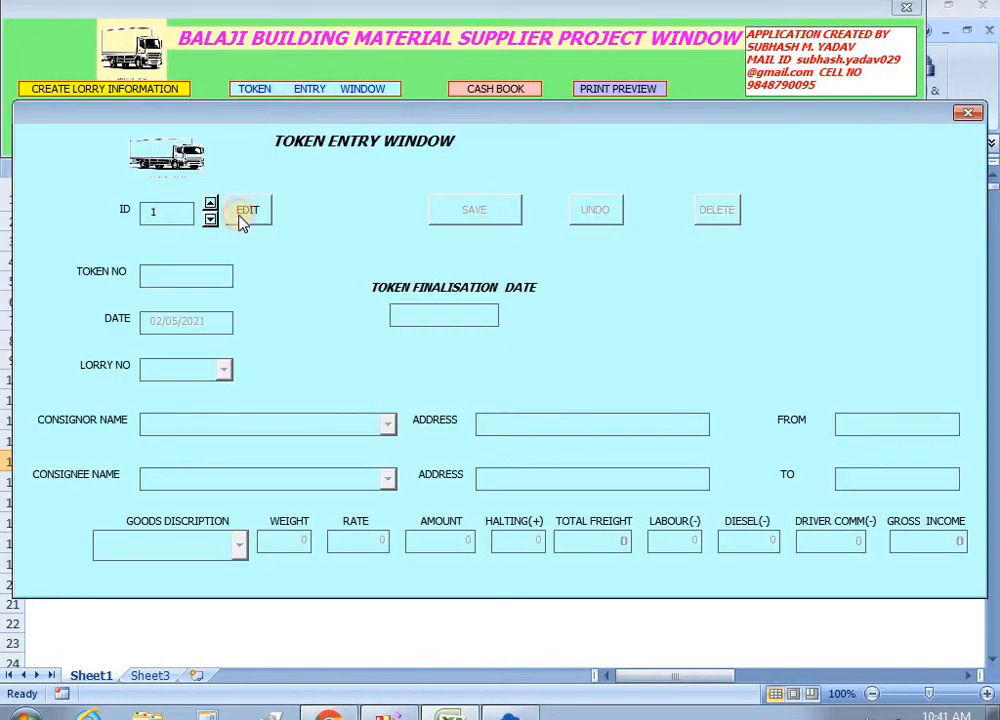
Change token 1's labour 1200, diesel 20000 and commission 2500 to 0, making gross income 50000, and save.
left_click(247, 210)
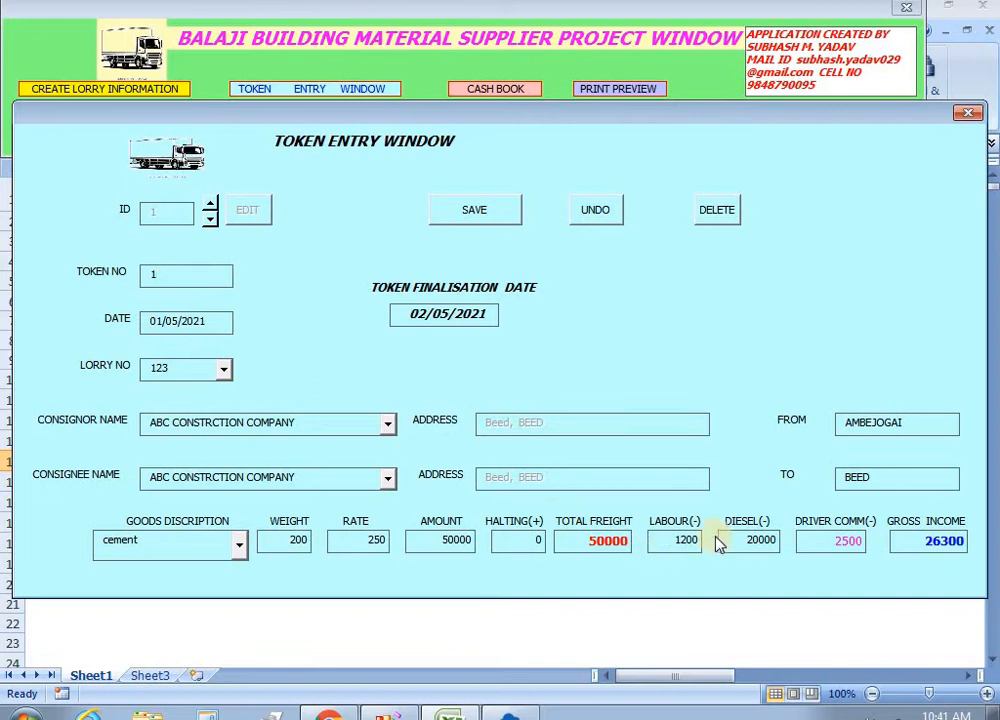
left_click(683, 550)
type("0")
left_click(762, 539)
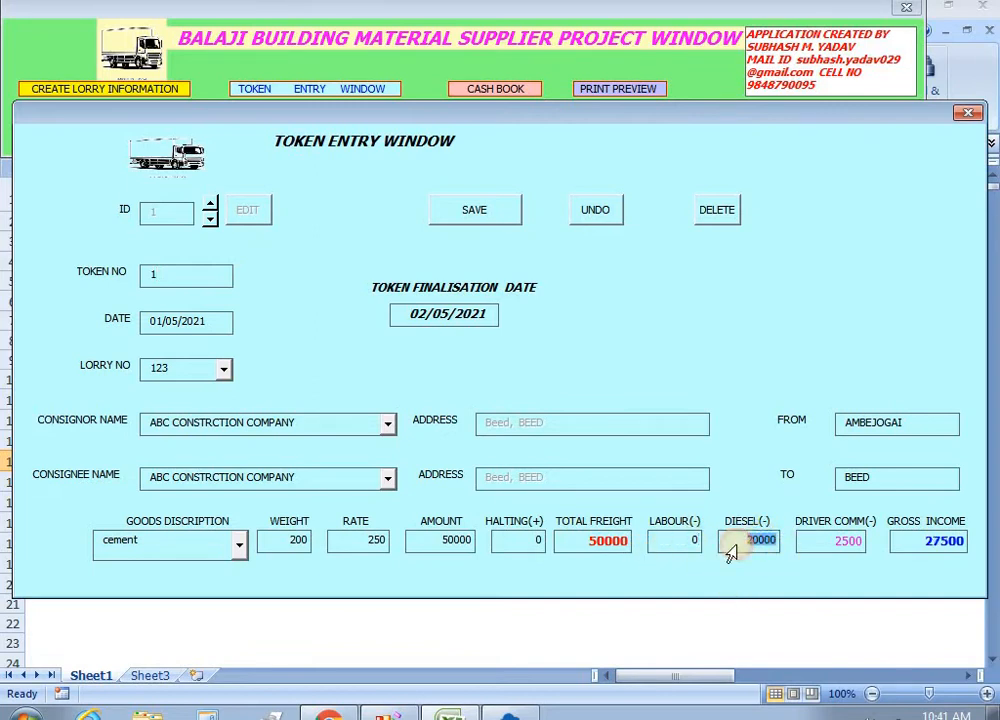
type("0")
left_click(838, 542)
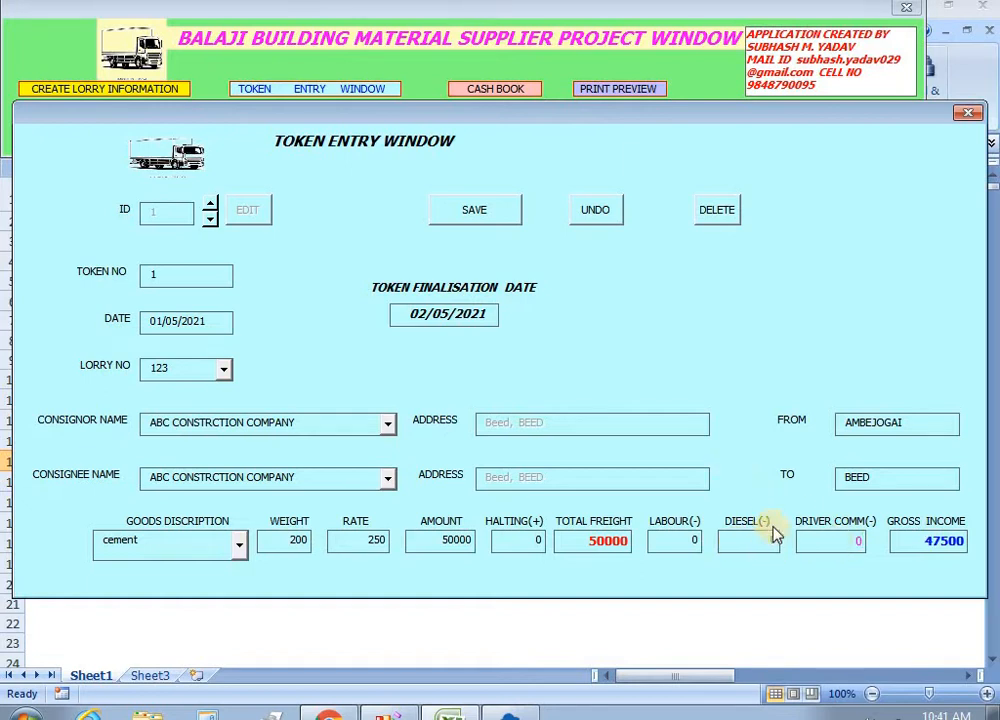
left_click(678, 545)
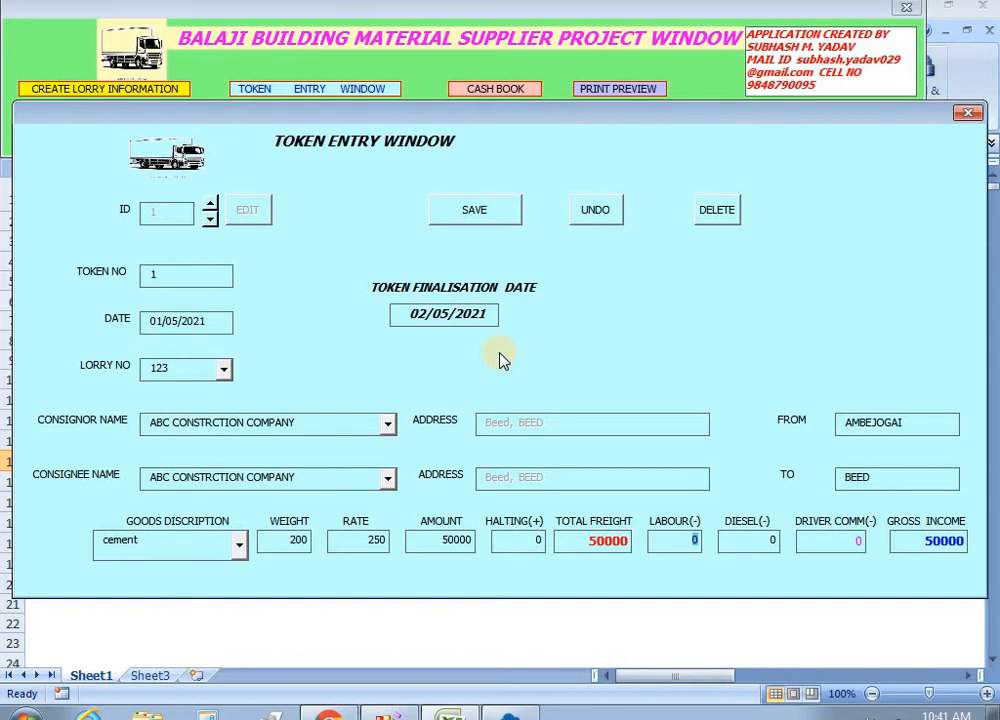
left_click(421, 313)
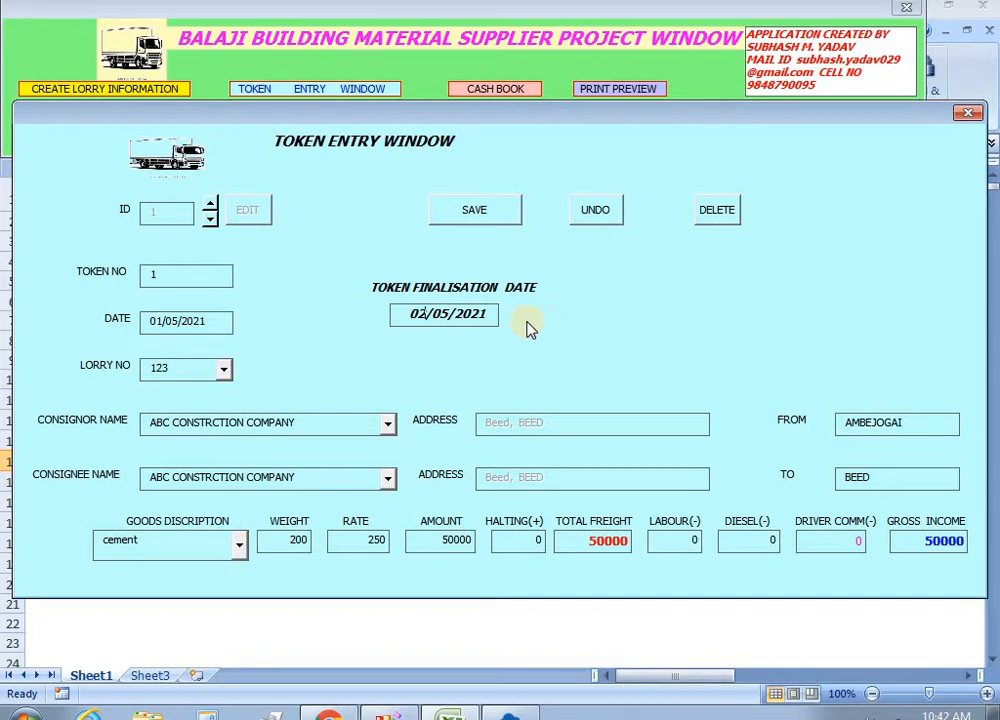
left_click(473, 211)
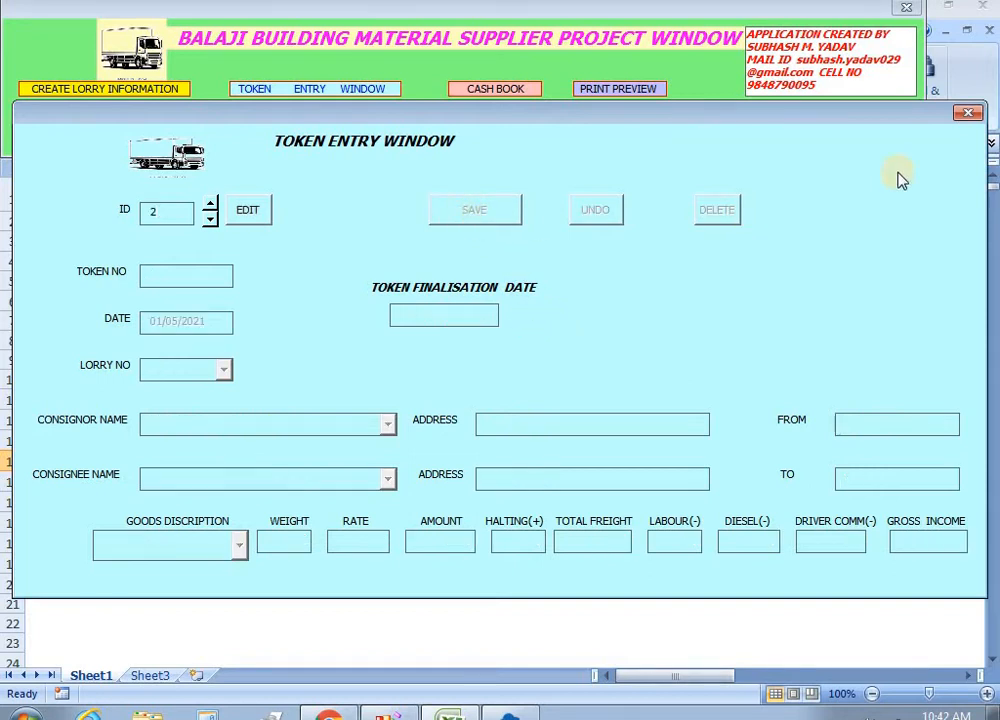
Close the token entry window and regenerate the due list, showing lorry 123 credited 50000.
left_click(965, 116)
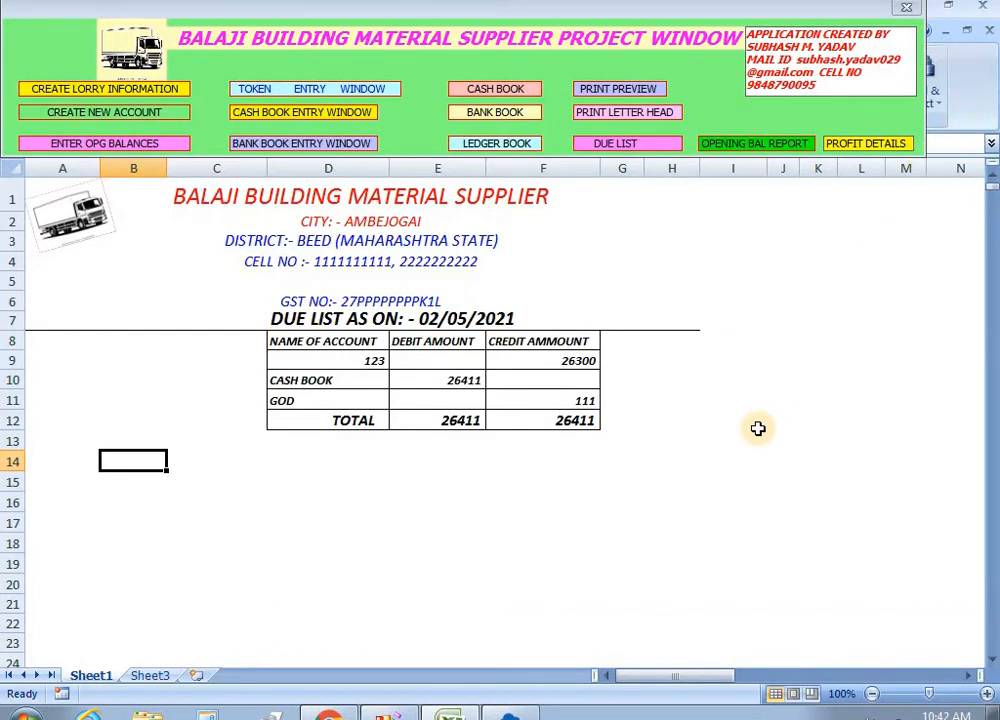
left_click(620, 145)
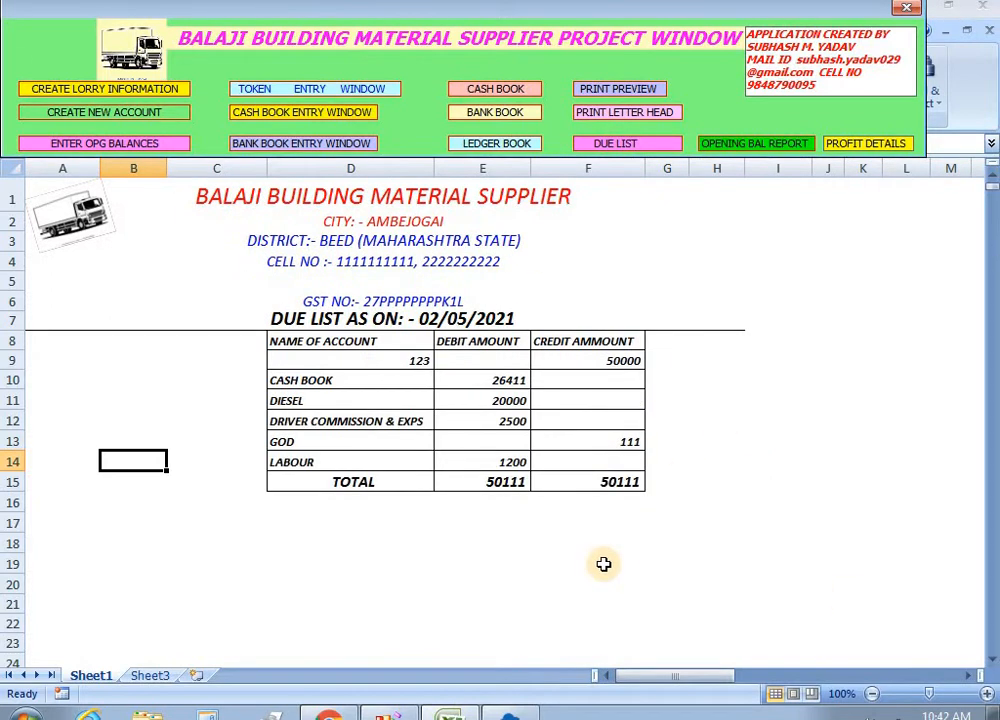
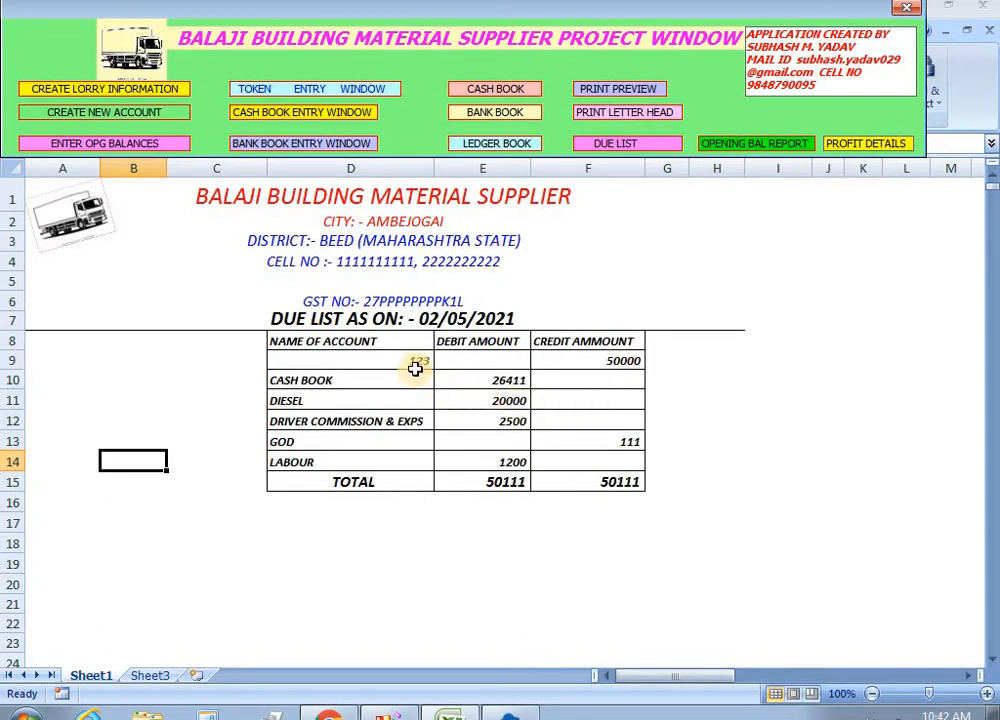
Check the due list's driver commission and labour rows, then open the cash book entry window.
left_click(412, 423)
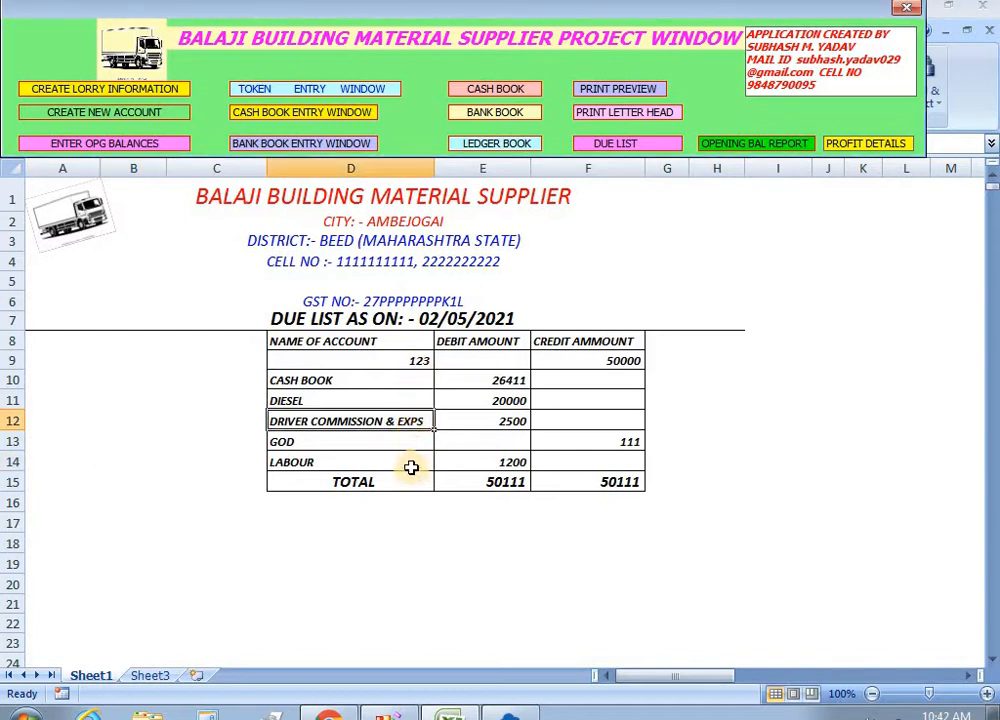
left_click(409, 463)
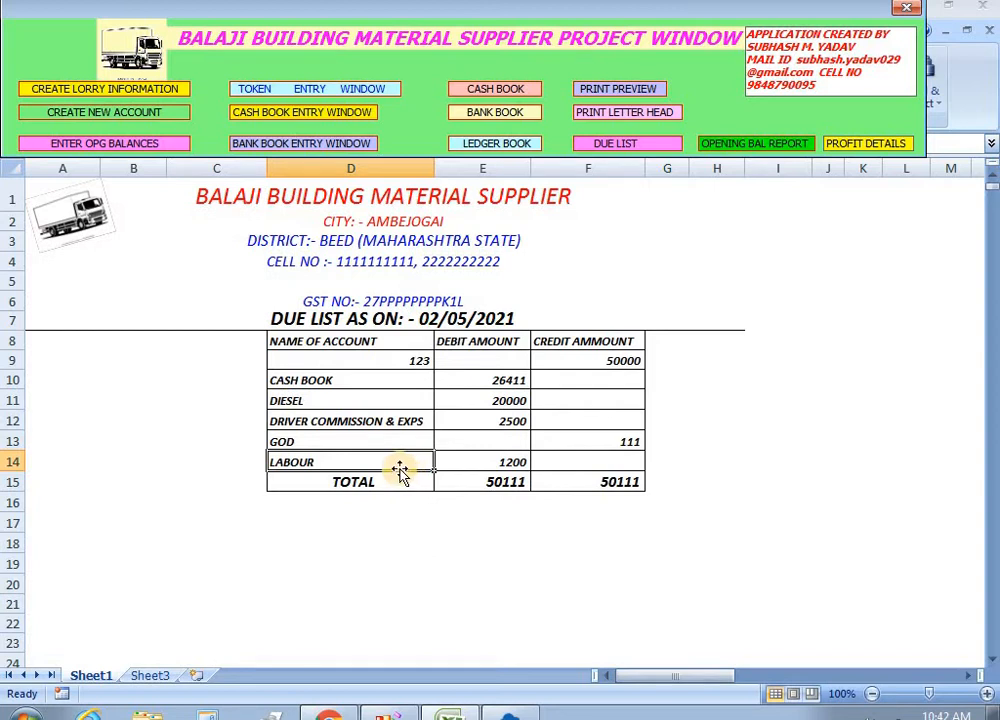
left_click(314, 116)
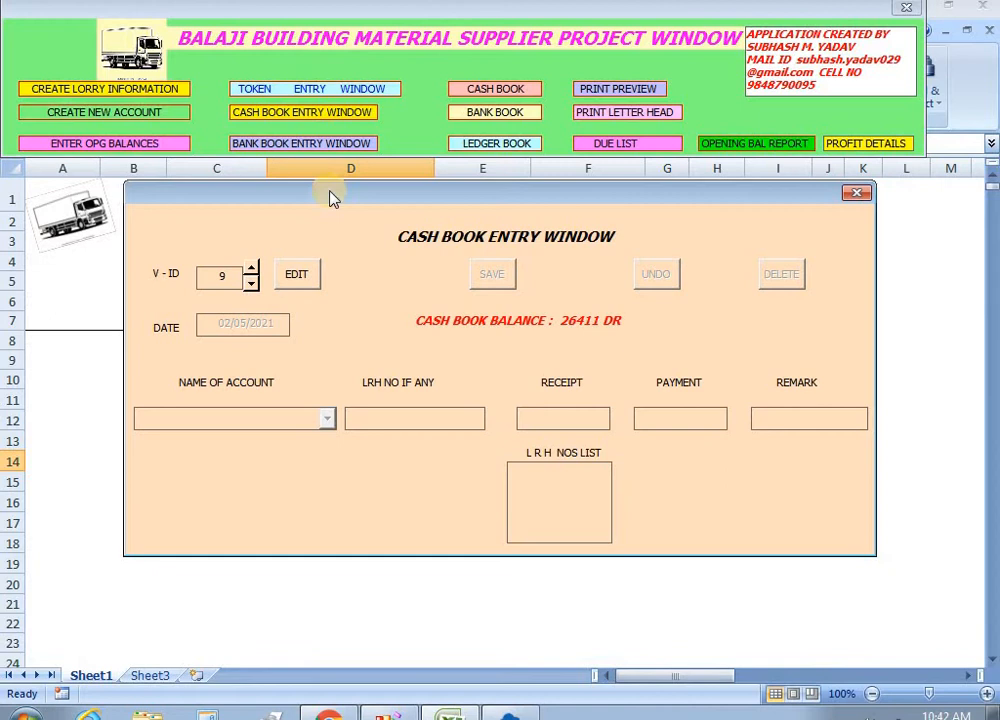
left_click(252, 285)
left_click(252, 285)
left_click(298, 276)
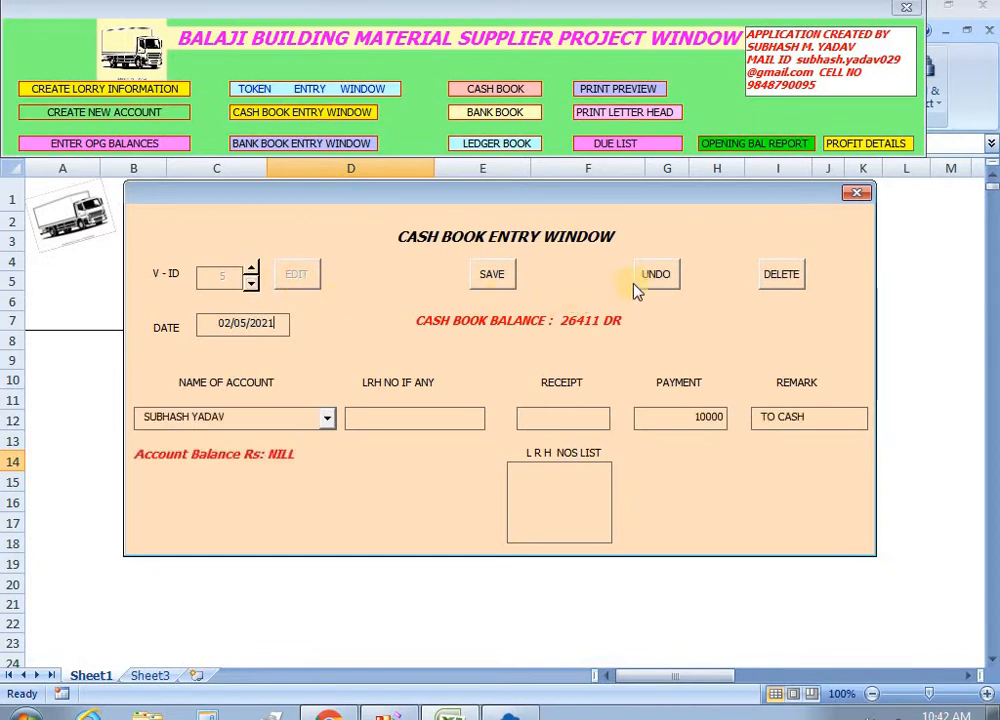
left_click(652, 276)
Reassign voucher 6 to account 123, lorry receipt 1, with payment 20000, and save.
left_click(299, 285)
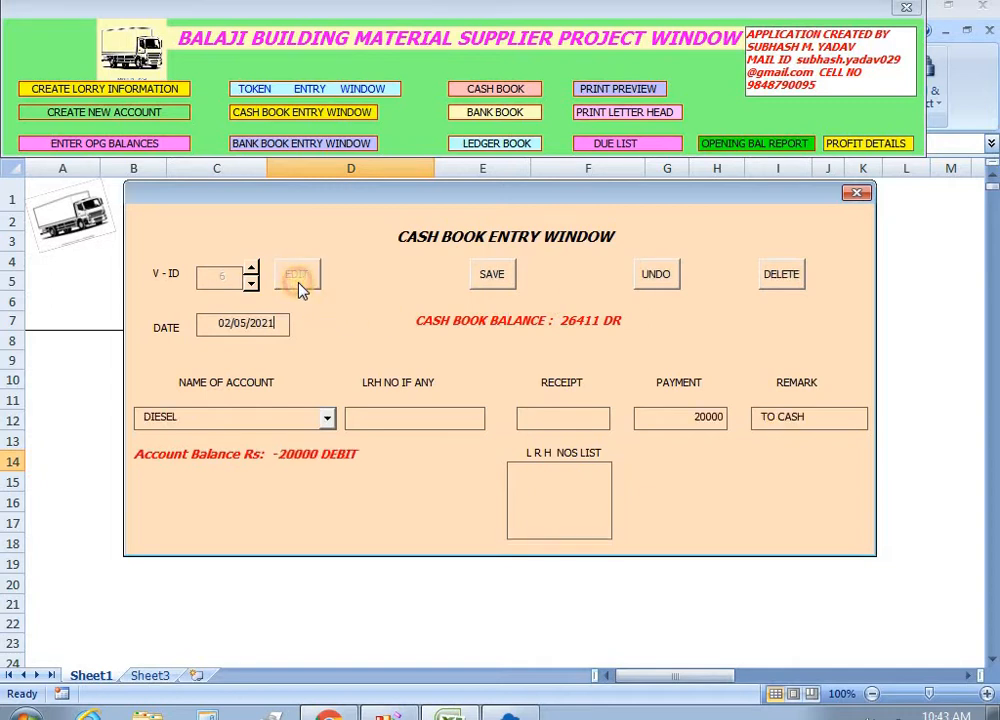
left_click(328, 418)
left_click_drag(328, 500, 326, 456)
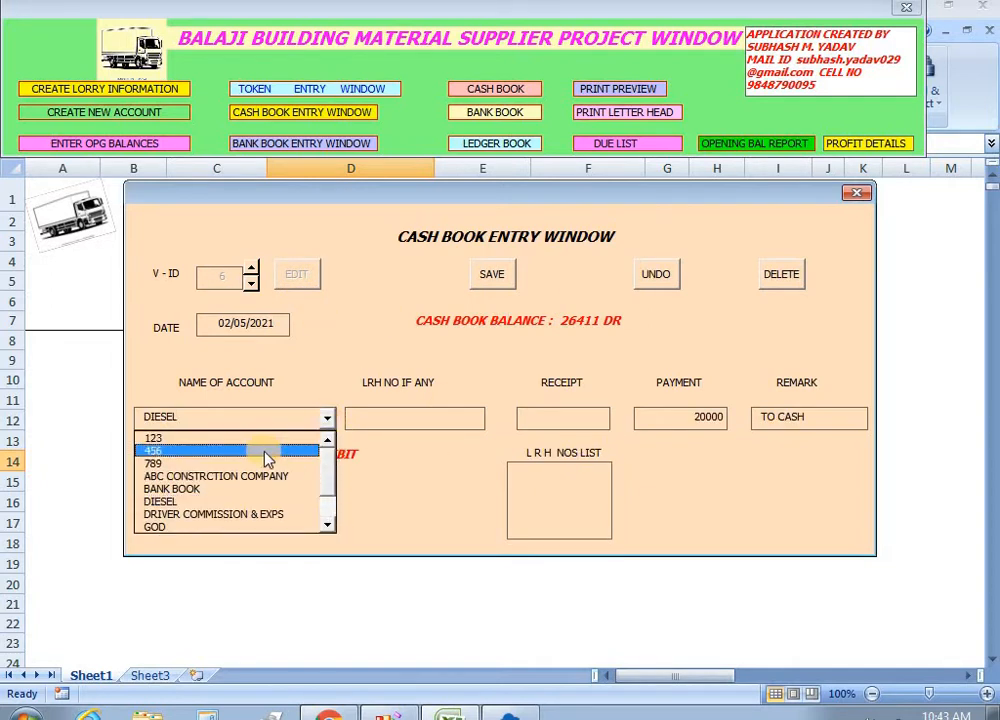
left_click(178, 439)
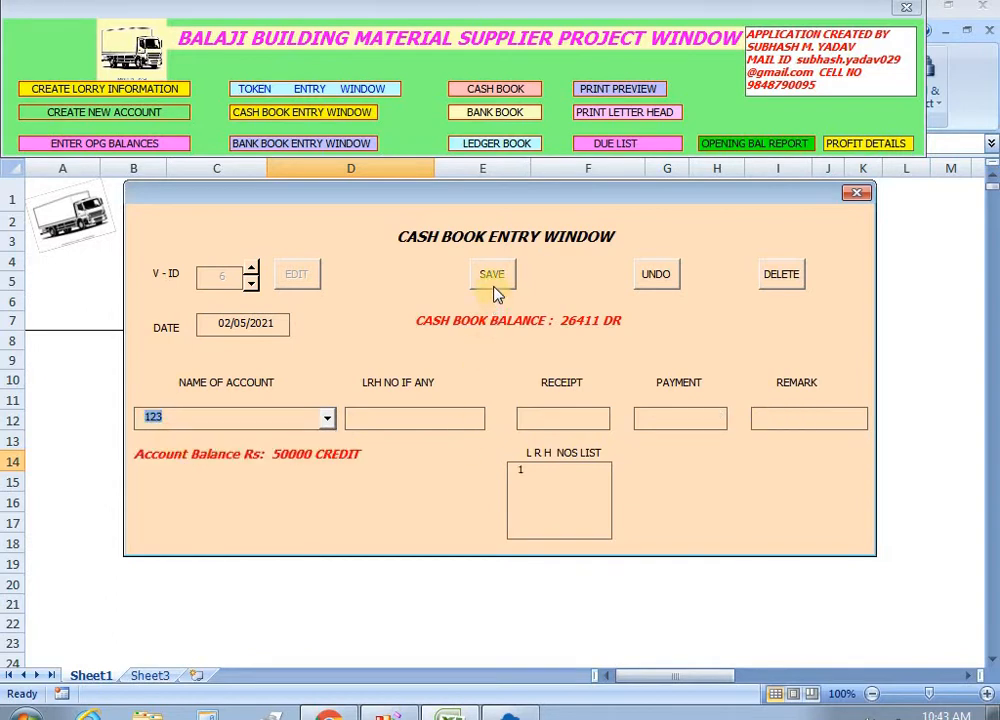
left_click(524, 468)
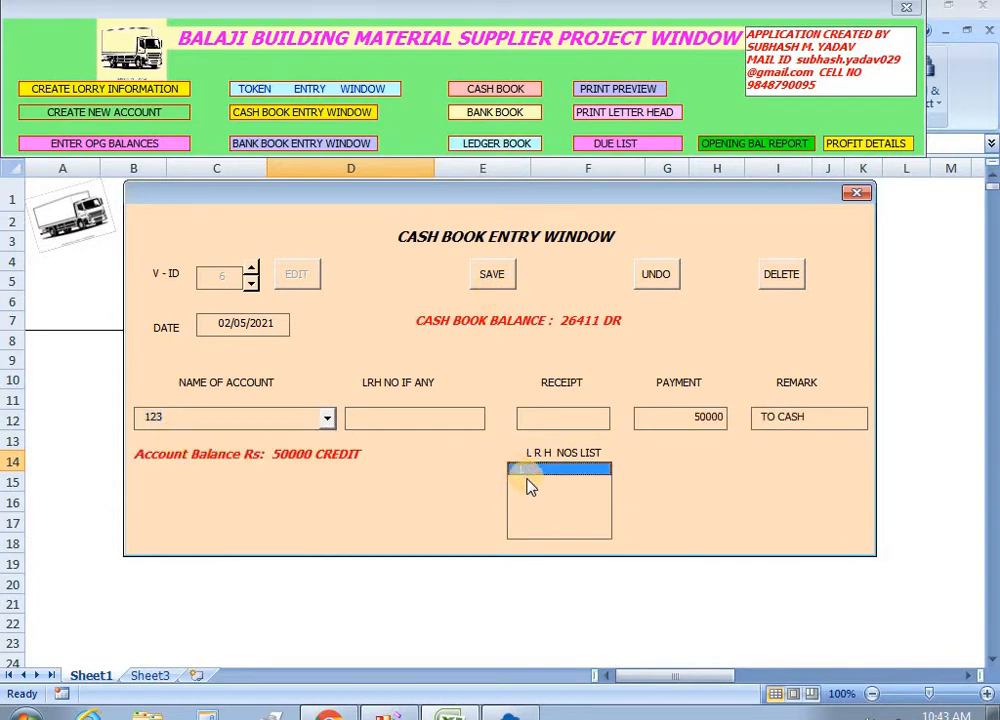
left_click_drag(680, 420, 705, 417)
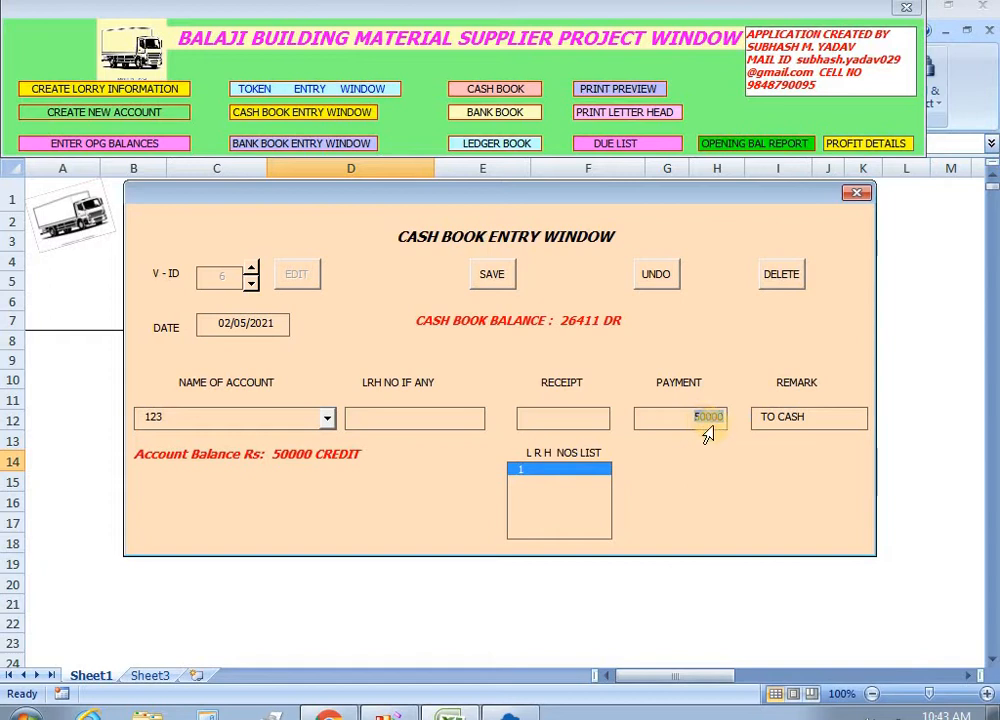
type("20000")
left_click(494, 280)
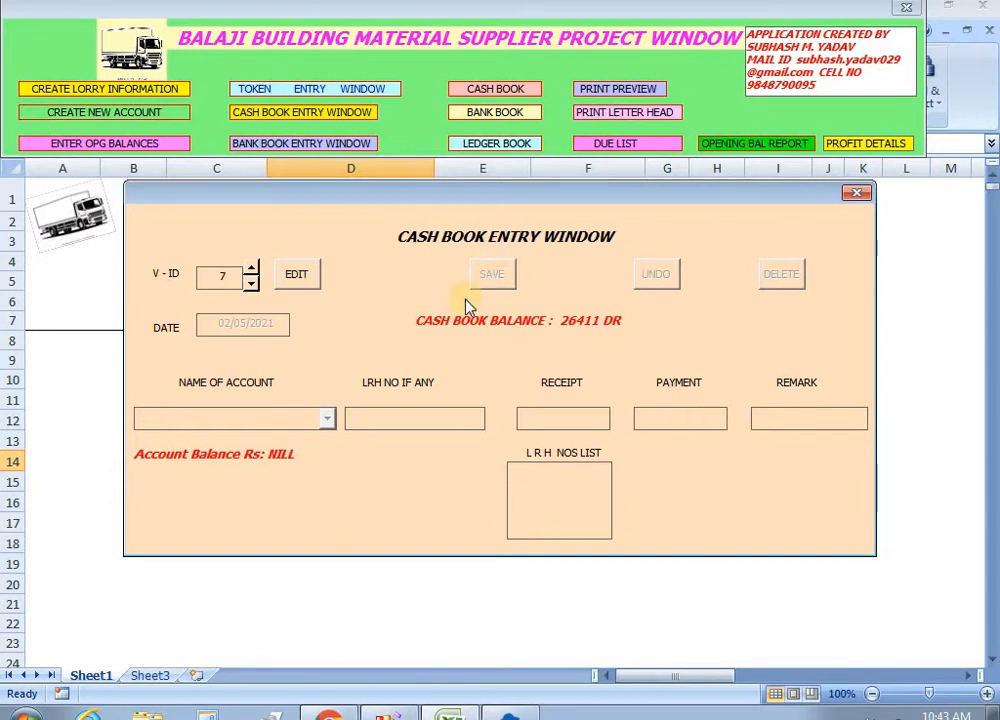
Reassign voucher 7 to account 123 with payment 2500 and save.
left_click(290, 276)
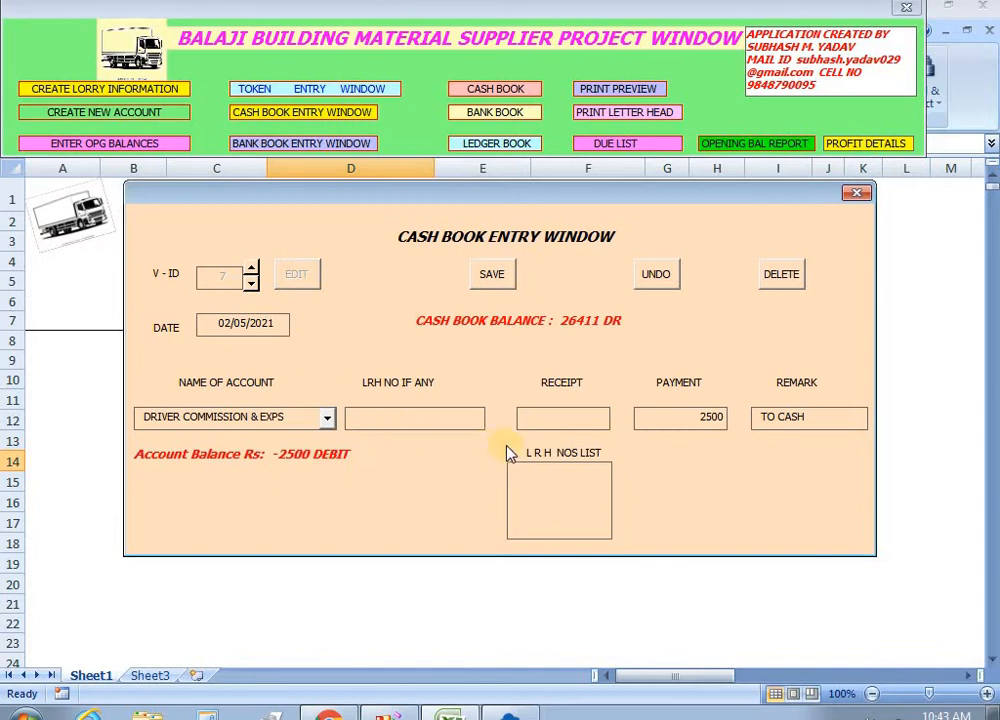
left_click(327, 420)
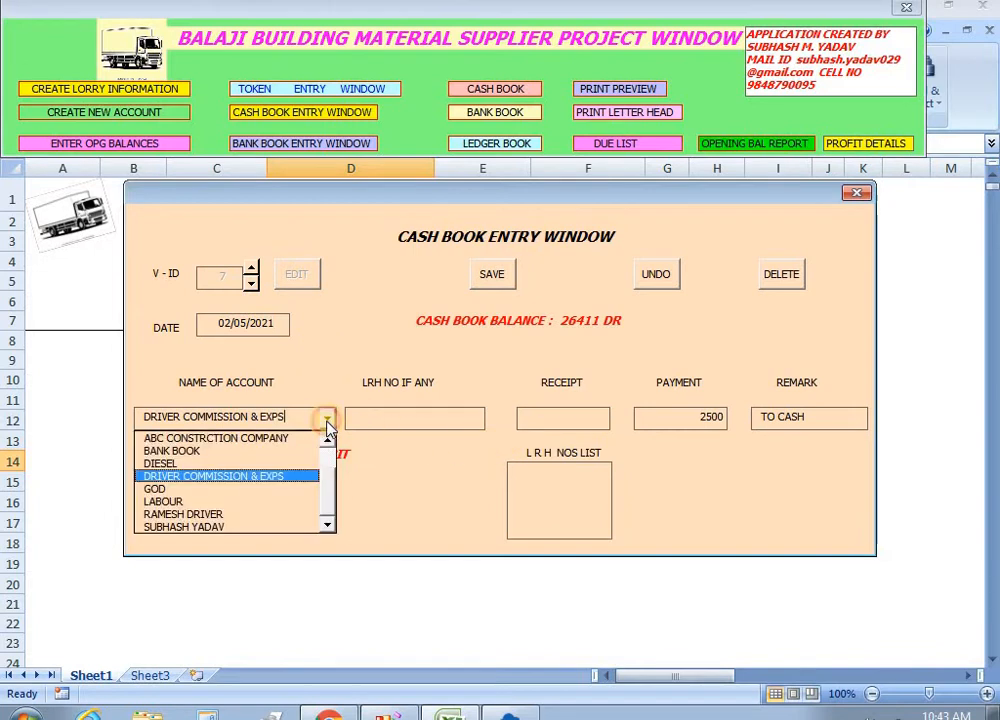
scroll(300, 450, "up", 1)
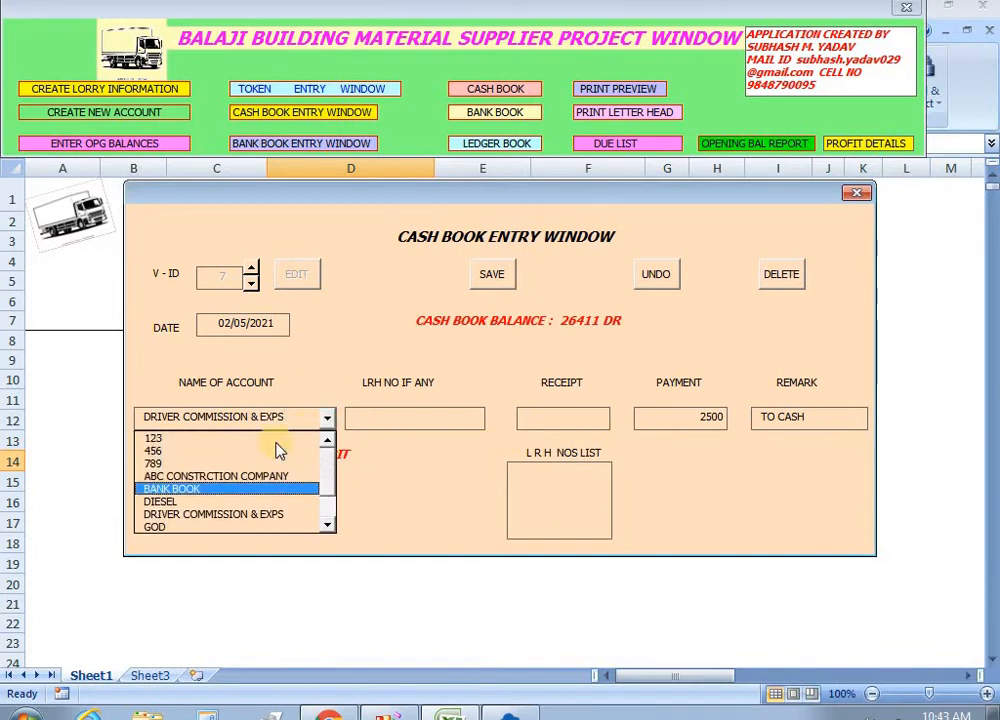
left_click(199, 441)
left_click(652, 422)
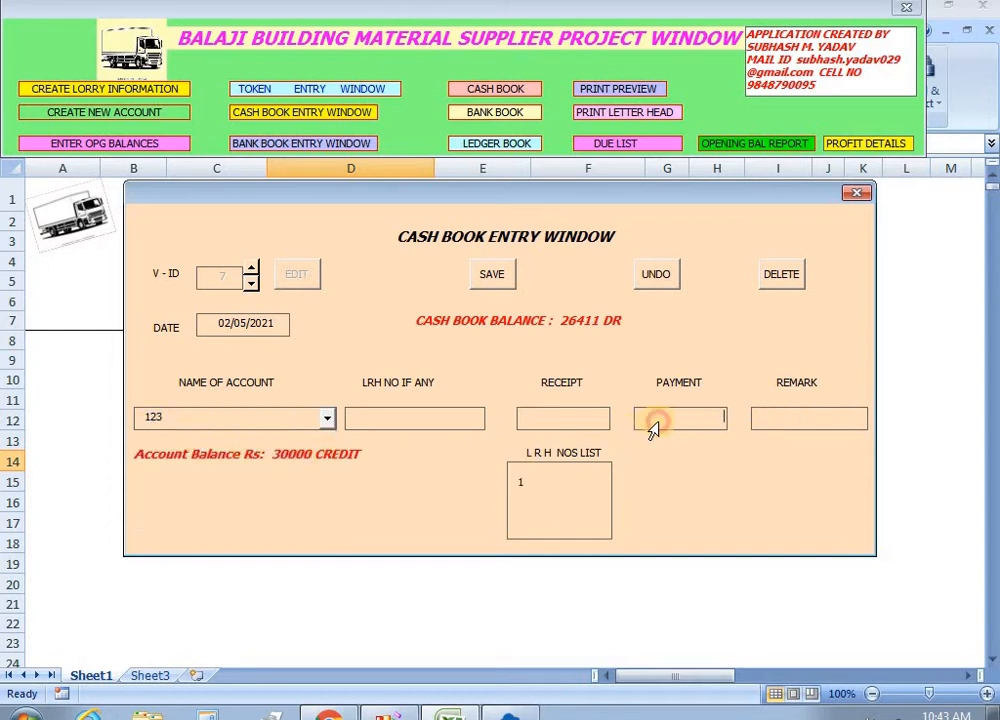
type("2500")
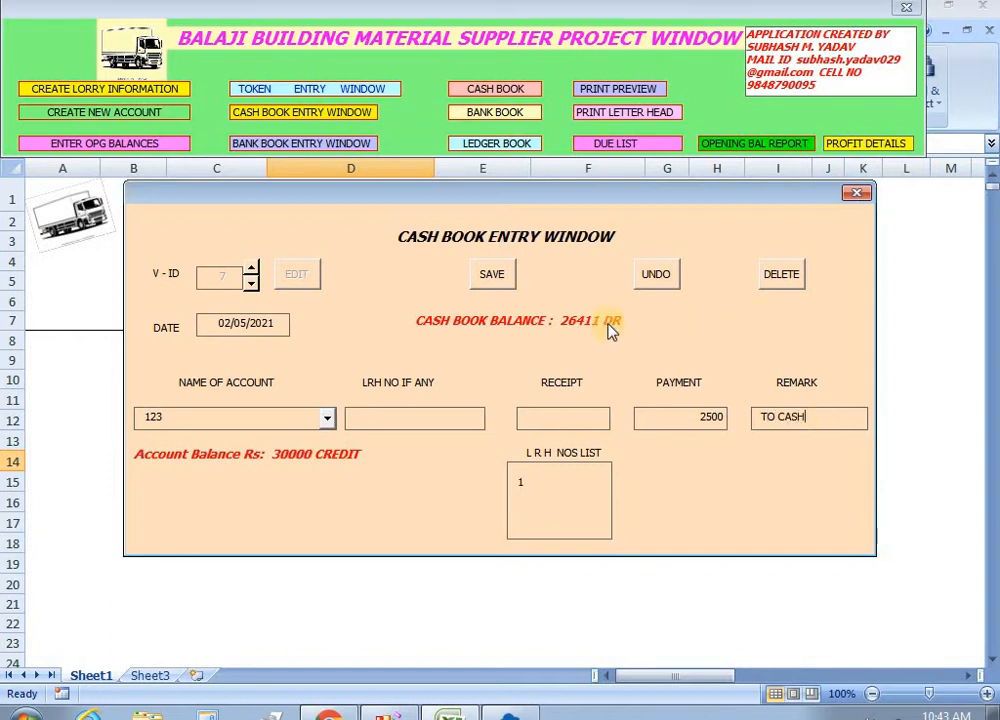
left_click(491, 282)
Reassign voucher 8 to account 123 with payment 1200, remark TO CASH, and save.
left_click(292, 279)
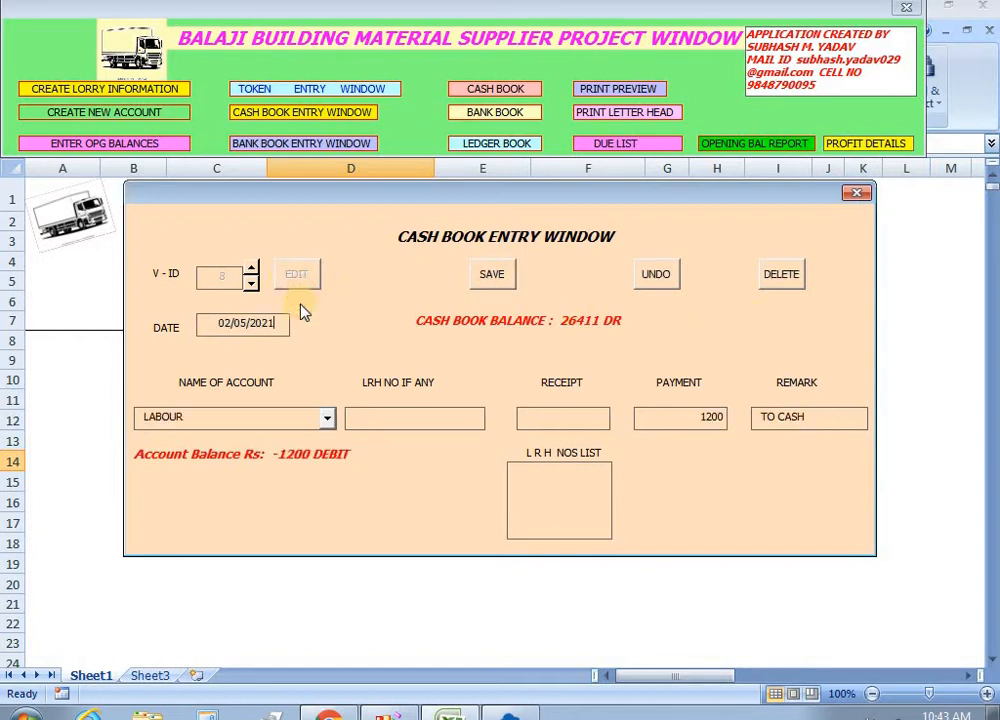
left_click(327, 418)
left_click(327, 438)
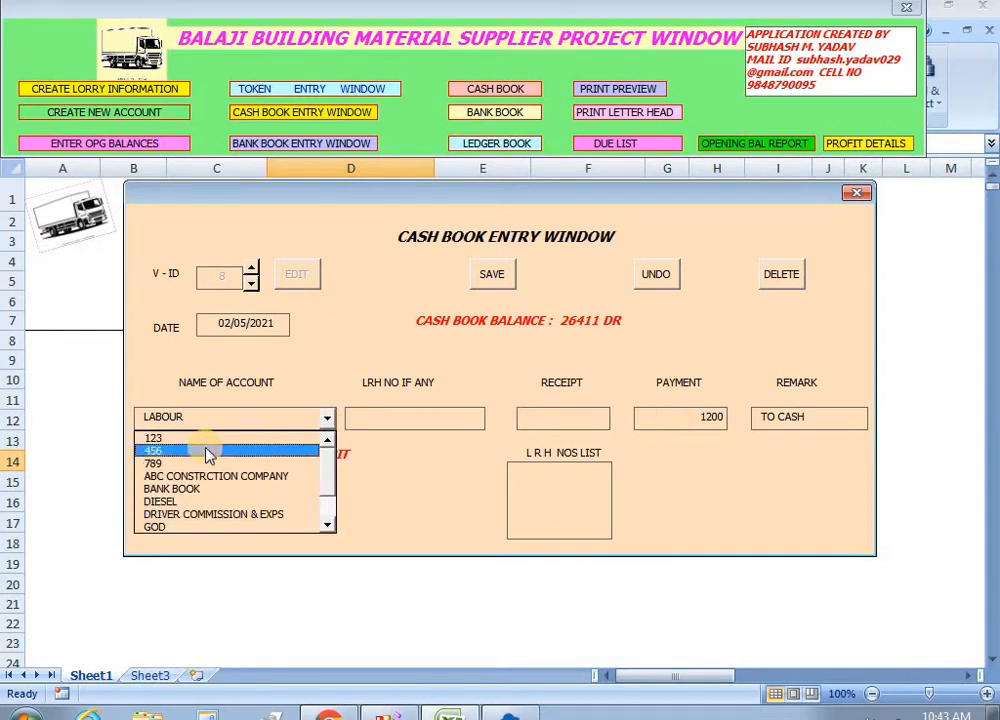
left_click(172, 438)
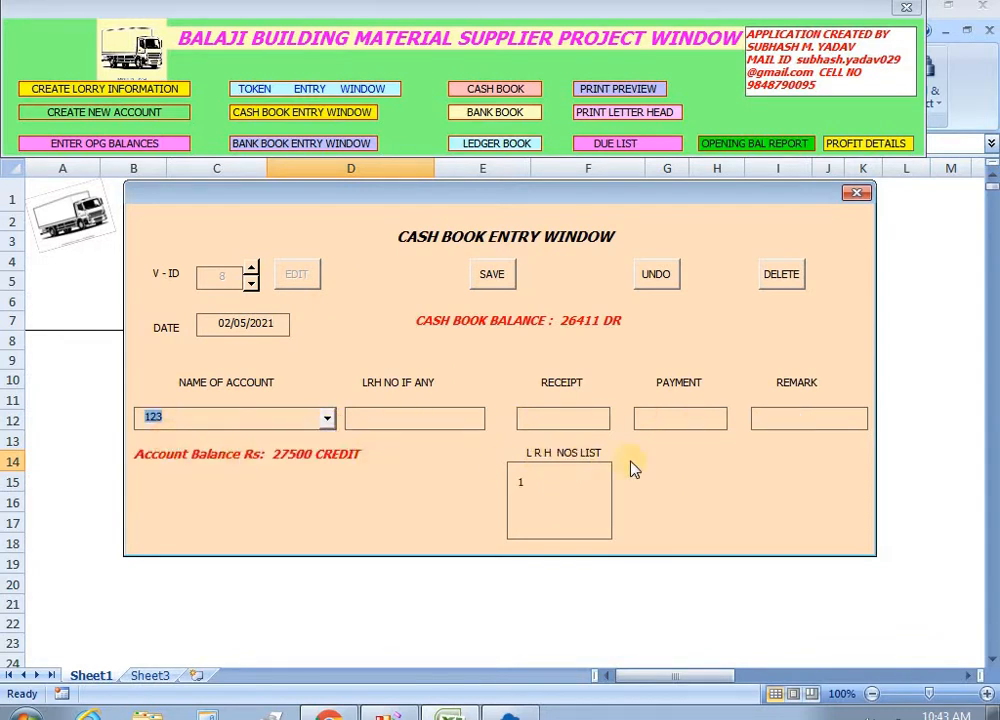
left_click(674, 424)
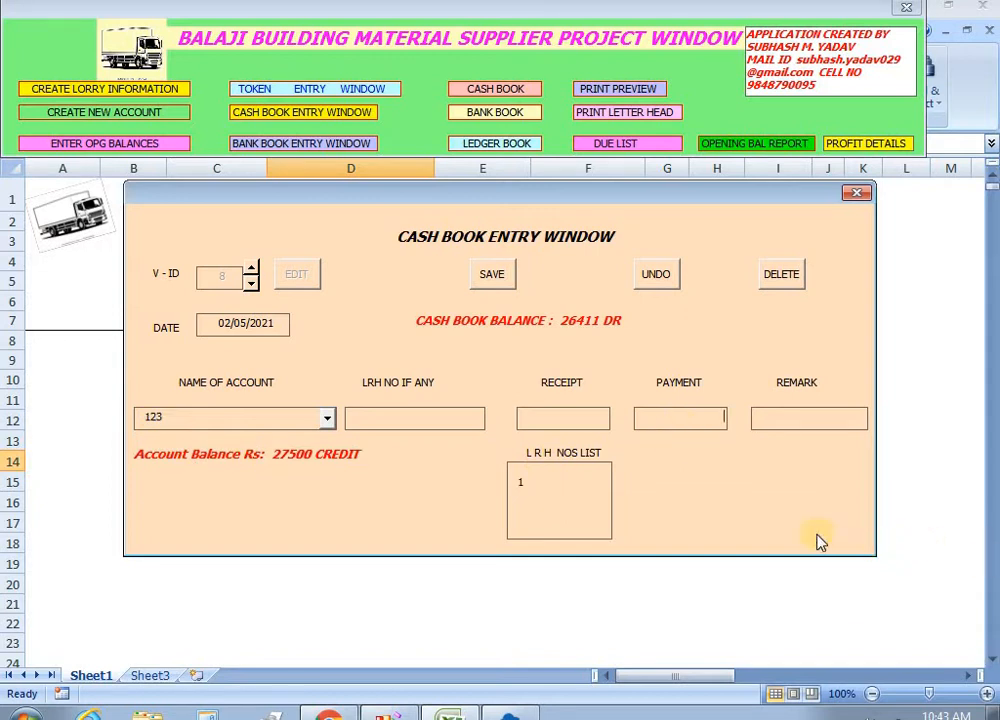
type("1200")
key("Tab")
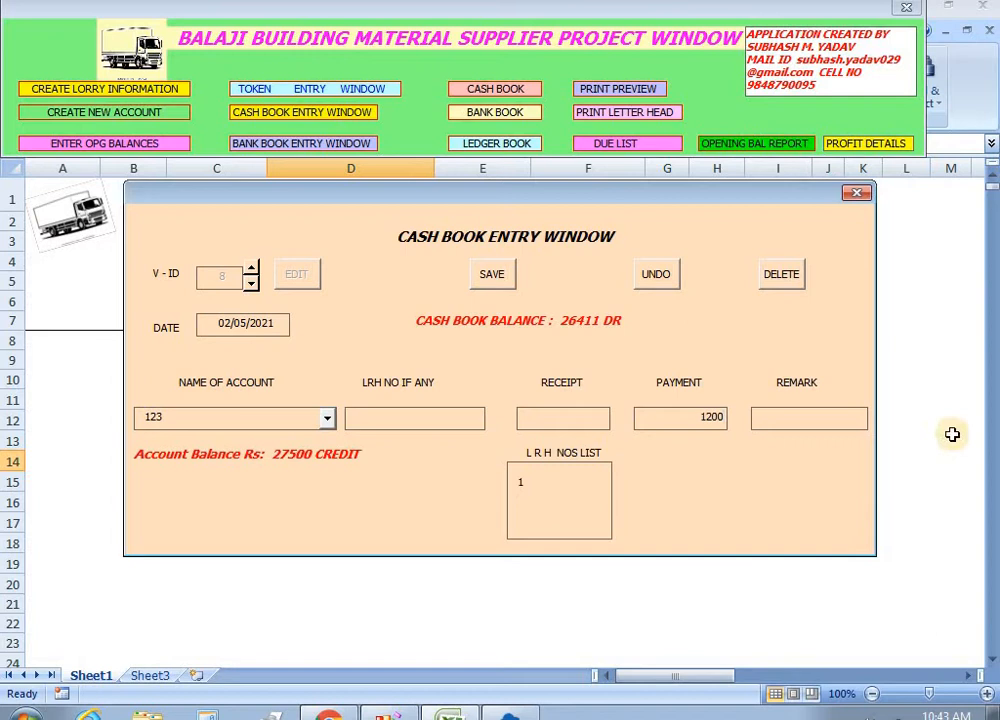
type("TO CASH")
left_click(492, 278)
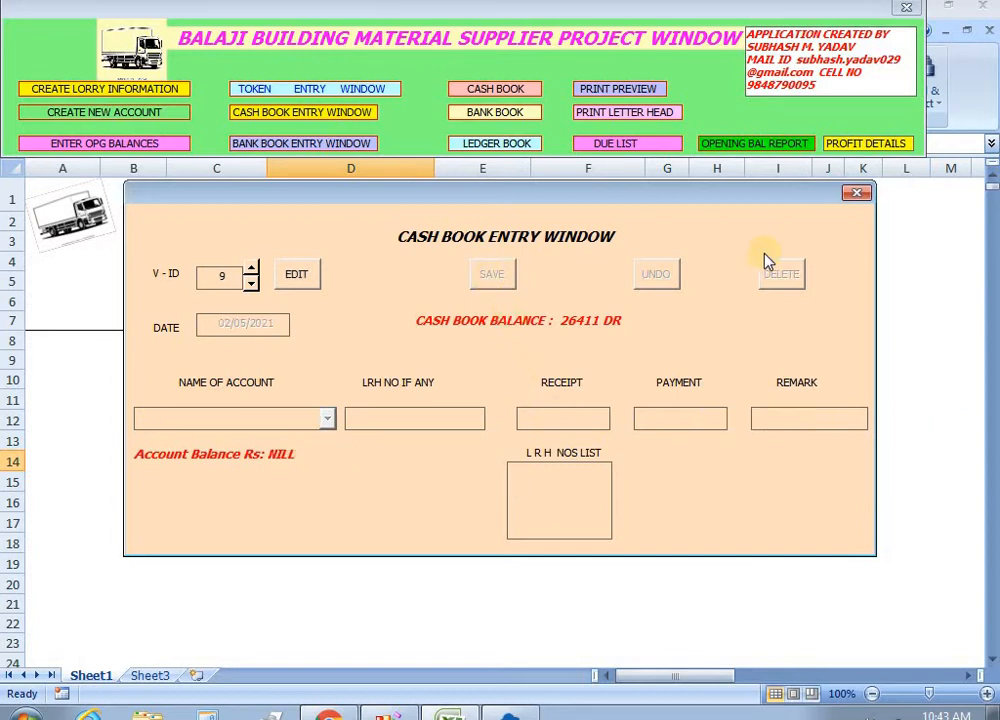
left_click_drag(848, 197, 714, 515)
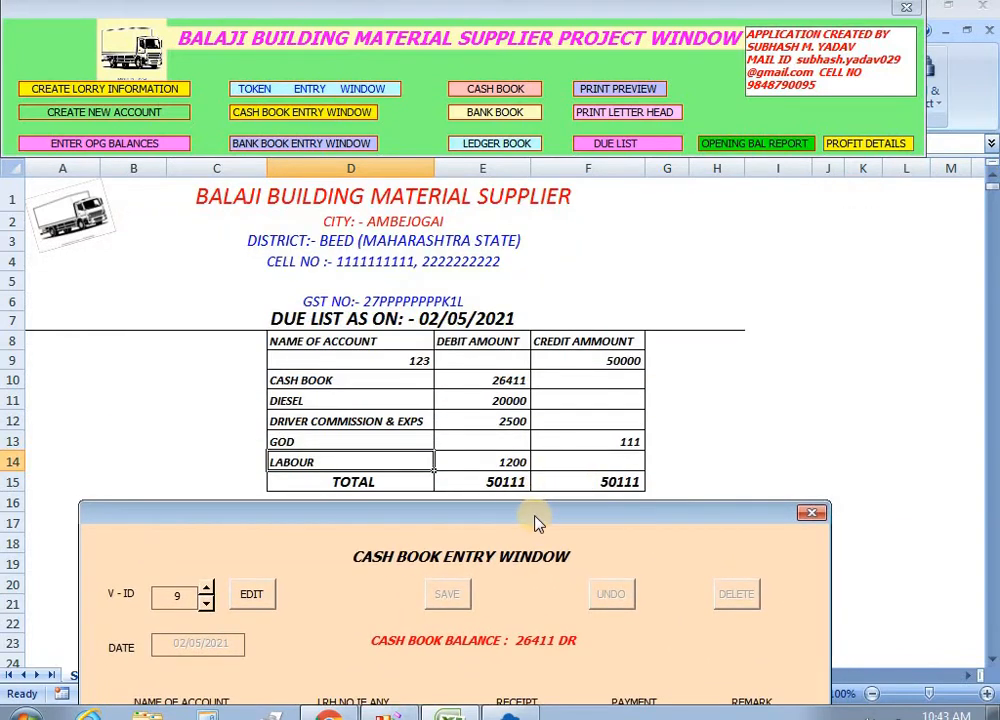
left_click_drag(536, 520, 583, 172)
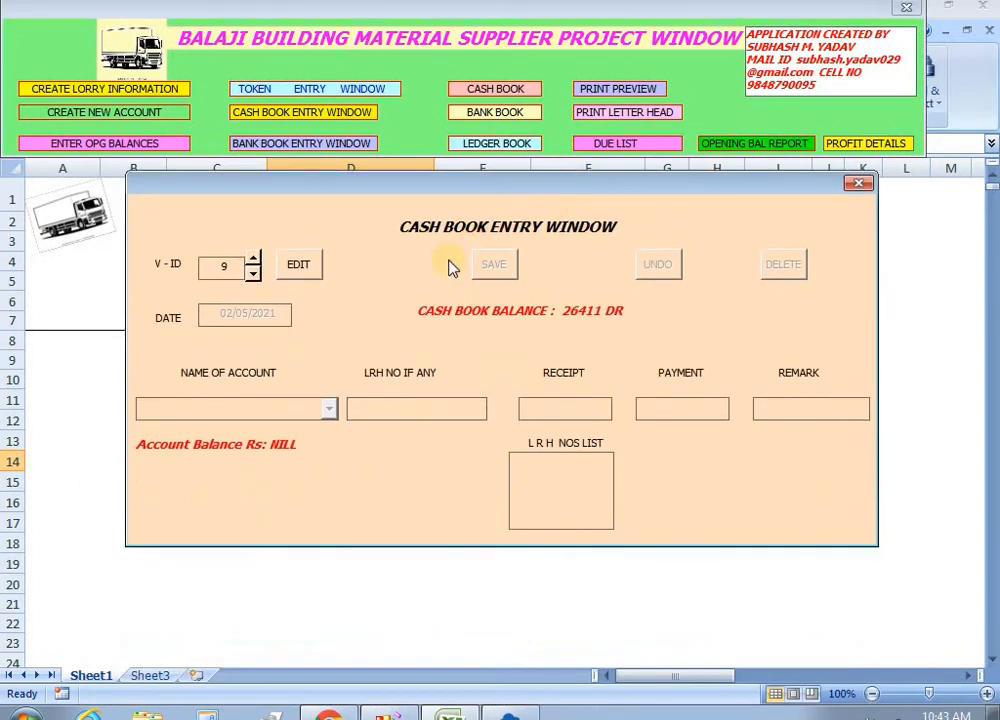
Close the cash entry form, rebuild the due list, and check 123's 26300 credit and CASH BOOK's 26411 debit.
left_click(860, 186)
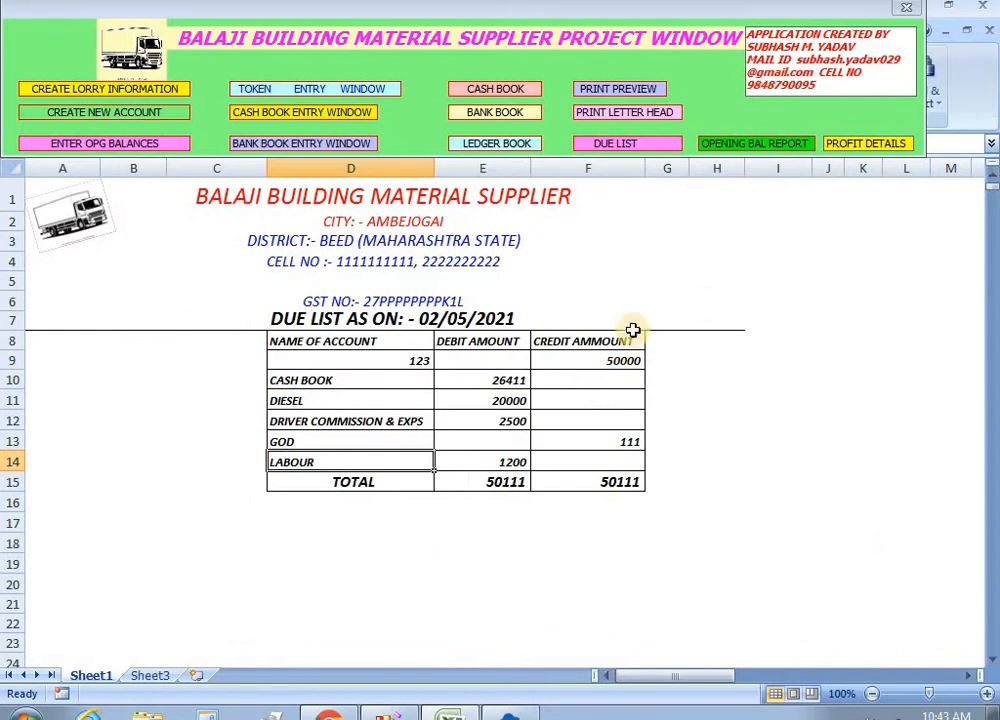
left_click(610, 146)
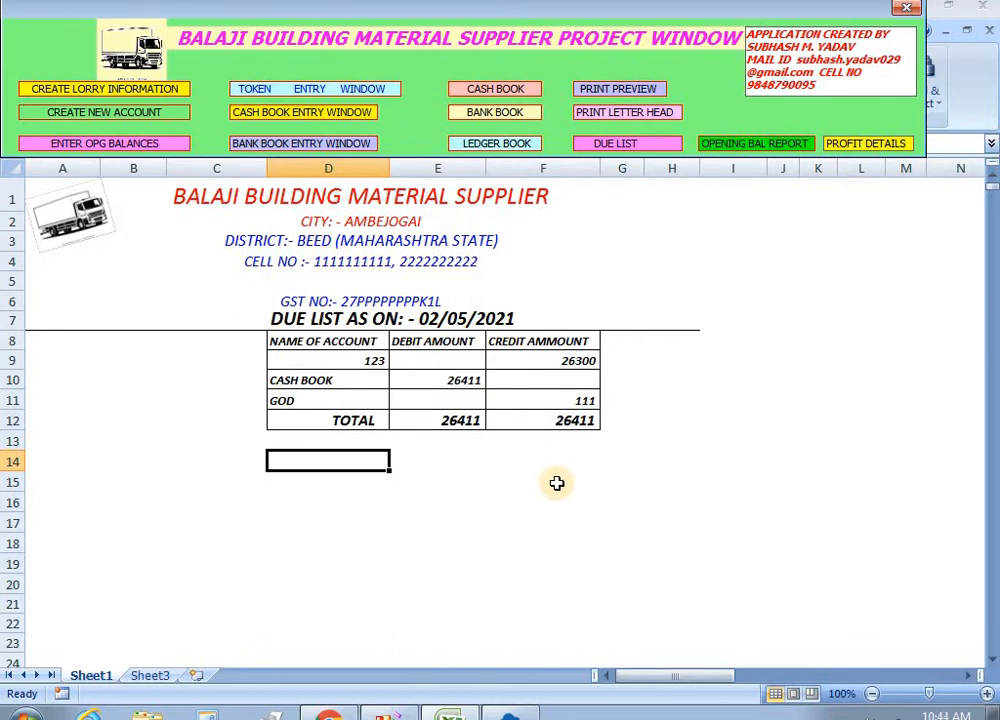
left_click(577, 361)
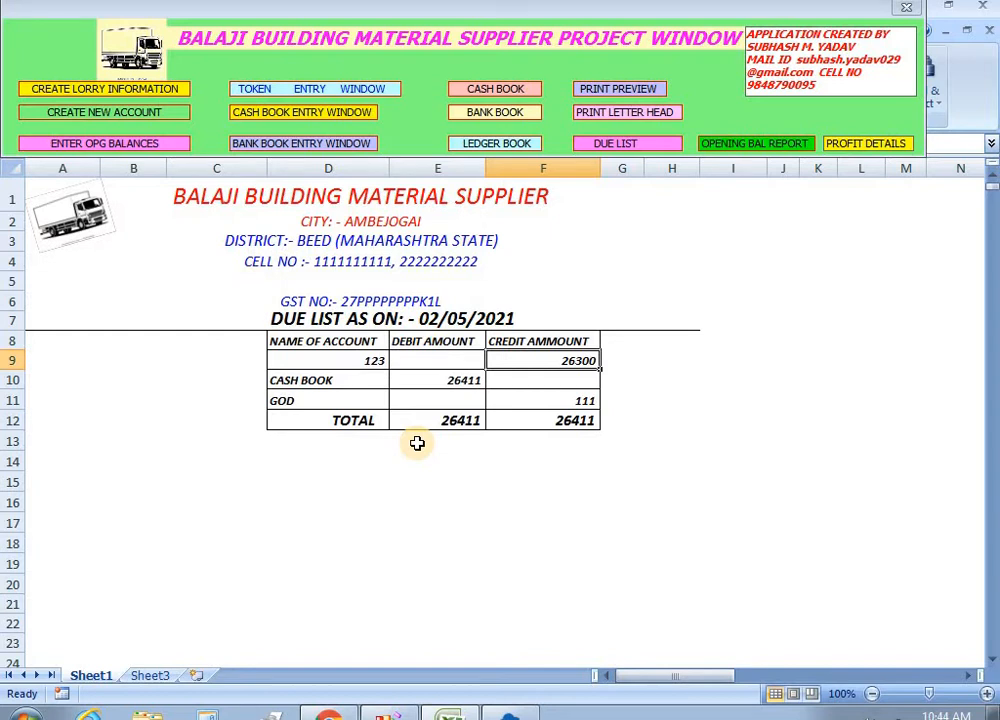
left_click(467, 382)
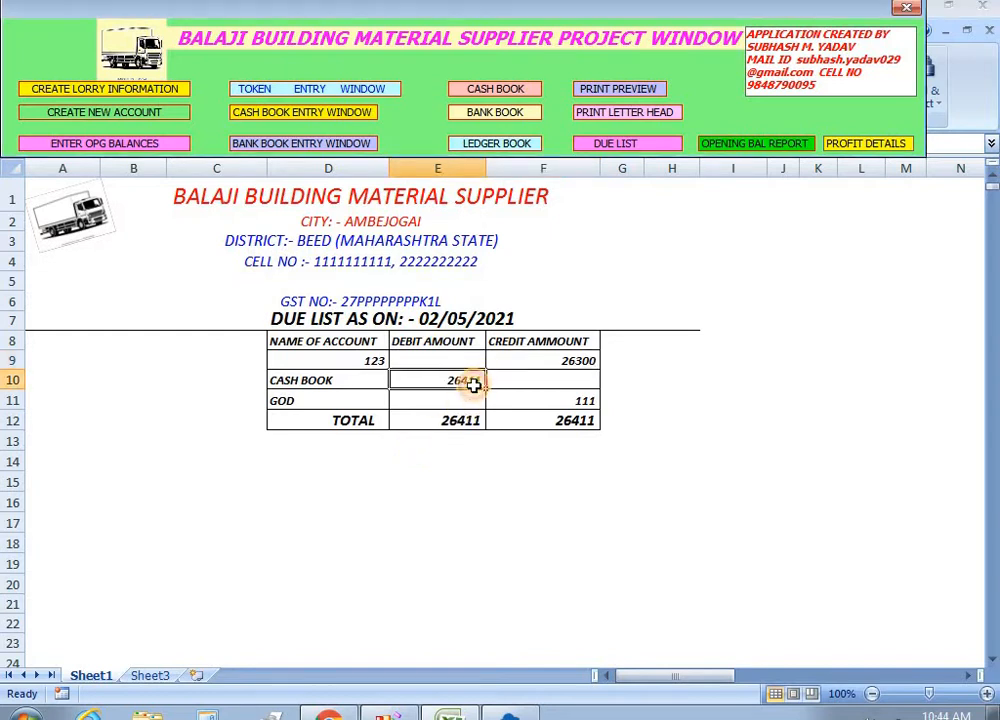
left_click(580, 281)
left_click(451, 484)
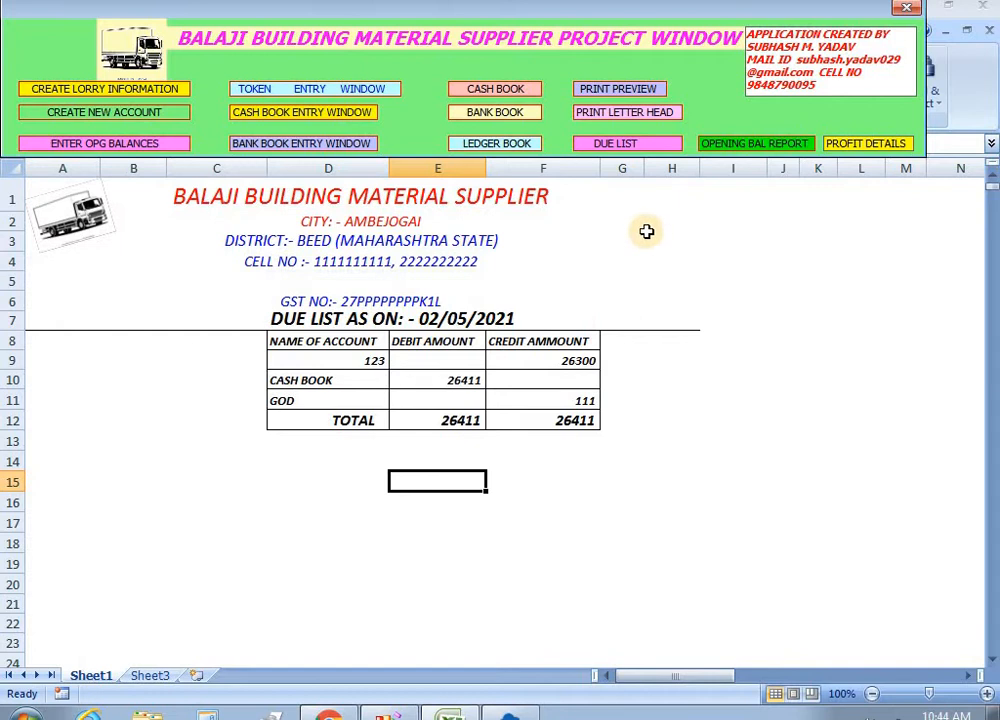
Show the 02/05/2021 gross profit report and scroll across to its GROSS PROFIT column.
left_click(860, 145)
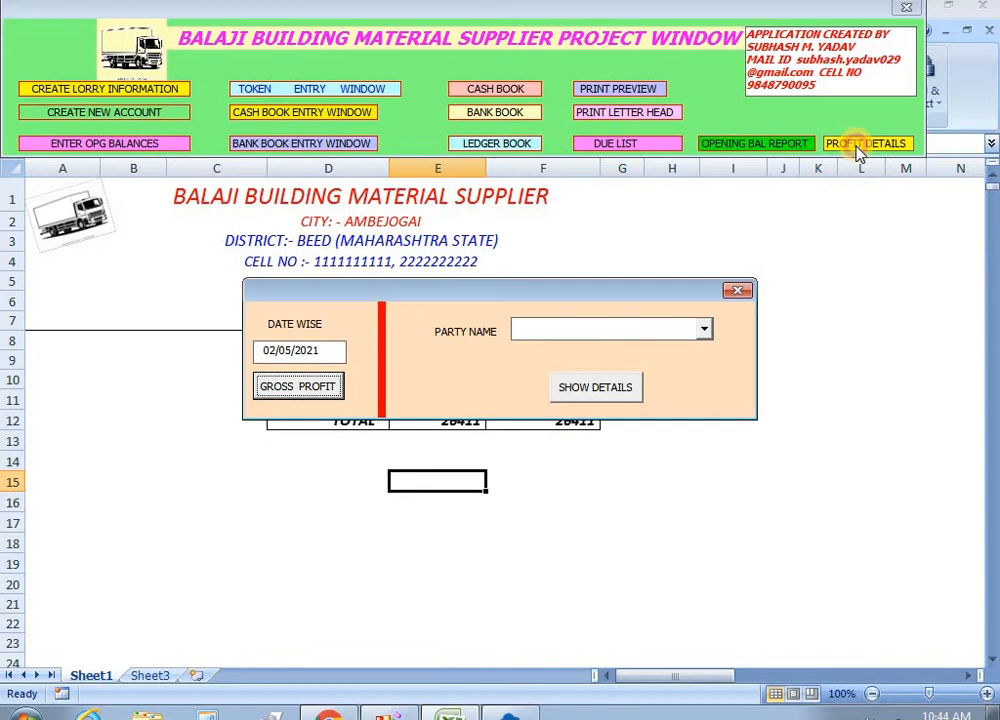
left_click(301, 394)
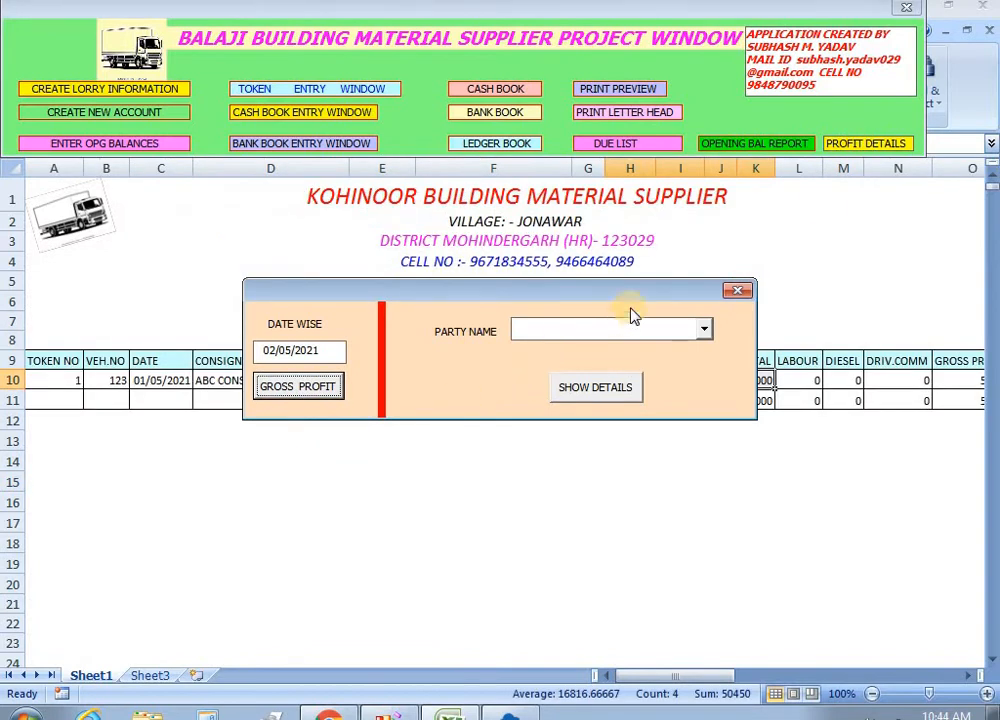
left_click_drag(648, 293, 610, 466)
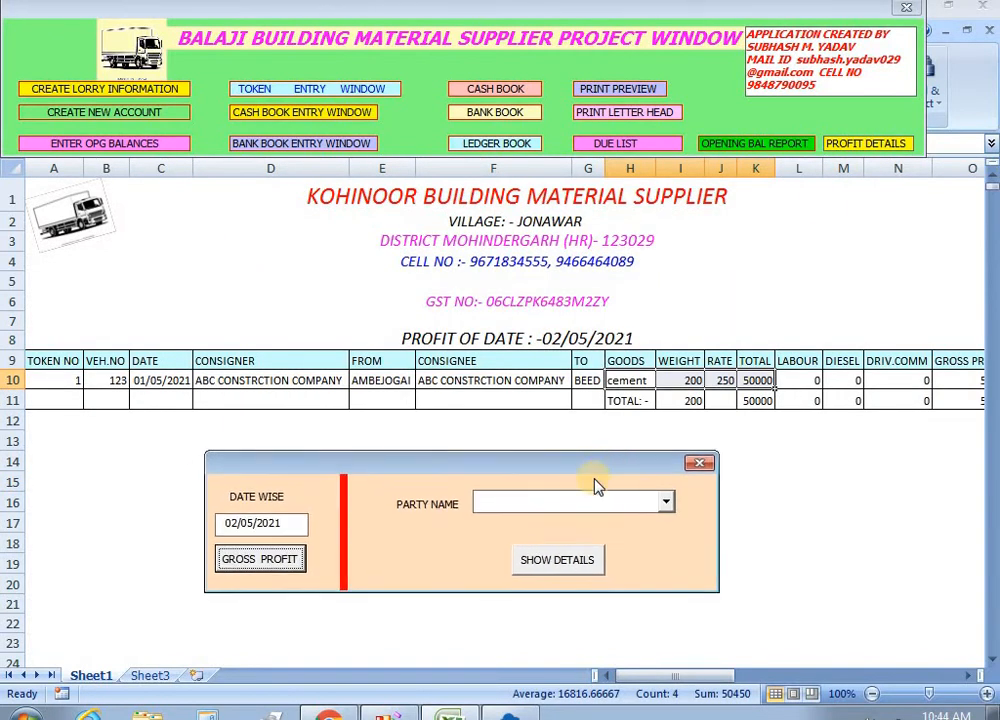
left_click(699, 464)
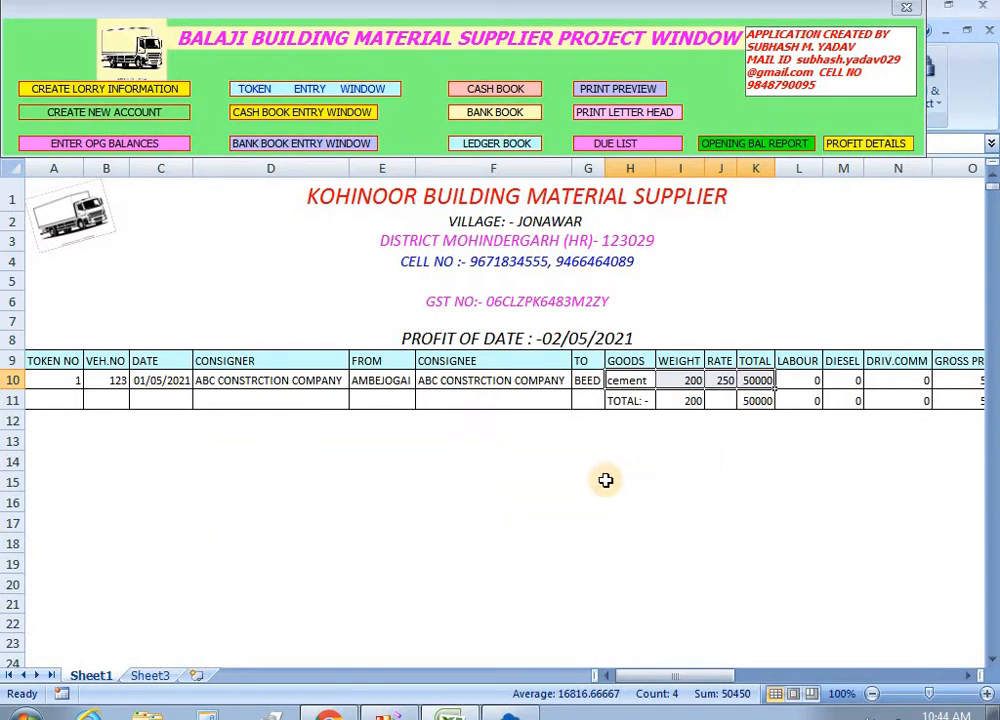
left_click(780, 679)
left_click_drag(780, 679, 720, 668)
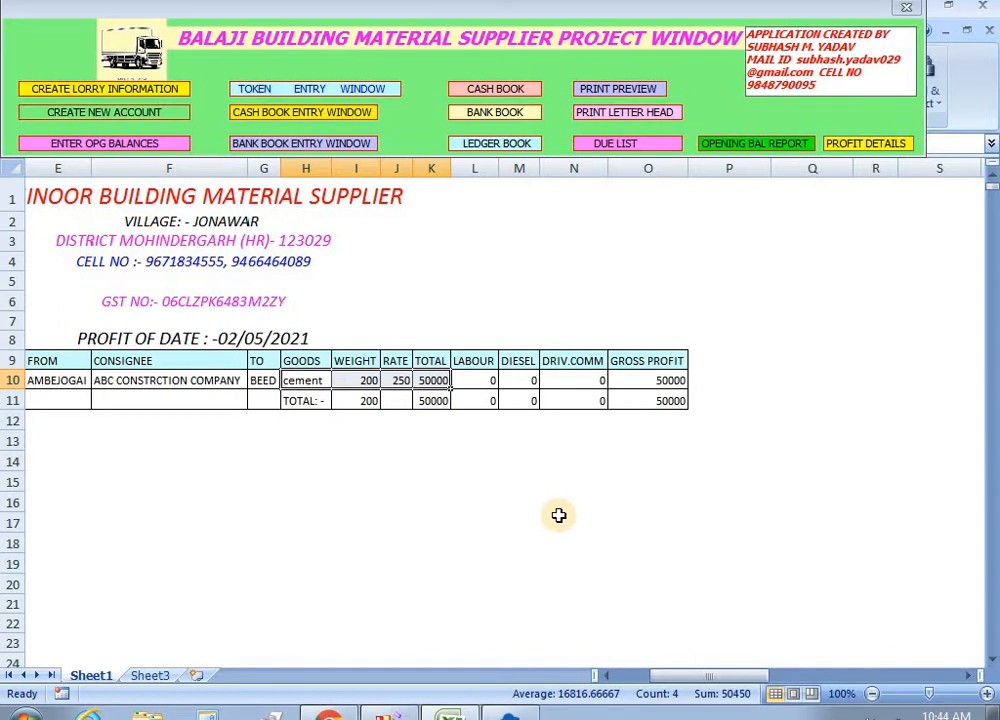
left_click_drag(676, 676, 640, 675)
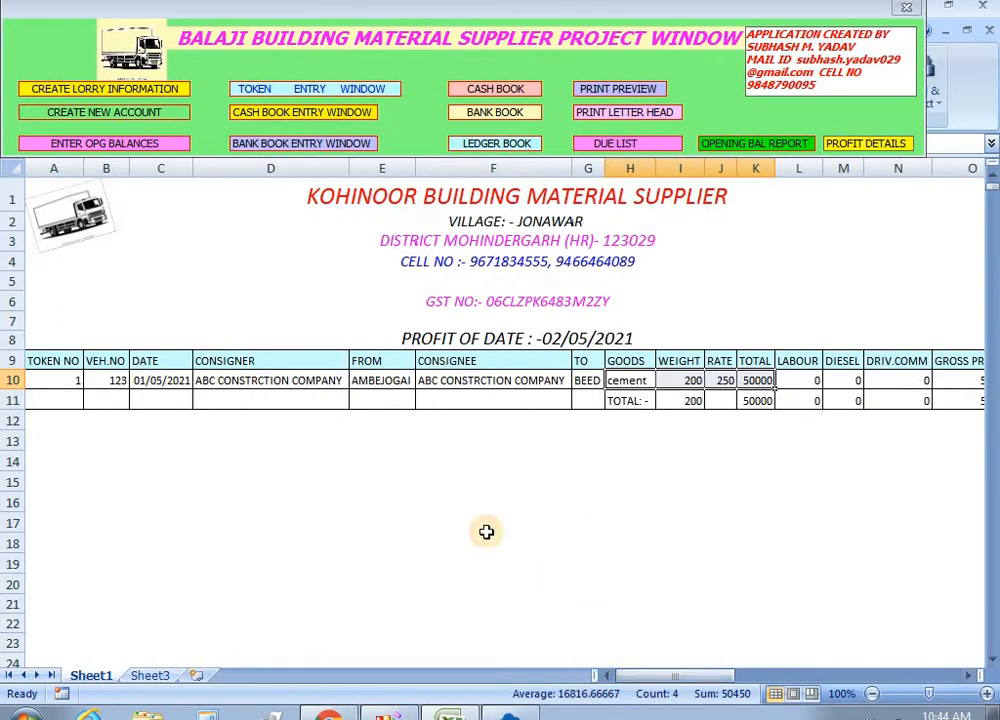
left_click(106, 381)
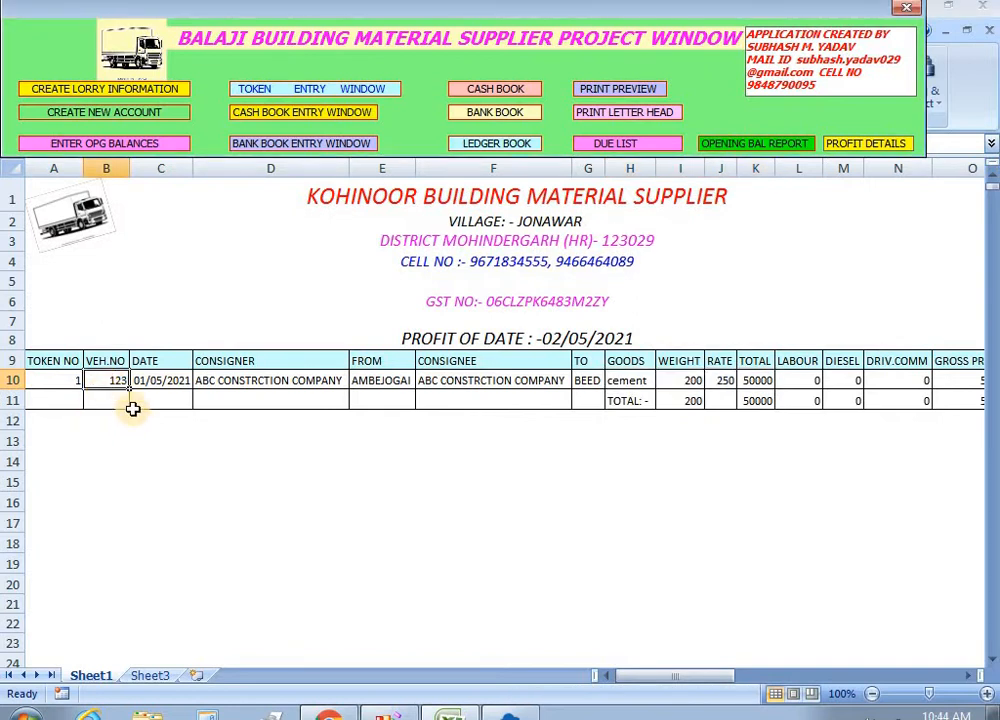
Show ledger 123 and check the 50000 credit, 20000/2500/1200 debits and 26300 closing balance.
left_click(489, 143)
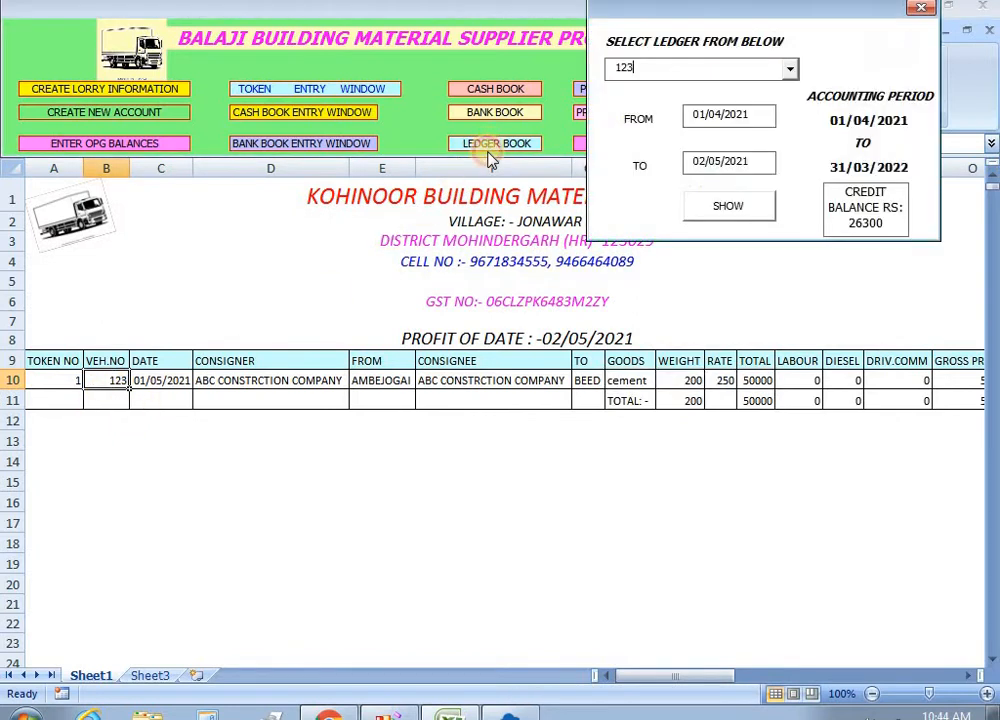
left_click(750, 210)
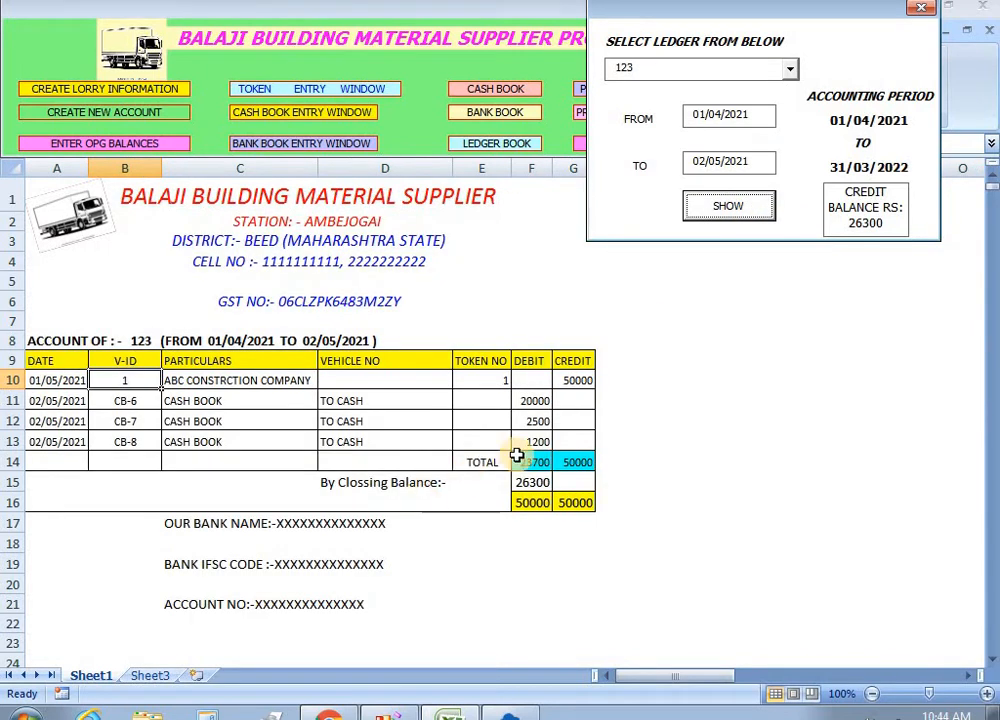
left_click(583, 382)
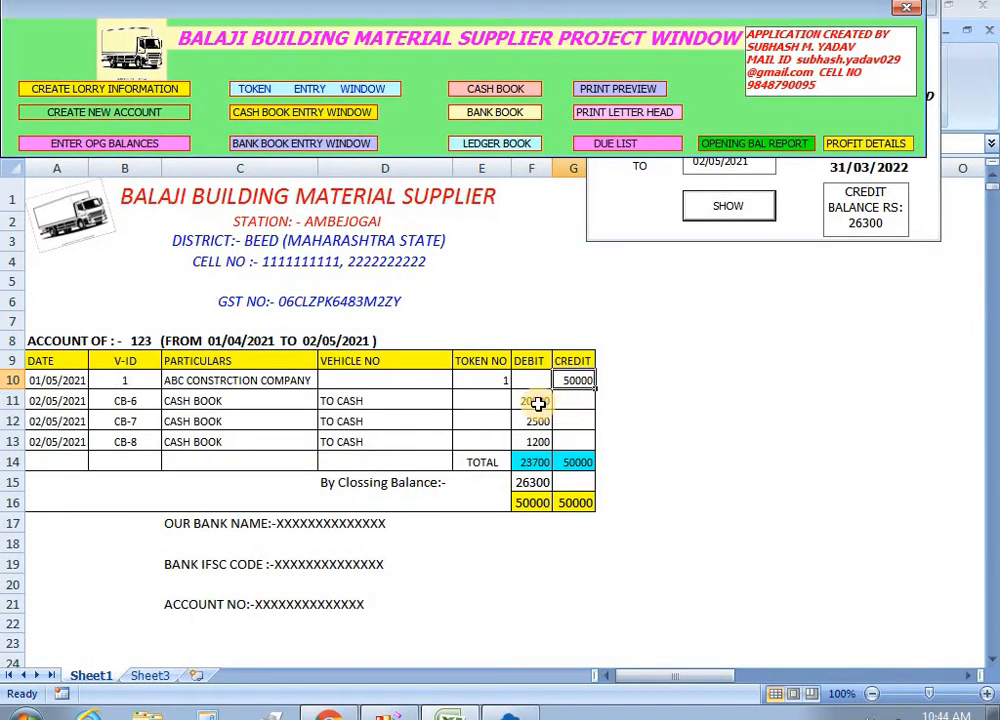
left_click(538, 403)
left_click(537, 420)
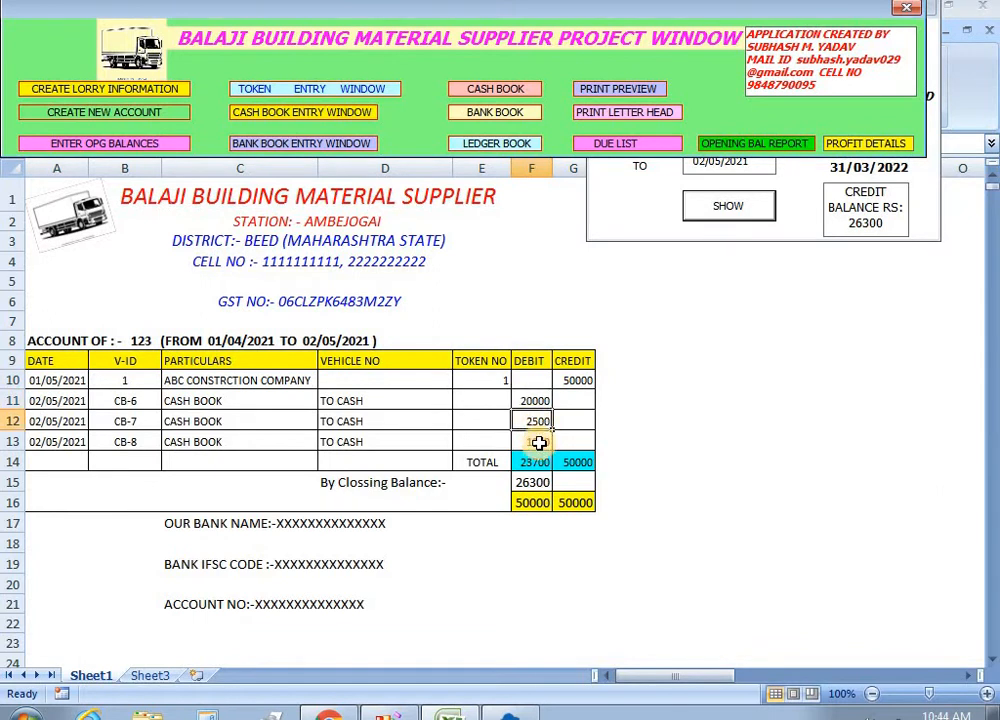
left_click(539, 443)
left_click(536, 483)
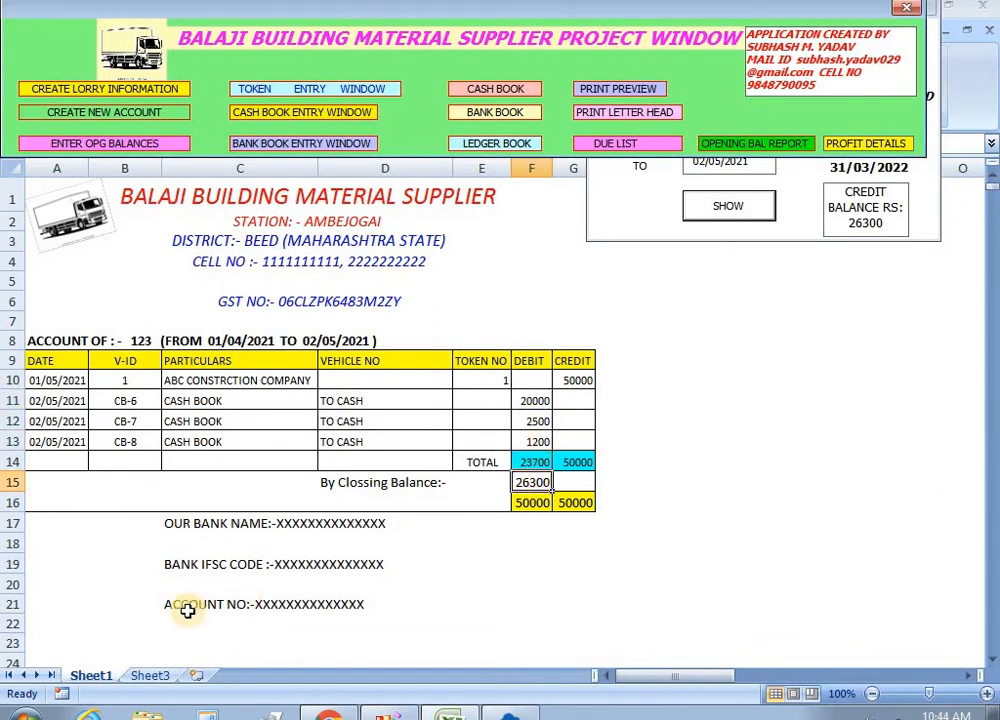
left_click(664, 216)
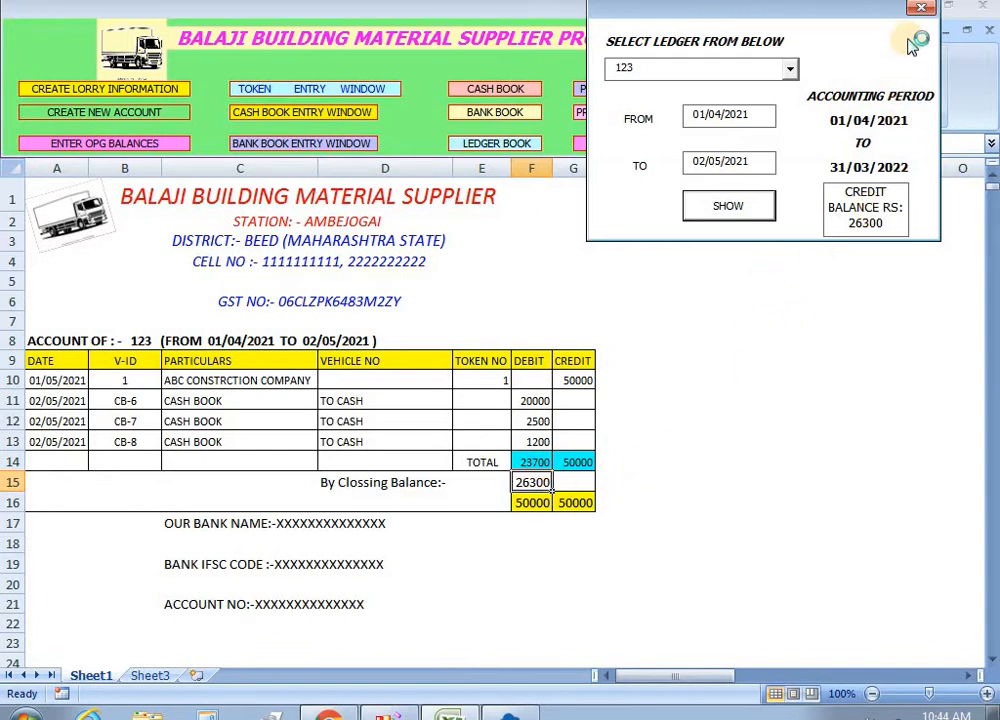
left_click(918, 8)
left_click(689, 309)
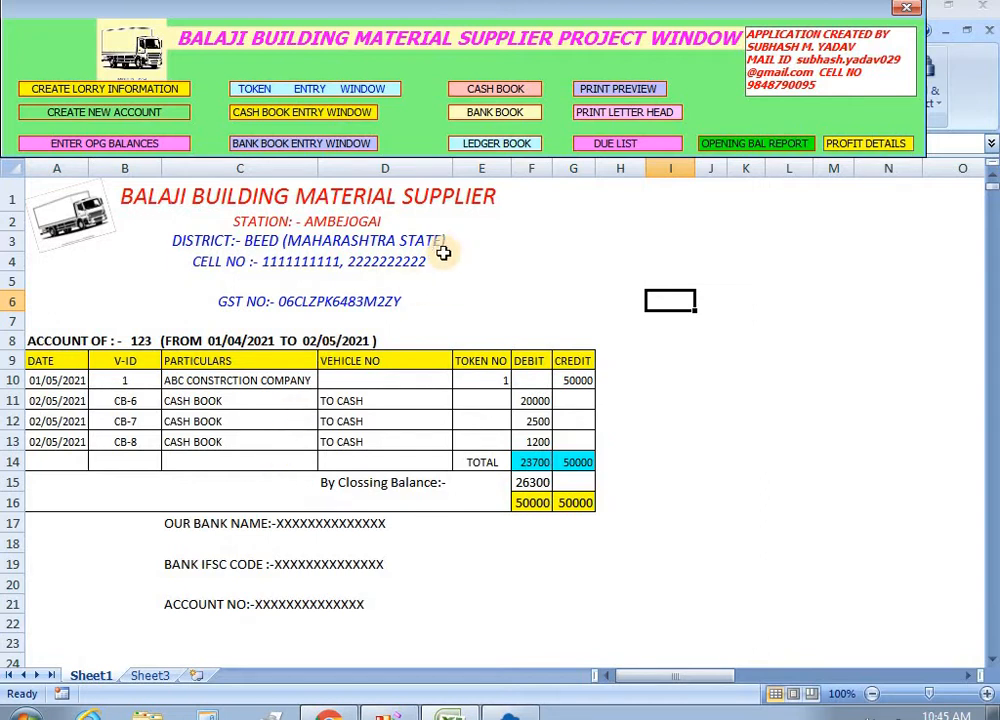
Save a 6000 cash payment to account 123 remarked OIL FILLED.
left_click(289, 118)
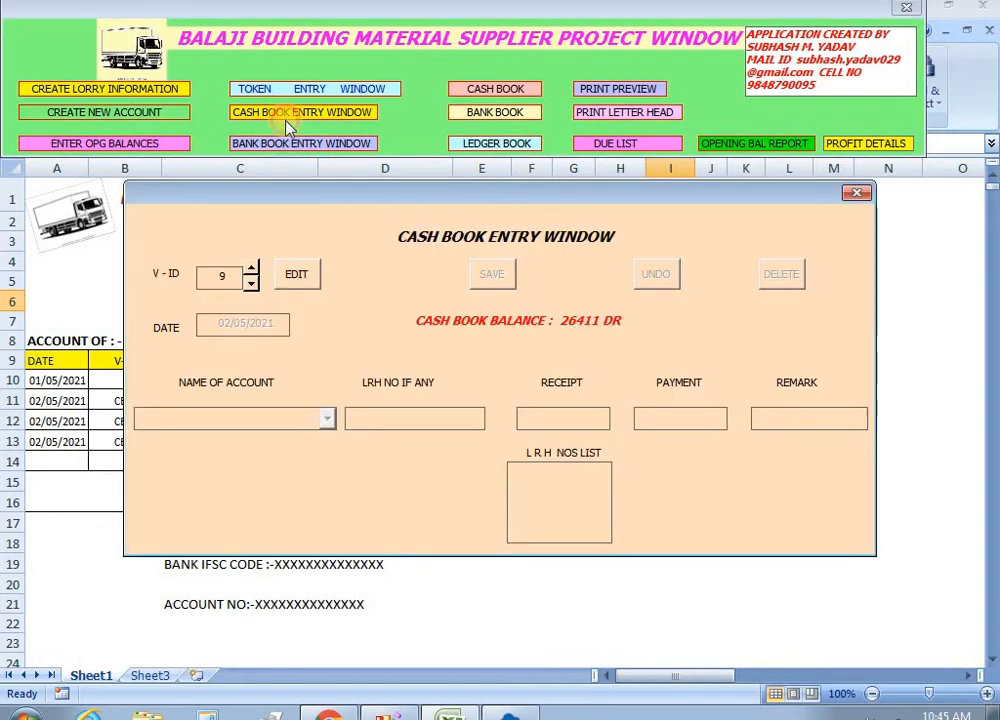
left_click(297, 276)
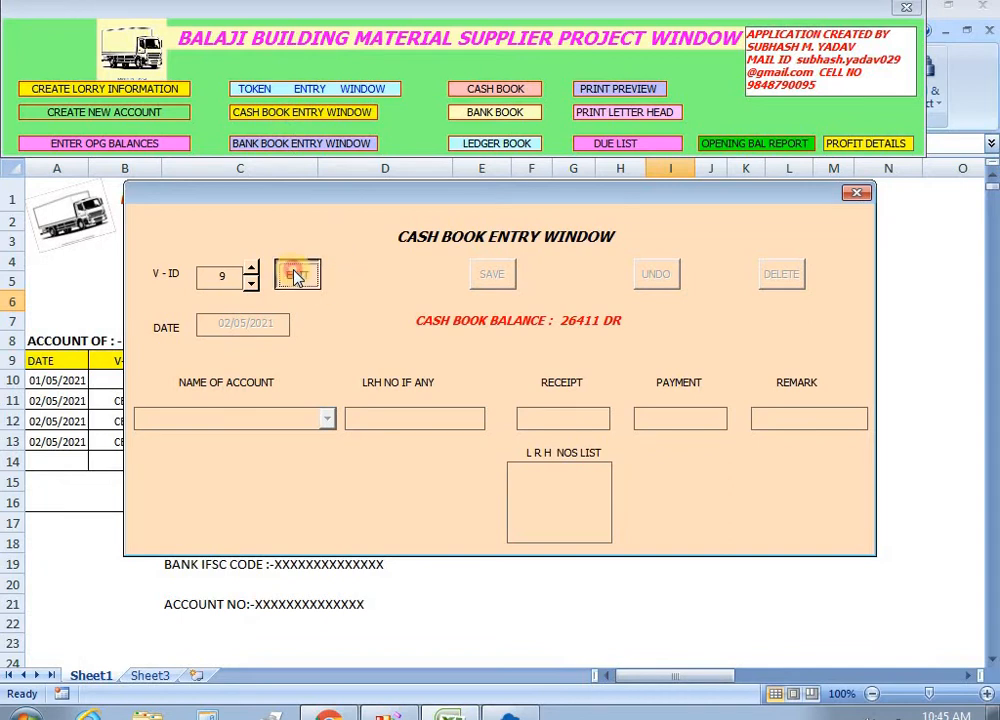
left_click(328, 420)
mouse_move(335, 475)
left_mouse_down()
mouse_move(333, 524)
mouse_move(330, 475)
left_mouse_up()
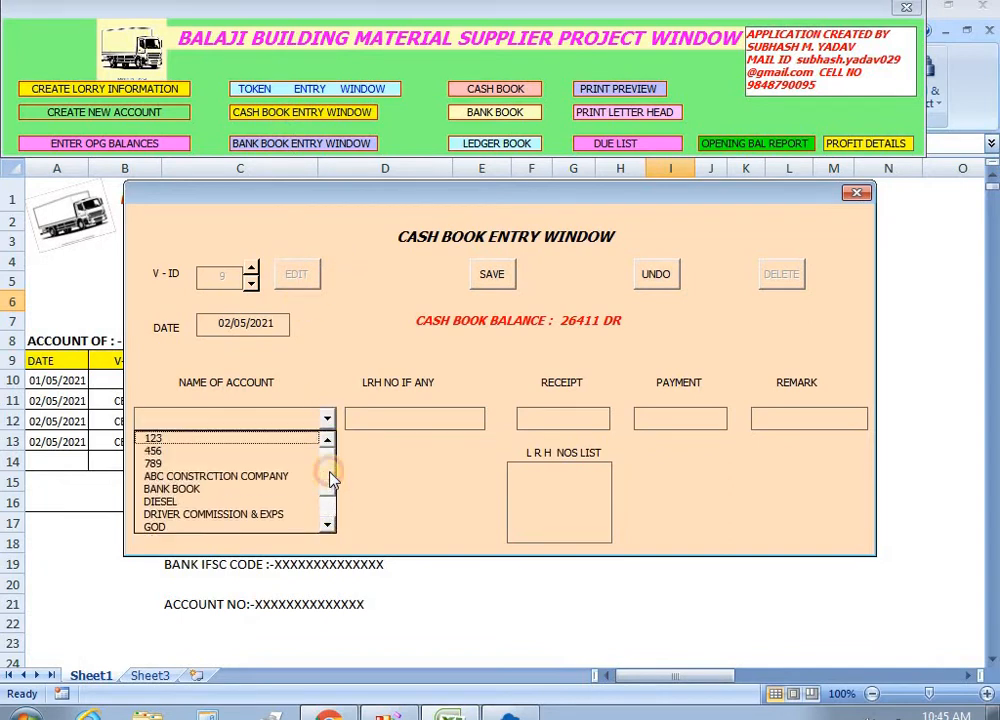
left_click(262, 441)
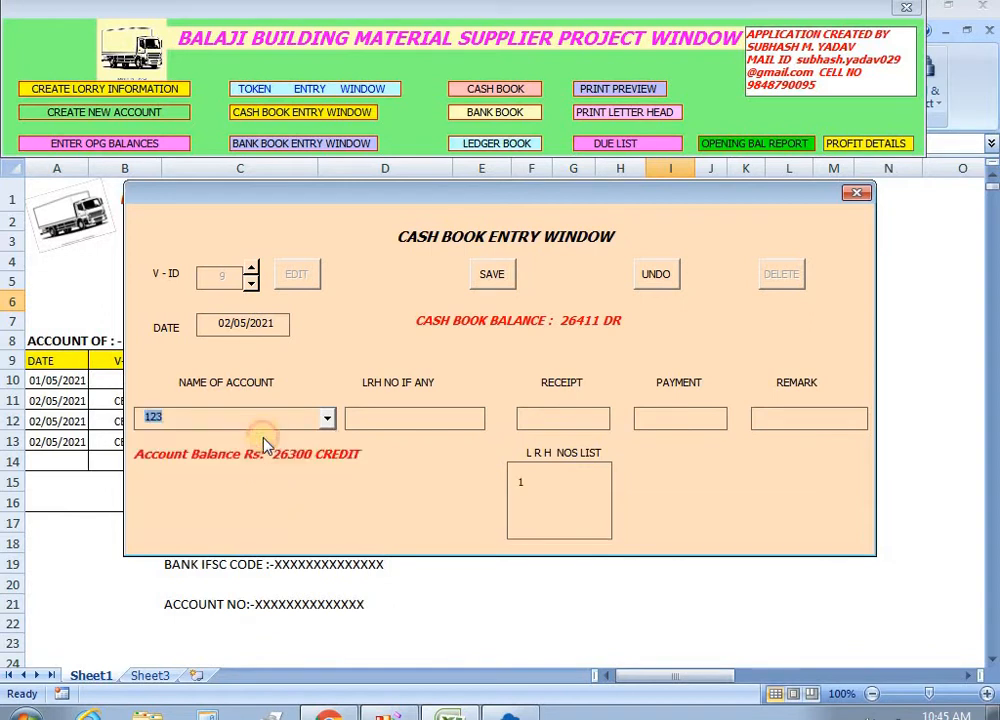
left_click(640, 421)
type("6300")
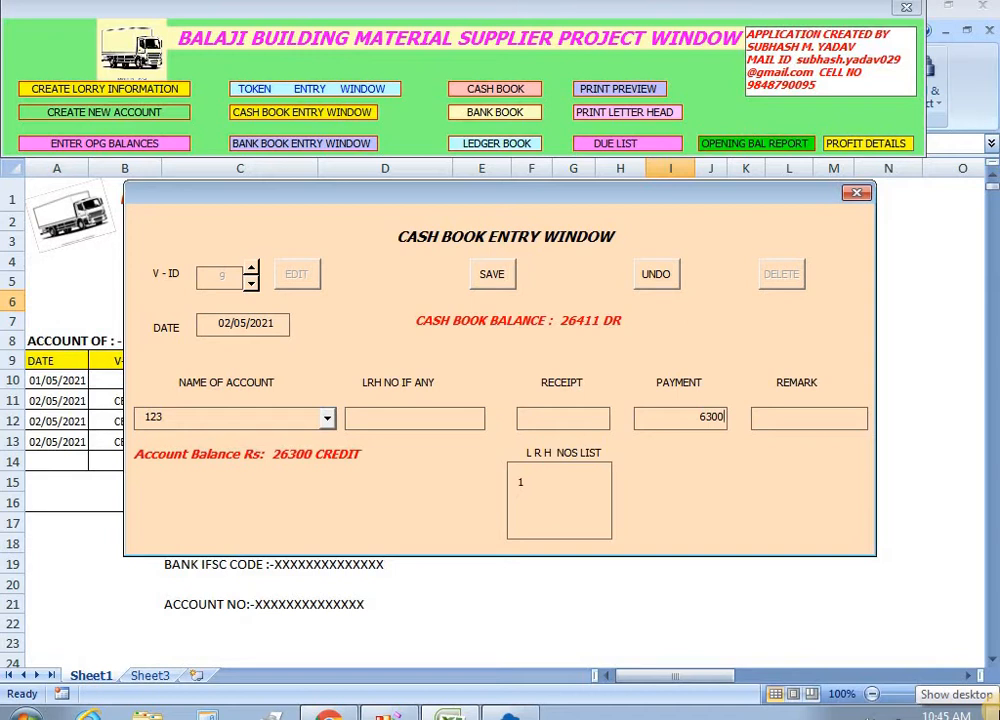
type("6000")
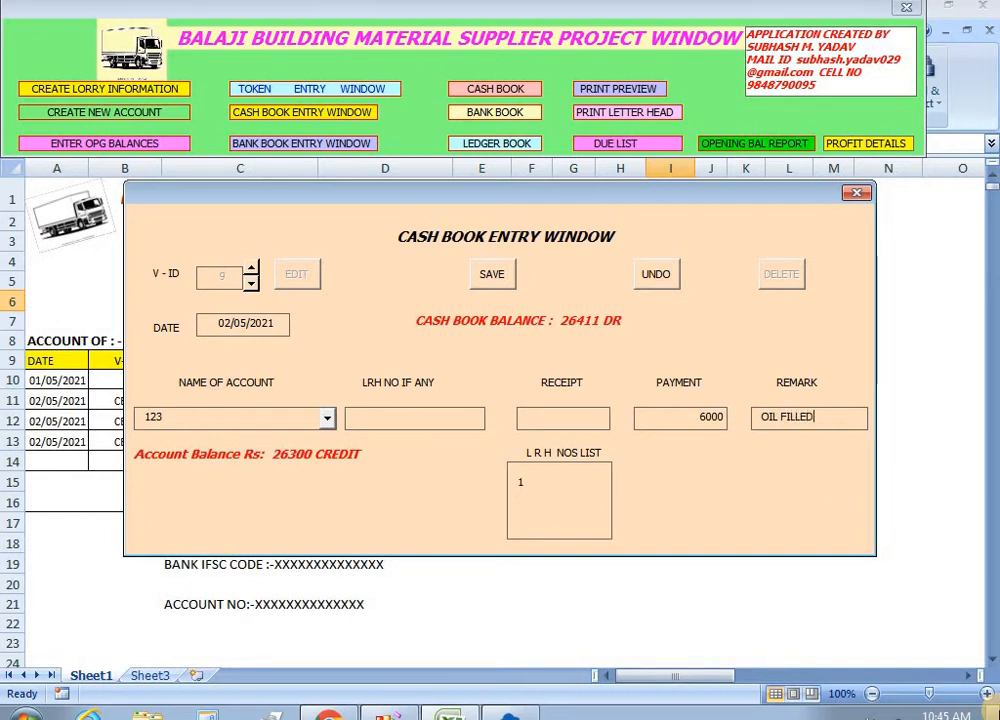
left_click(494, 278)
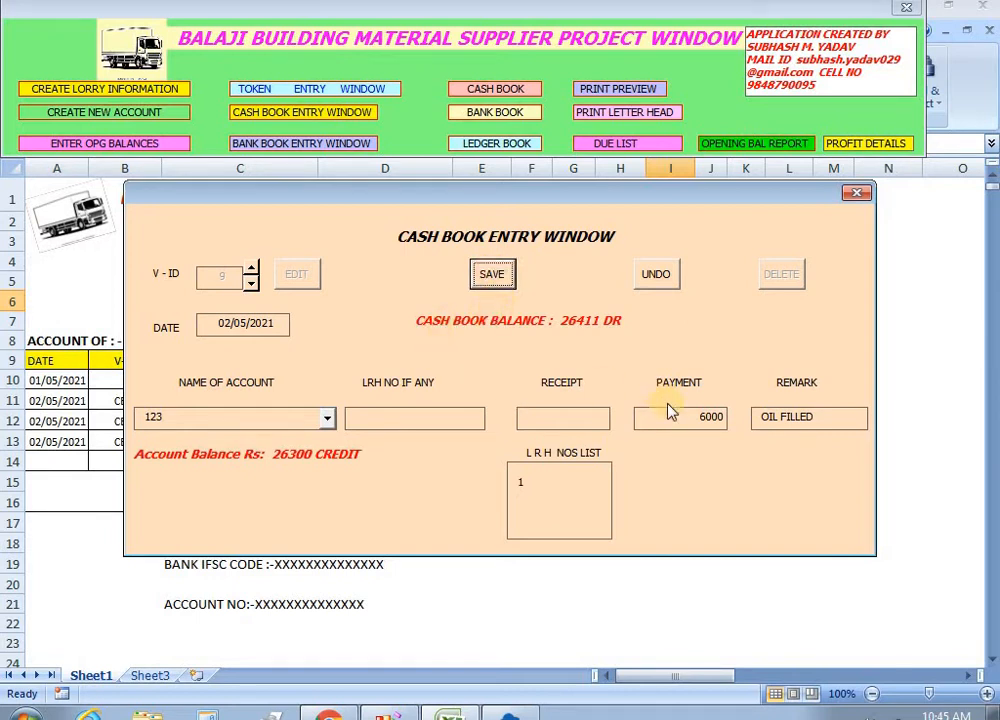
left_click(491, 276)
Save a 300 cash payment to account 123 remarked BEARING.
left_click(300, 277)
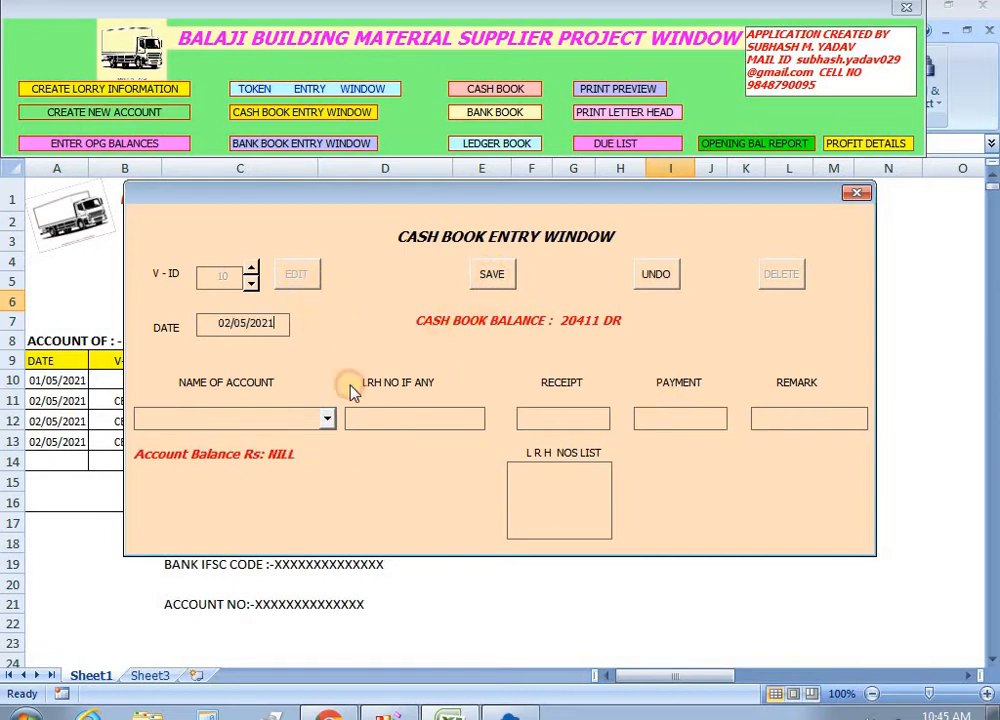
left_click(325, 425)
left_click(315, 440)
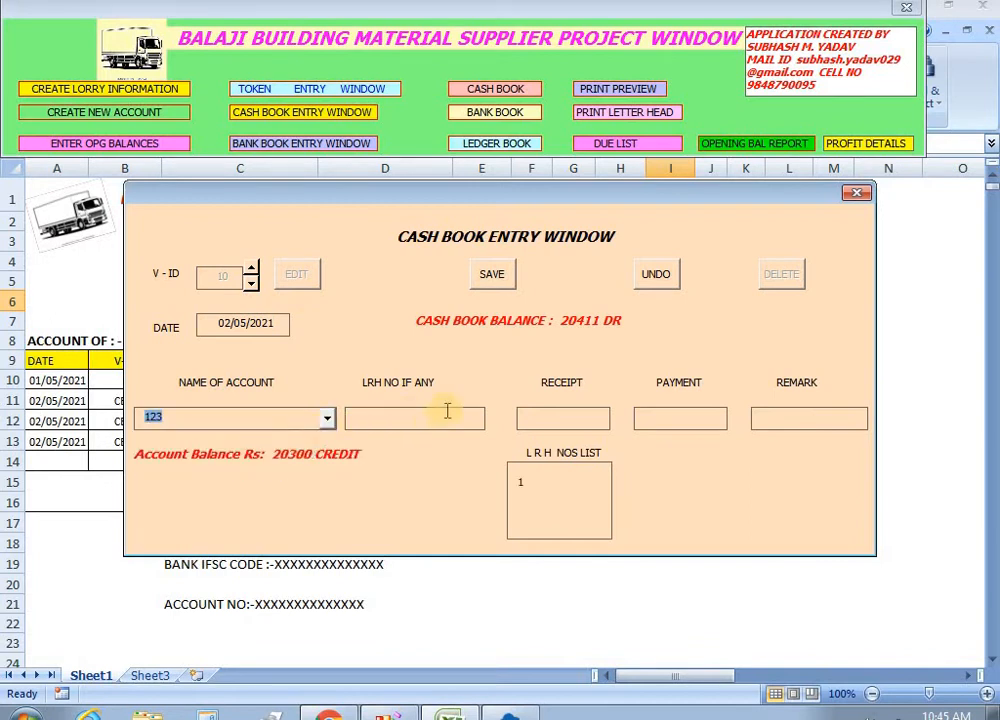
left_click(553, 424)
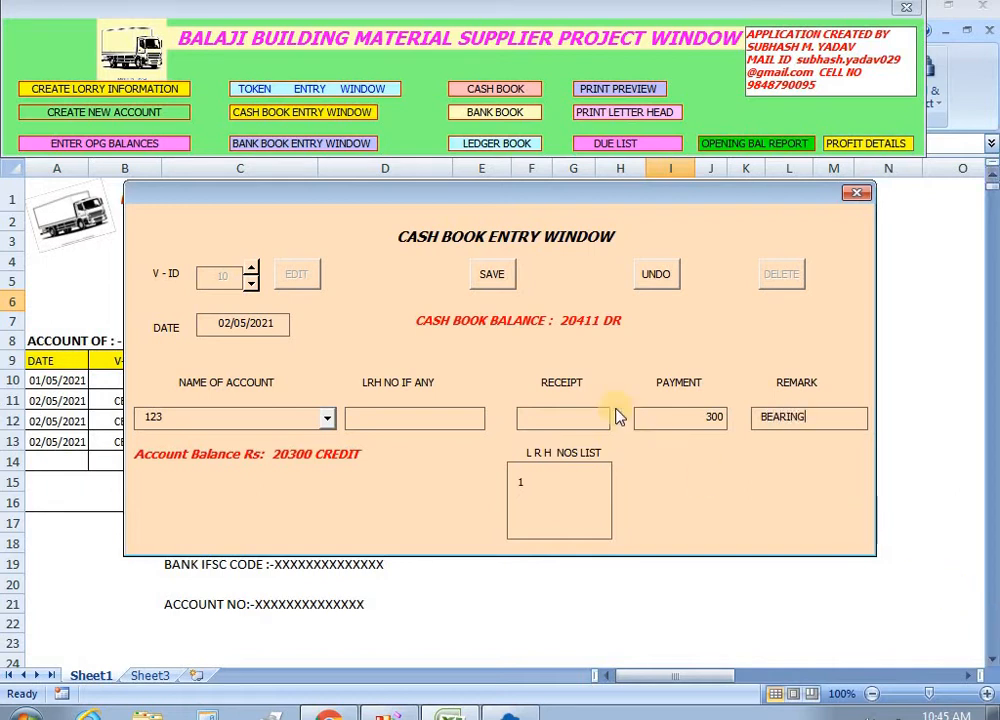
left_click(490, 284)
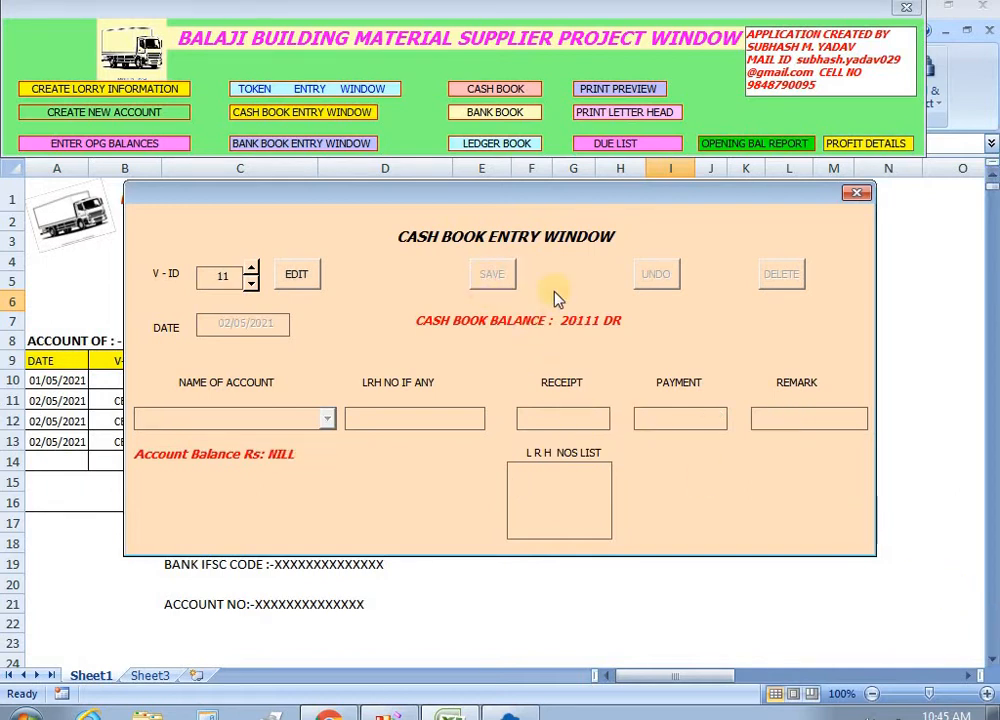
left_click(857, 193)
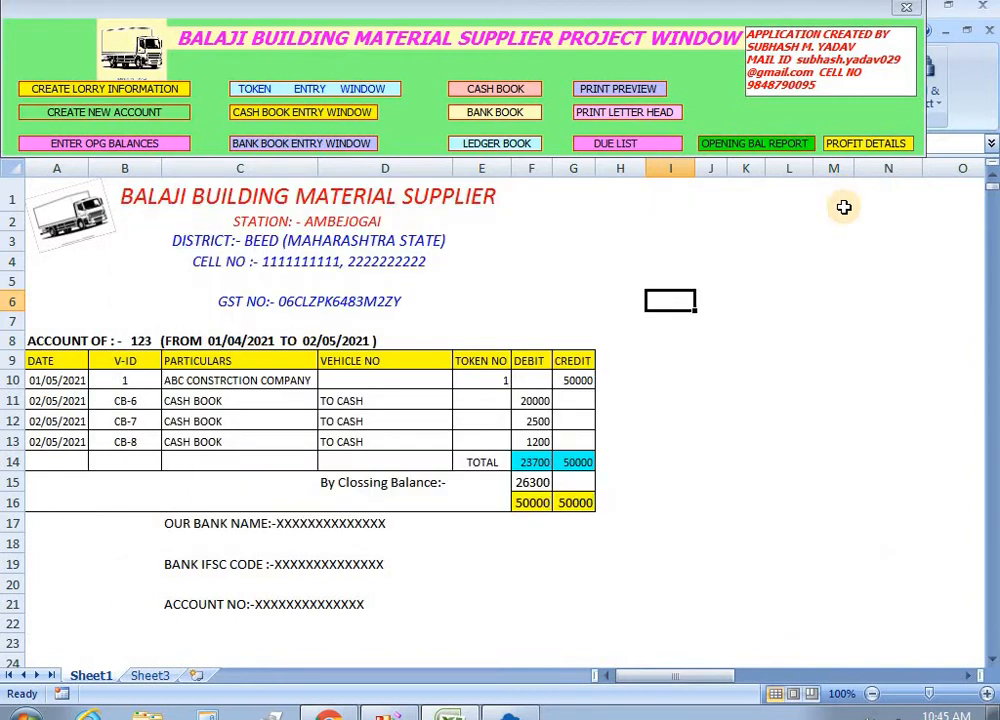
left_click(628, 147)
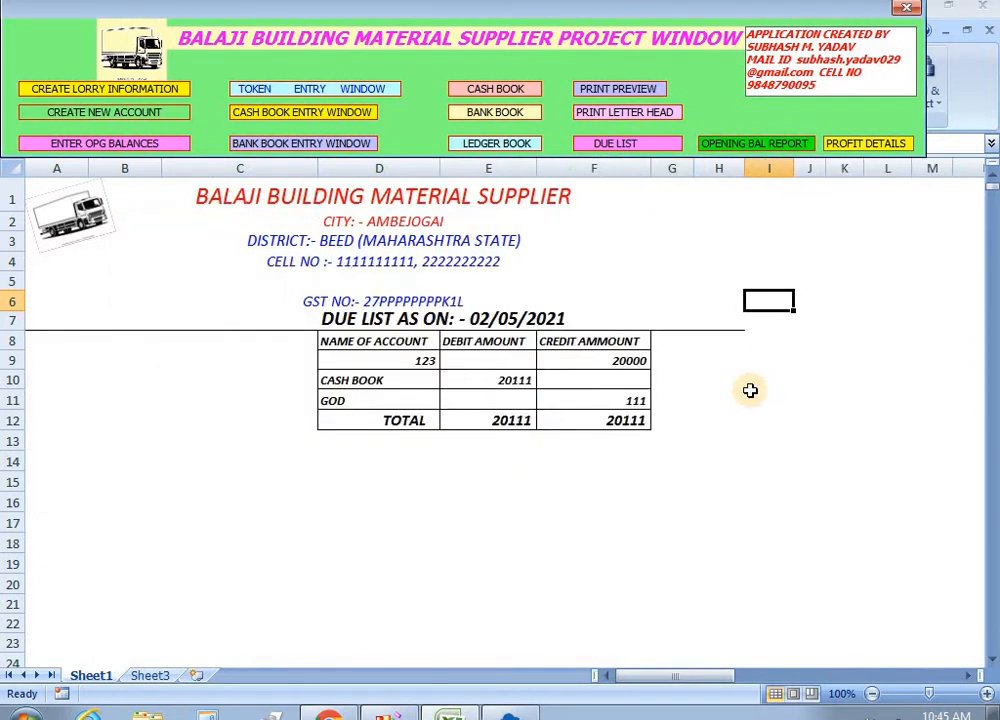
left_click(622, 364)
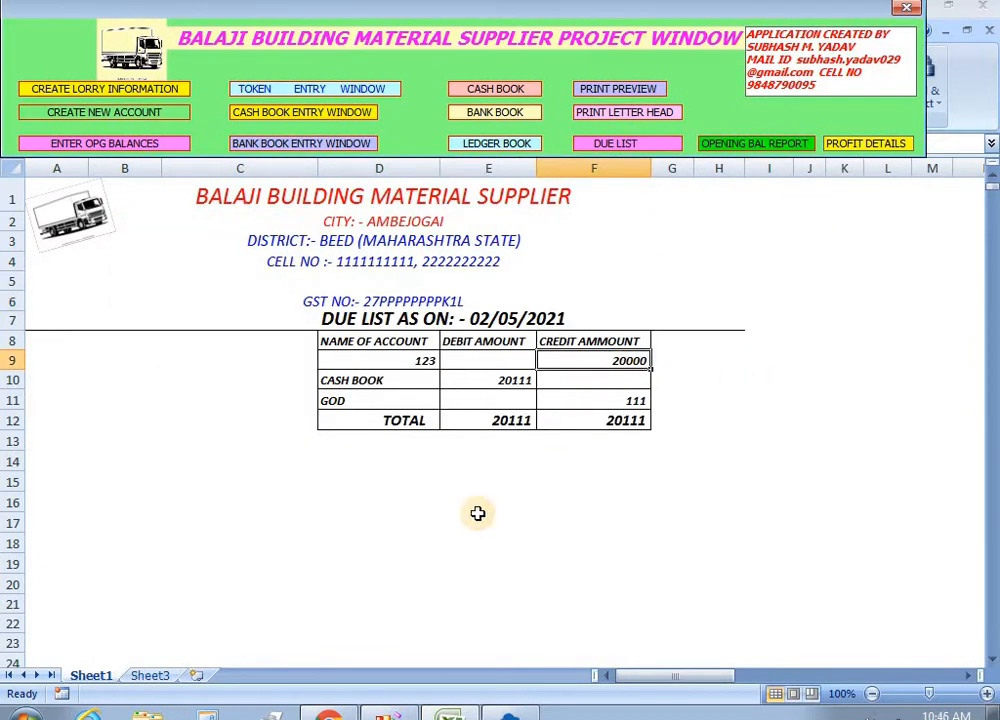
left_click(513, 140)
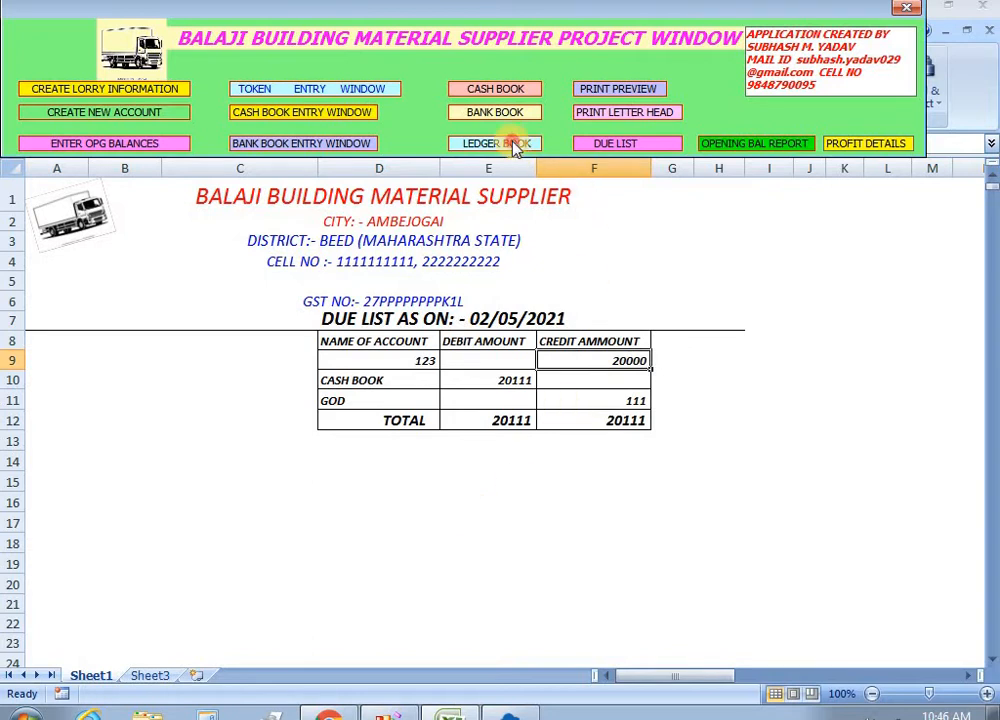
left_click(740, 208)
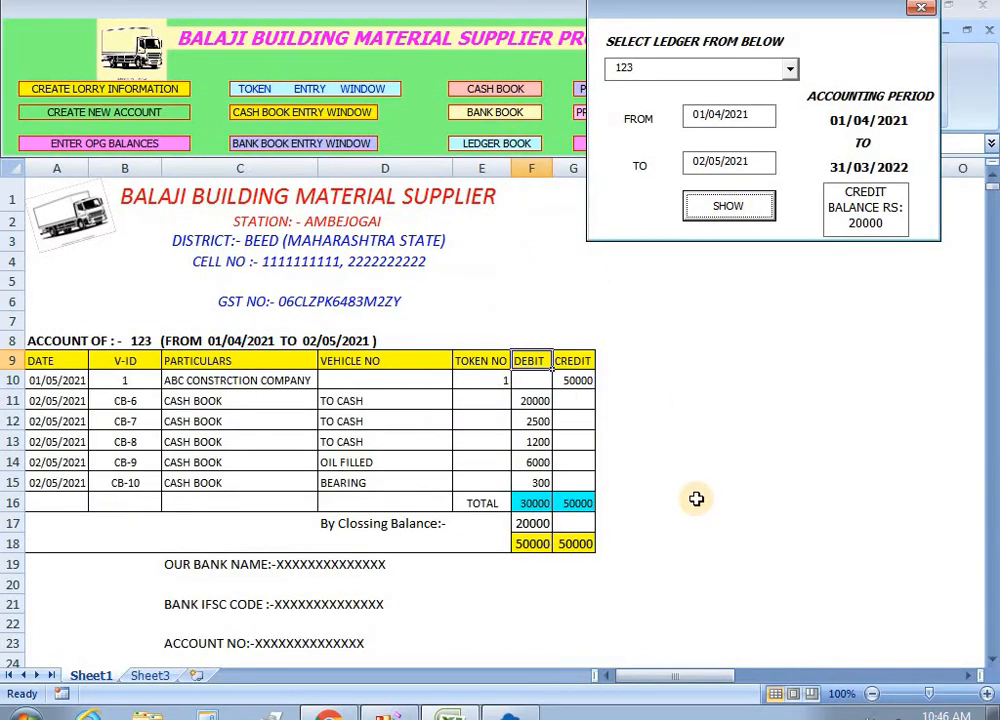
left_click(534, 524)
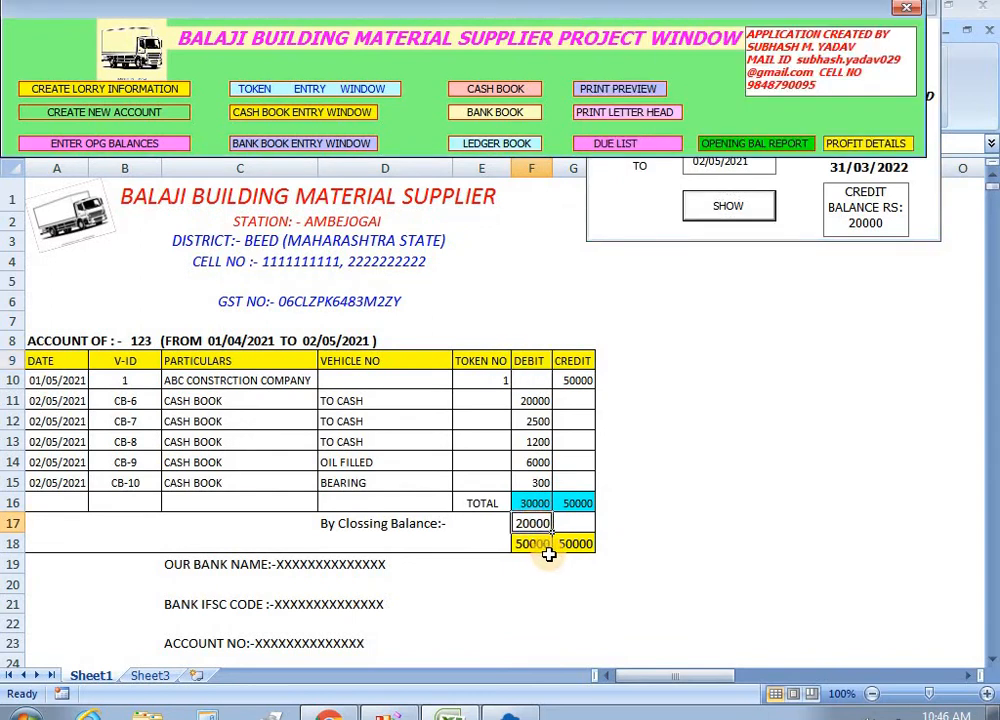
left_click(466, 524)
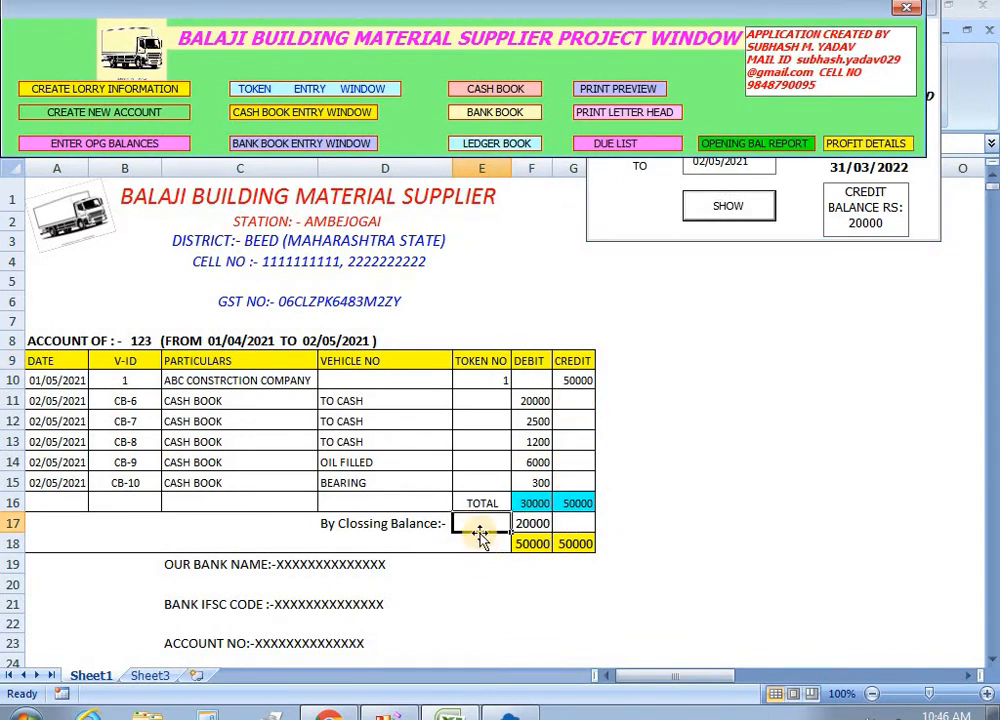
left_click(530, 522)
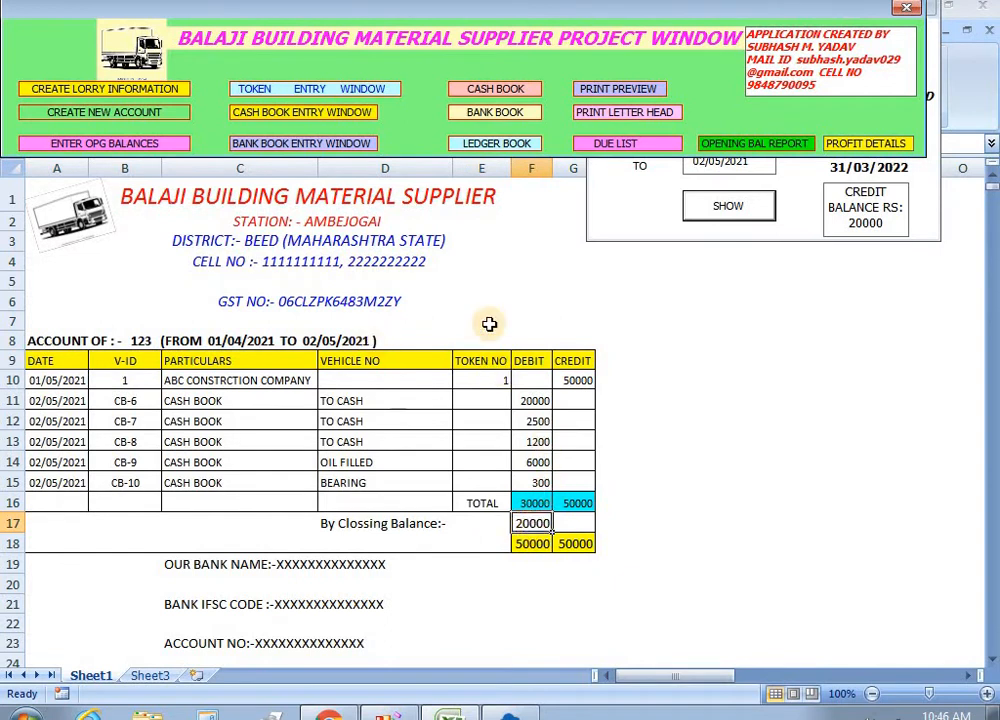
left_click(636, 225)
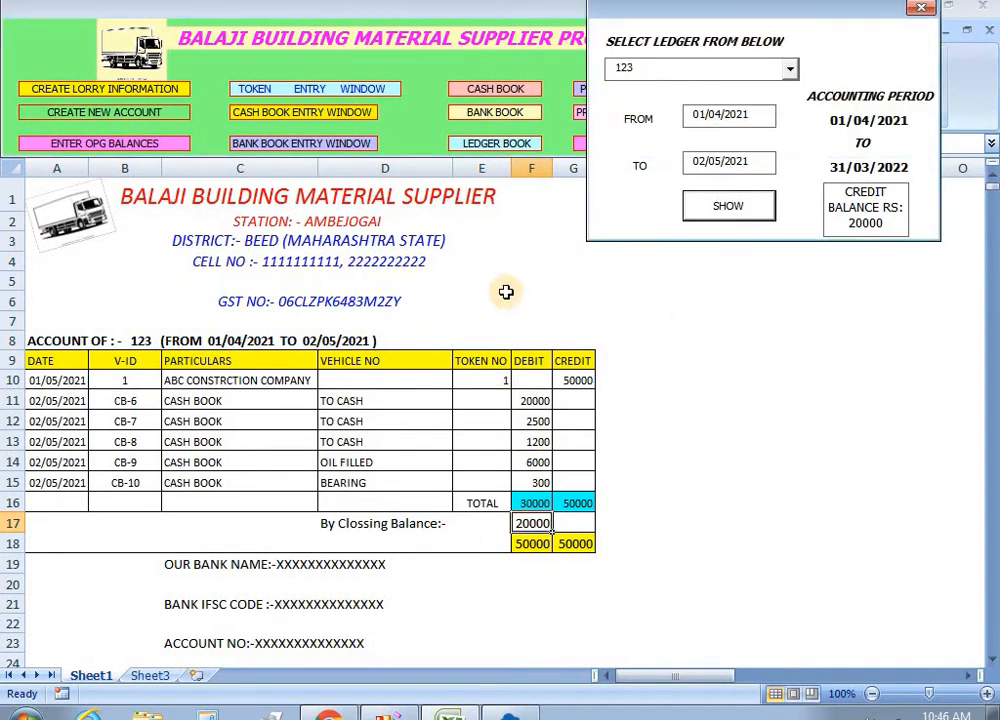
left_click(920, 8)
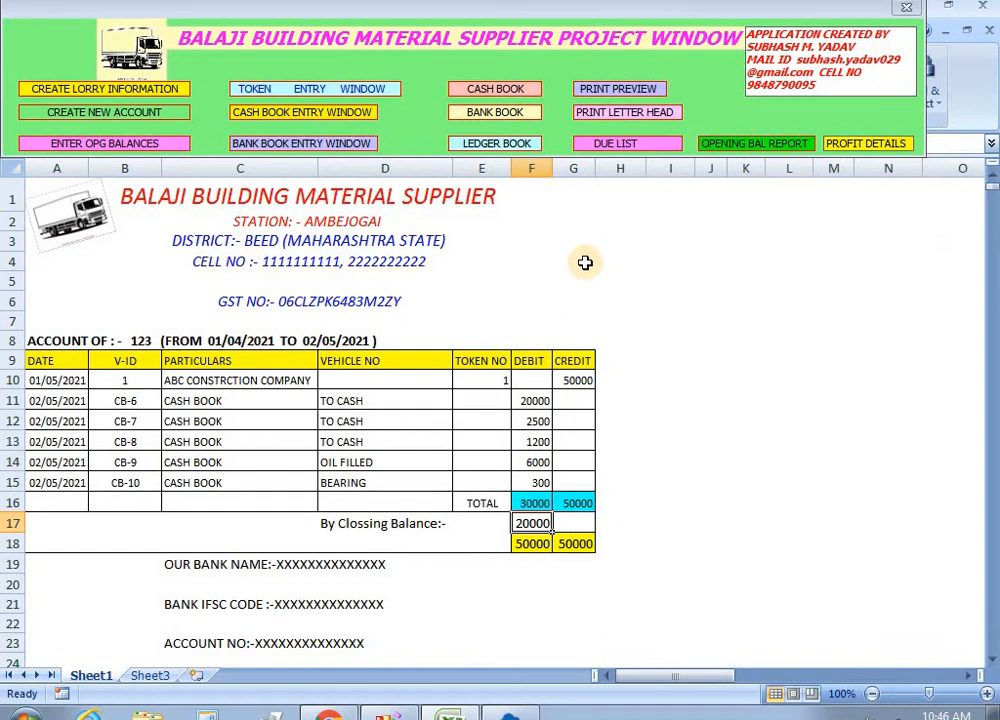
left_click(627, 295)
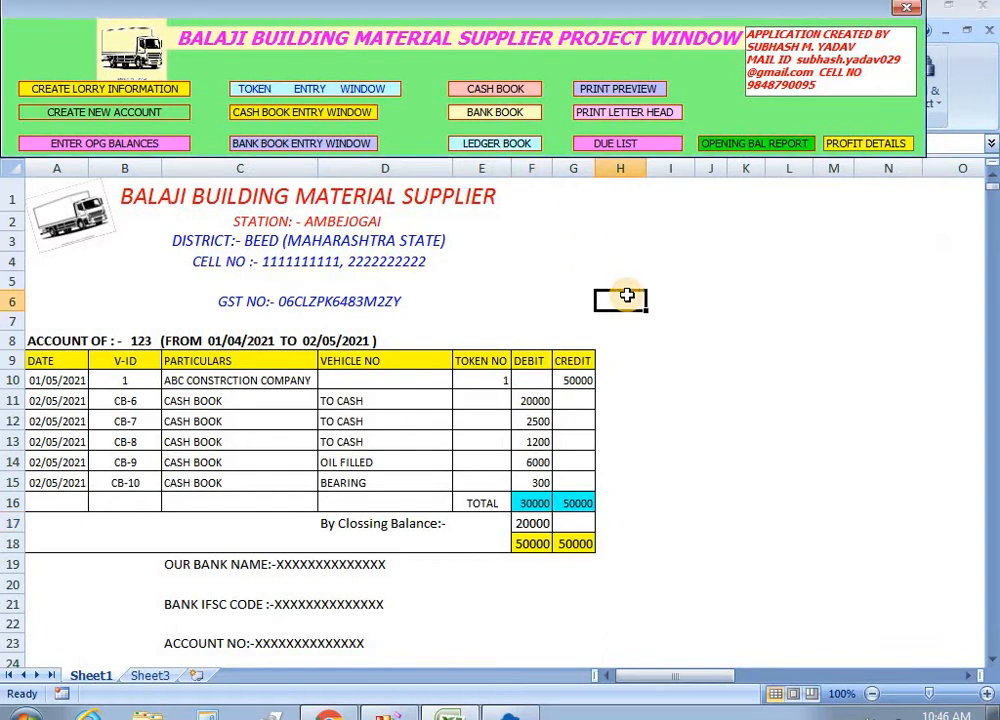
Show the cash book for 01/04/2021–02/05/2021 and check its 10000 receipts and payments.
left_click(493, 89)
left_click(711, 213)
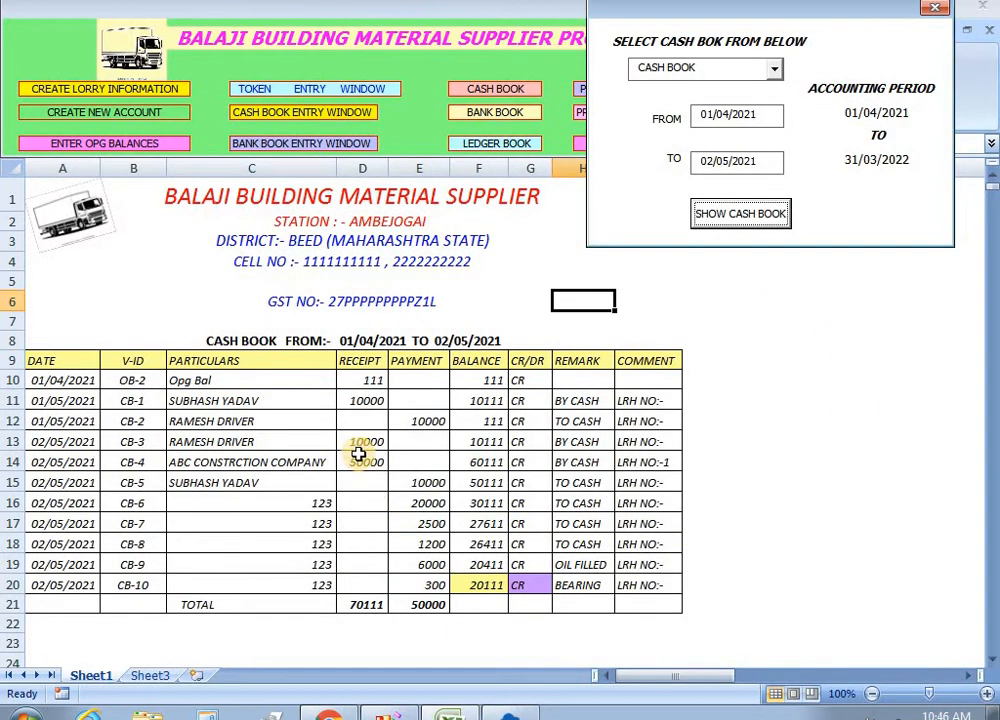
left_click(376, 403)
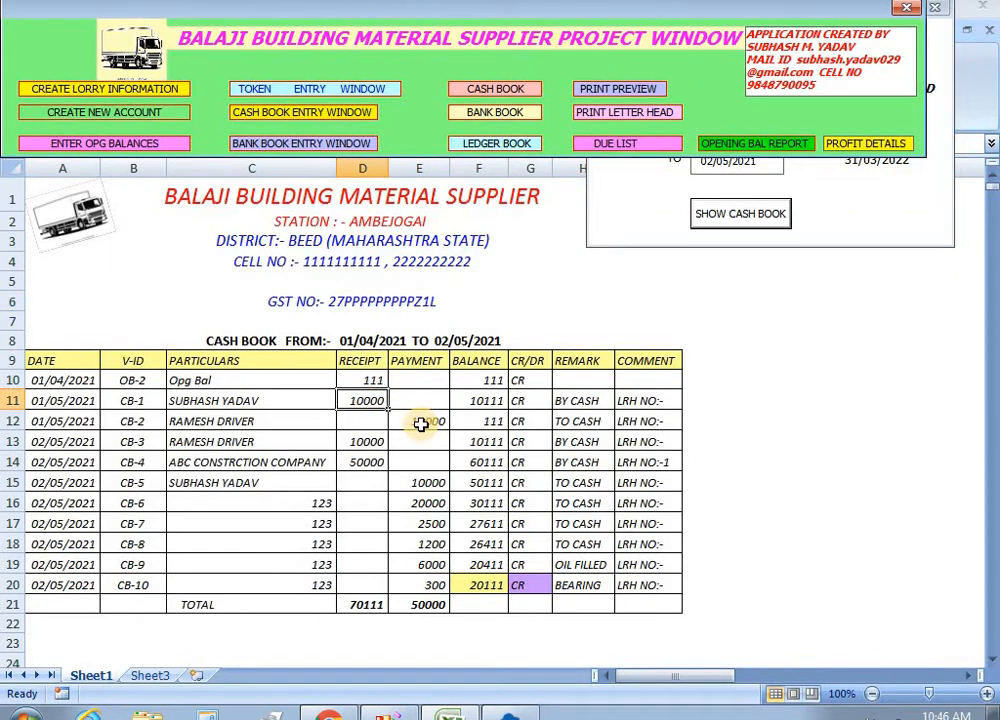
left_click(421, 424)
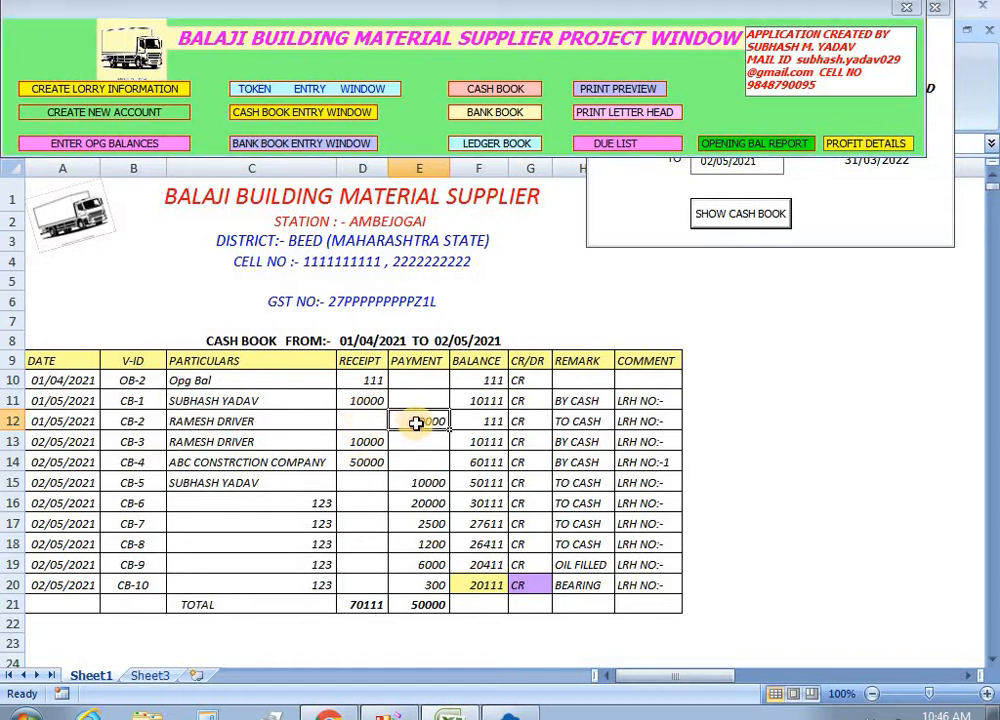
left_click(364, 441)
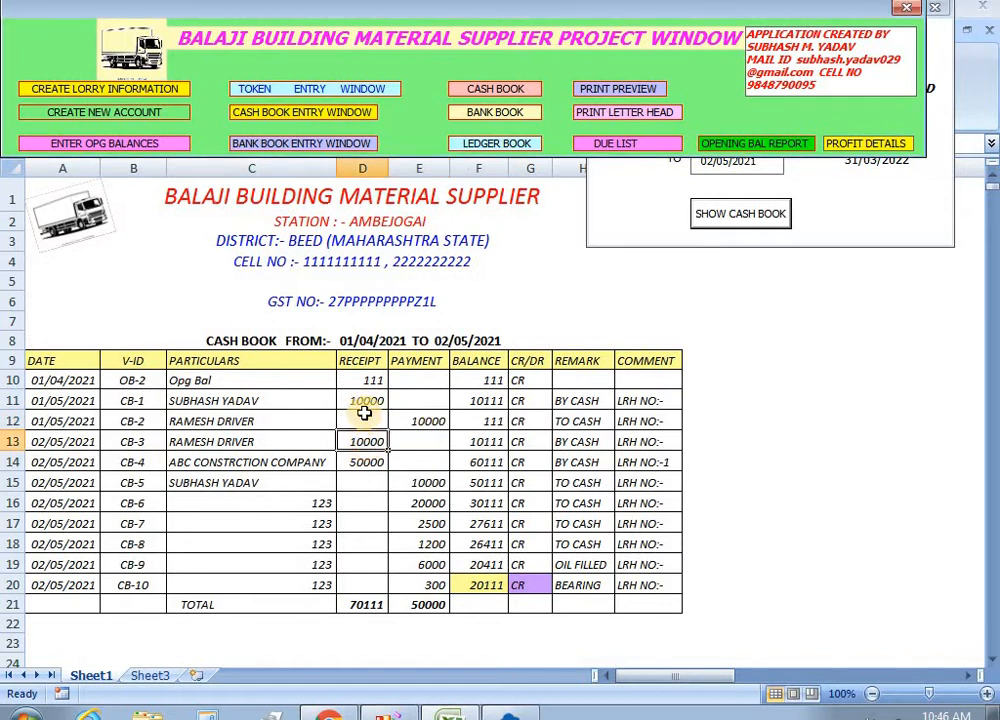
left_click(364, 401)
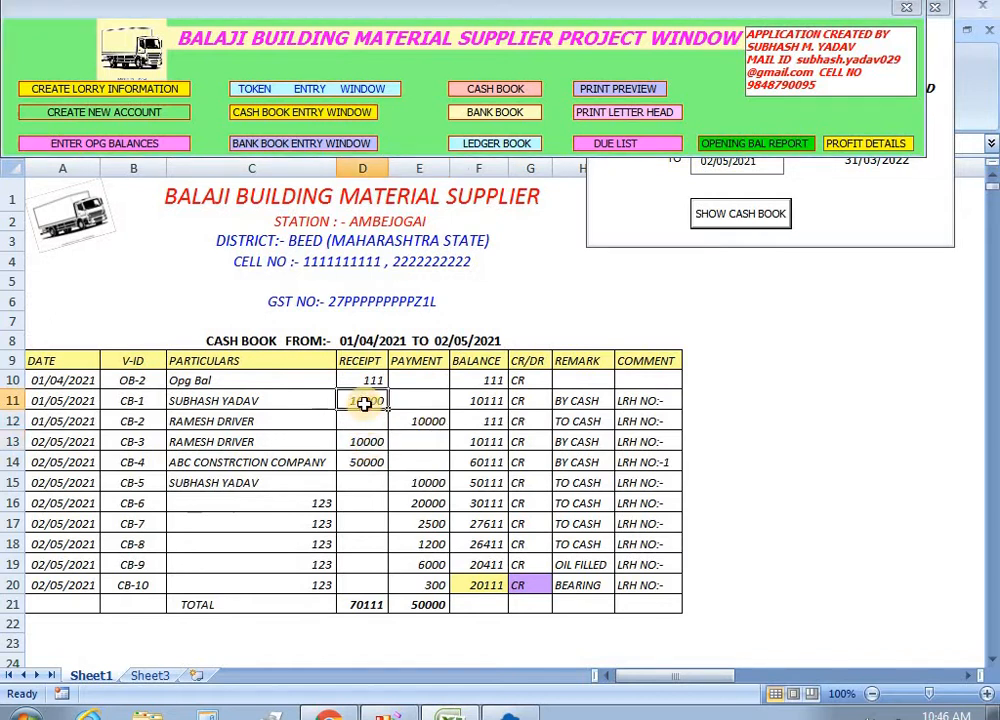
left_click(430, 487)
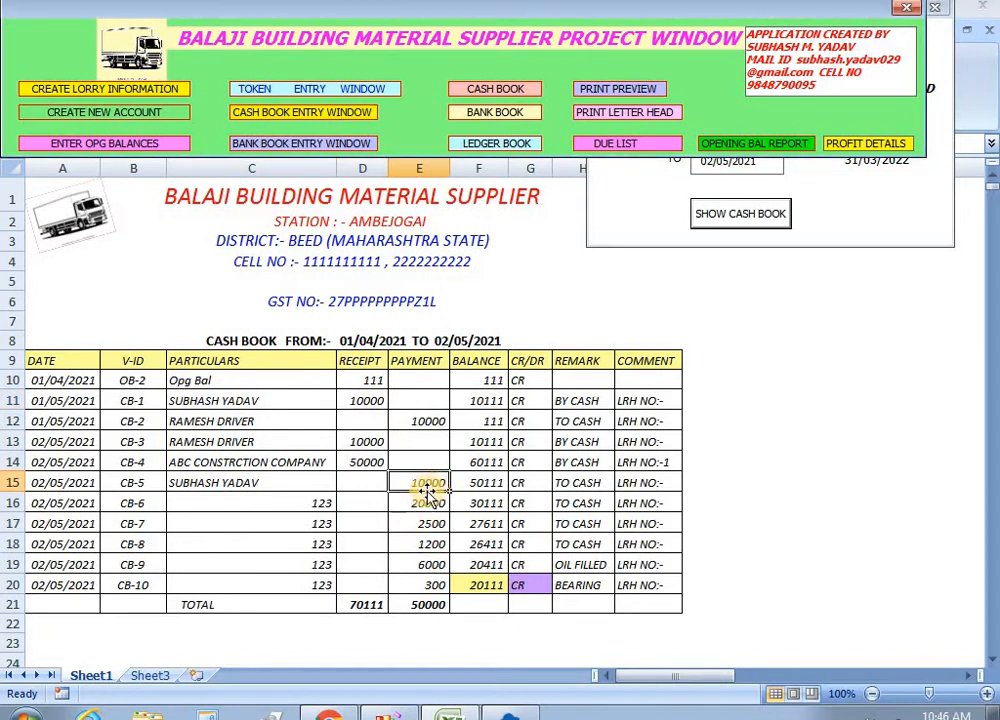
Check the 20000, 2500, 1200, 6000 and 300 payments, then close the cash book selection form.
left_click(432, 505)
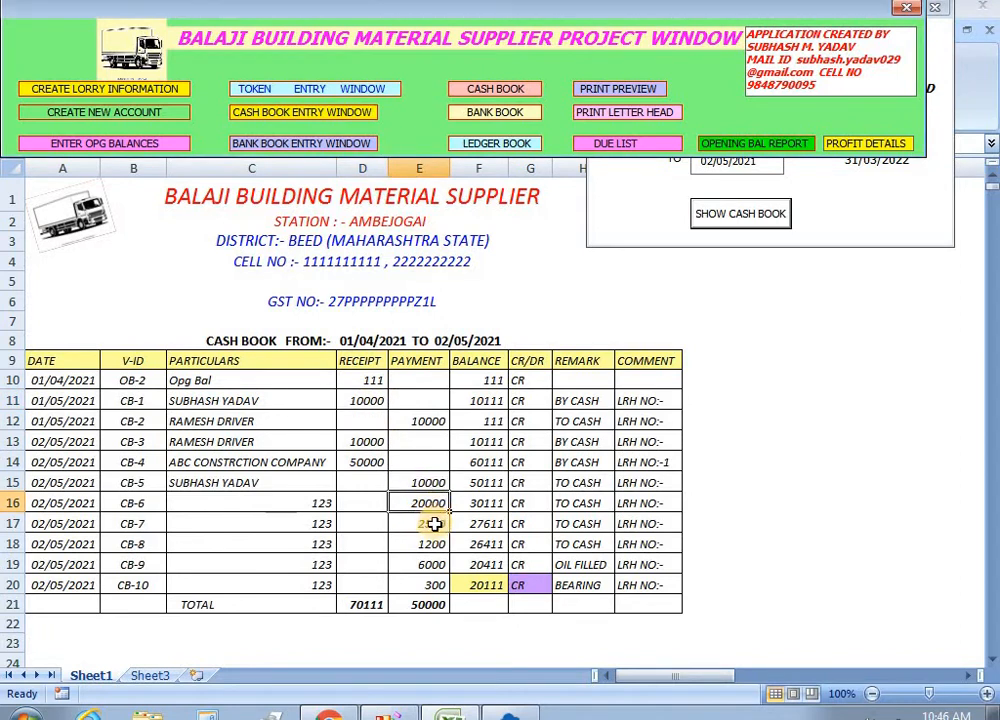
left_click(436, 528)
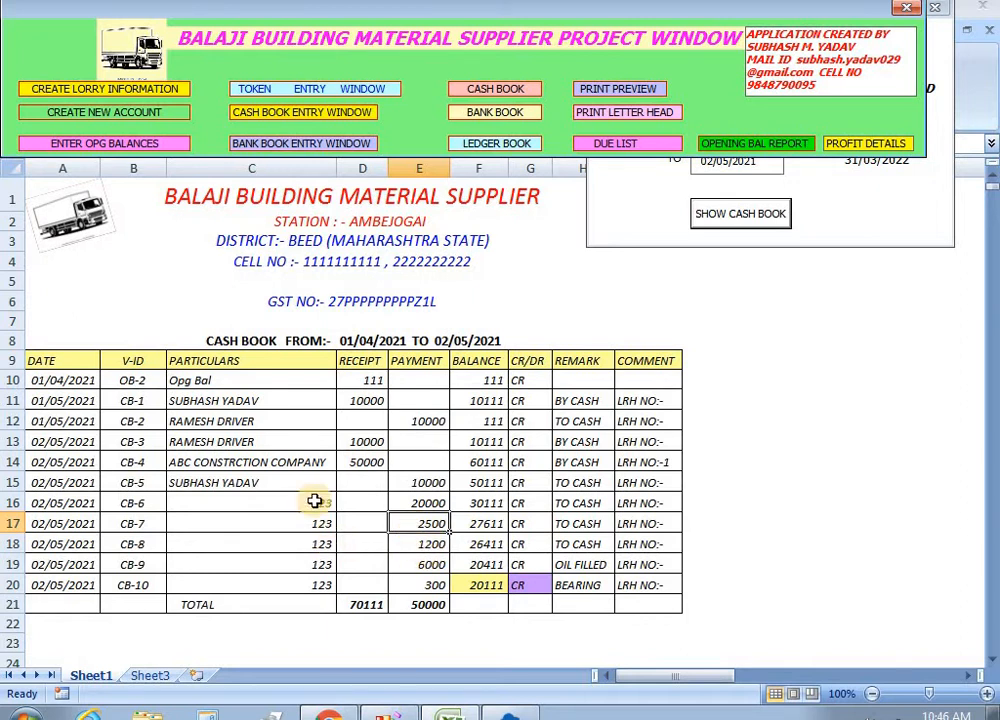
left_click(435, 545)
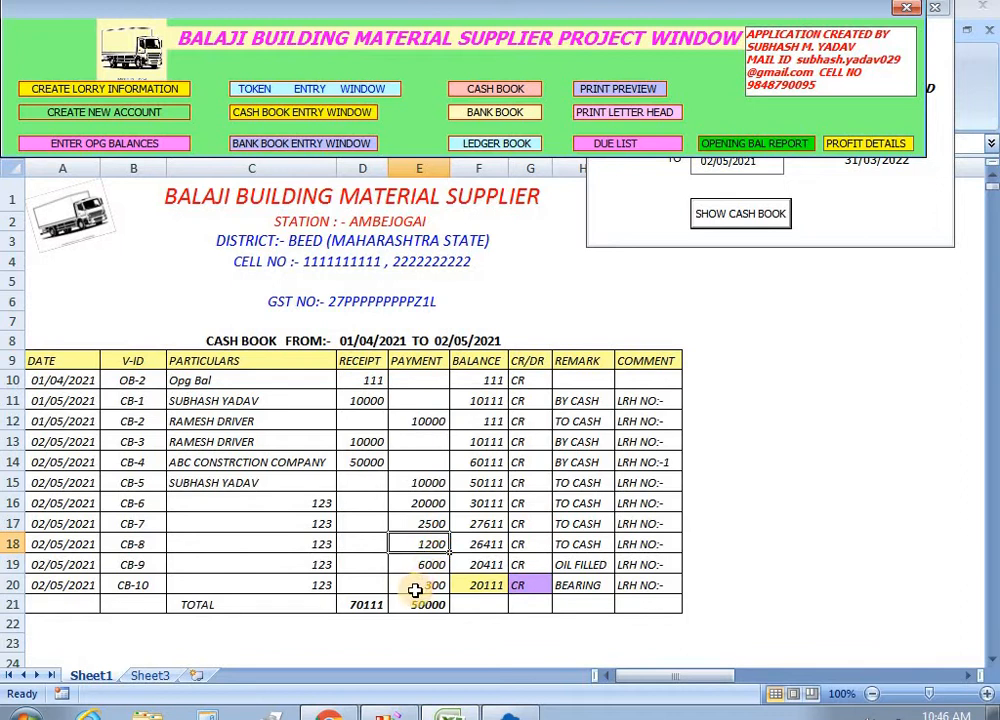
left_click(427, 565)
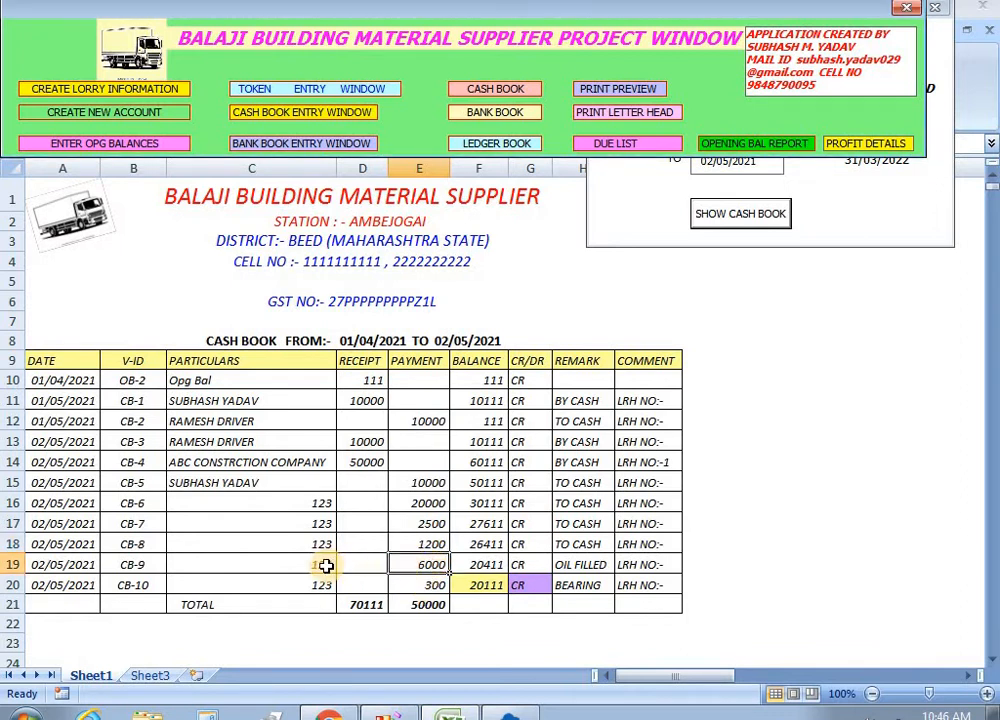
left_click(426, 589)
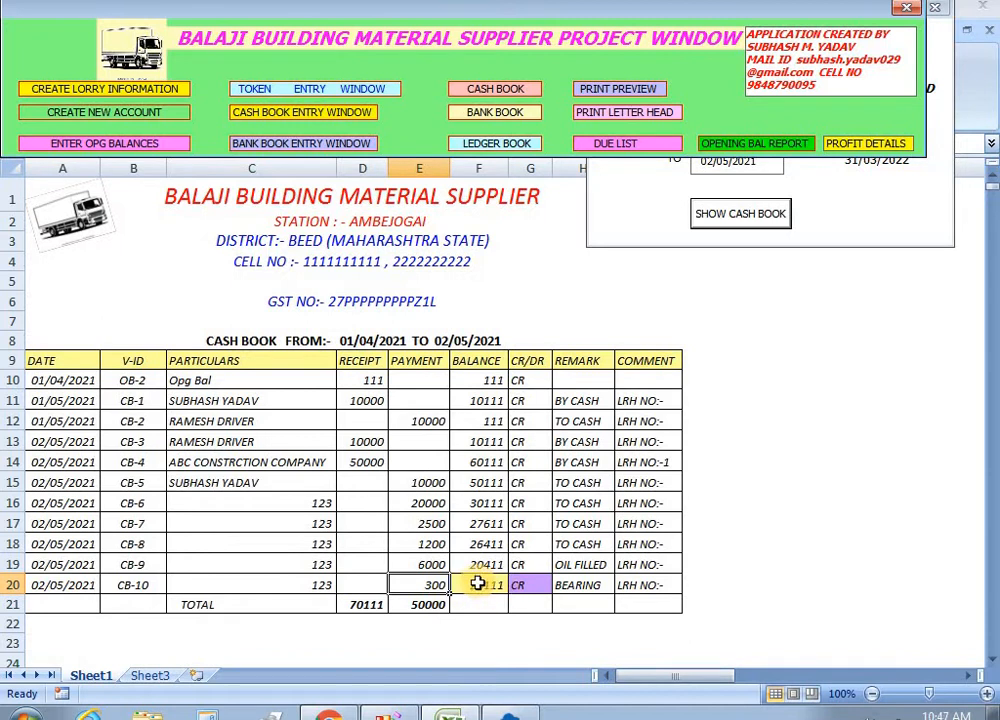
left_click(848, 214)
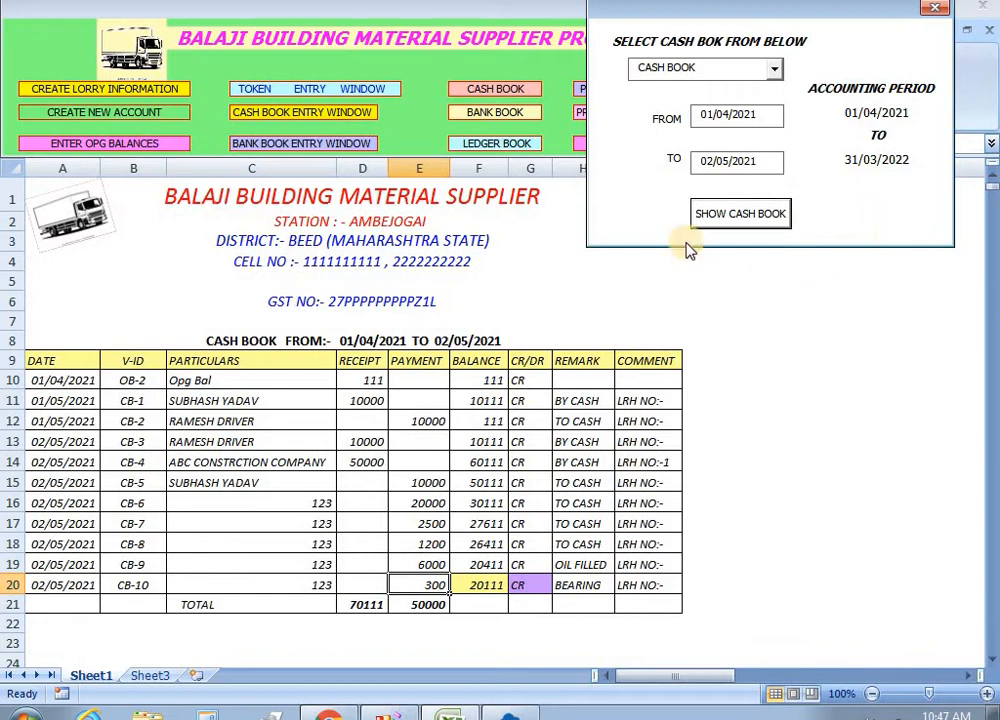
left_click(934, 8)
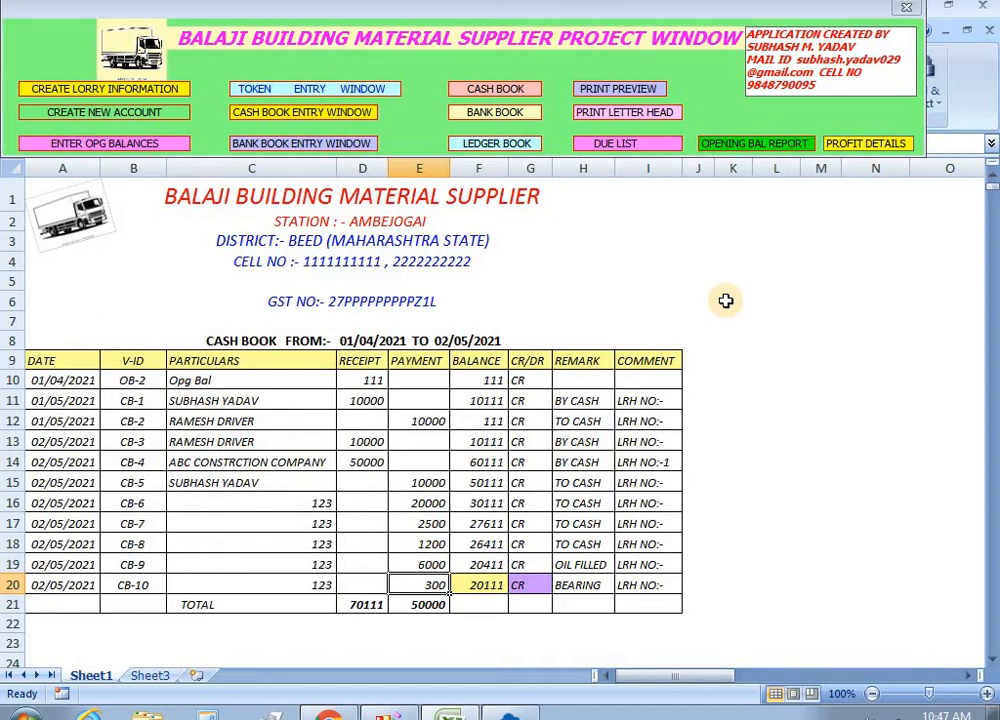
left_click(676, 282)
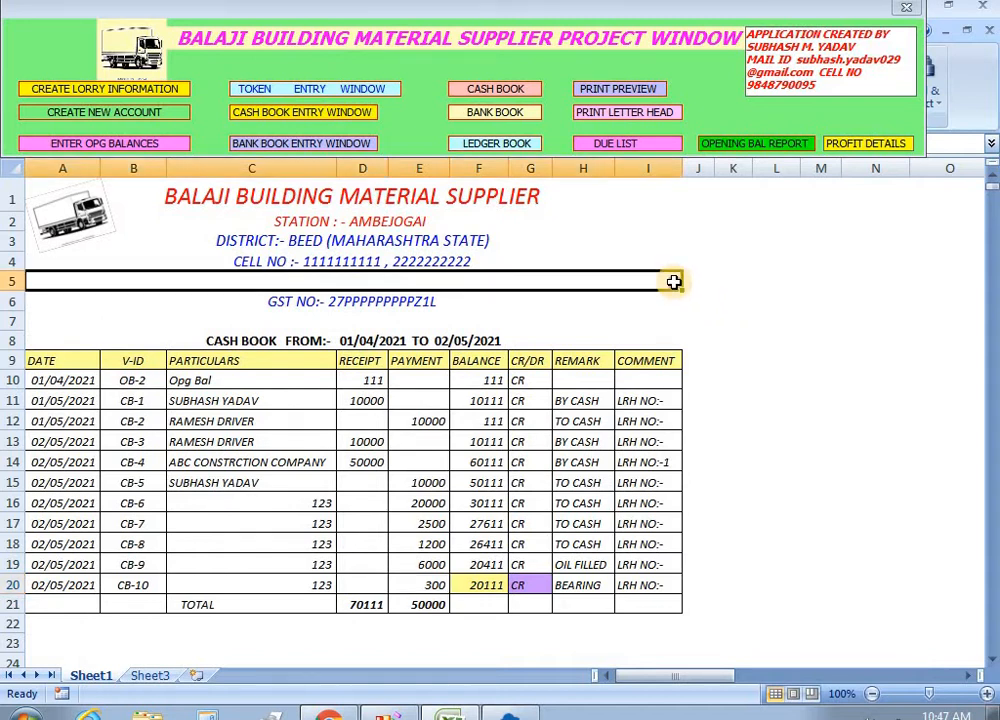
Create and save a new lorry number 'xxx' in the lorry entry form, then close it.
left_click(147, 95)
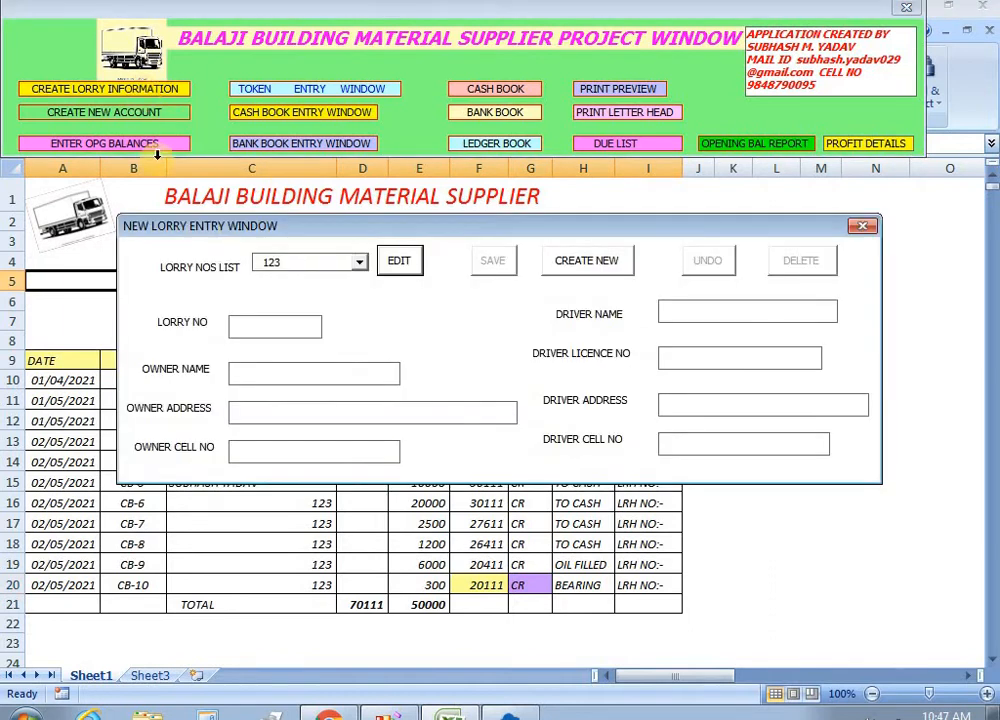
left_click(357, 262)
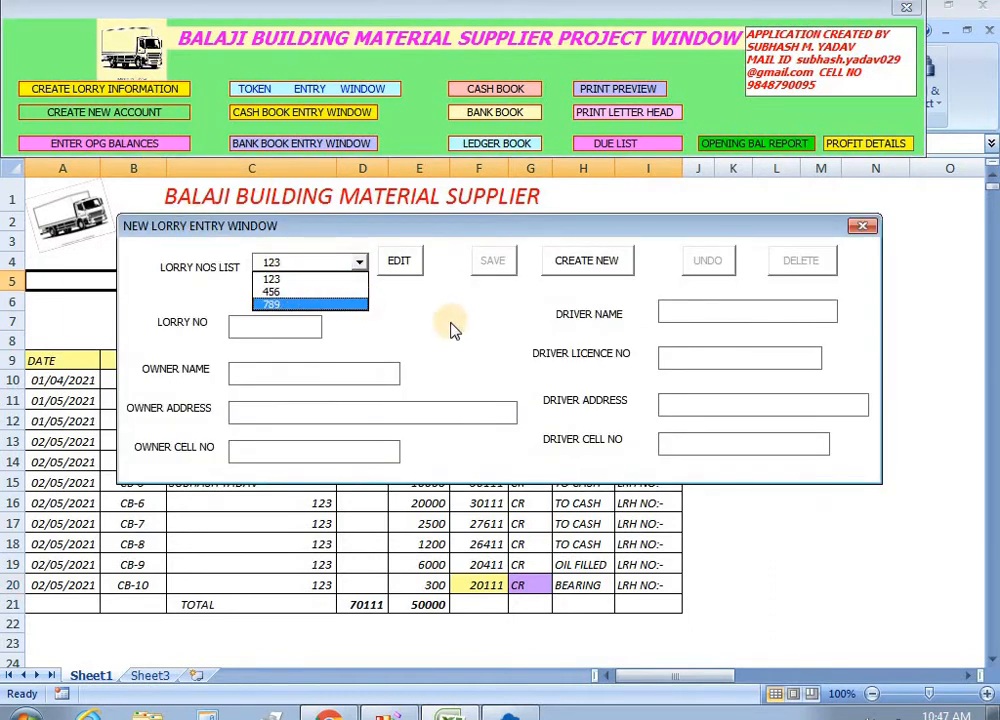
left_click(585, 260)
left_click(587, 262)
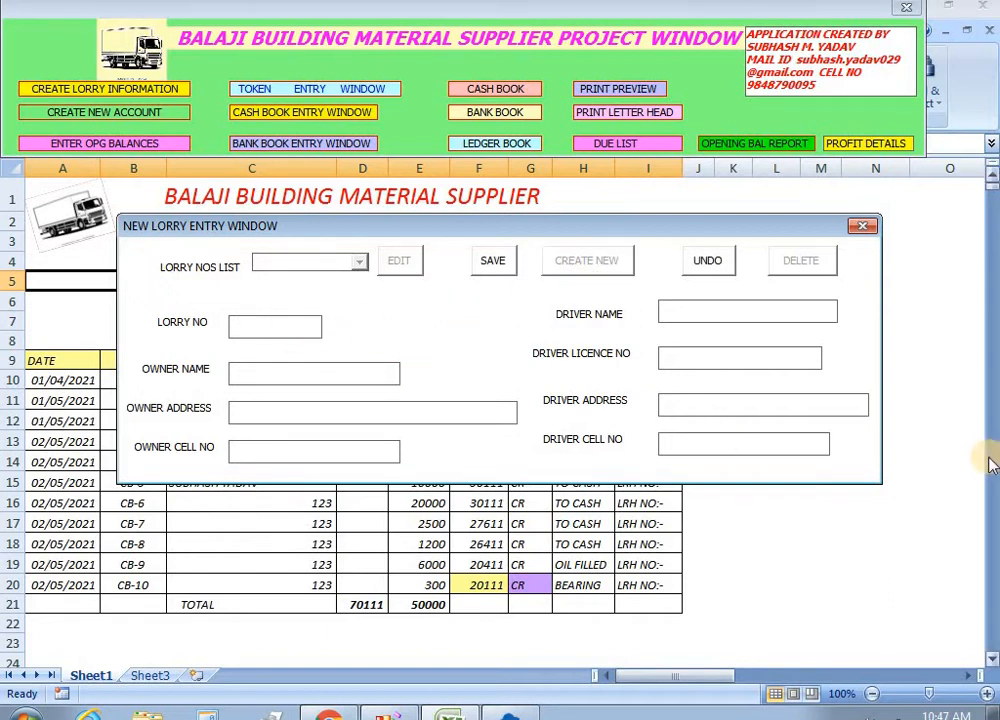
type("xxx")
left_click(495, 264)
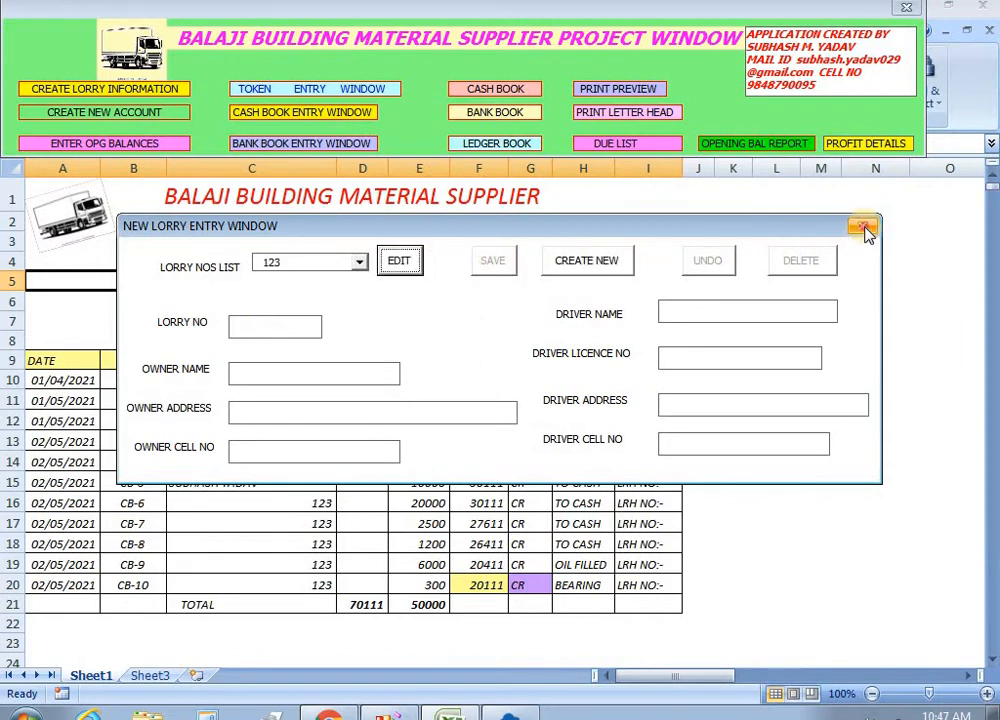
left_click(863, 228)
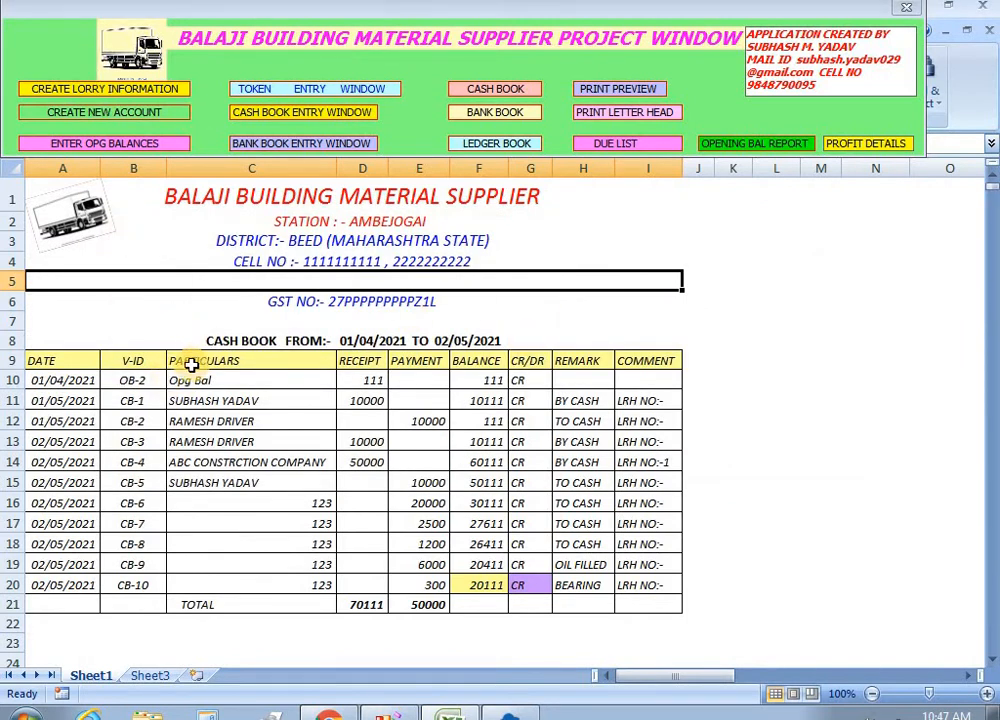
Start a new token with lorry XXXXX and consignor ABC CONSTRCTION COMPANY.
left_click(300, 90)
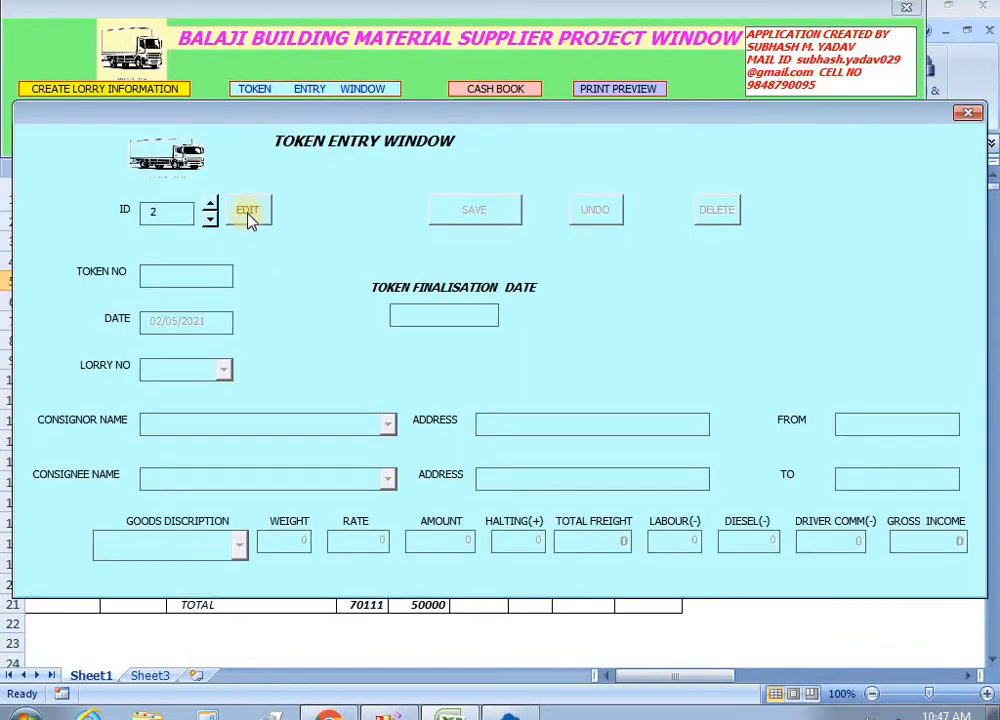
left_click(249, 212)
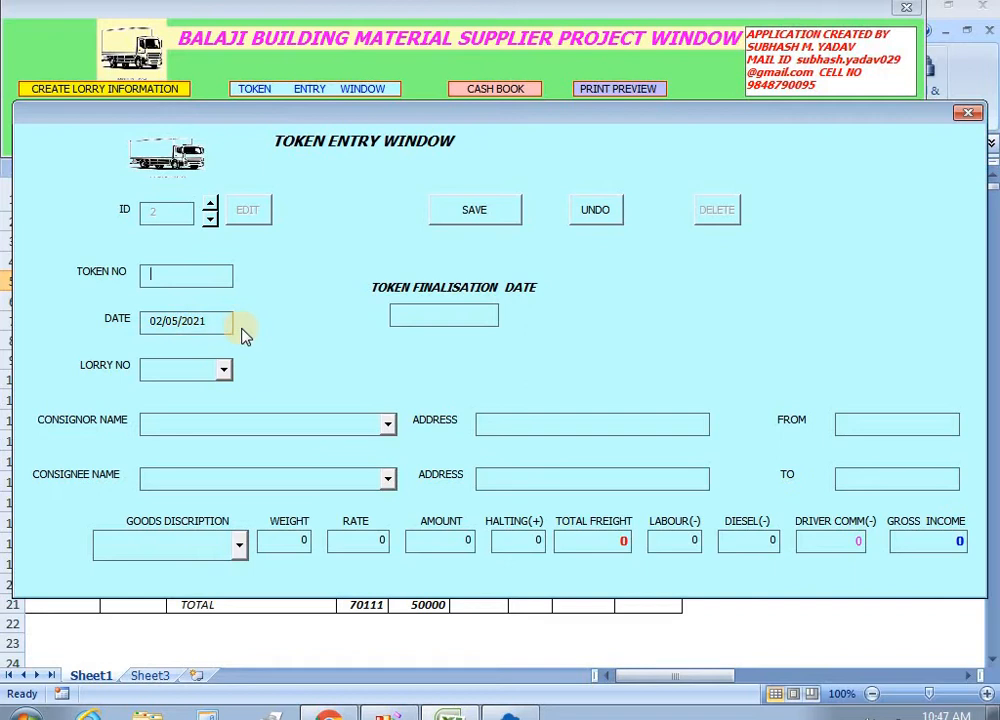
left_click(223, 370)
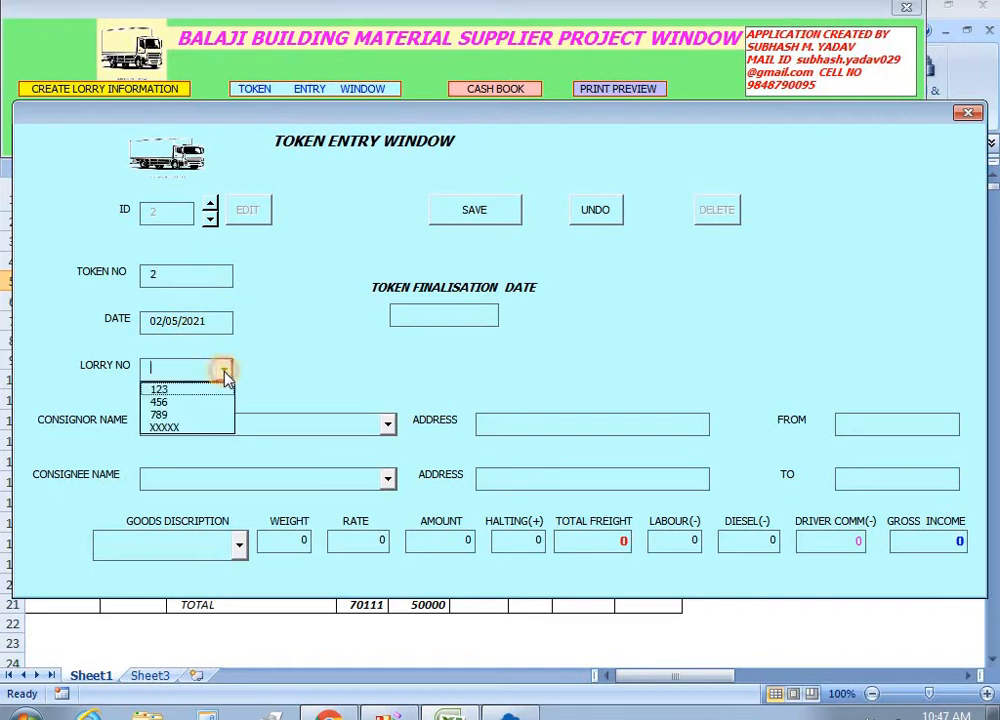
left_click(185, 428)
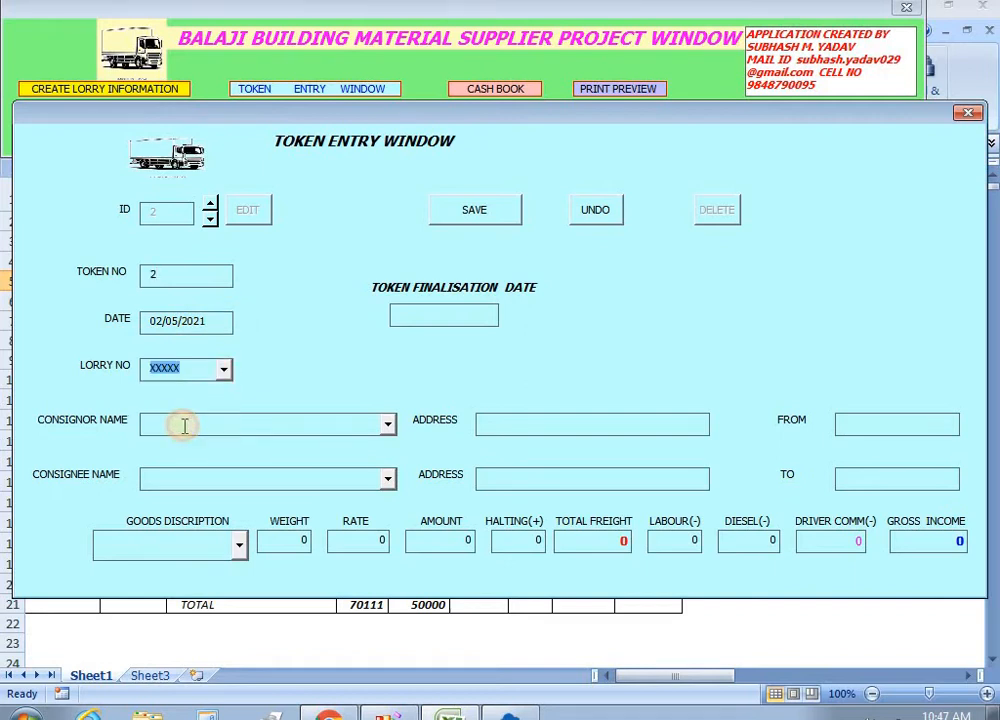
left_click(387, 424)
left_click(364, 447)
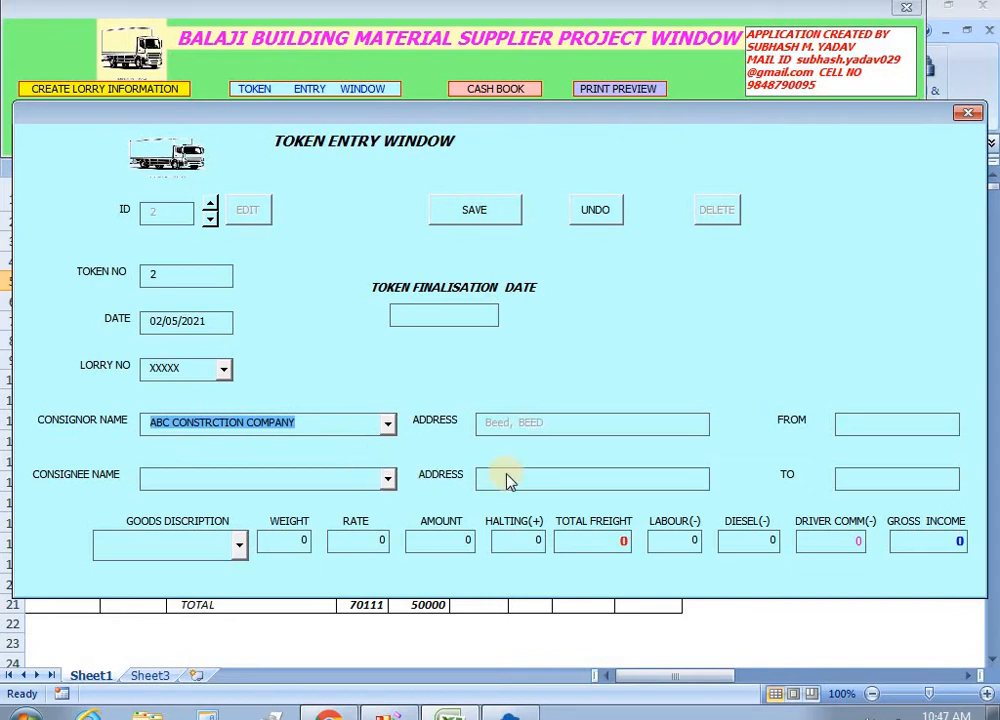
Set the token's route from AMBEJOGAI to BEED.
left_click(831, 427)
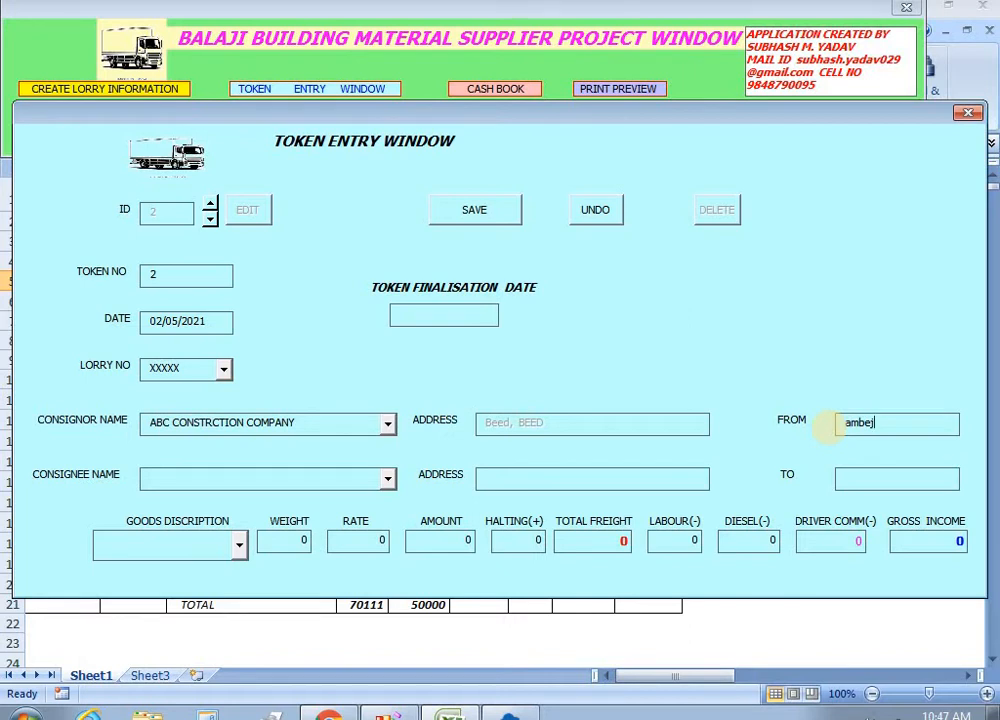
type("ambejogai")
key("Tab")
type("a")
key("Tab")
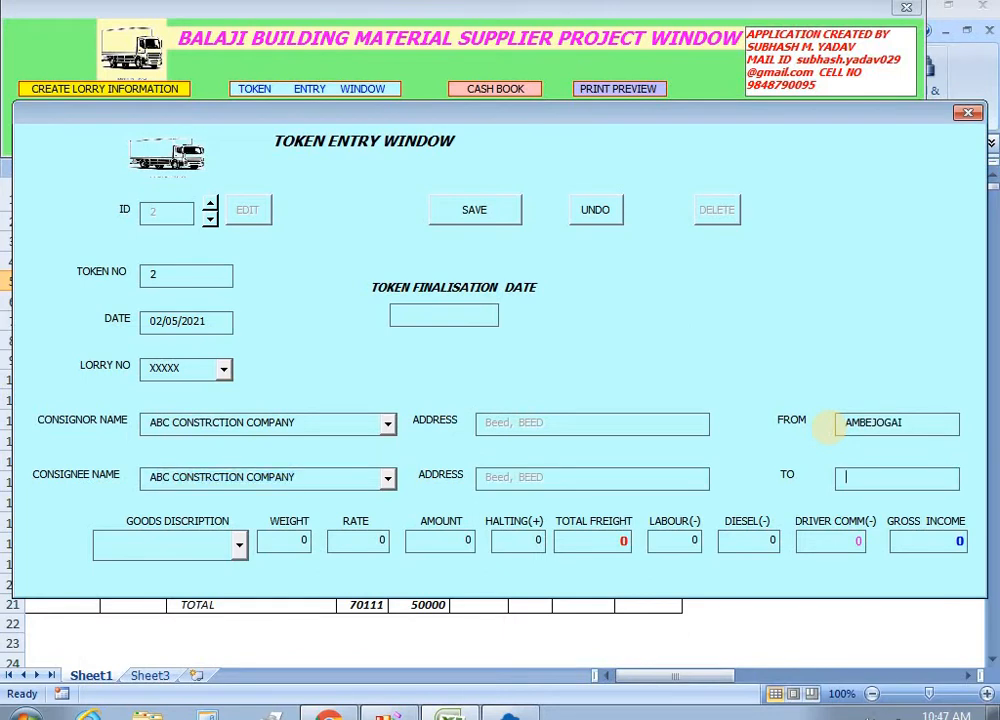
type("beed")
key("Tab")
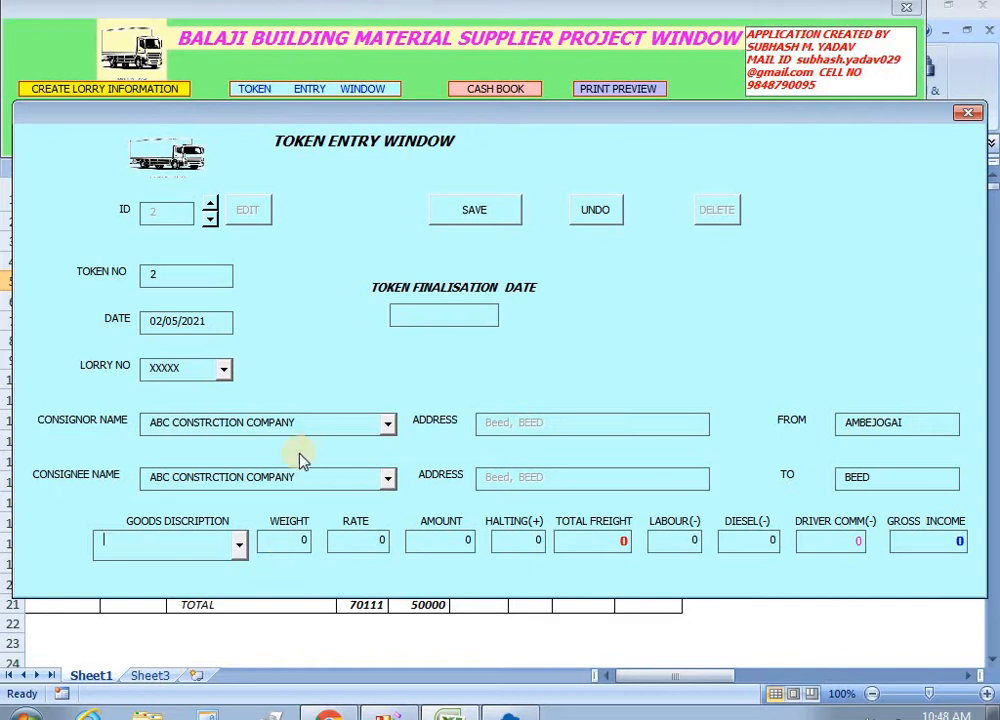
Enter the goods description as 20 MM.
left_click(241, 553)
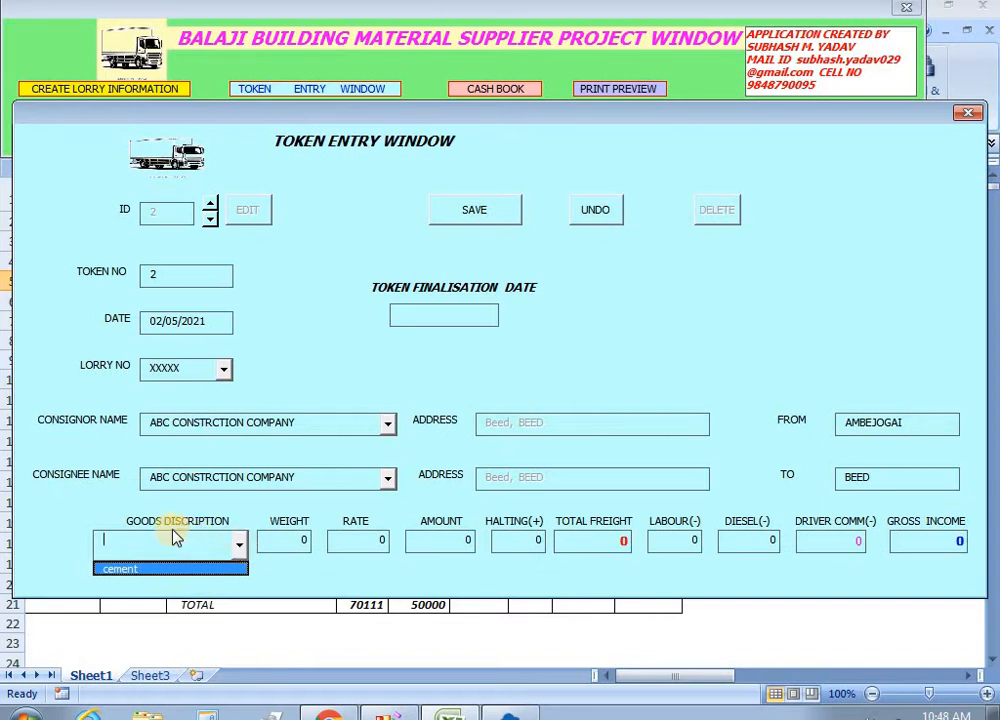
left_click(328, 349)
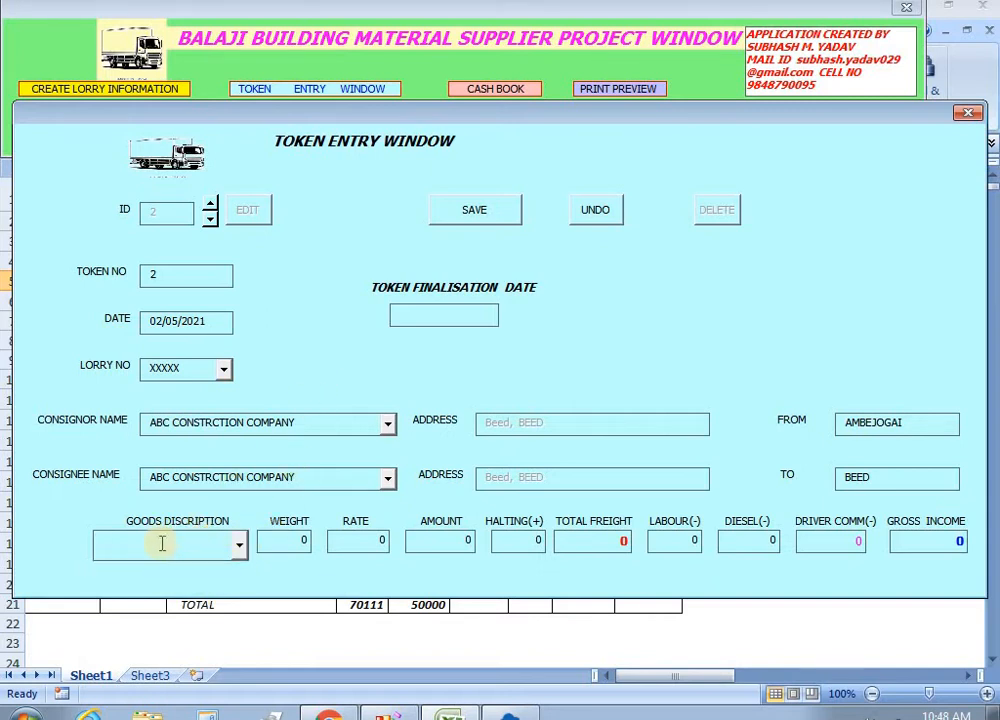
left_click(240, 549)
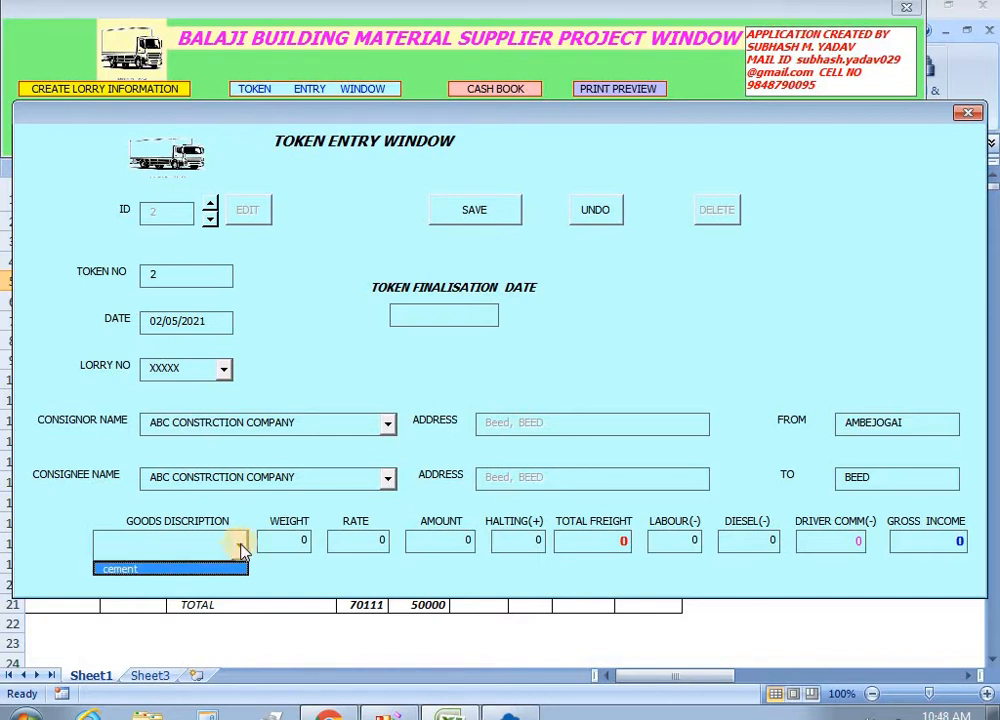
left_click(240, 542)
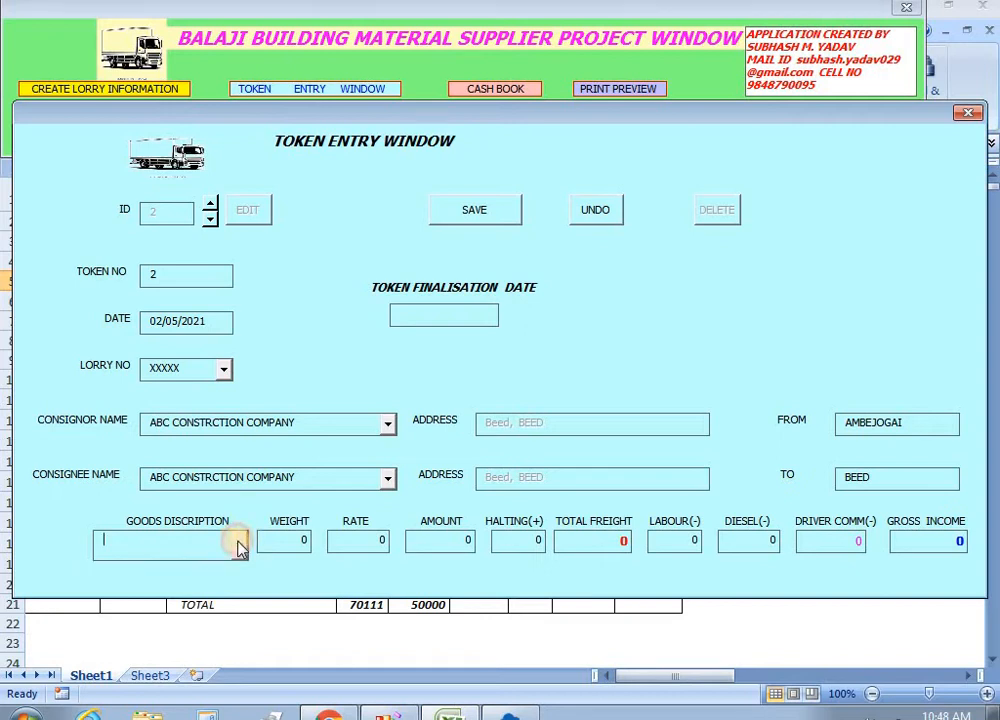
type("0 mm")
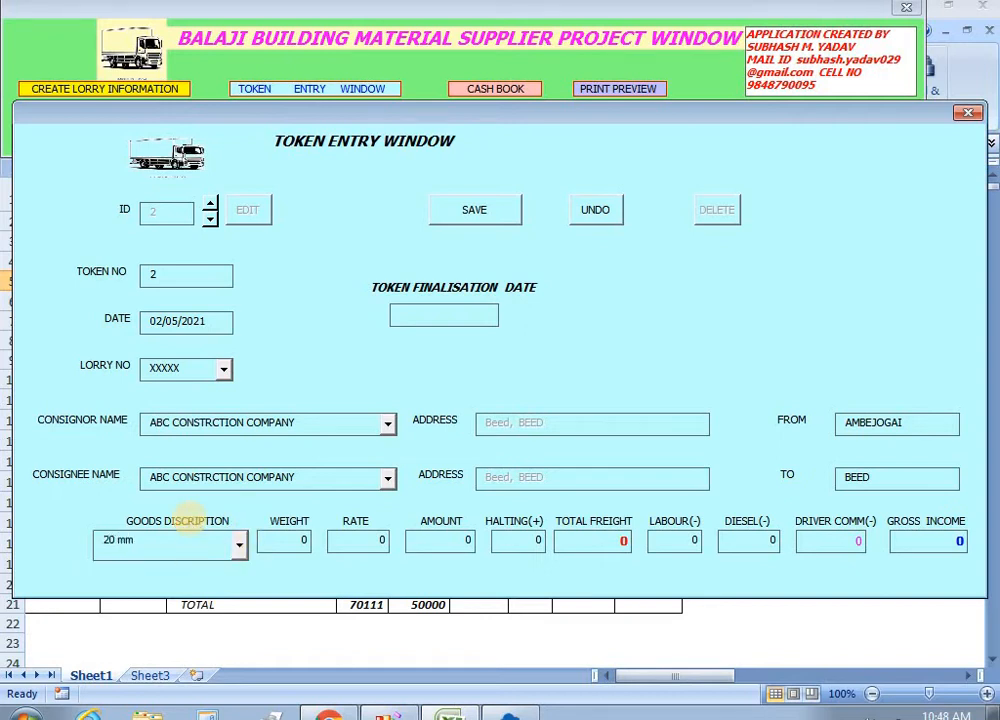
key("BackSpace")
key("BackSpace")
type("MM")
key("Tab")
Enter weight 50 and rate 350, giving 17500 freight and gross income.
type("50")
key("Tab")
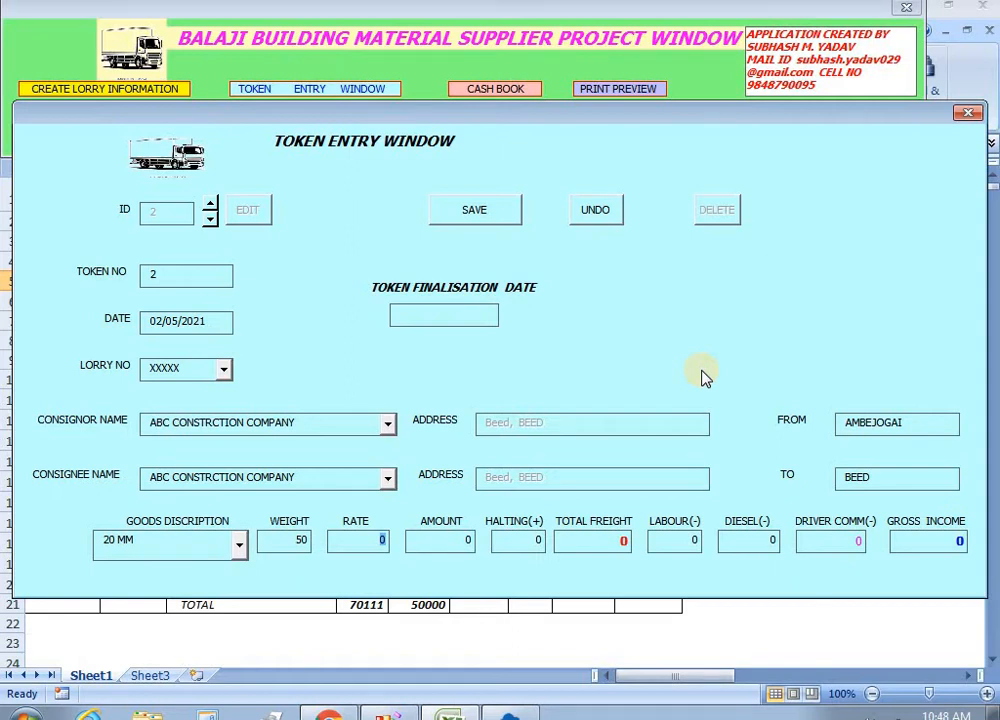
type("150")
key("Tab")
key("shift+Tab")
type("350")
key("Tab")
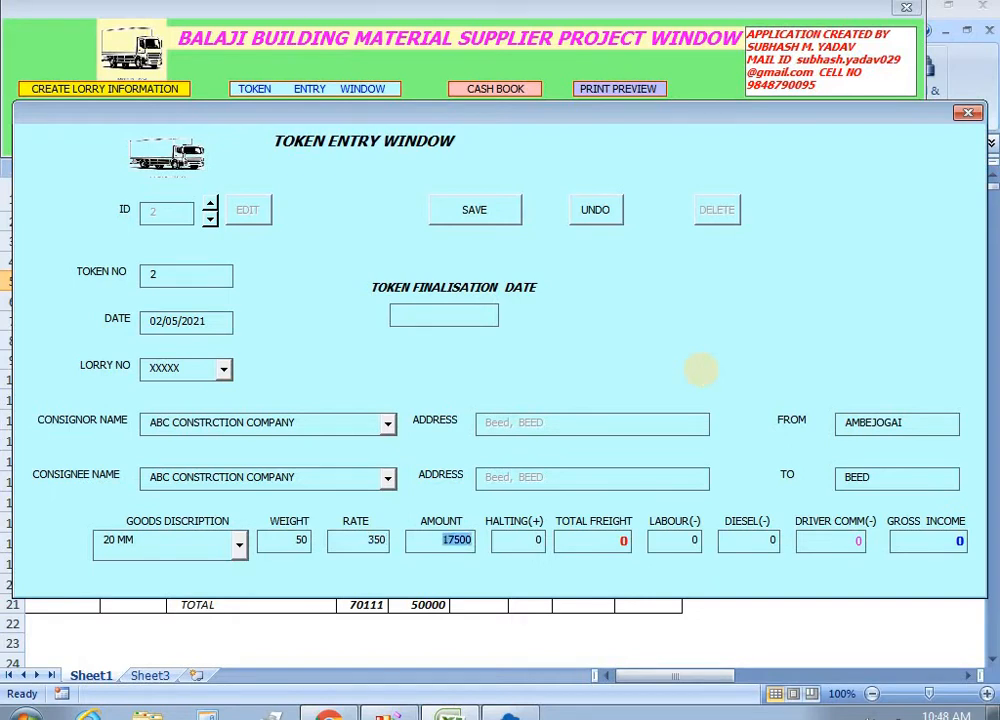
key("Tab")
key("Tab")
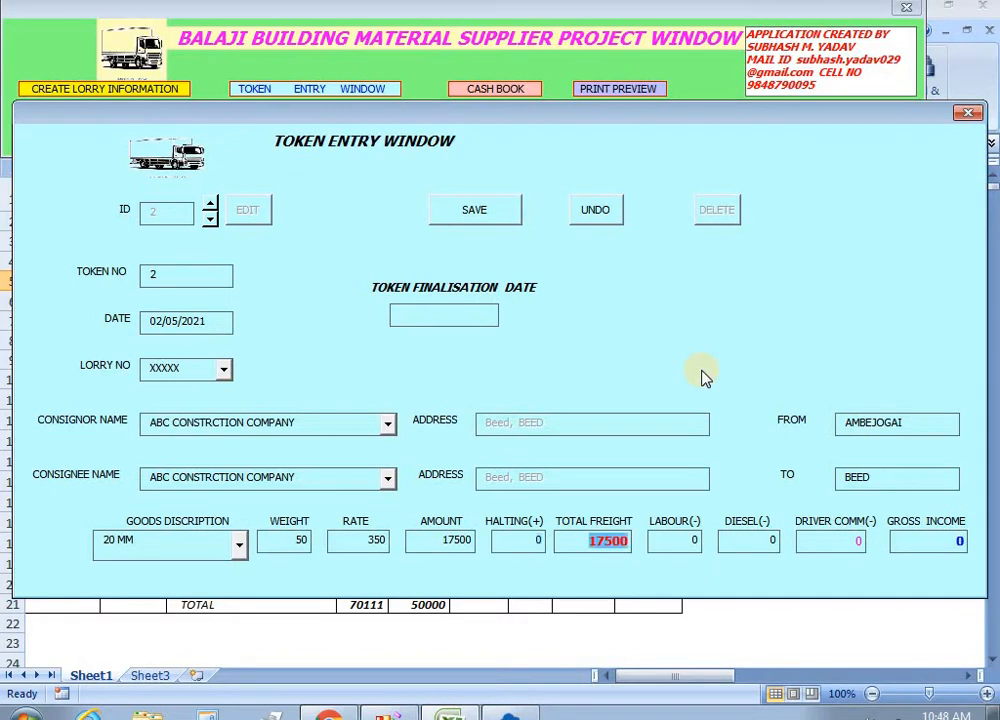
key("Tab")
key("Tab")
key("Tab")
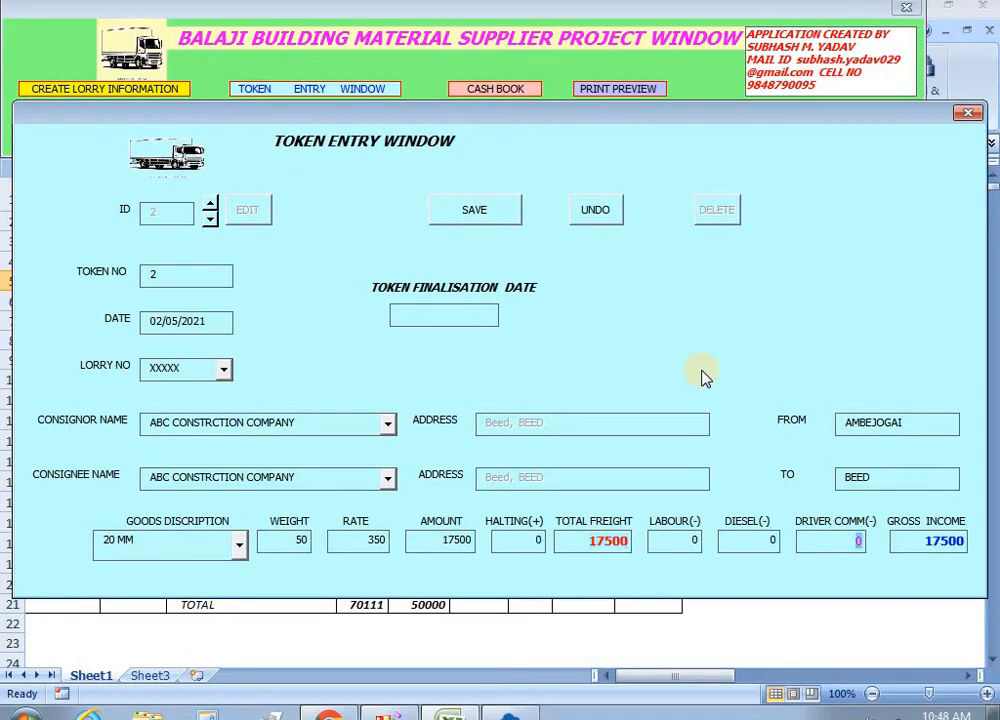
left_click(426, 370)
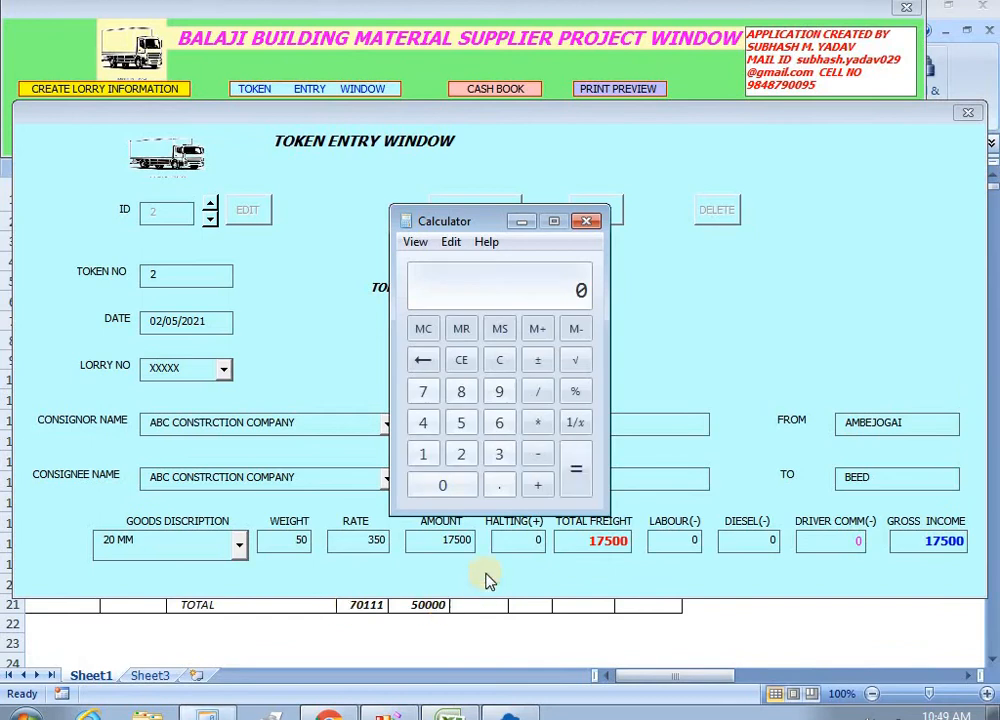
Verify 50 × 350 in the Calculator, then close it.
left_click(475, 222)
left_click_drag(475, 222, 701, 196)
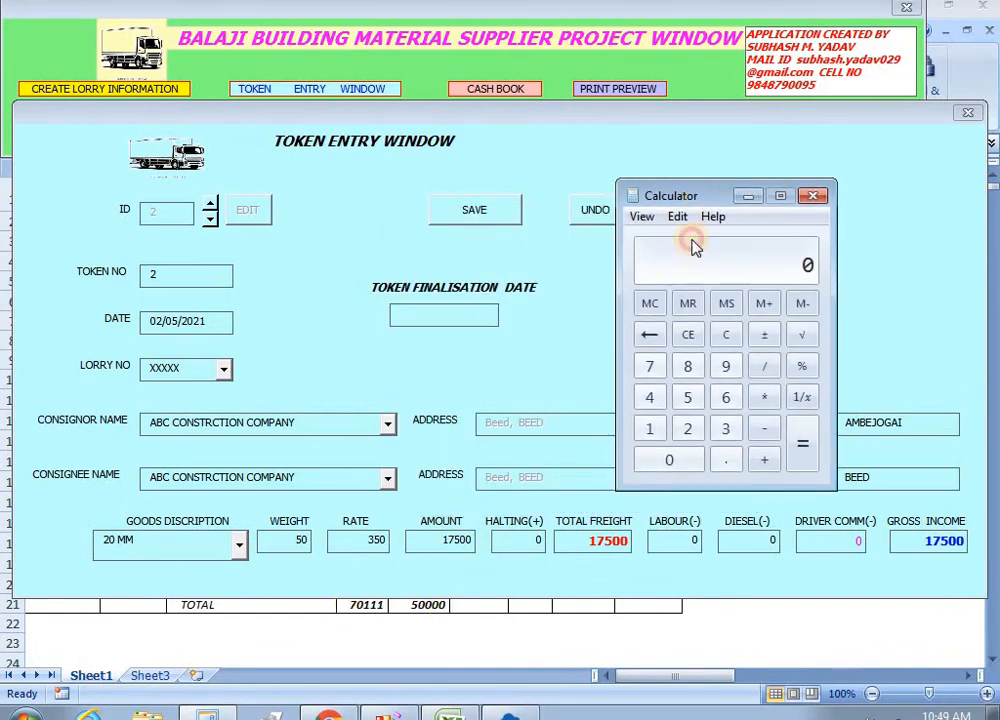
type("50 ")
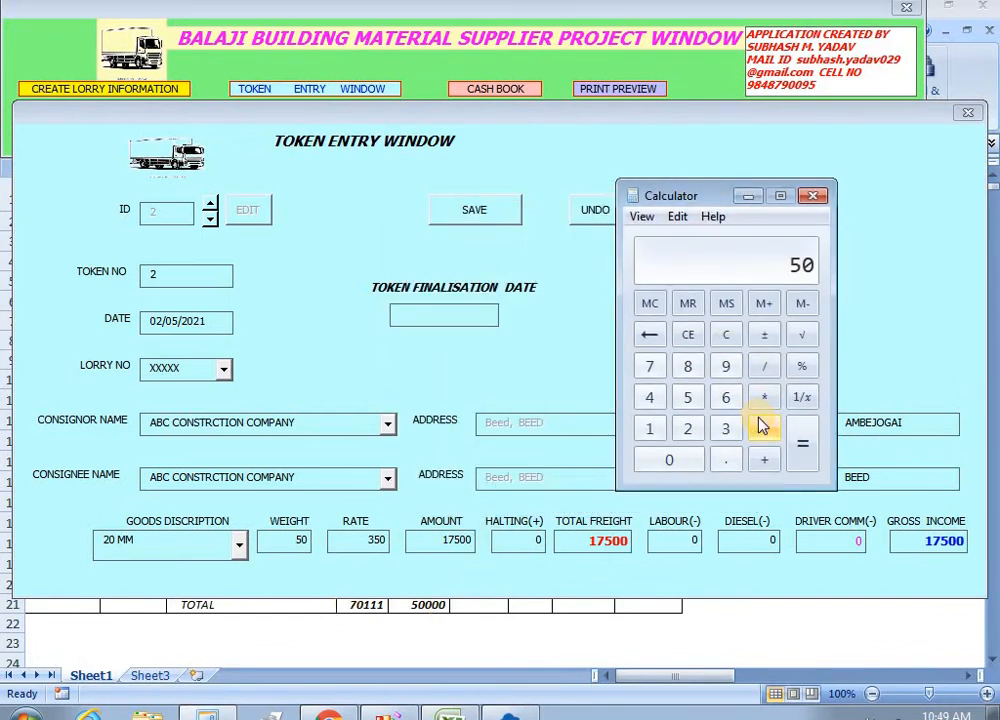
type("* 35")
key("BackSpace")
type("00 *")
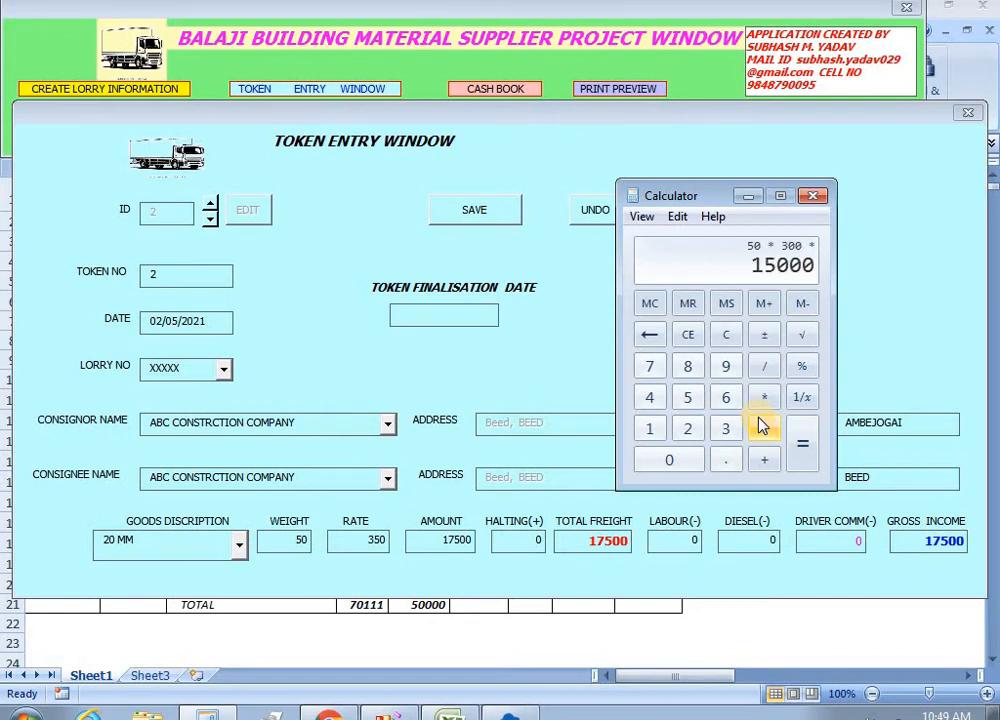
left_click(815, 198)
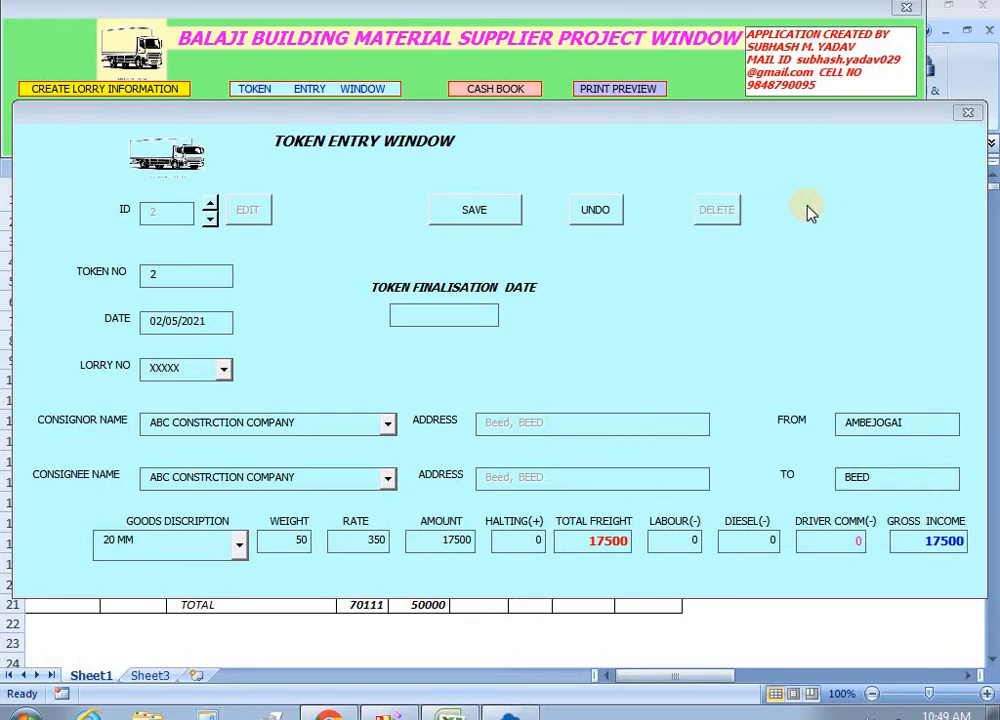
Set the token finalisation date to 02-05-2021, save token 2, and close the form.
left_click(430, 318)
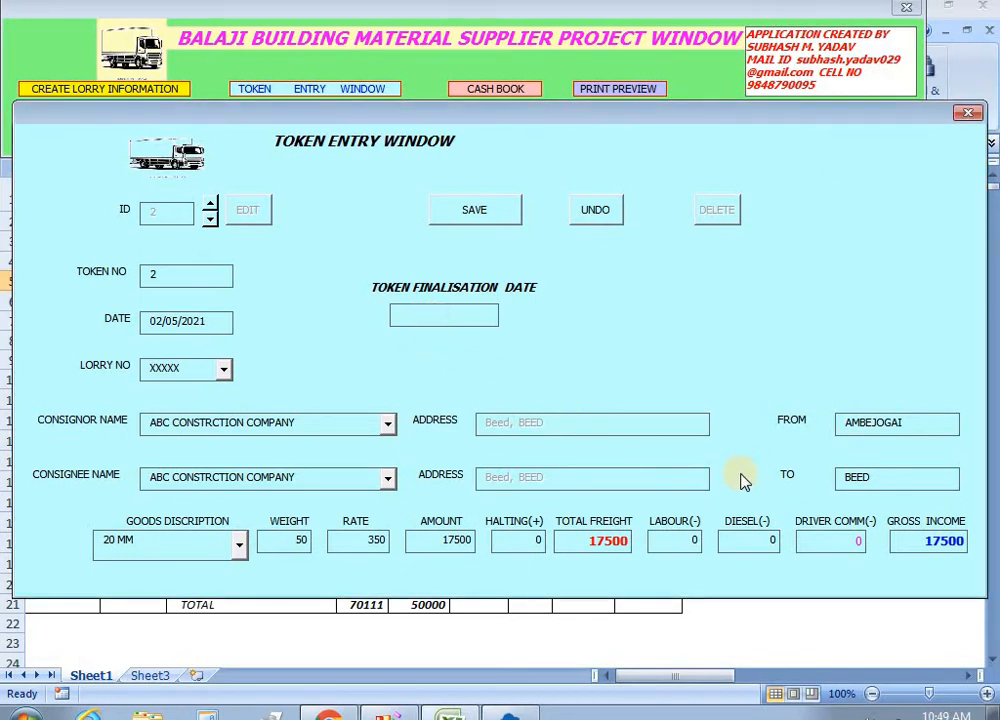
type("02-05-2021")
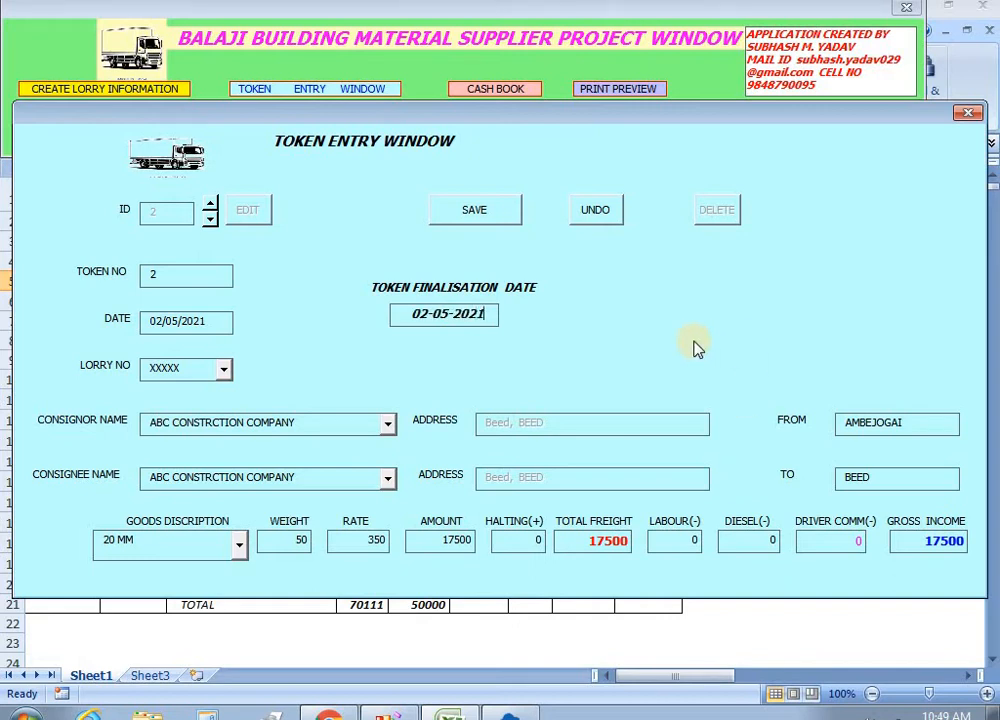
left_click(476, 218)
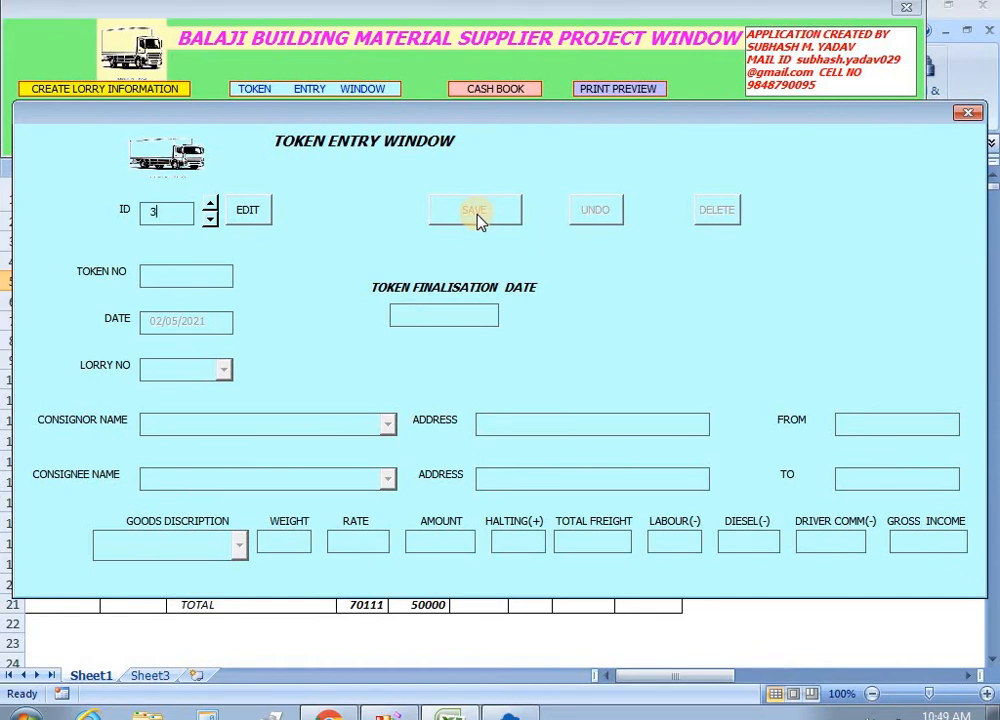
left_click(968, 114)
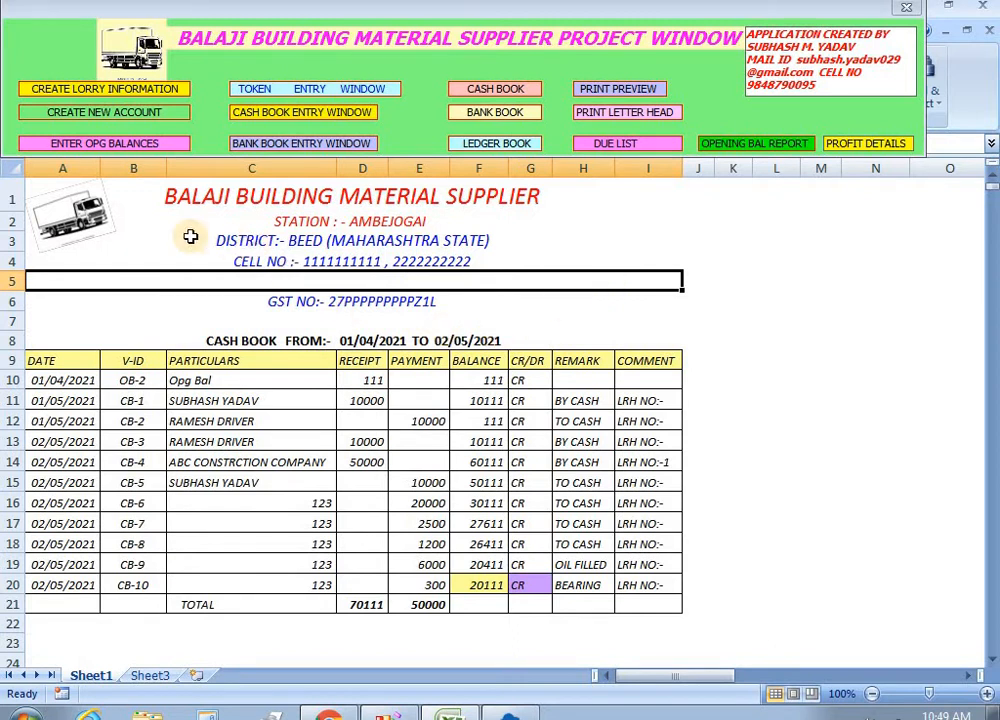
Save a 15000 cash payment to account XXXXX, leaving cash at 5111 DR, and close the form.
left_click(279, 150)
left_click(322, 112)
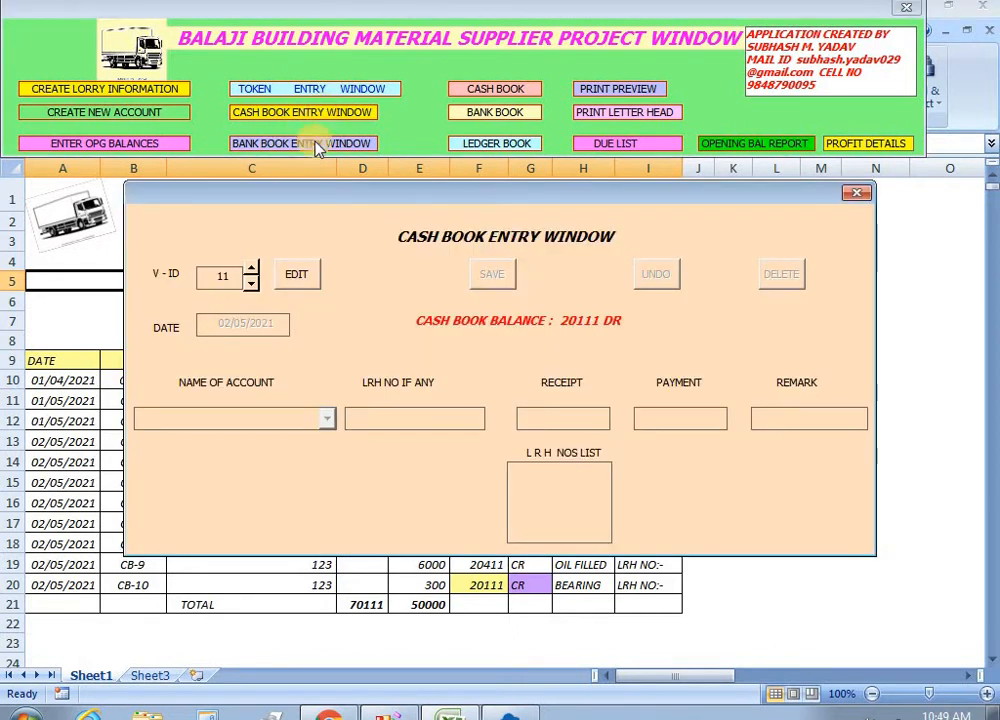
left_click(298, 283)
left_click(327, 418)
left_click(330, 473)
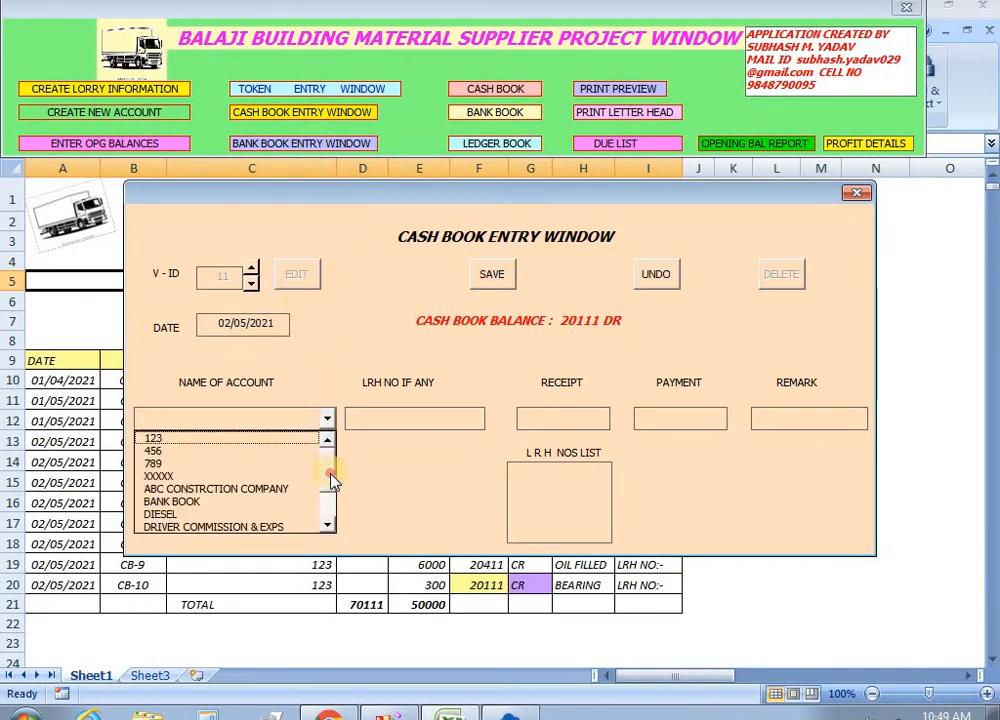
left_click_drag(327, 502, 338, 466)
left_click(170, 476)
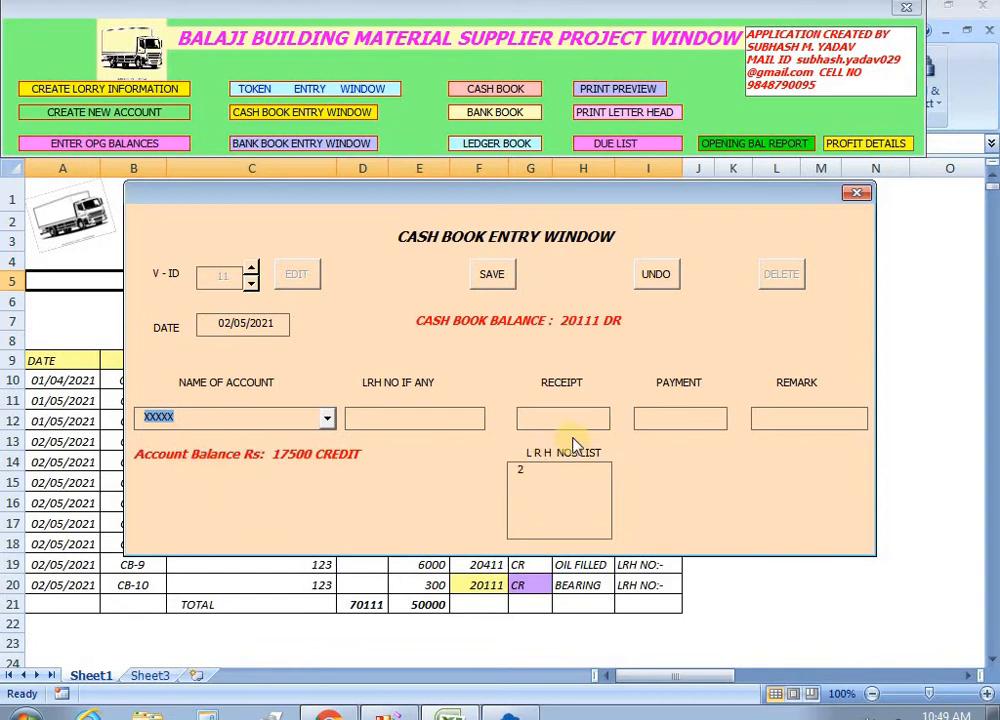
left_click(645, 425)
type("1")
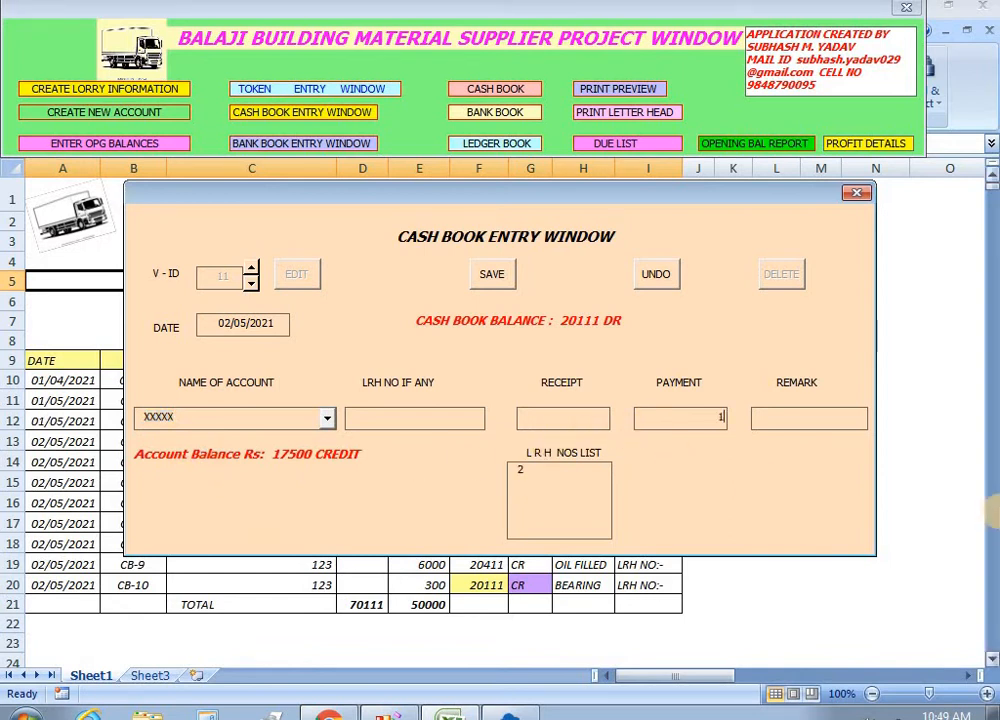
type("5000")
key("Tab")
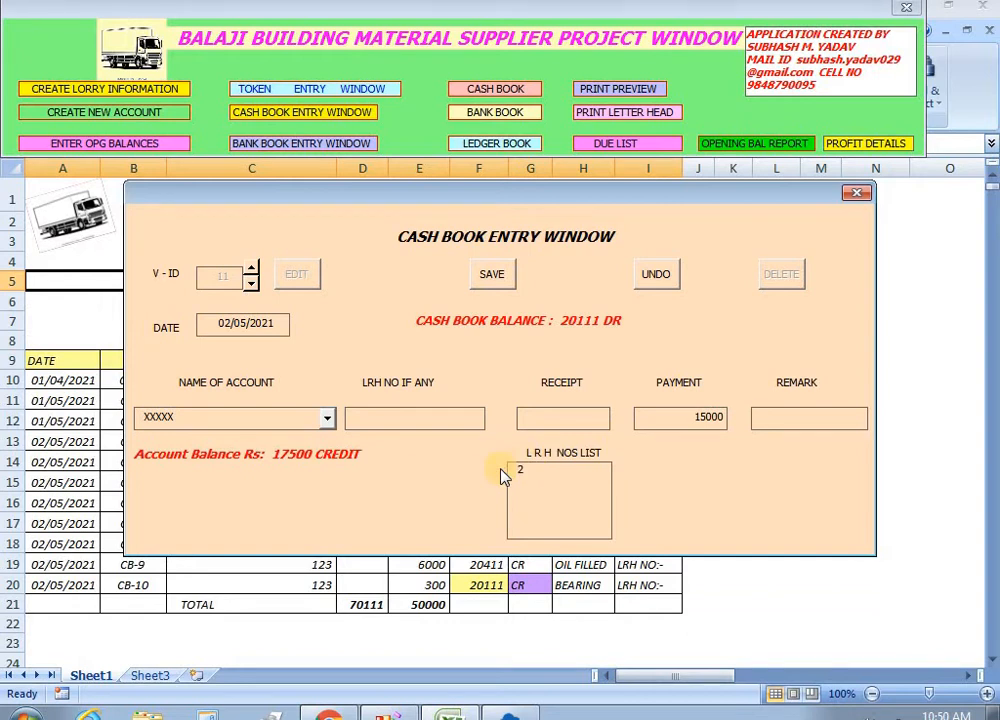
left_click(492, 280)
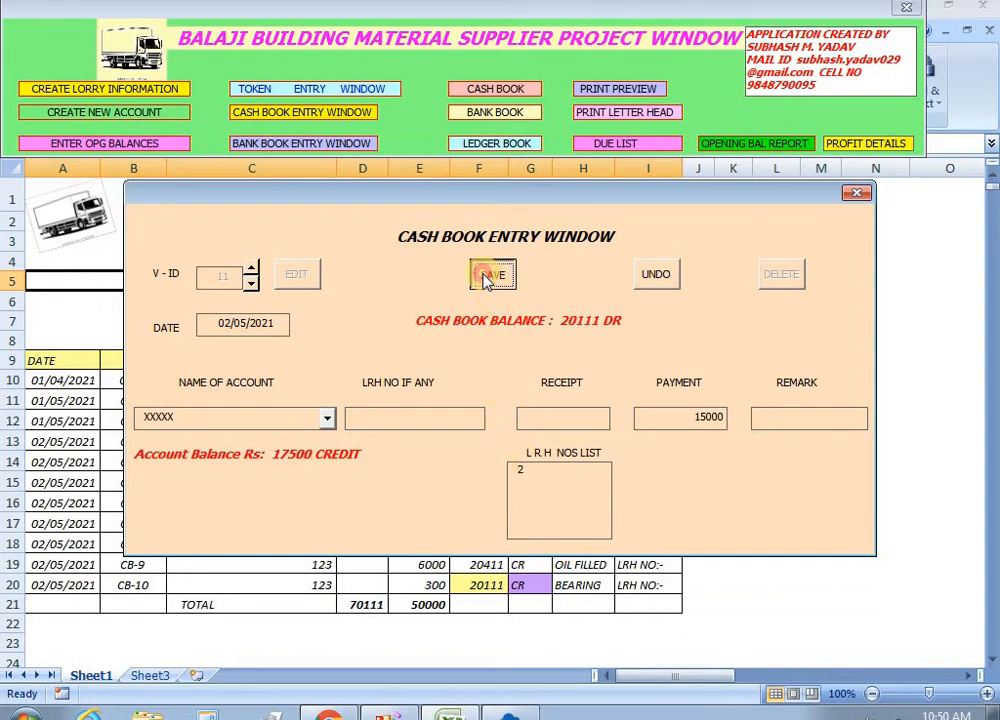
left_click(857, 196)
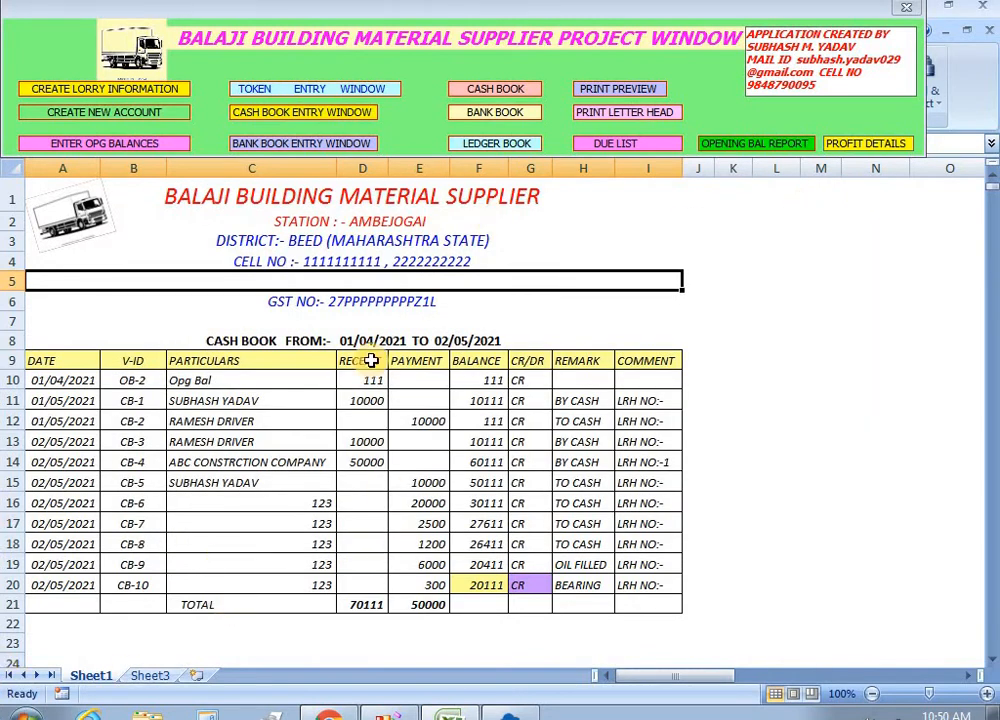
Select the DISTRICT, GST number, CELL NO and STATION header rows.
left_click(595, 244)
left_click(652, 301)
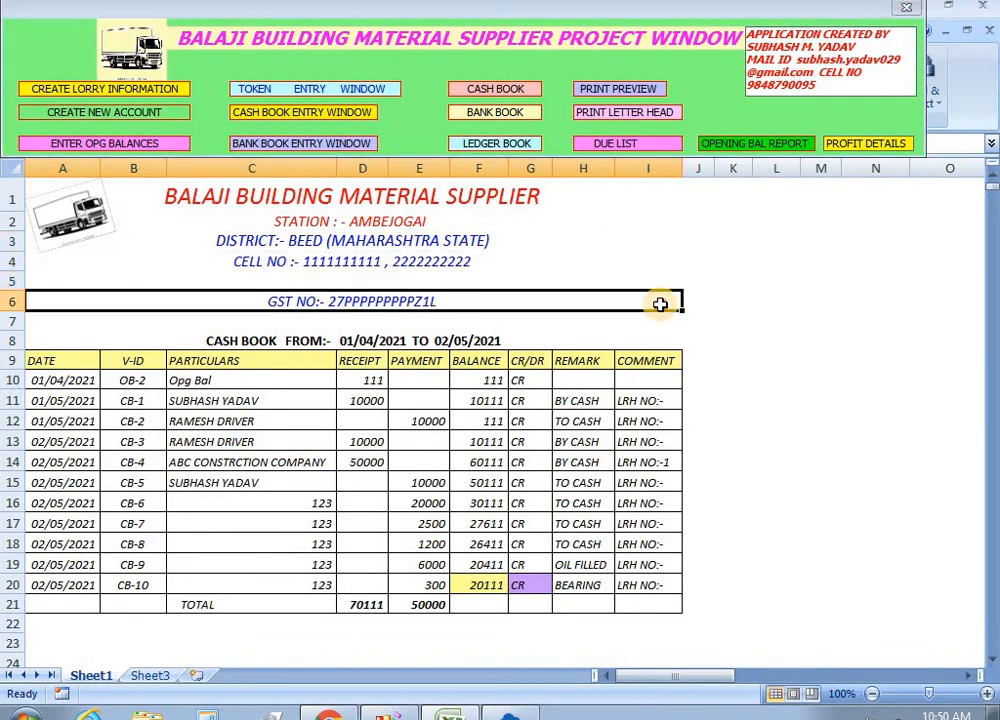
left_click(185, 260)
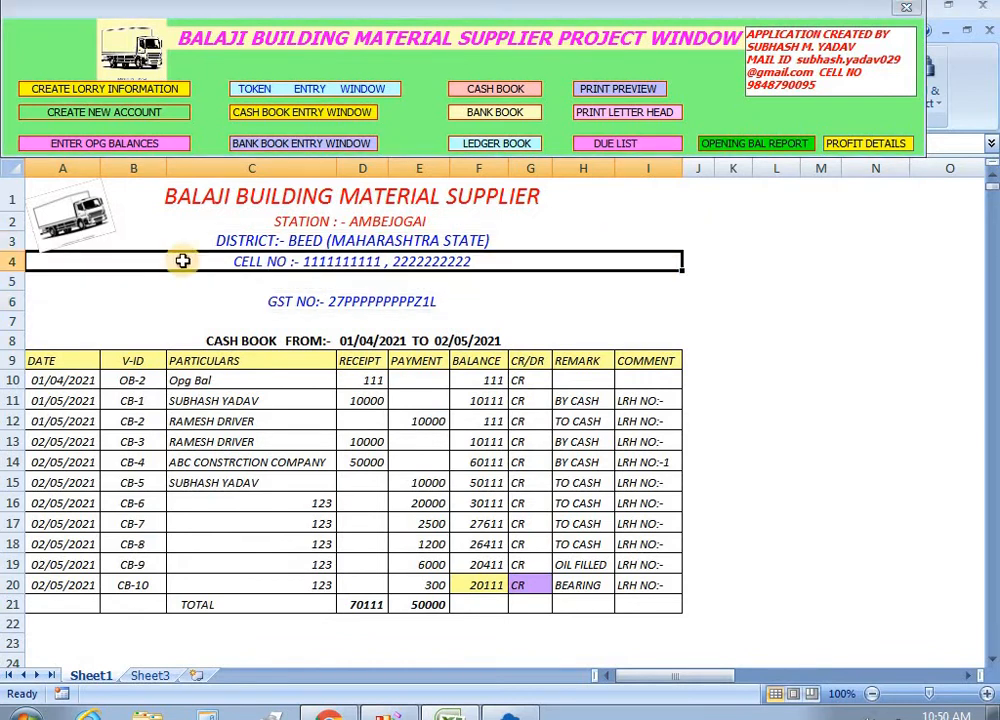
left_click(551, 219)
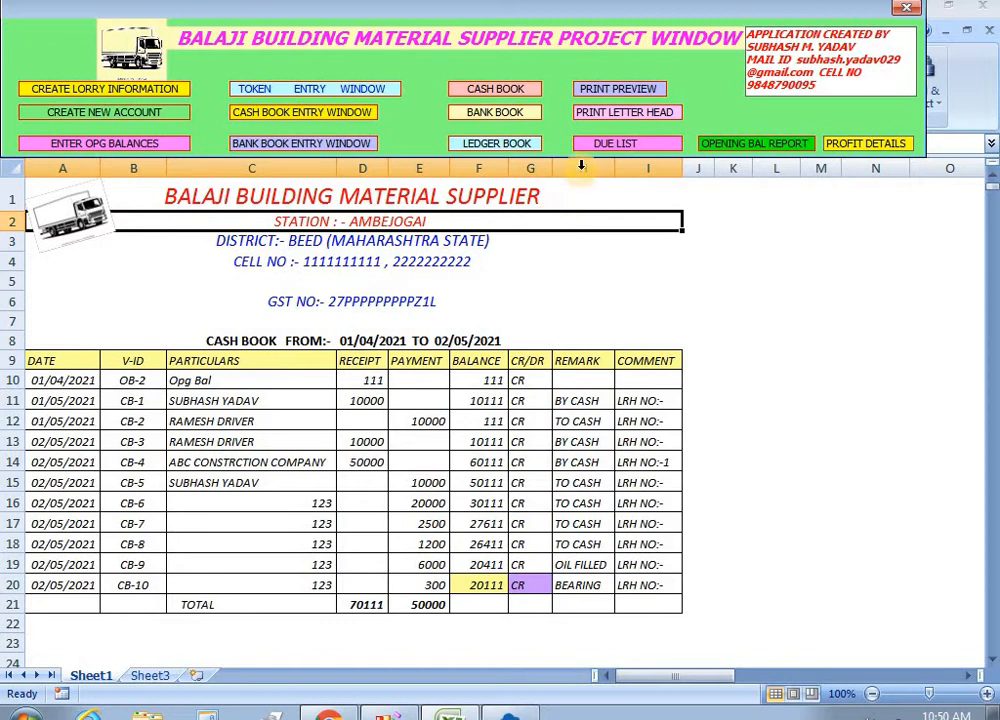
Show the due list and check the 2500 credit in F10 and 17500 debit in E11.
left_click(617, 142)
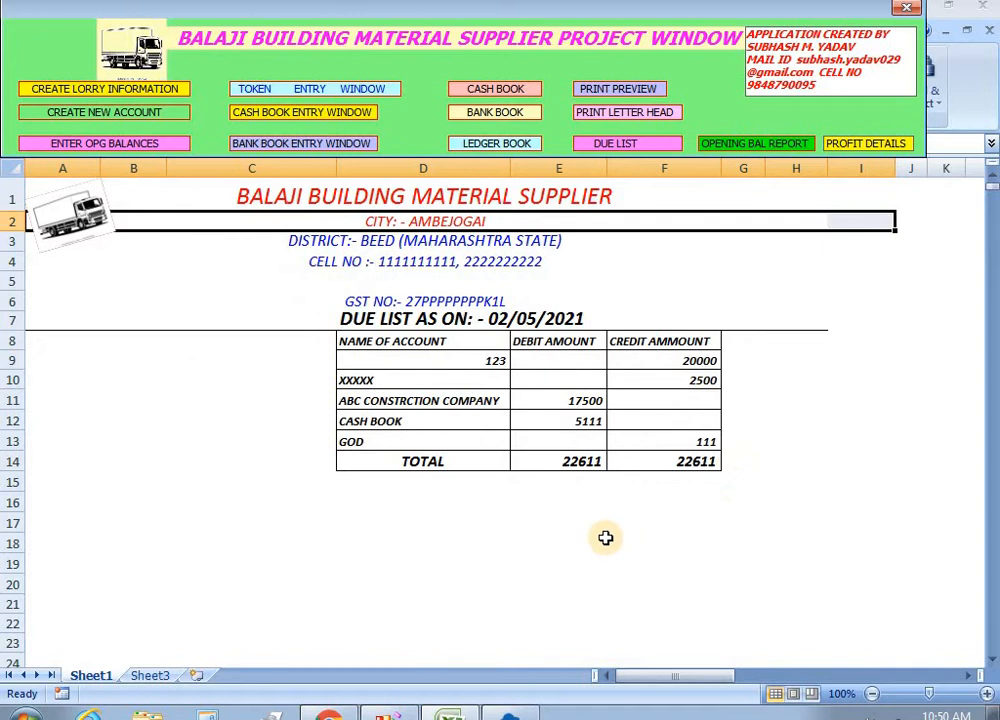
left_click(706, 388)
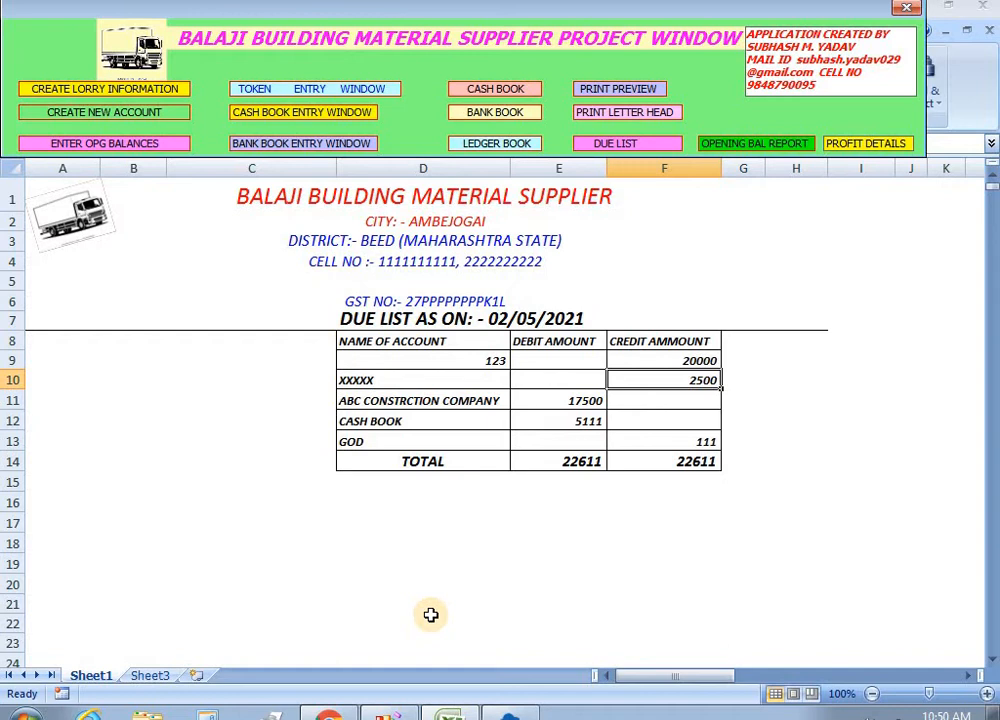
left_click(565, 398)
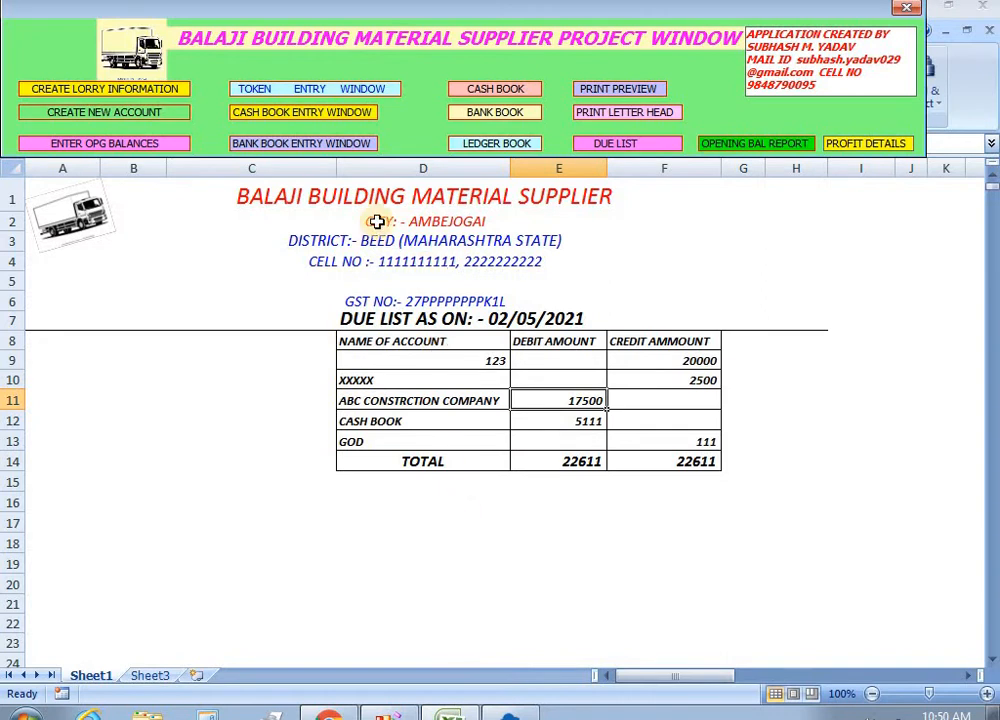
left_click(299, 115)
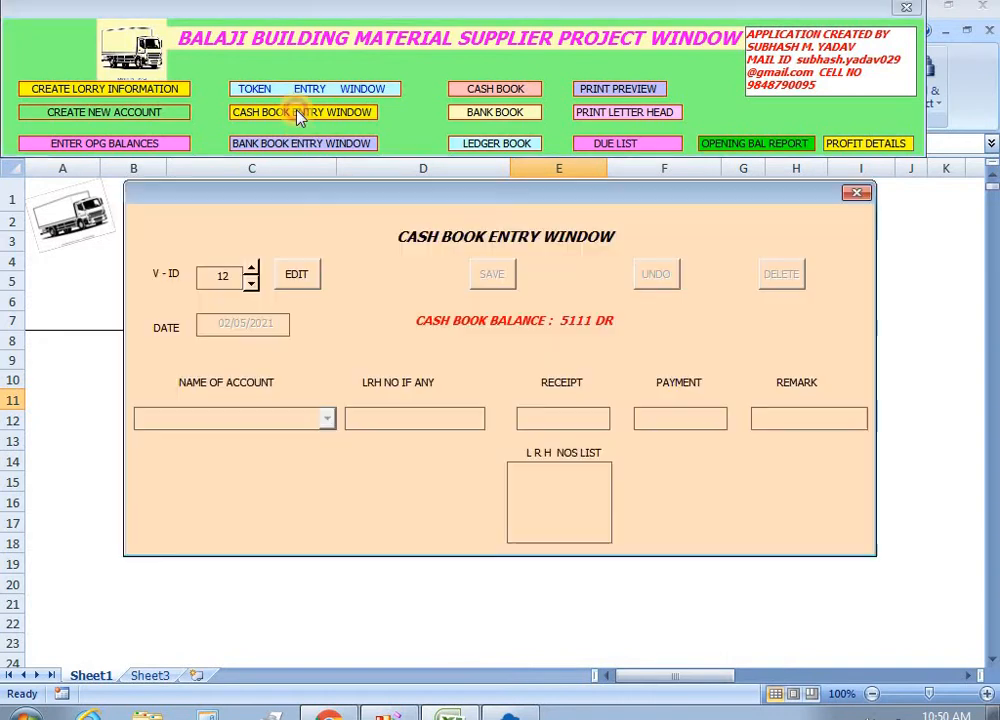
Fill a 17500 BY CASH cash receipt from ABC CONSTRCTION COMPANY, then discard it and close the form.
left_click(299, 277)
left_click(329, 420)
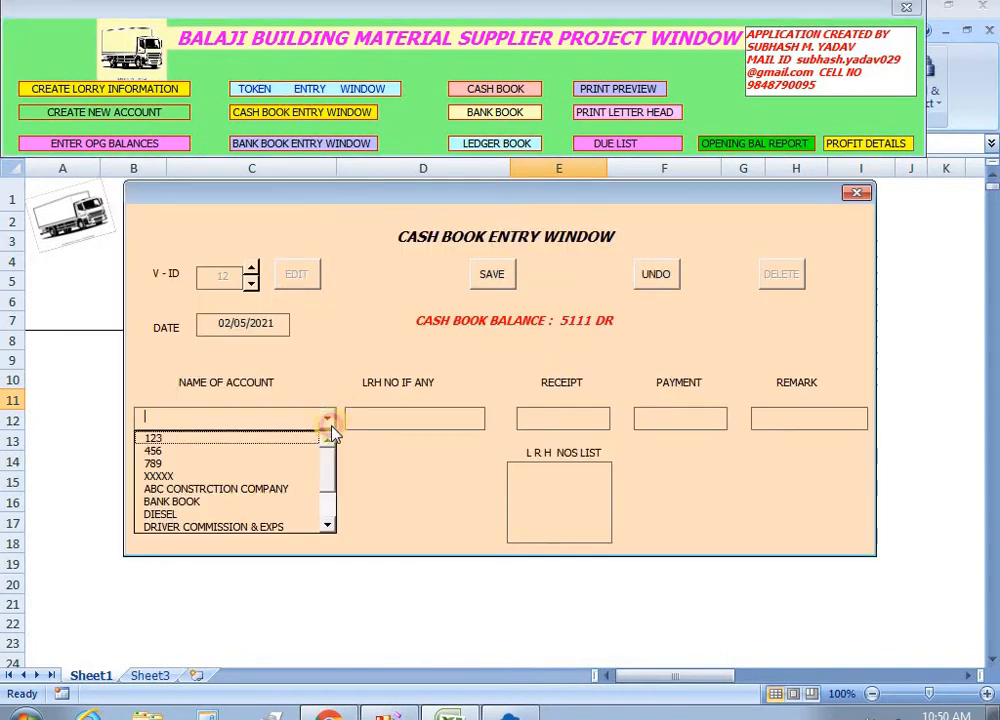
left_click(295, 499)
left_click(556, 417)
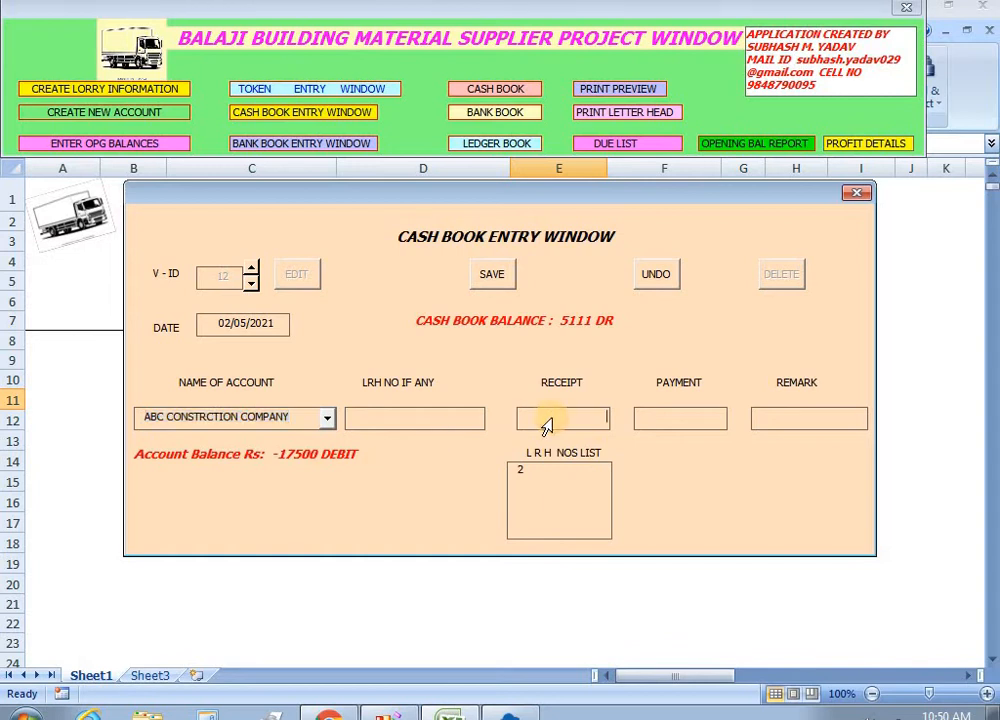
type("17500")
key("Tab")
key("Tab")
type("BY CASH")
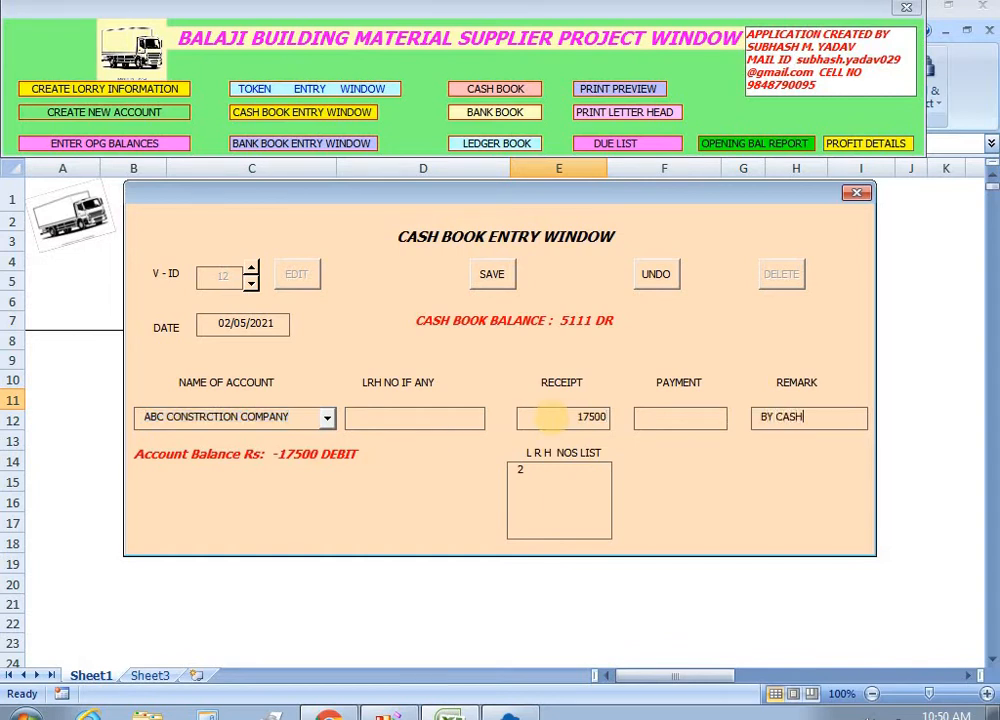
key("Tab")
left_click(652, 281)
left_click(855, 192)
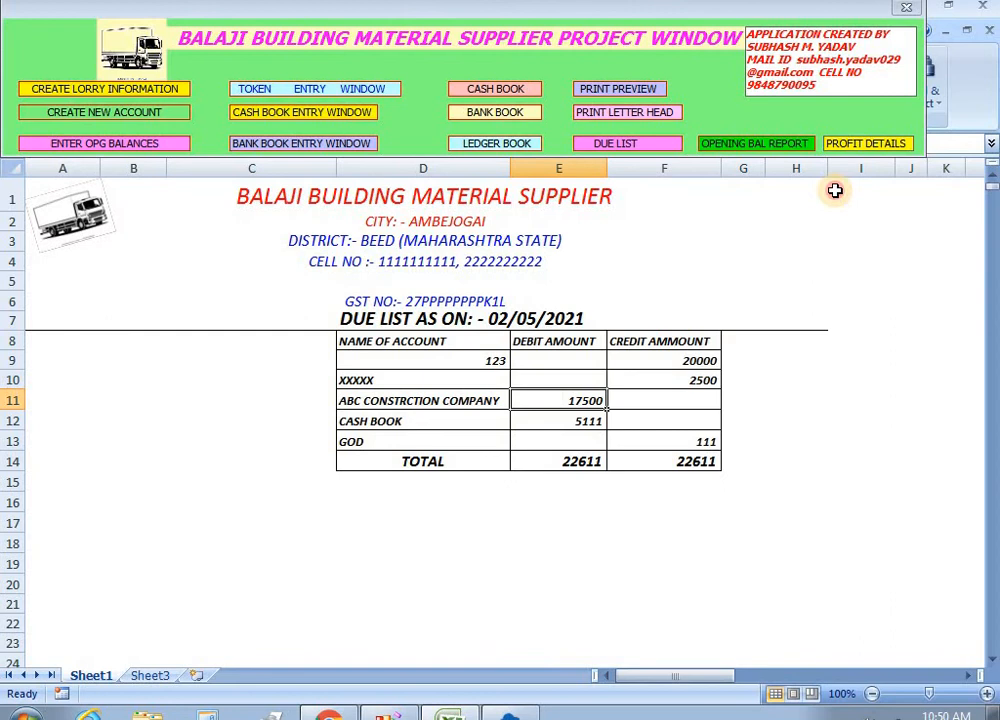
Save a 17500 BY CHEQ bank book receipt from ABC CONSTRCTION COMPANY and refresh the due list.
left_click(337, 148)
left_click(317, 268)
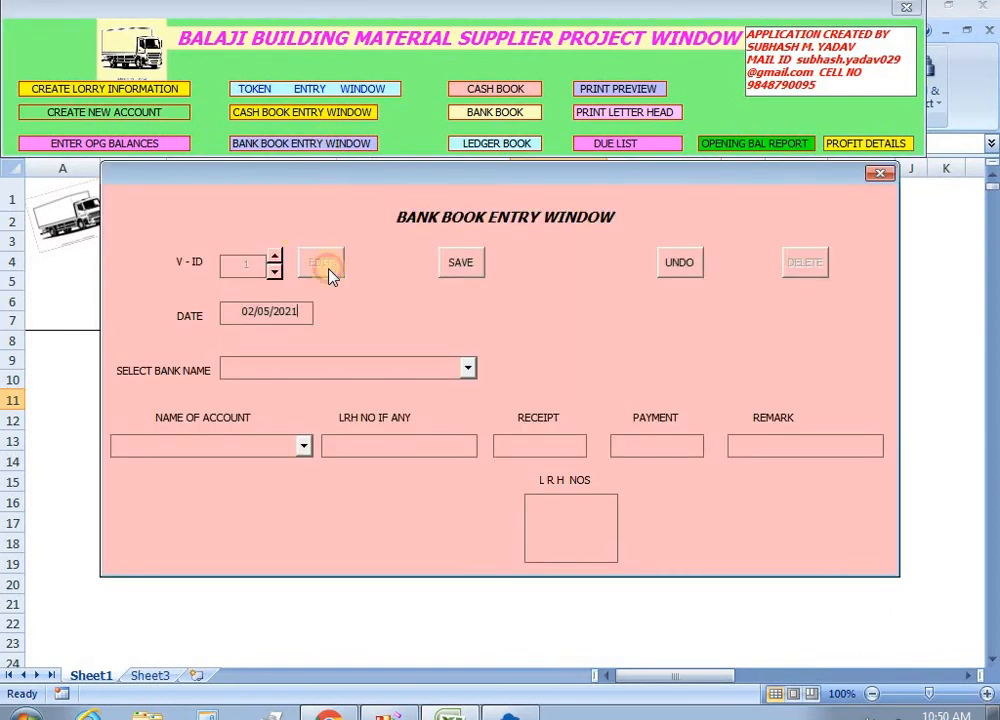
left_click(466, 369)
left_click(458, 388)
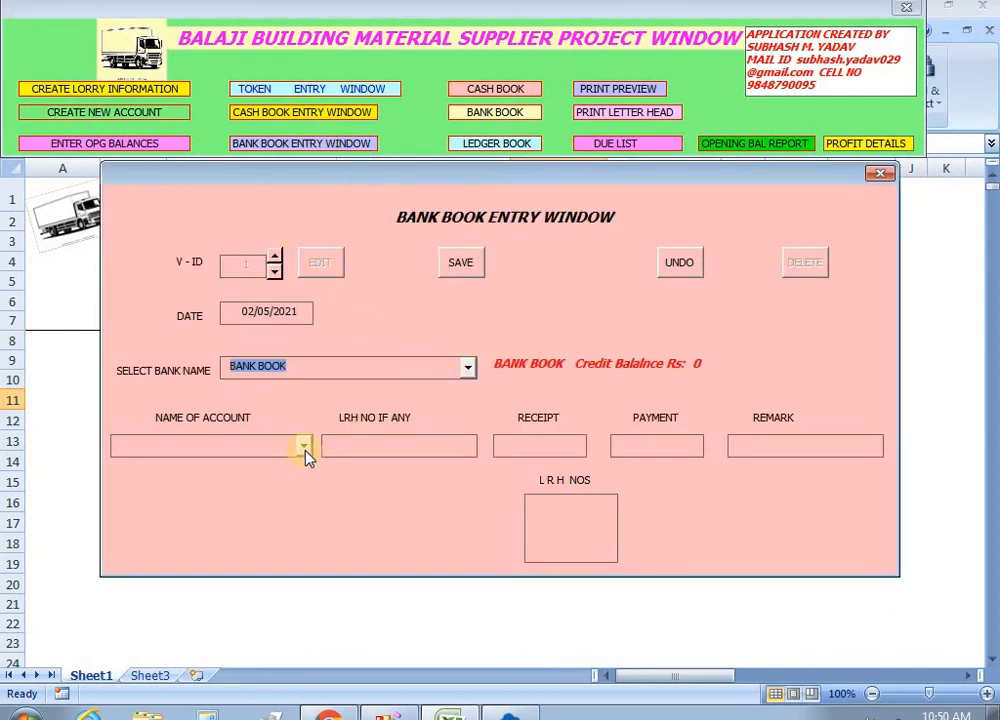
left_click(304, 447)
left_click(277, 516)
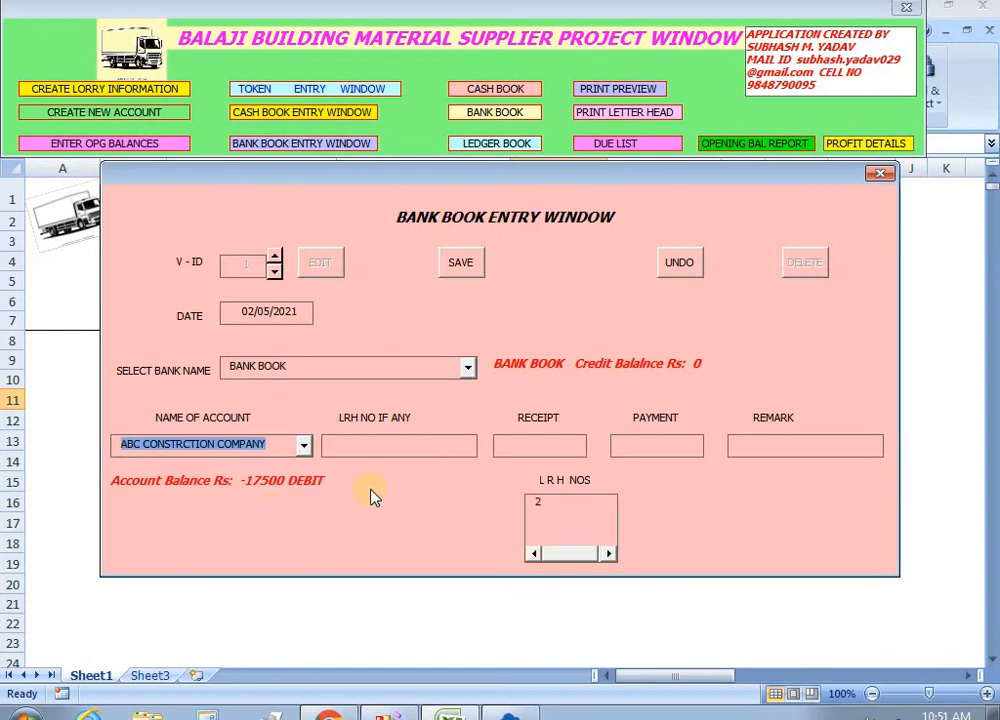
left_click(553, 452)
type("175")
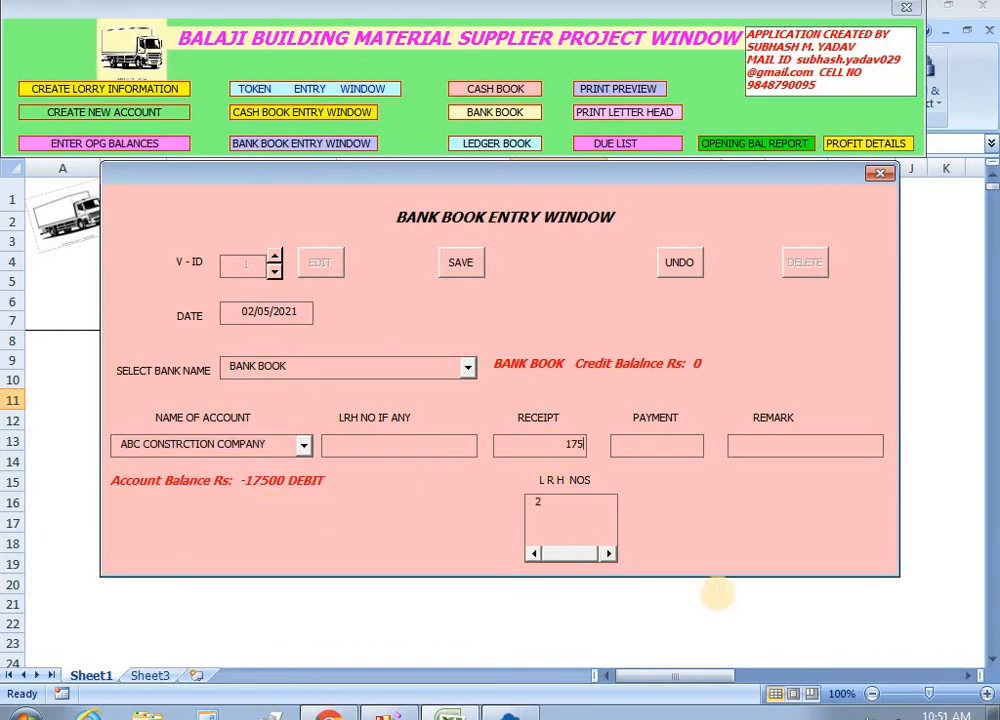
type("00")
key("Tab")
type("BY CHEQ")
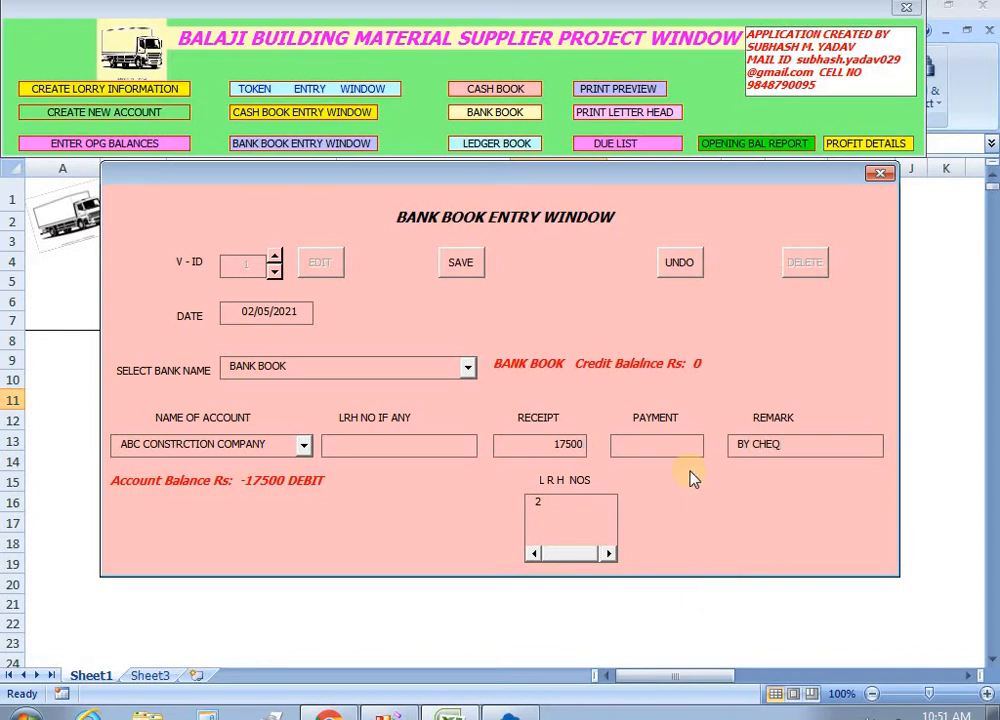
left_click(459, 262)
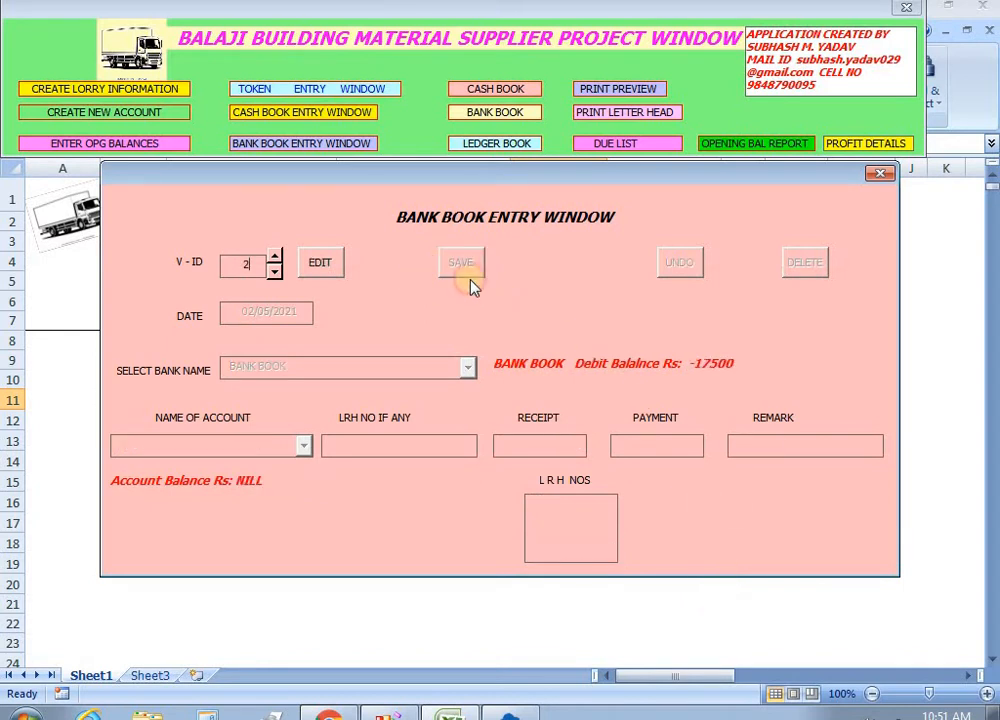
left_click(880, 175)
left_click(632, 143)
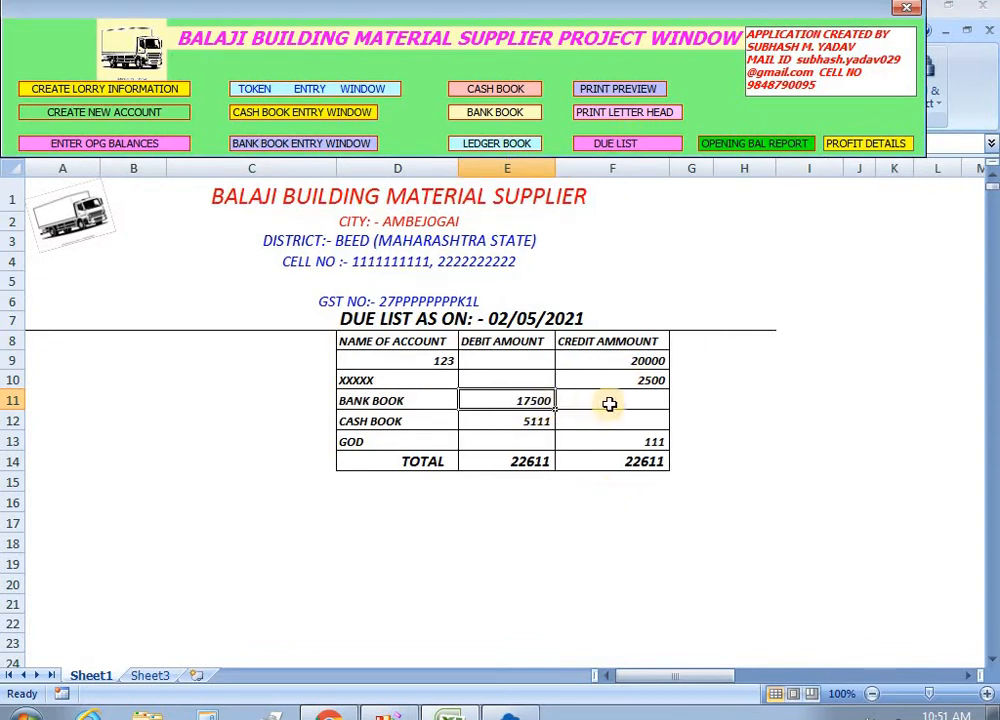
left_click(650, 381)
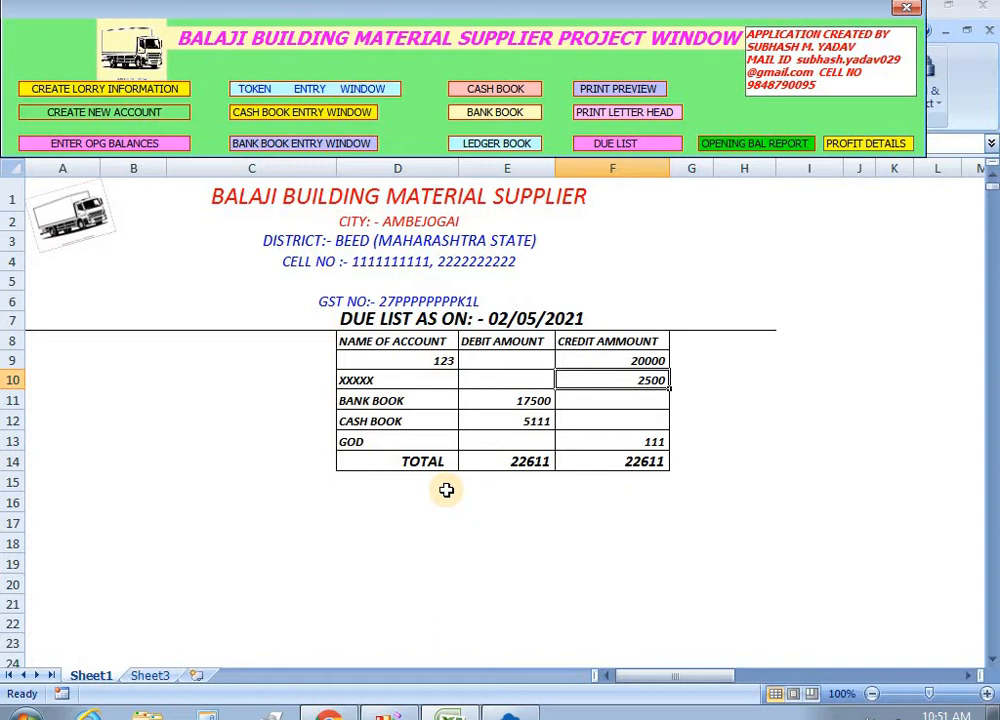
left_click(608, 420)
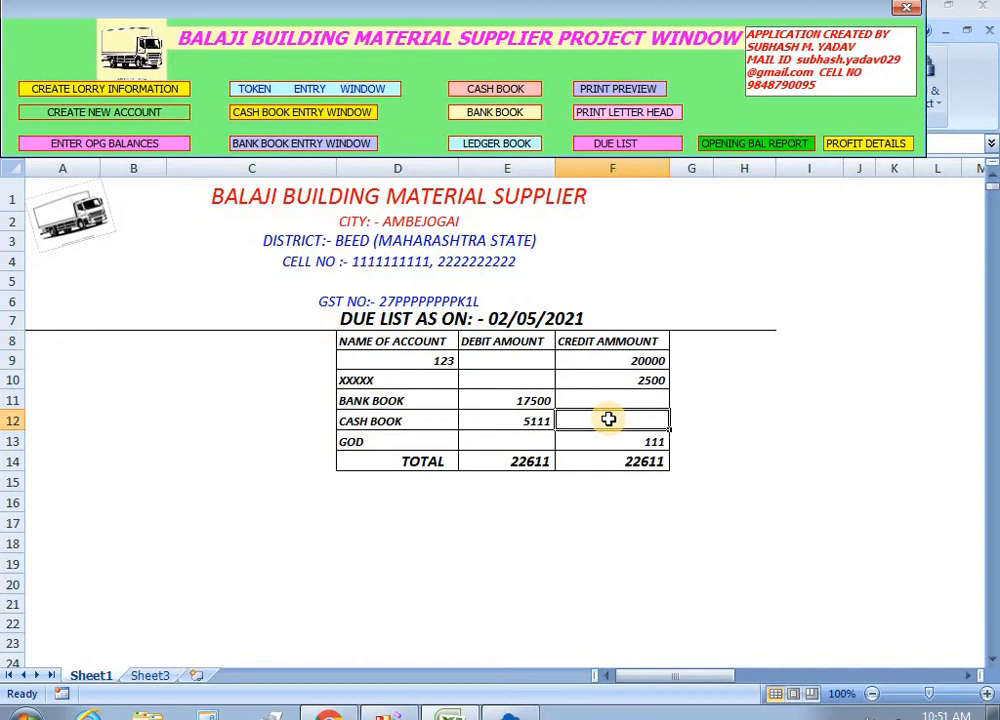
left_click(628, 380)
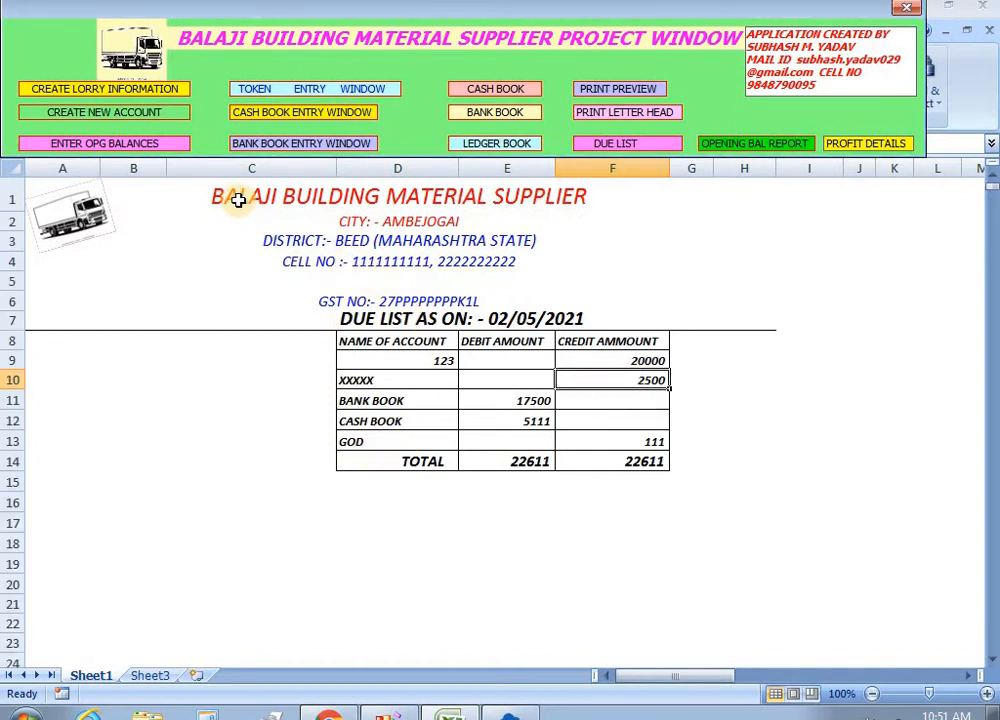
Save a 2500 cash payment to XXXXX remarked TR TO OWN COMMISSION and close the cash form.
left_click(288, 113)
left_click(296, 274)
left_click(328, 417)
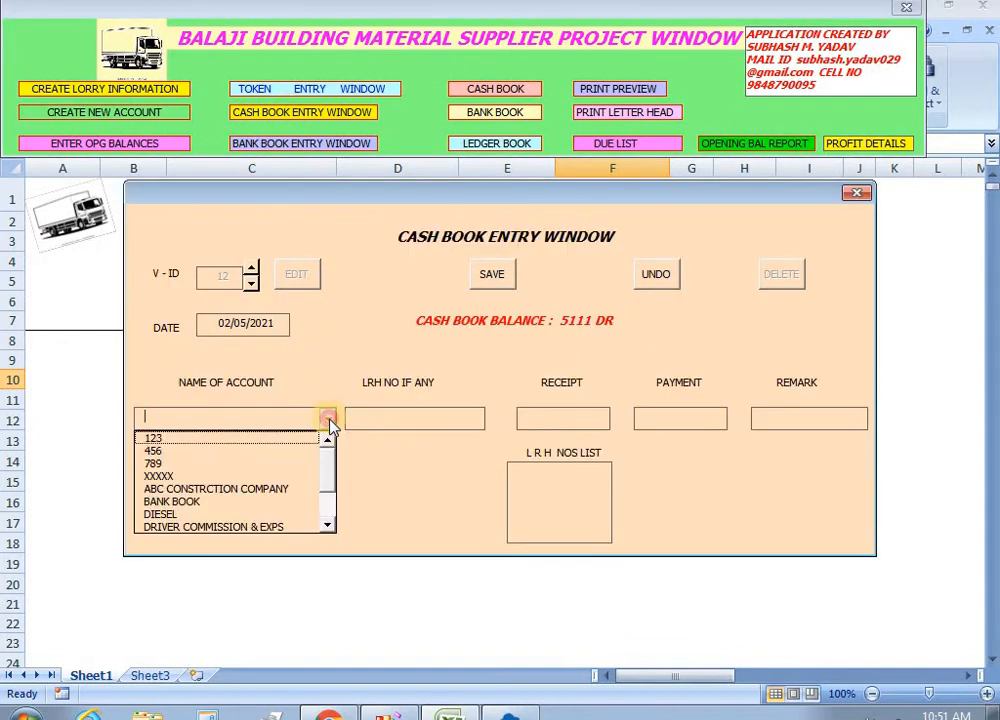
left_click(246, 476)
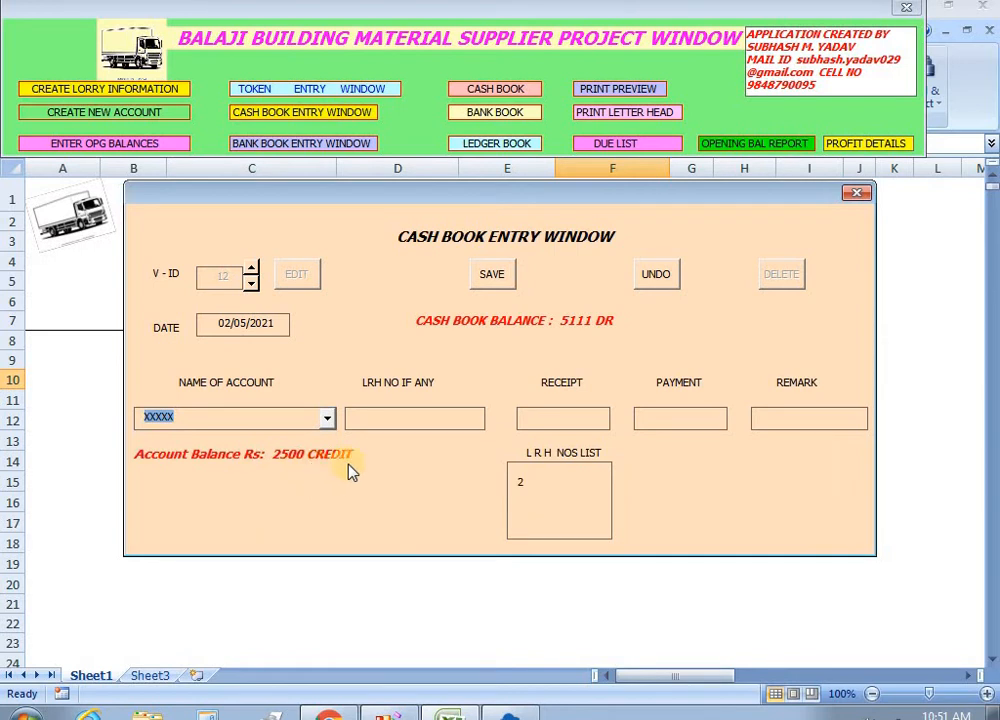
left_click(654, 424)
type("2500")
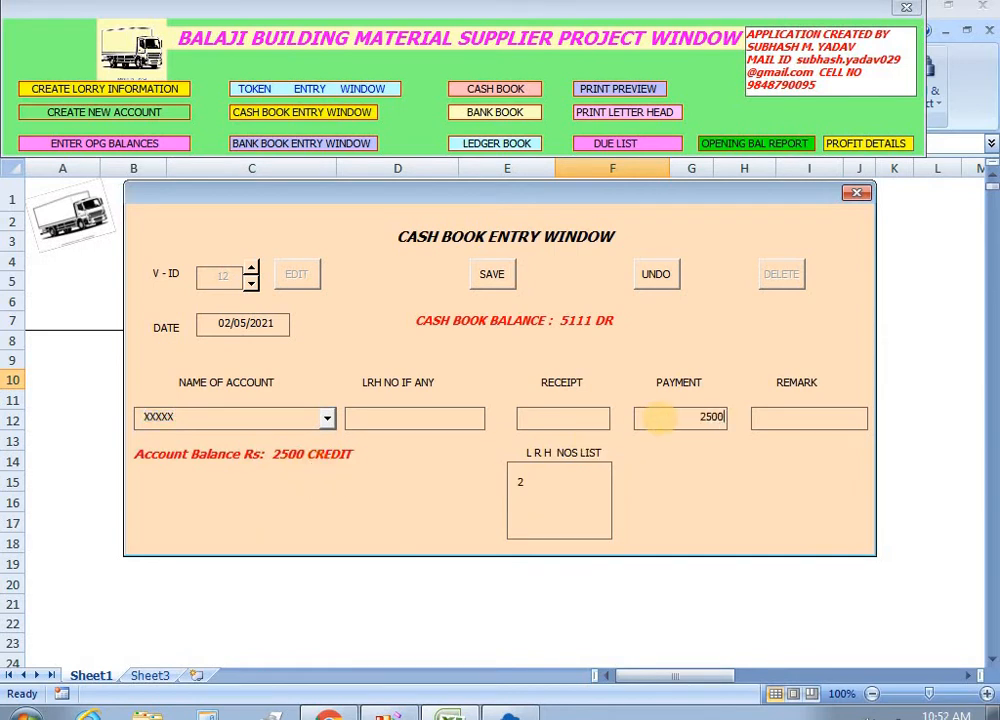
key("Tab")
type("T")
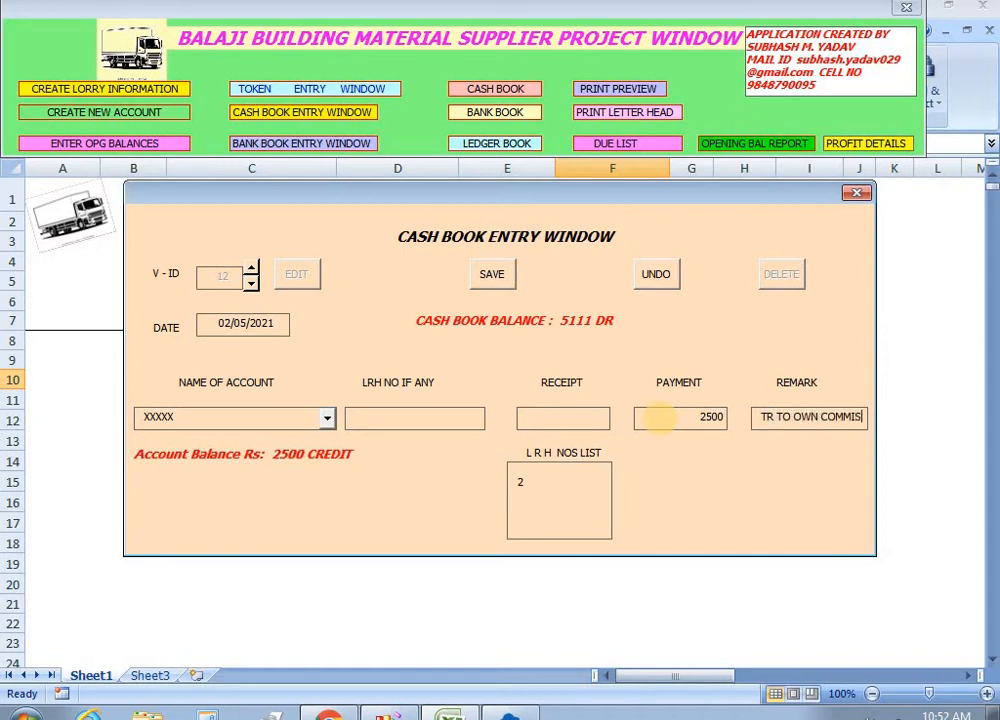
type("R TO OWN COMMISSION")
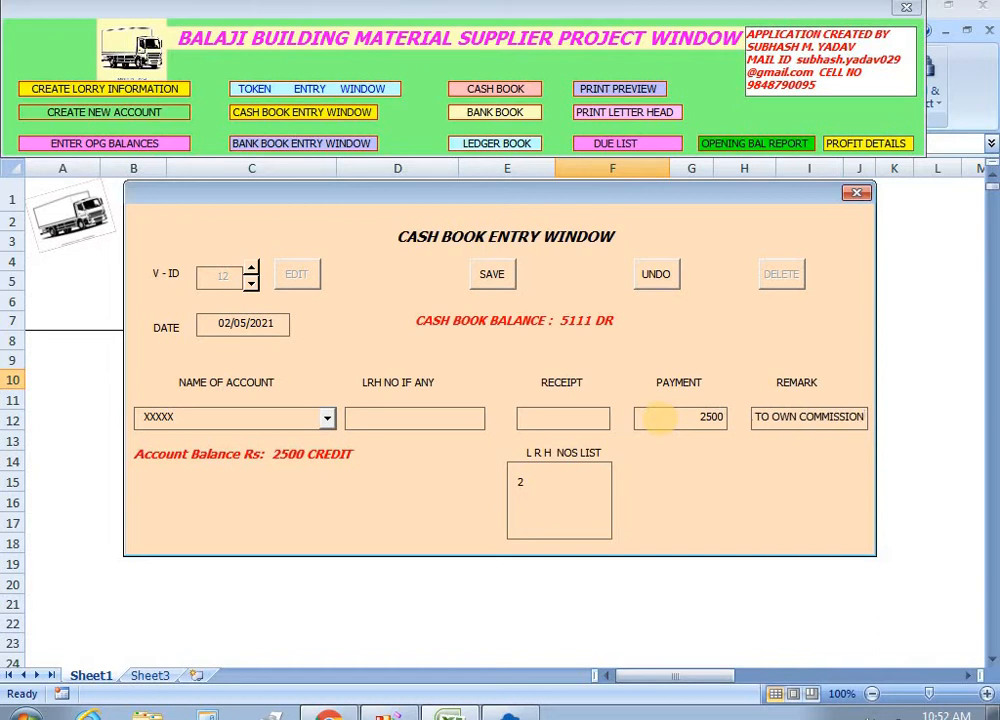
left_click(491, 274)
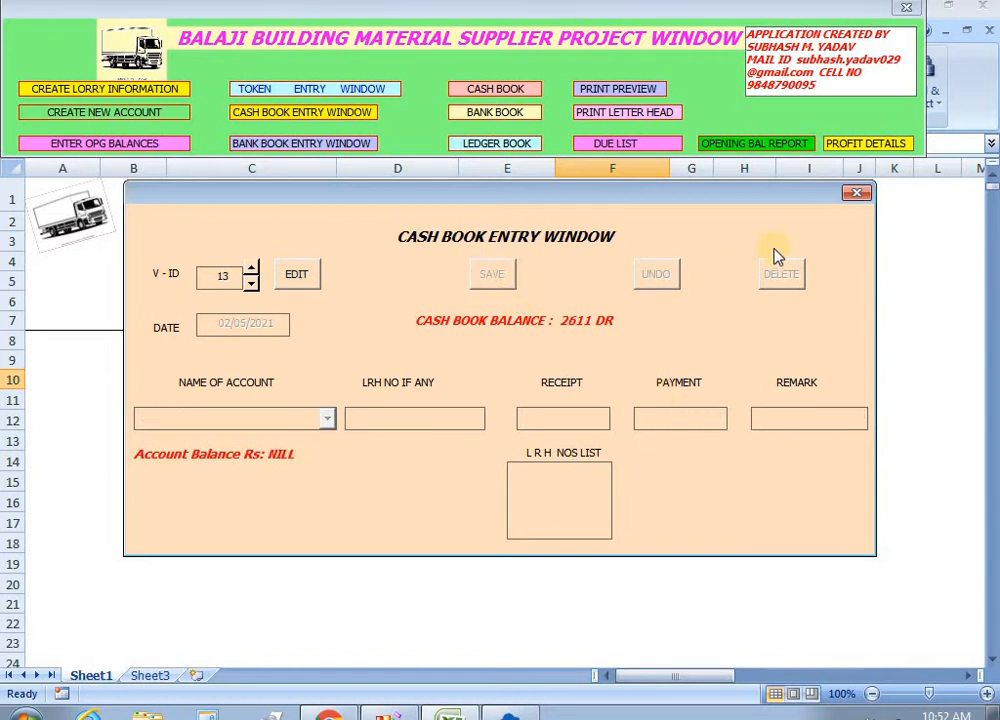
left_click(856, 192)
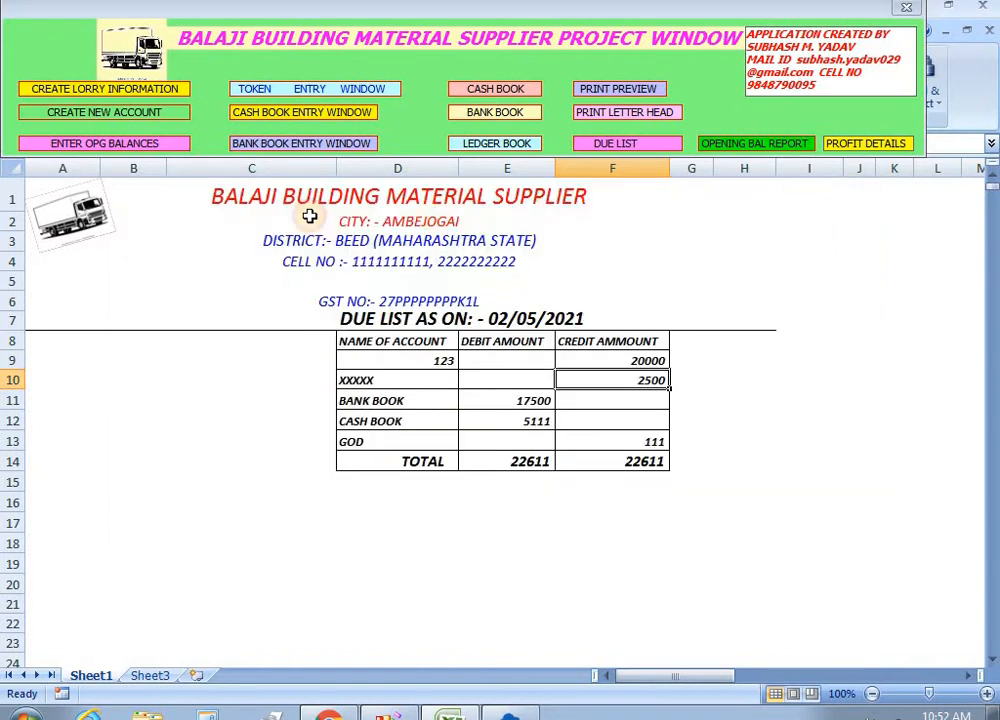
left_click(88, 119)
Create an INCOME account named OWN COMMISSION, save it and close the account form.
left_click(645, 265)
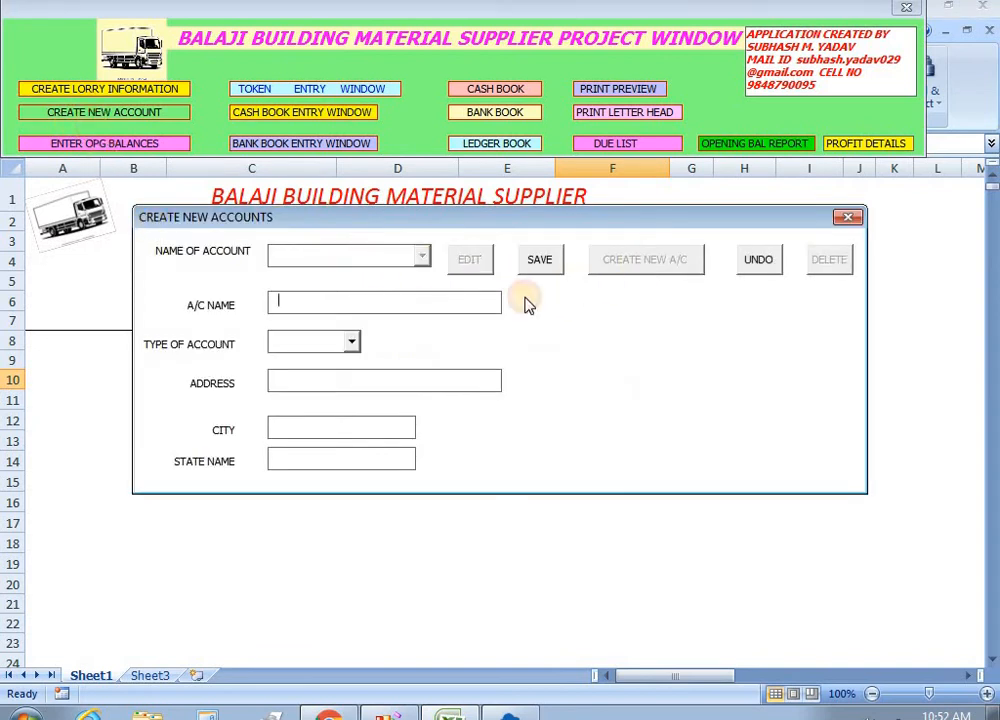
type("own commission")
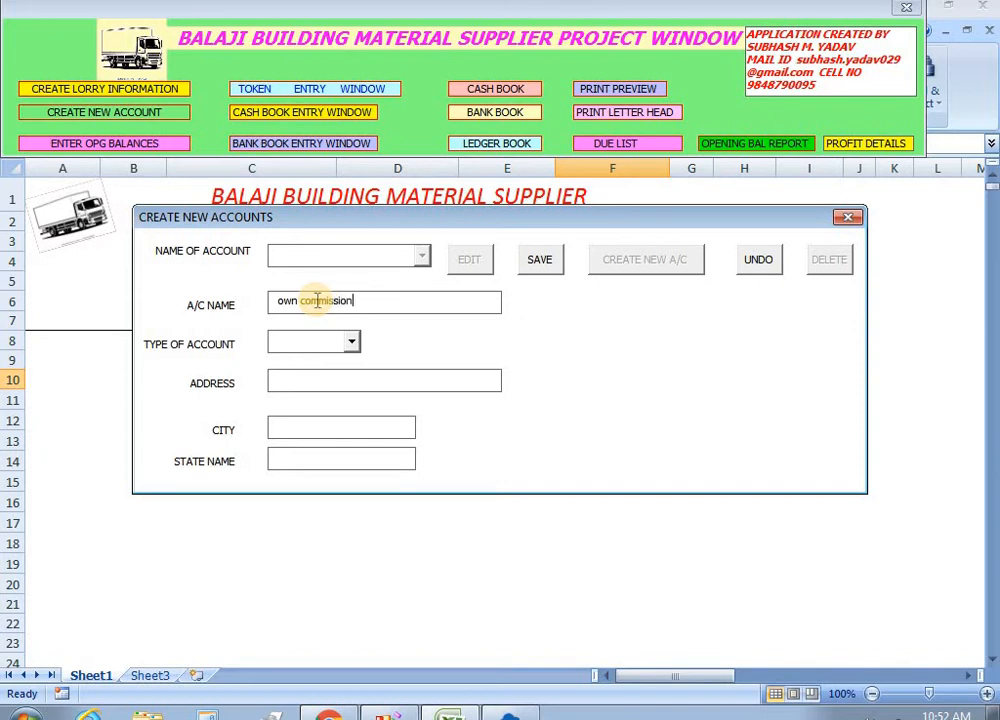
key("Tab")
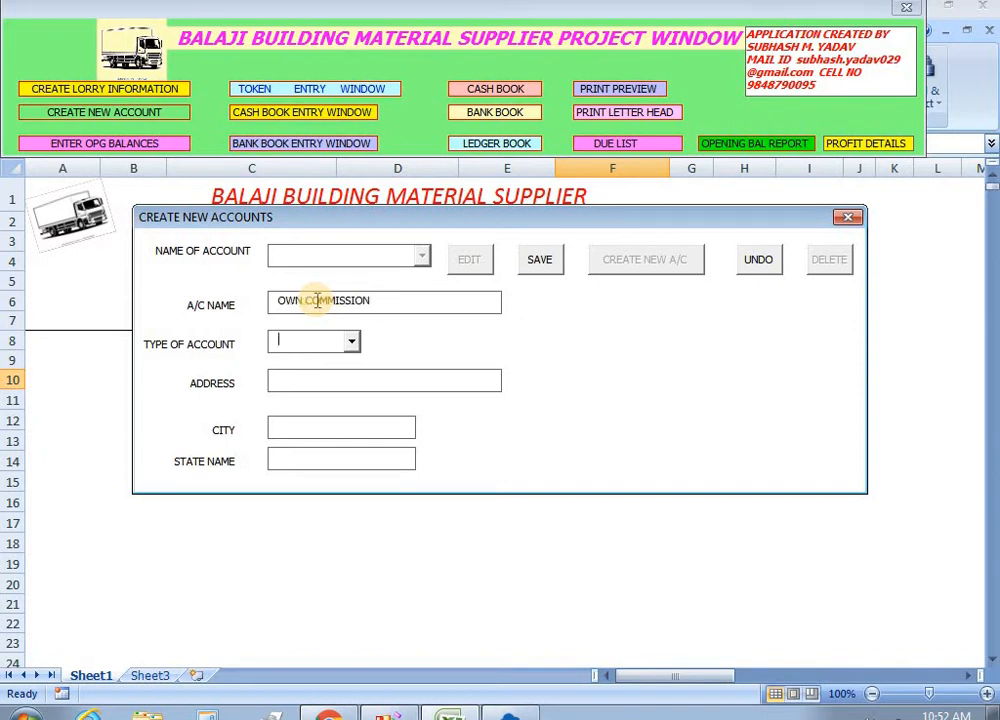
key("Down")
key("Tab")
left_click(539, 263)
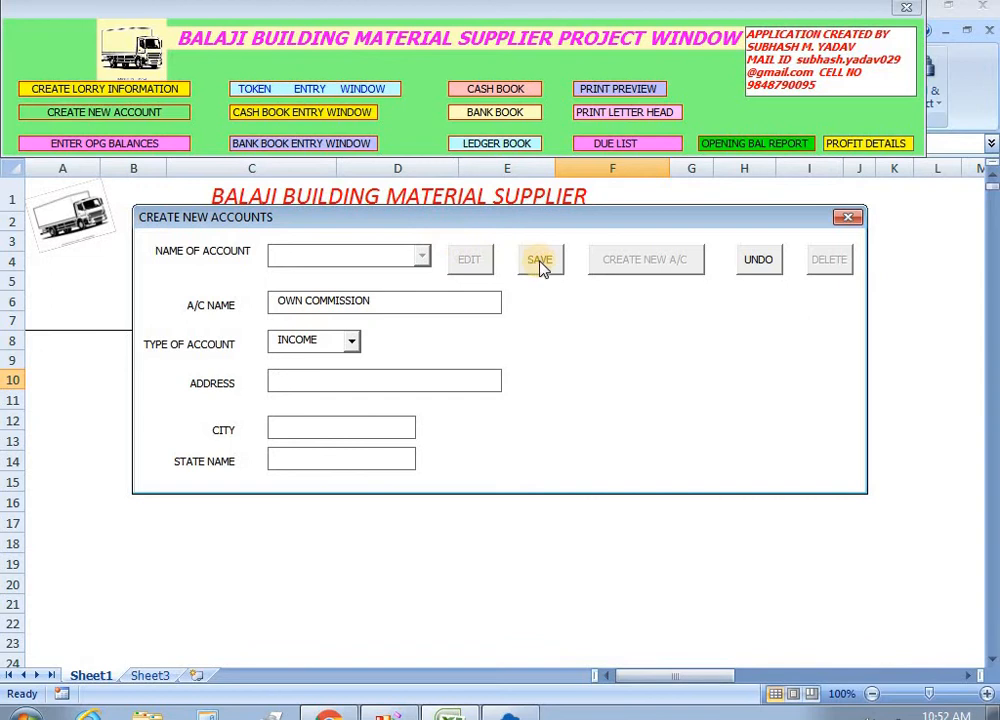
left_click(848, 217)
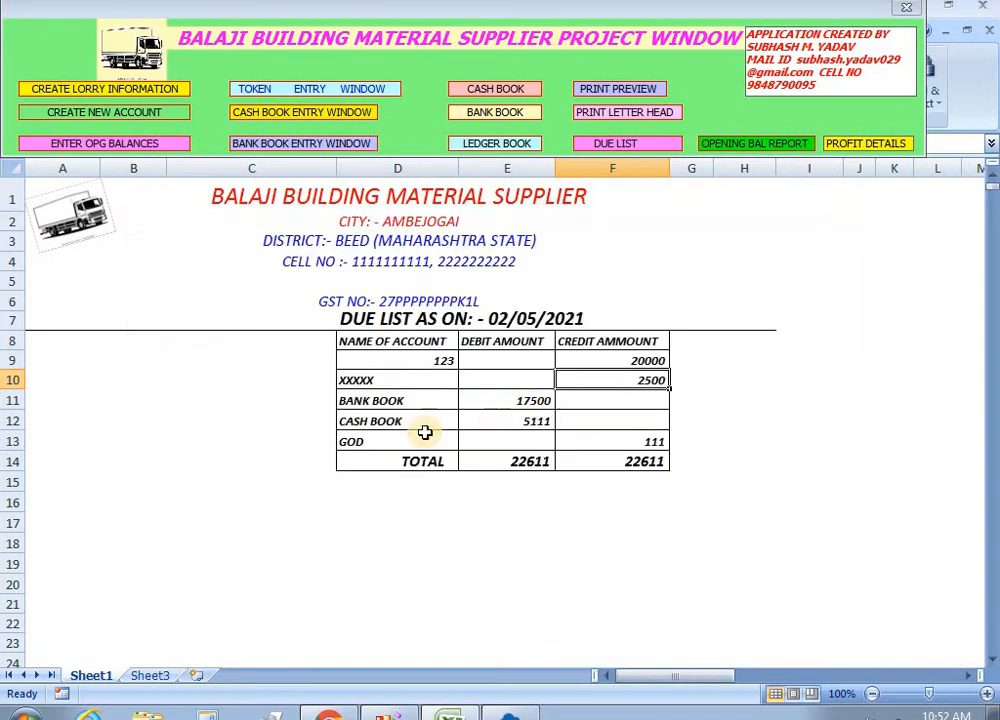
Load cash entry 12 for review in the cash book form, then clear it.
left_click(306, 112)
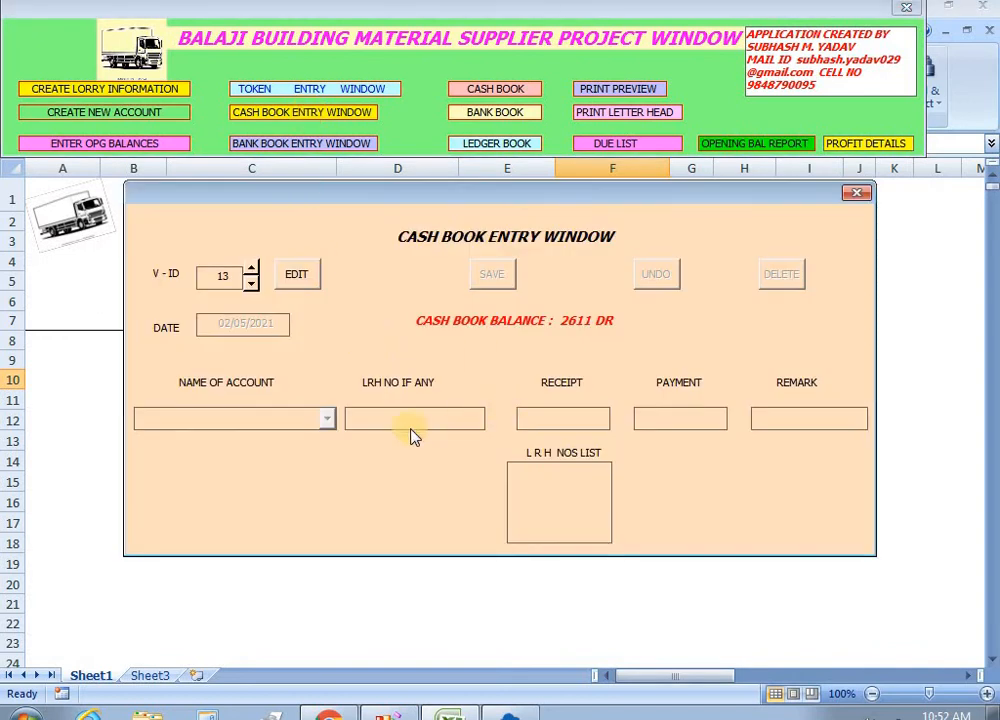
left_click(251, 284)
left_click(296, 274)
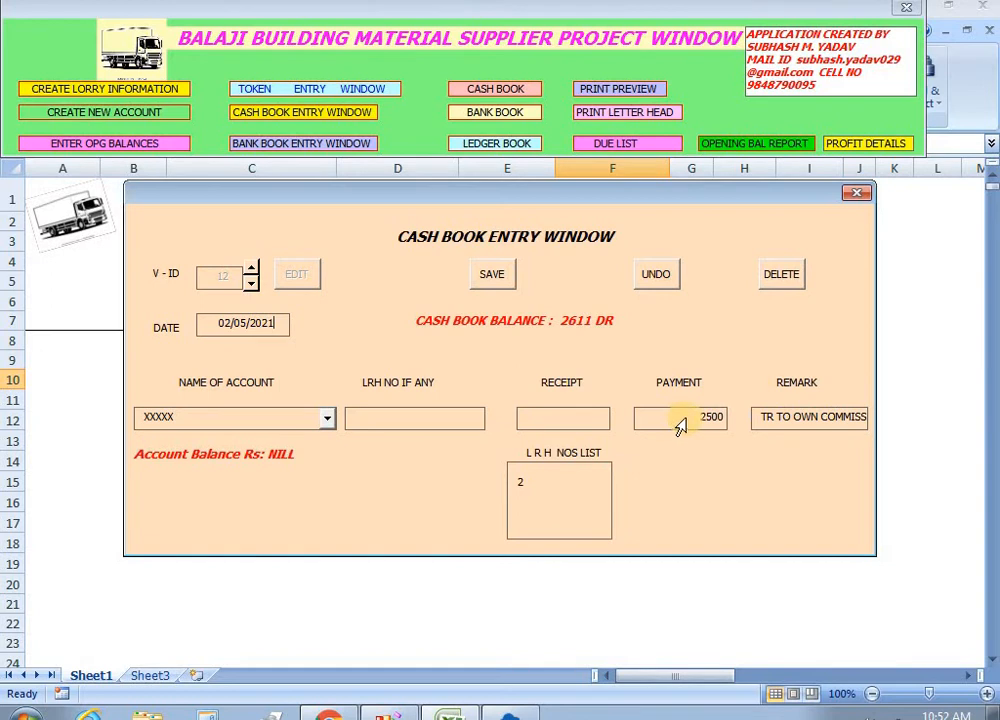
left_click(658, 278)
Save a 2500 cash receipt from OWN COMMISSION with a journal-entry remark.
left_click(300, 280)
left_click(327, 419)
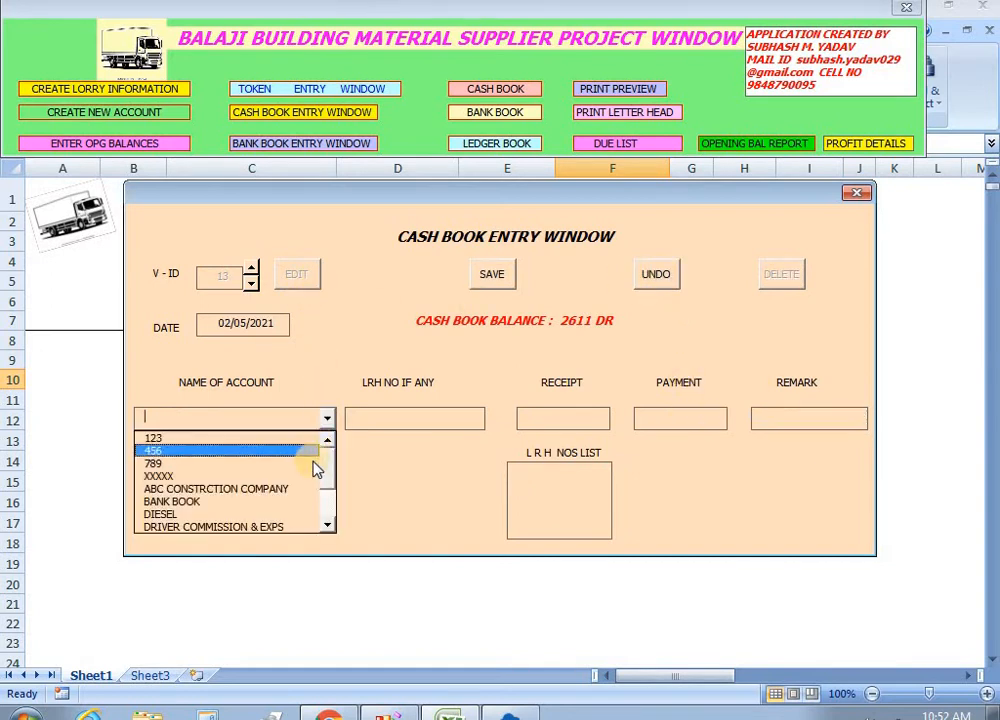
left_click(330, 487)
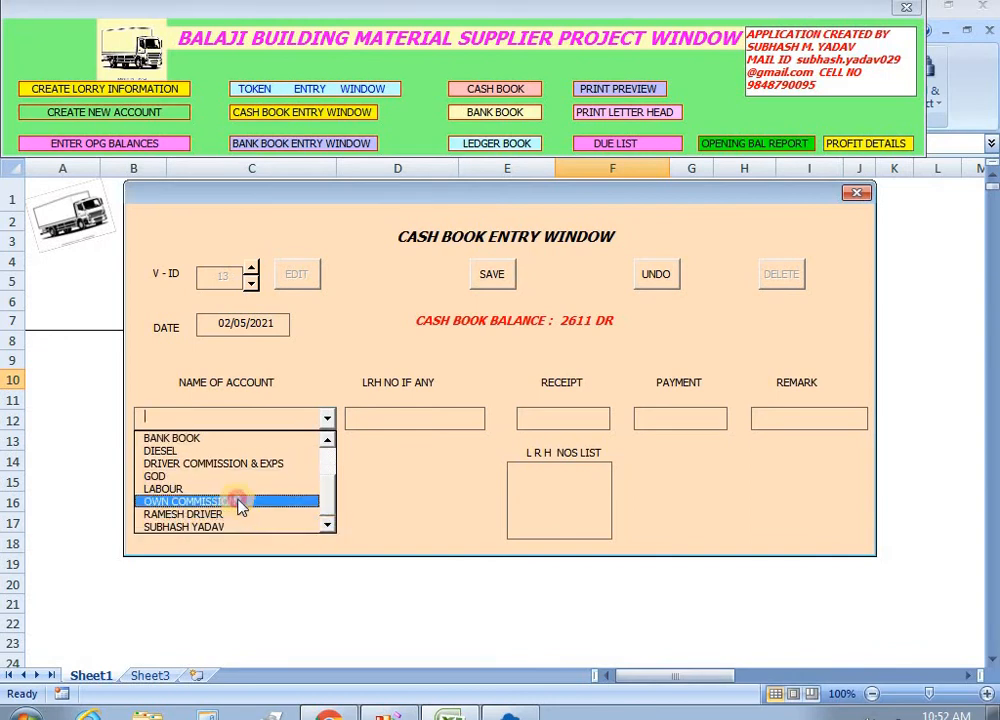
left_click(239, 502)
left_click(533, 420)
type("2500")
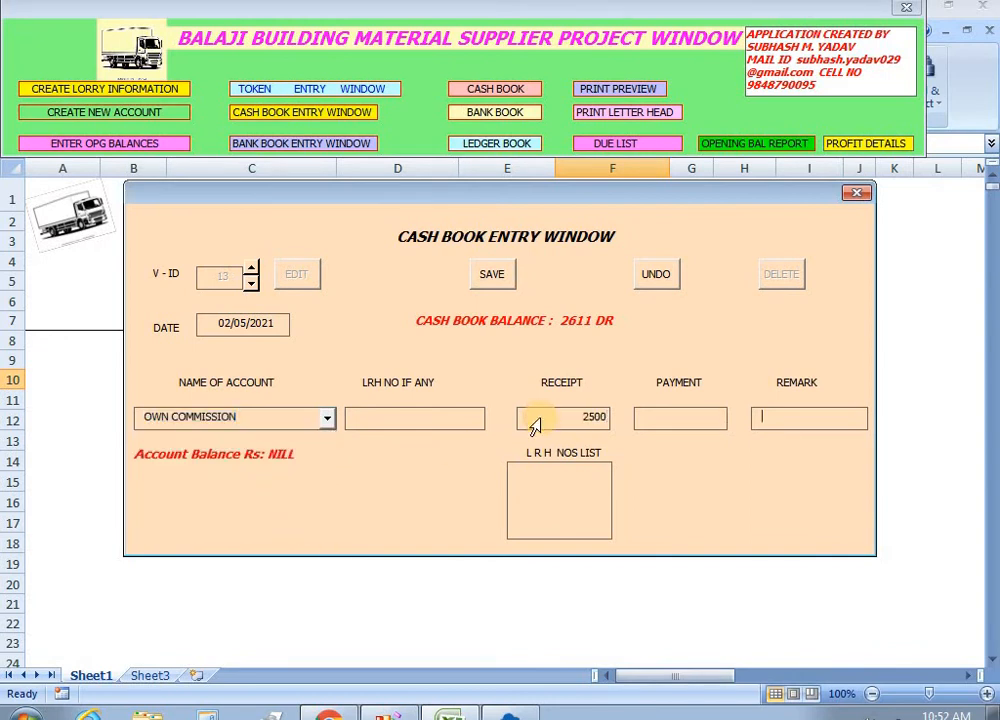
key("Tab")
key("Tab")
type("JOURNAL ENTRY")
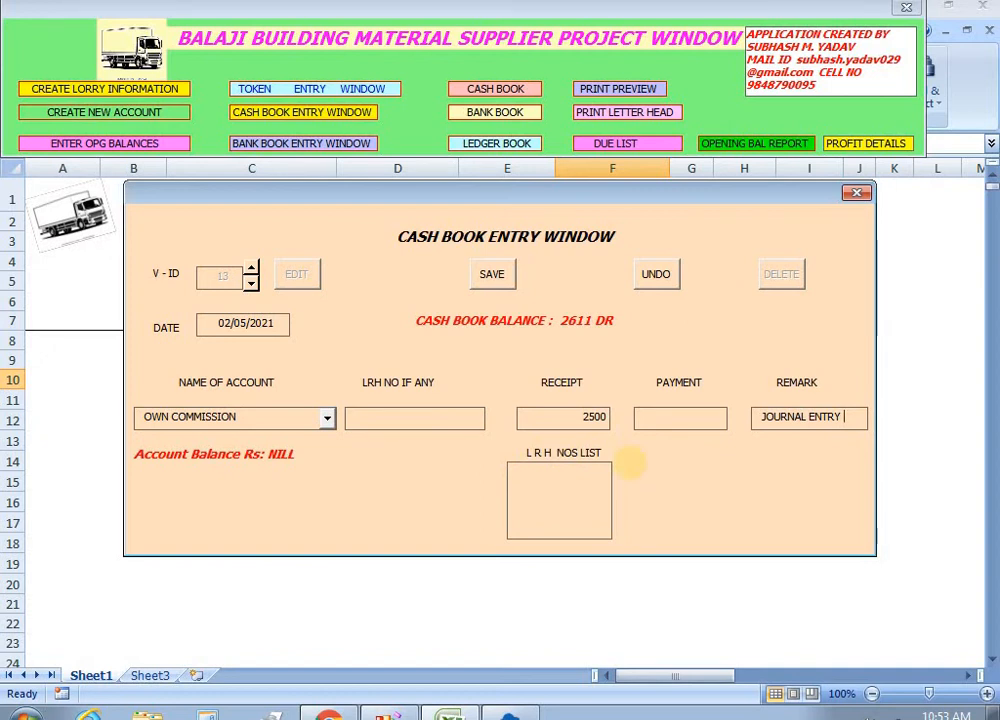
type("RRY XXXX")
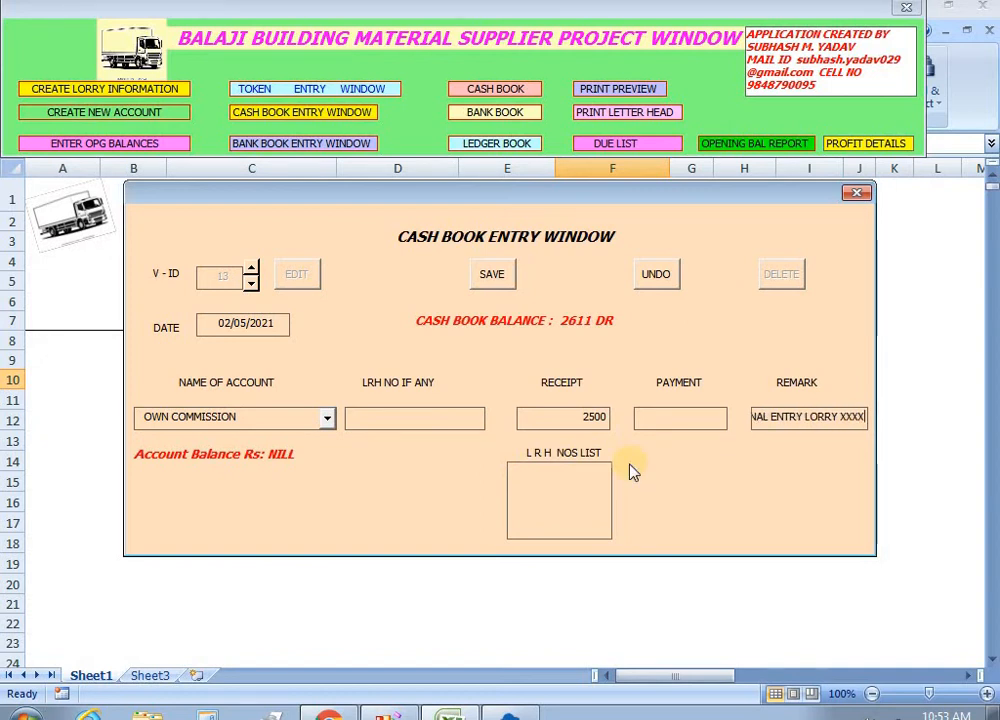
left_click(490, 280)
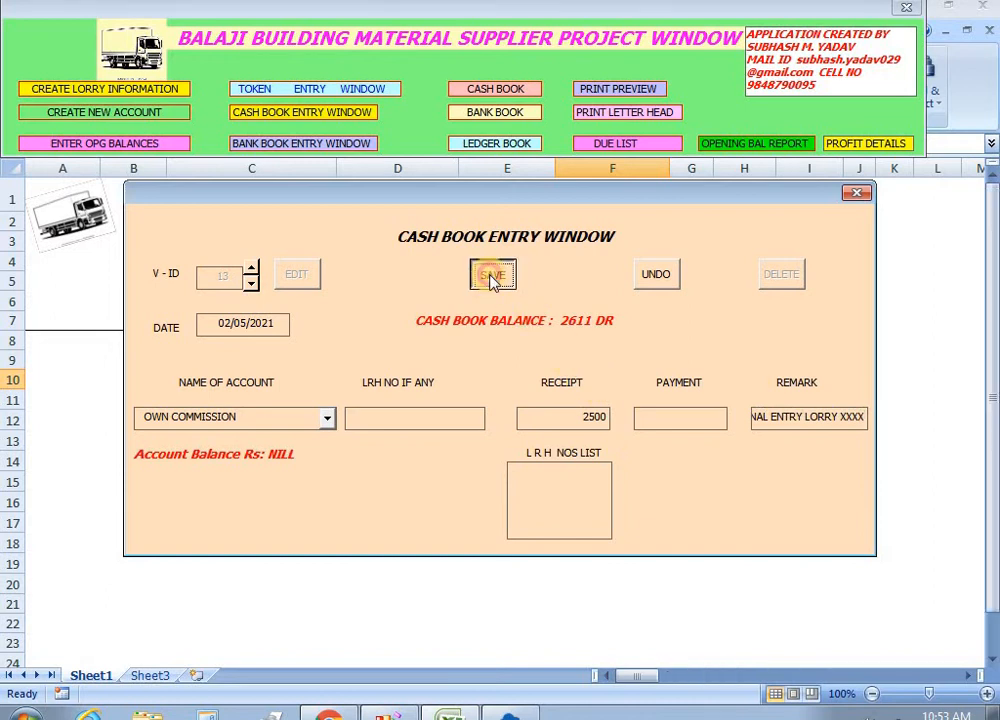
Reload cash entry 12, discard the changes and close the cash book form.
left_click(252, 285)
left_click(252, 285)
left_click(295, 277)
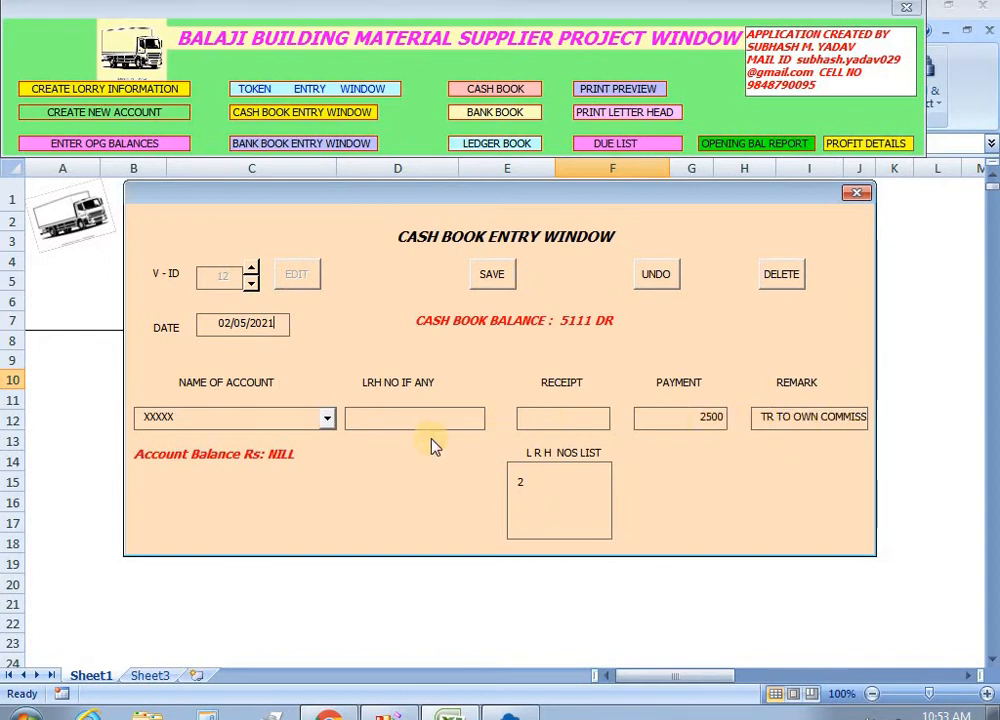
left_click(660, 276)
left_click(858, 196)
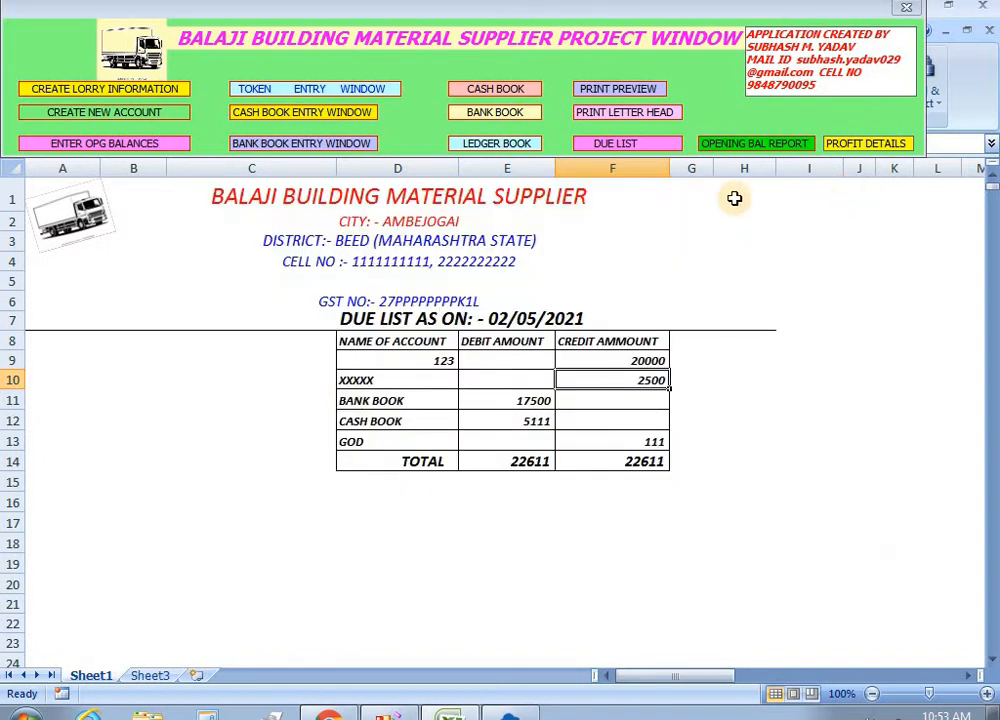
Refresh the due list and check OWN COMMISSION's 2500 credit, account 123's credit and BANK BOOK's 17500 debit.
left_click(615, 145)
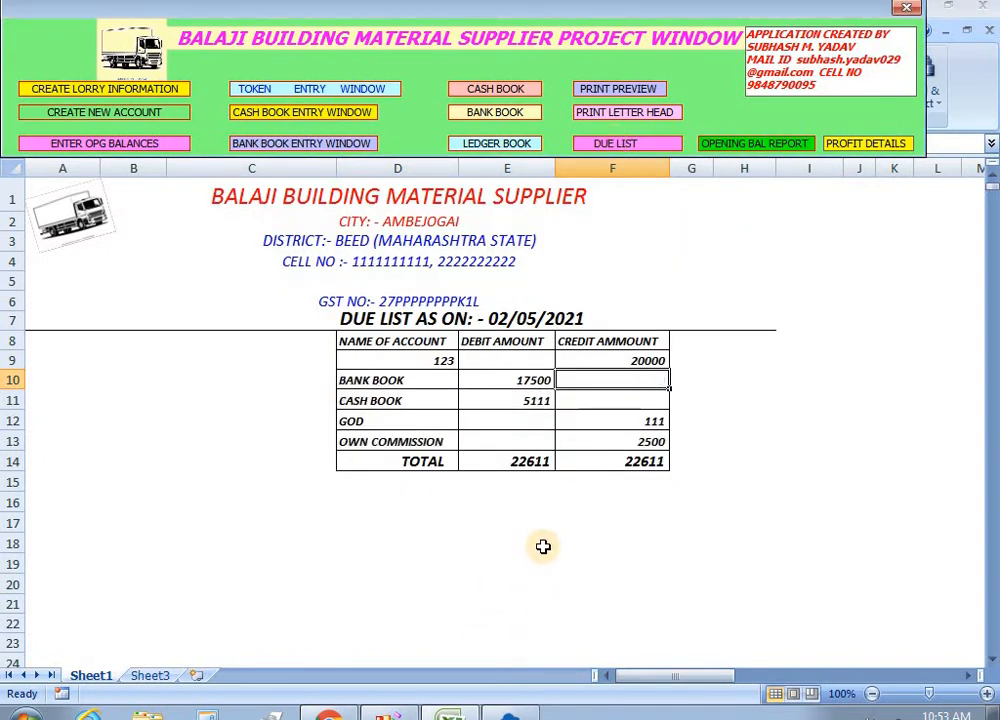
left_click(640, 442)
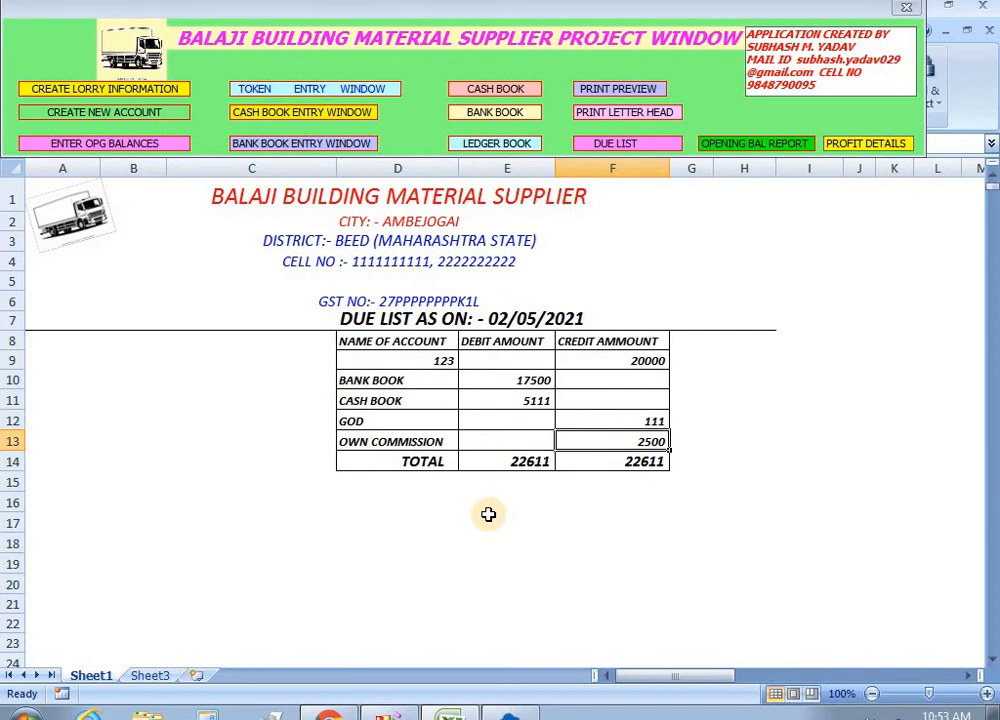
left_click(638, 362)
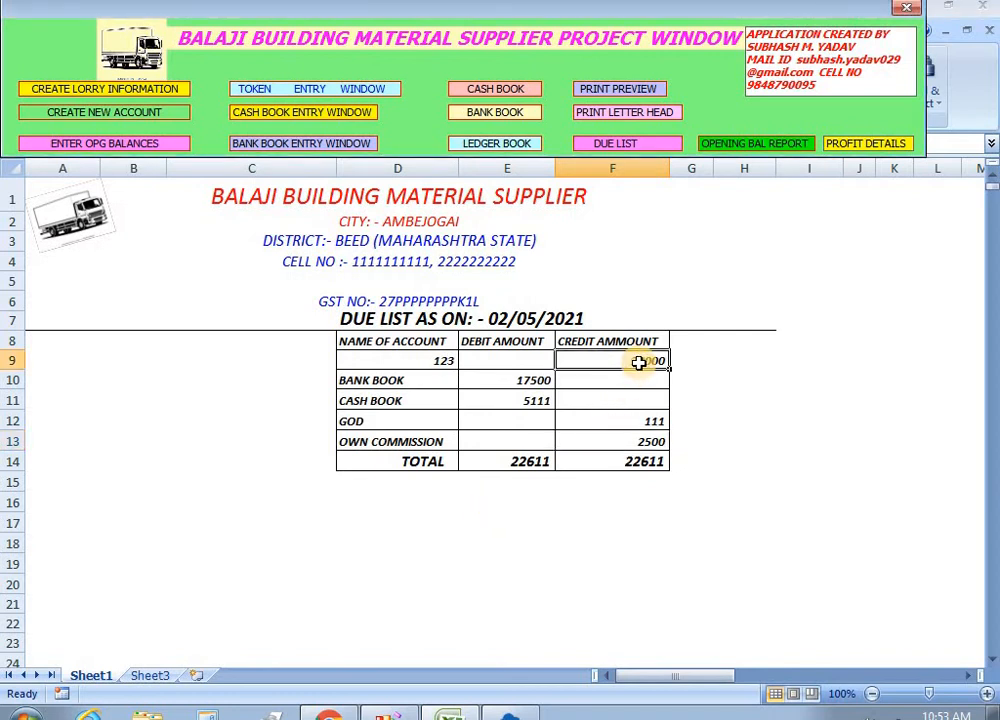
left_click(638, 440)
left_click(531, 382)
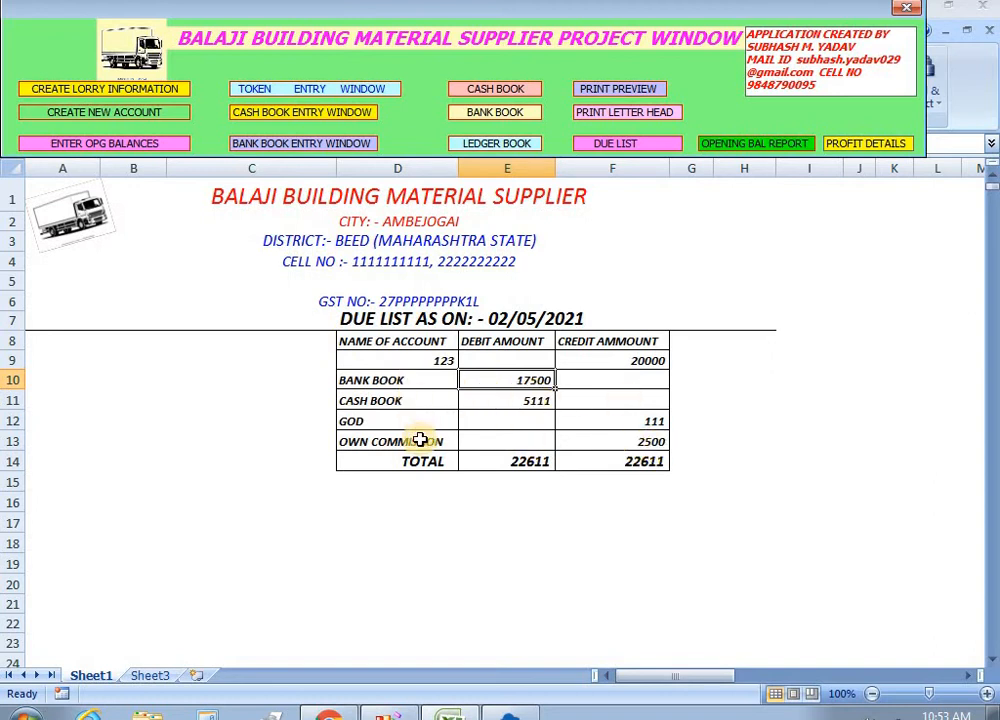
Show the ledger statement for account XXXXX from the ledger selection form.
left_click(507, 143)
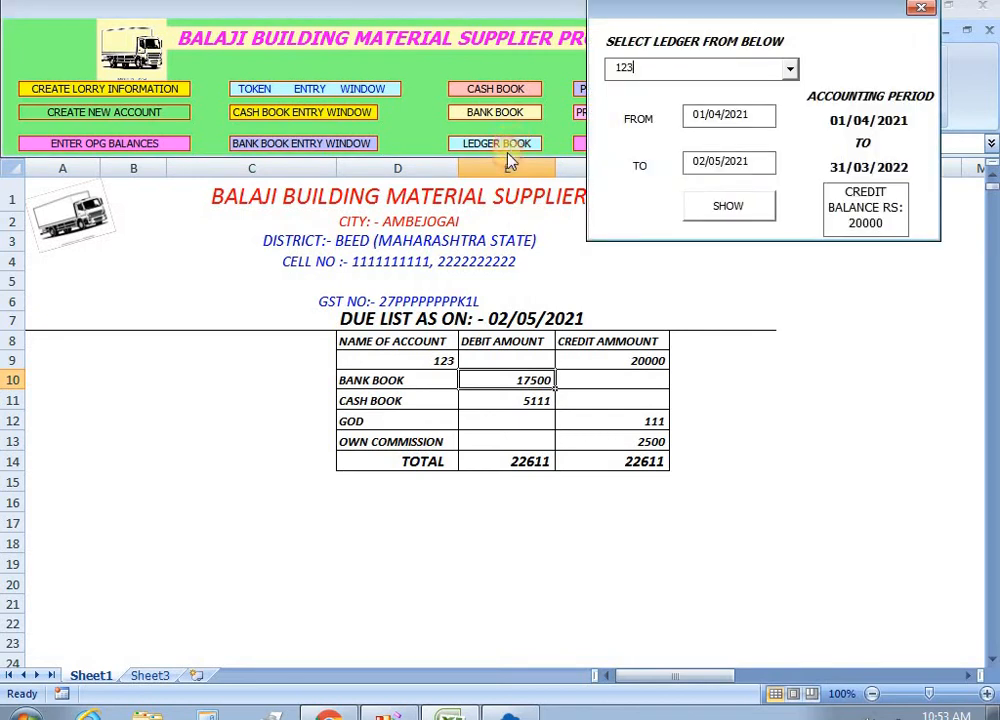
left_click(793, 70)
left_click(632, 112)
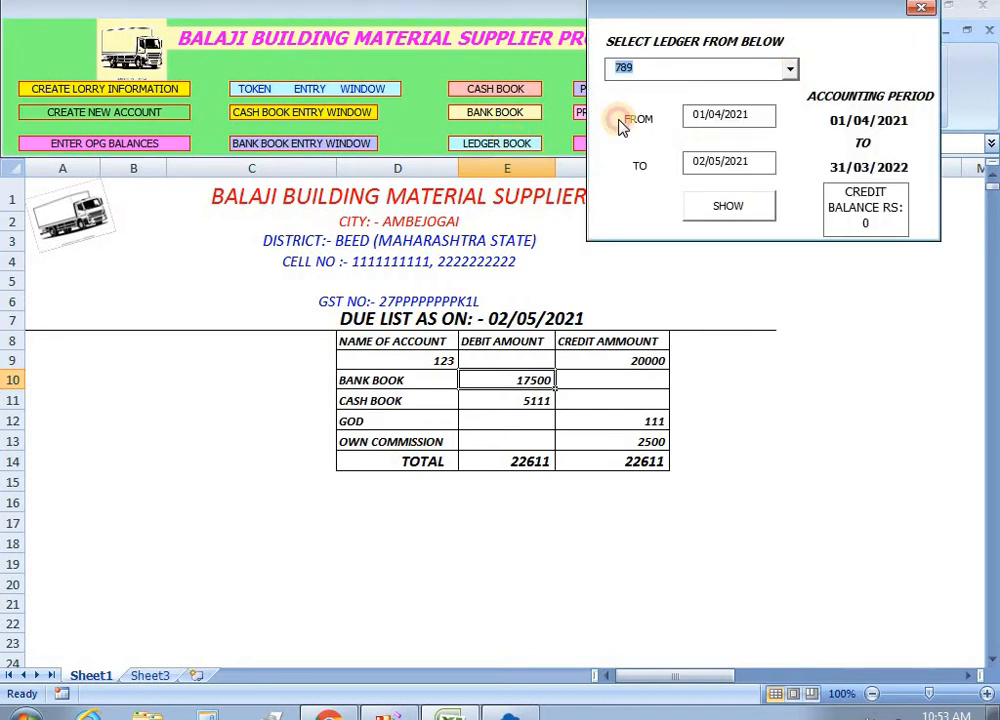
left_click(793, 70)
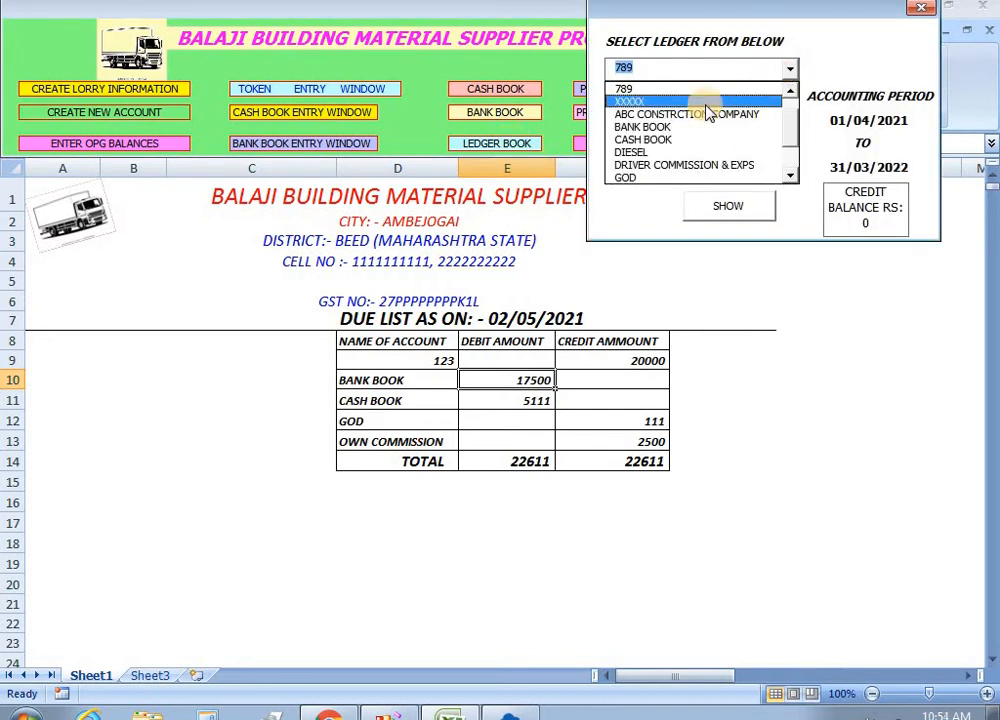
left_click(632, 100)
left_click(727, 205)
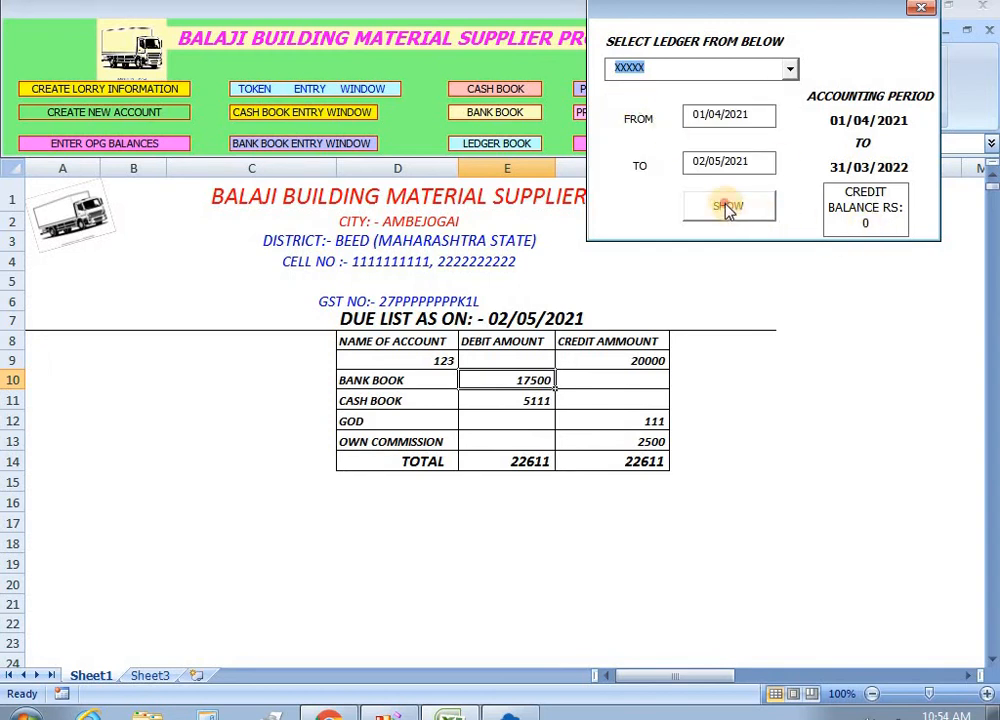
Check the 17500 ABC CONSTRCTION COMPANY credit and 15000 cash debit, then close the ledger form.
left_click(783, 418)
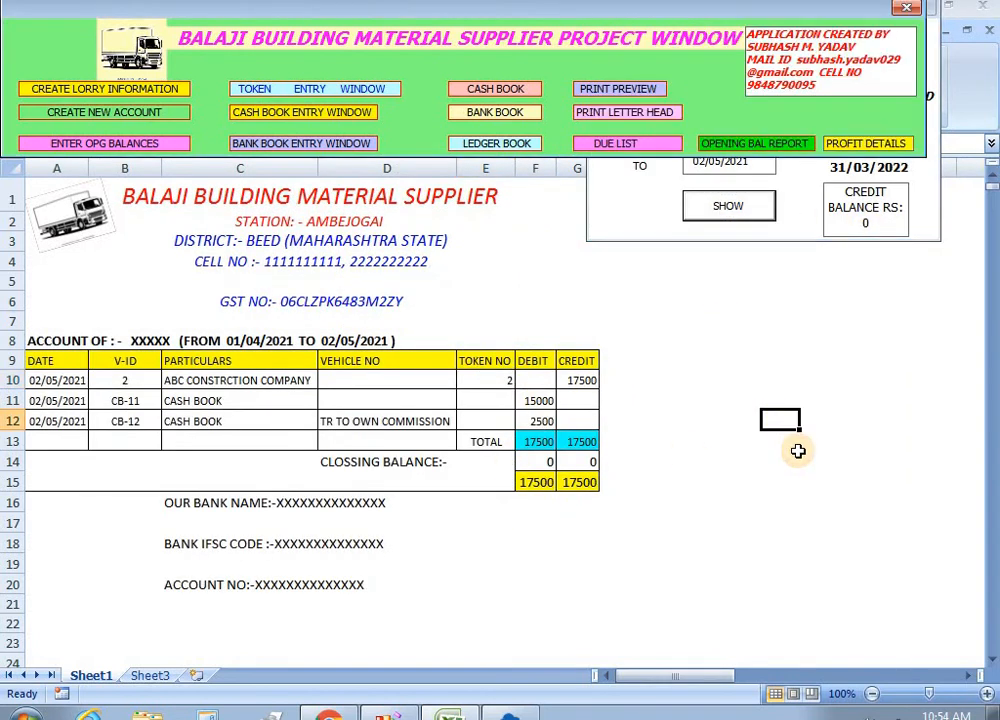
left_click(584, 383)
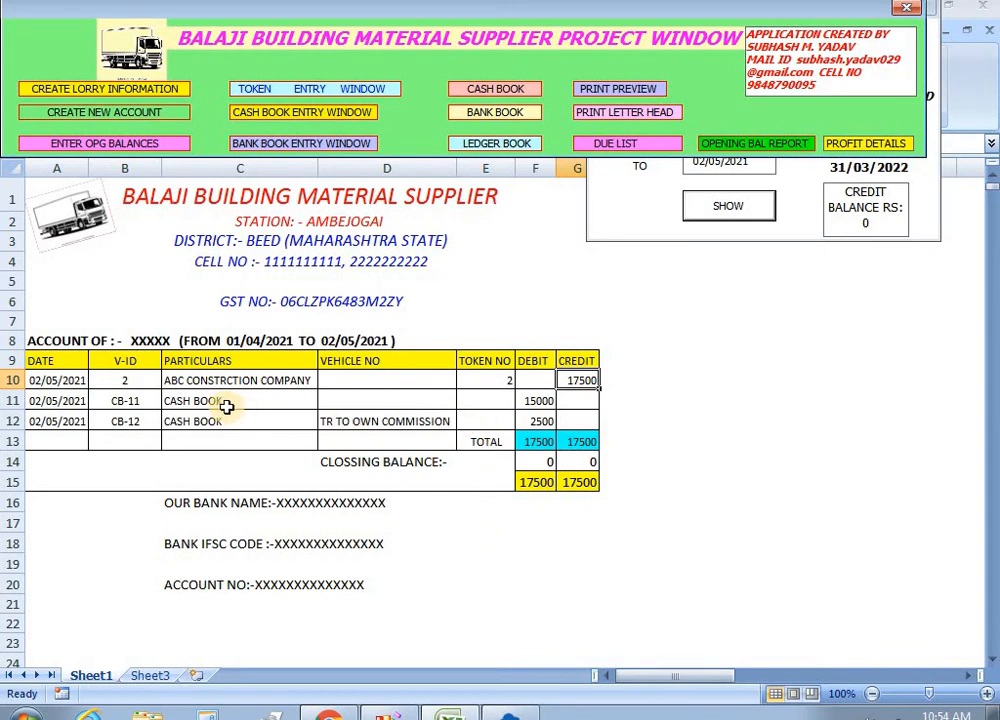
left_click(528, 401)
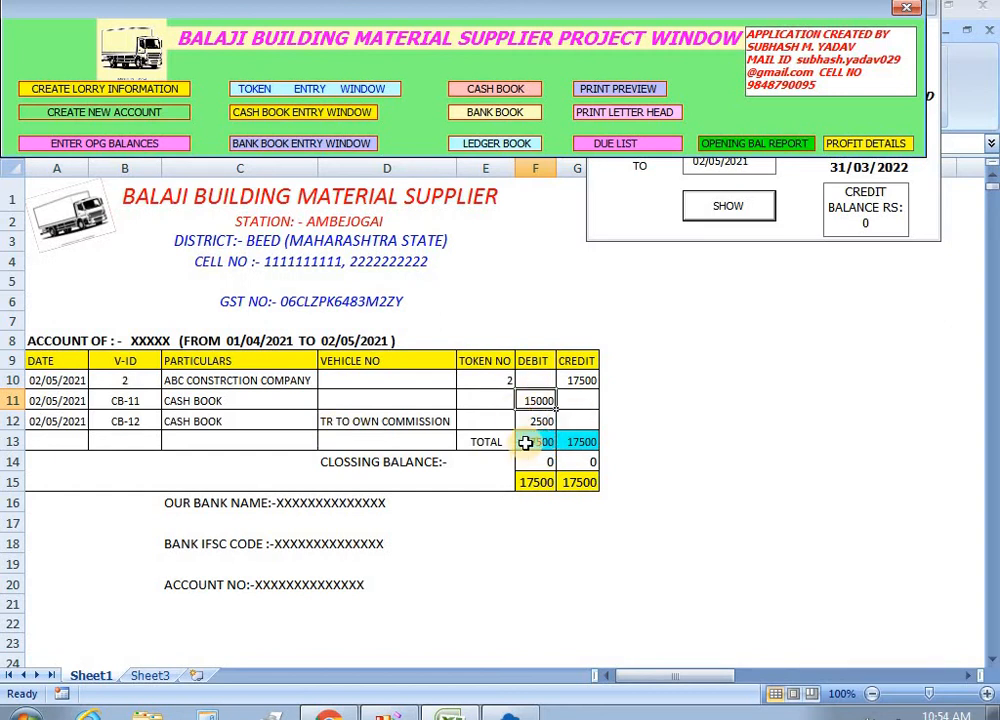
left_click(629, 216)
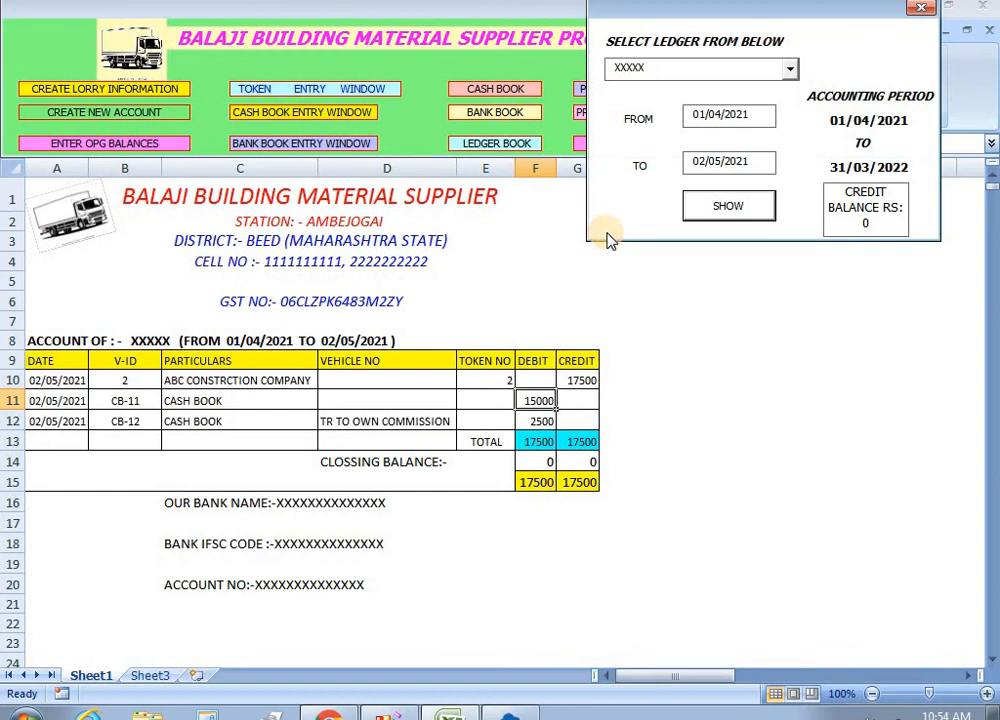
left_click(925, 10)
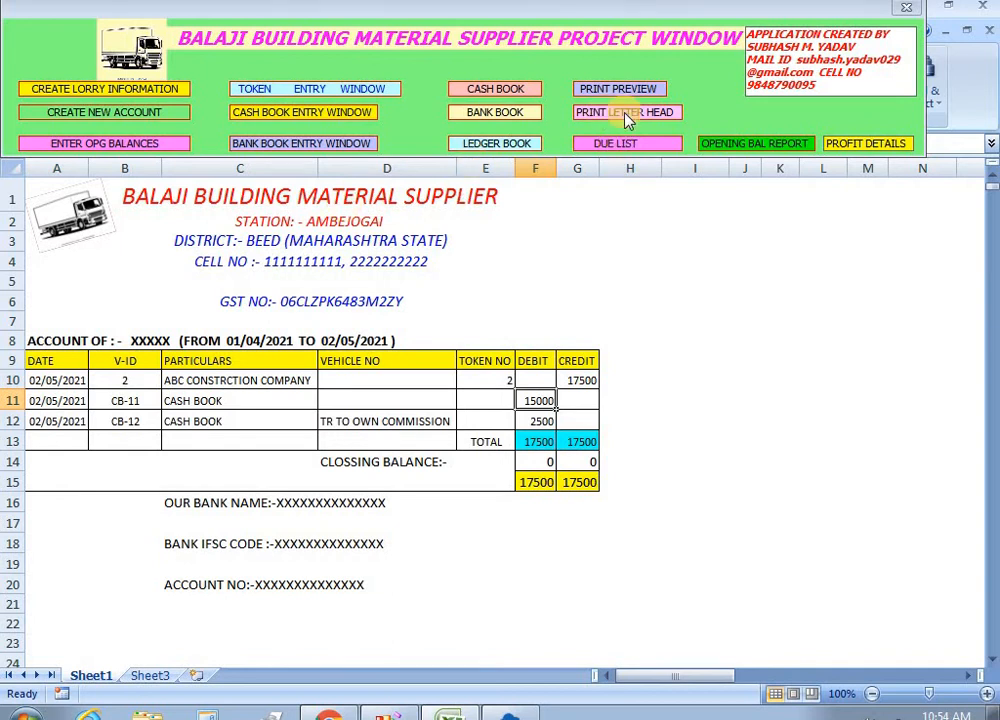
Bring up the blank BALAJI BUILDING MATERIAL SUPPLIER letterhead and close the button panel.
left_click(615, 143)
left_click(368, 359)
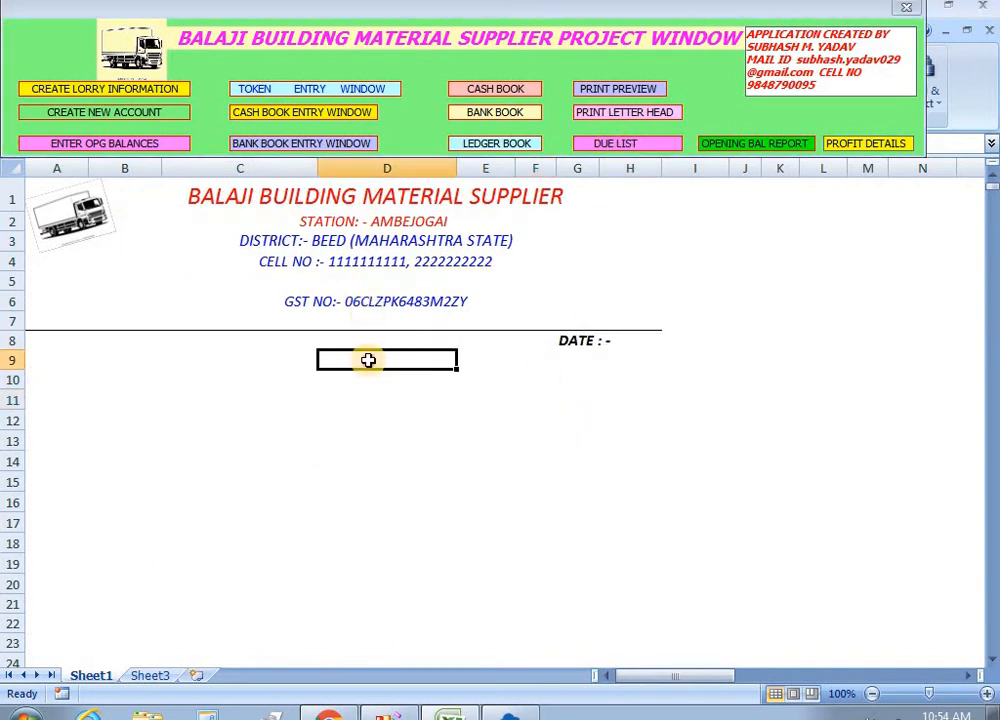
left_click(906, 8)
Check the letterhead in a zoomed-in Print Preview, then close the preview.
left_click(22, 17)
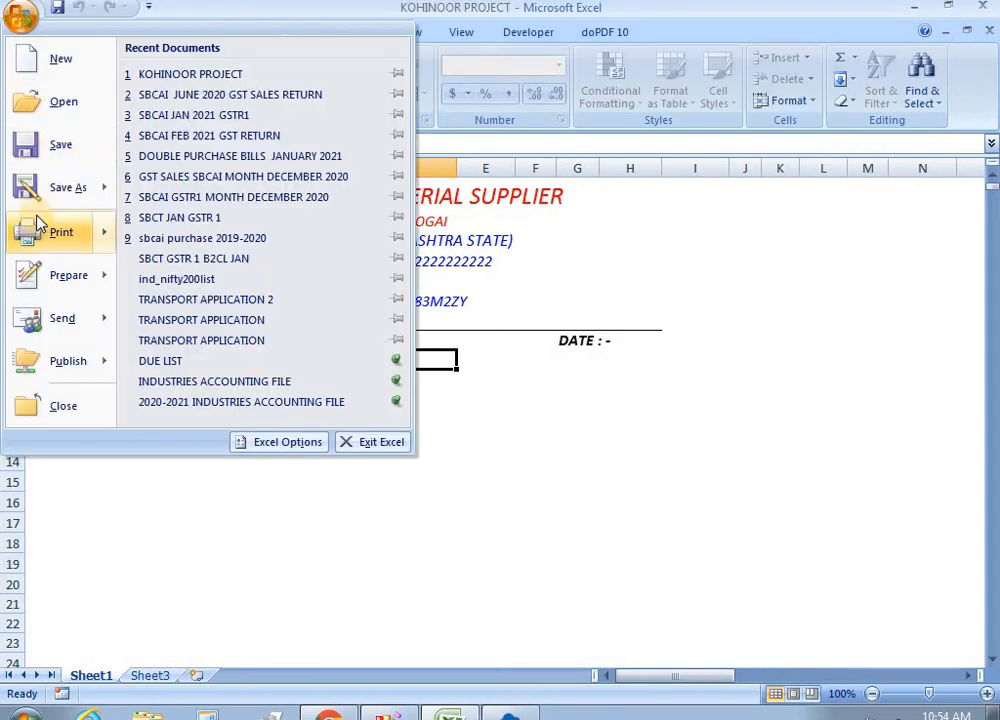
mouse_move(40, 228)
left_click(205, 197)
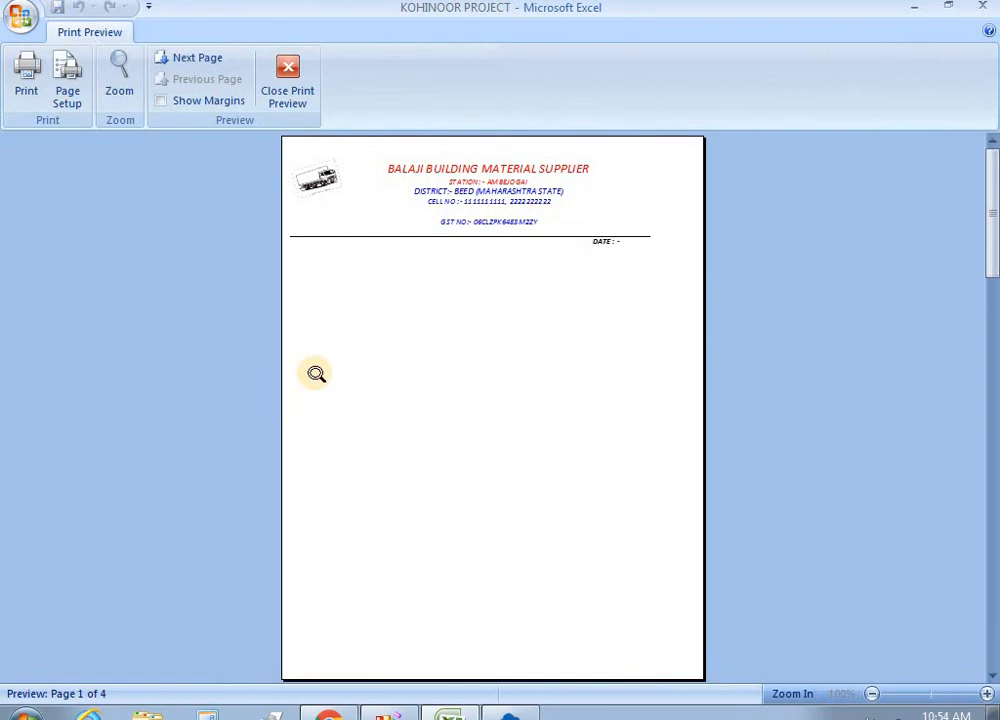
left_click(475, 350)
scroll(623, 390, "up", 3)
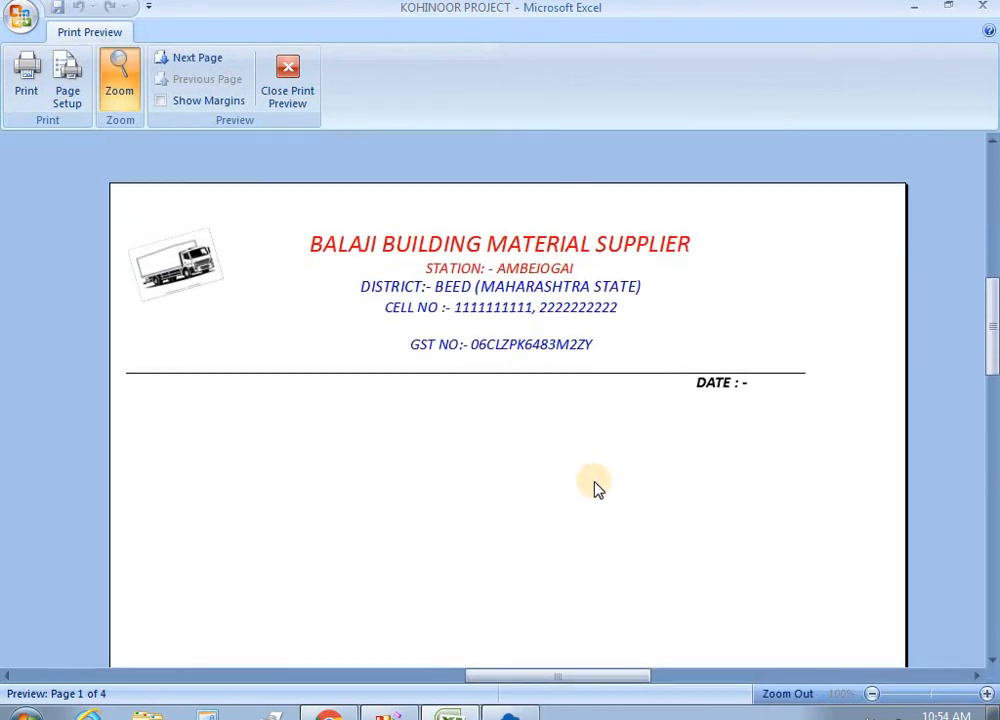
left_click(287, 78)
left_click(555, 241)
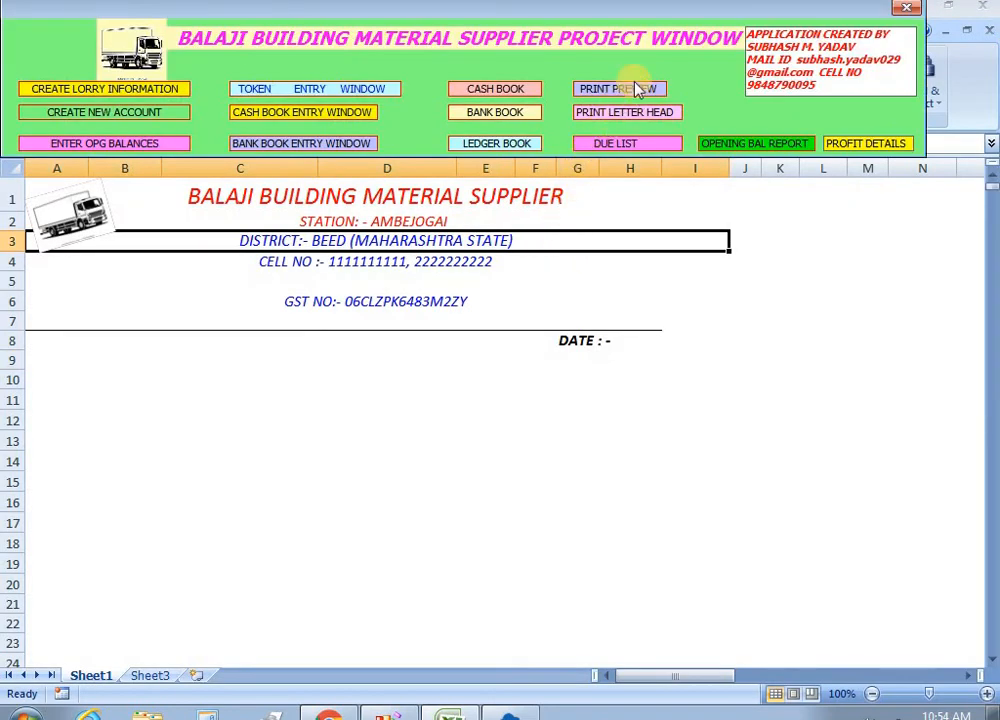
Show the account 123 ledger for 01/04/2021 to 02/05/2021 and close the ledger form.
left_click(507, 149)
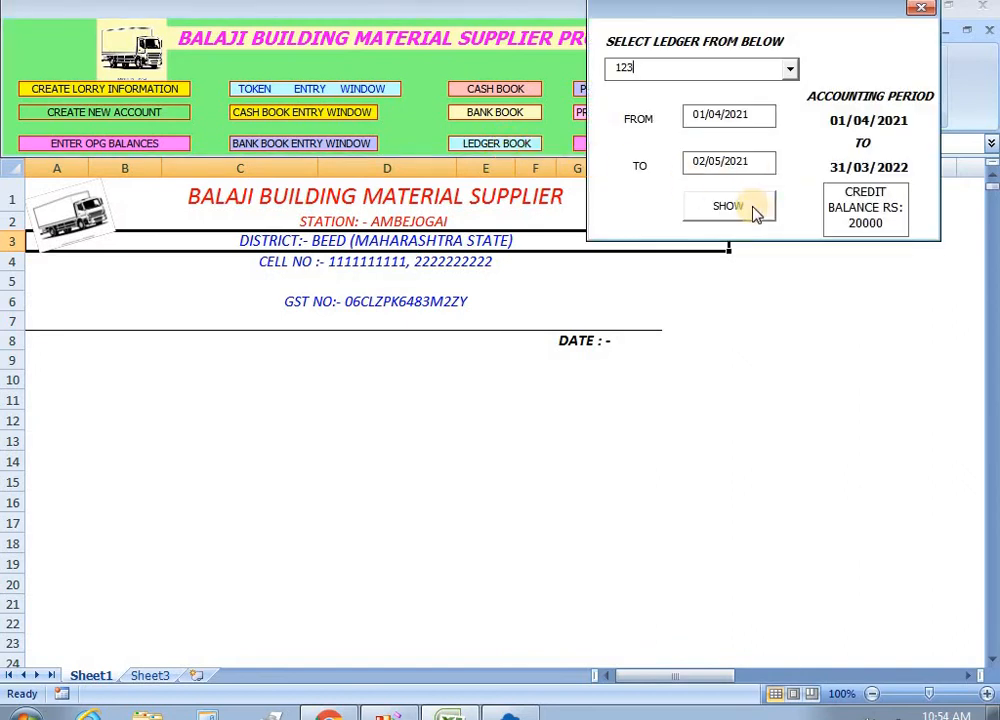
left_click(790, 69)
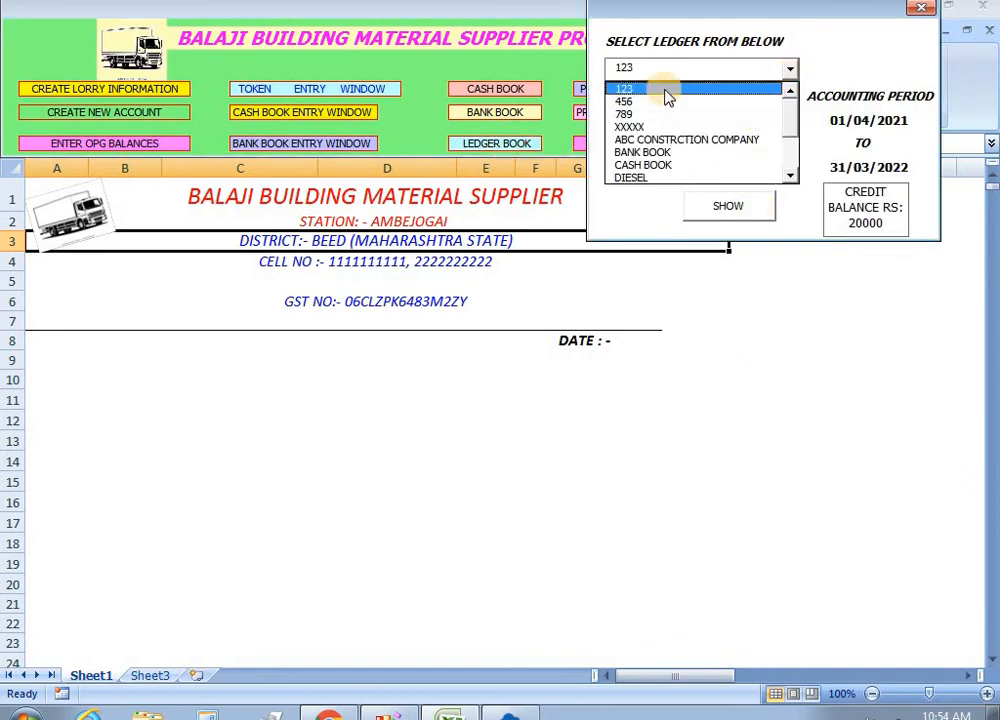
left_click(622, 96)
left_click(727, 205)
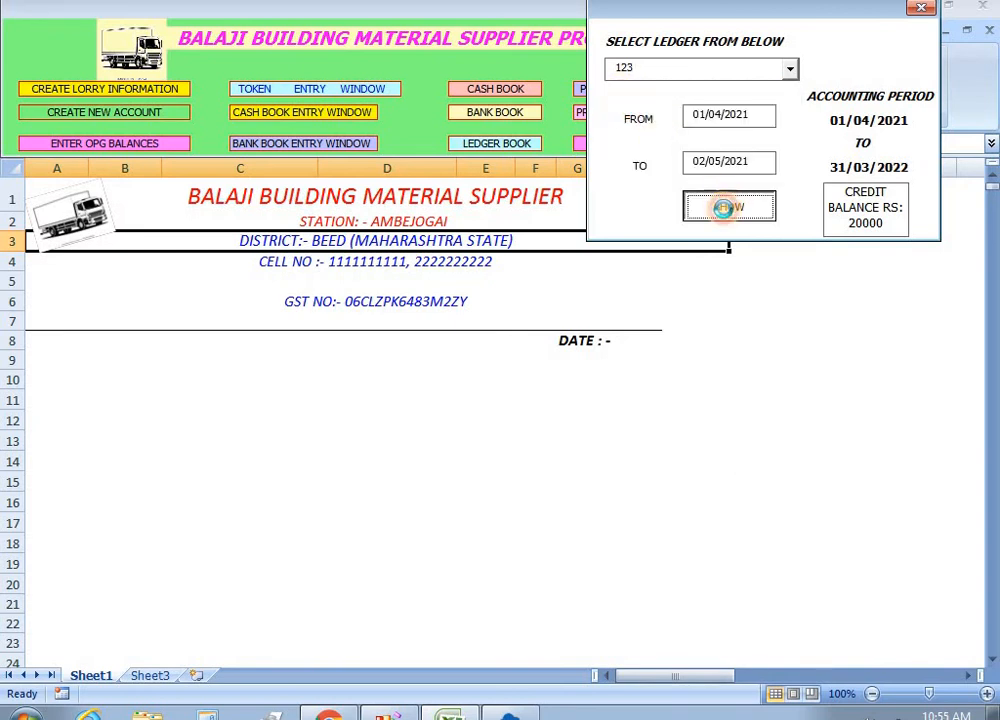
left_click(921, 10)
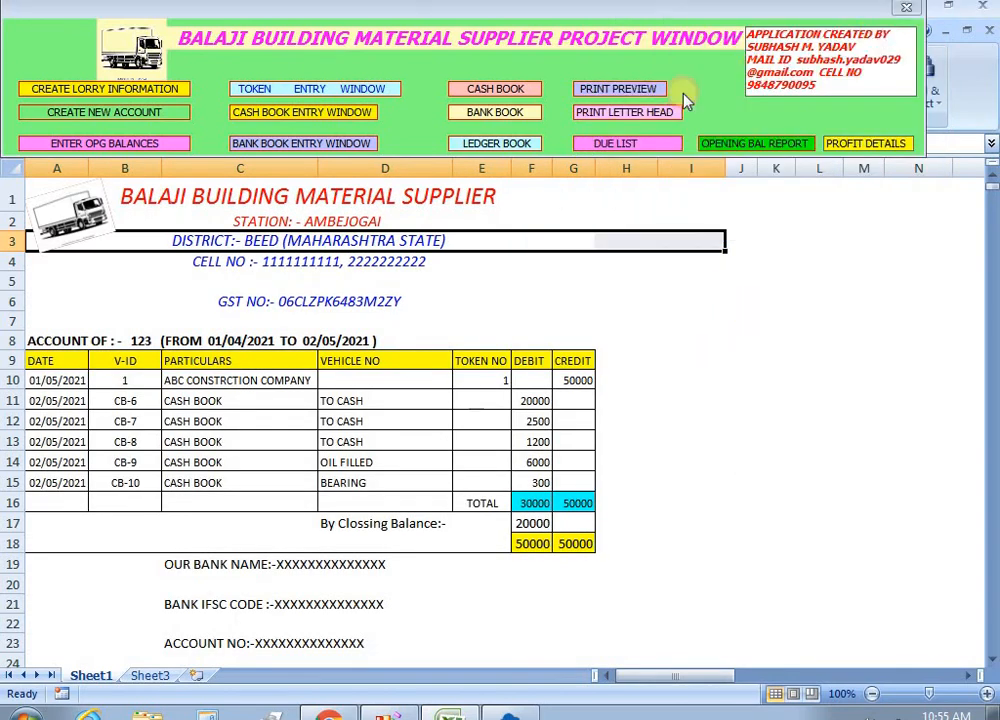
Check the 123 ledger printout in Print Preview at full size, then close the preview.
left_click(620, 92)
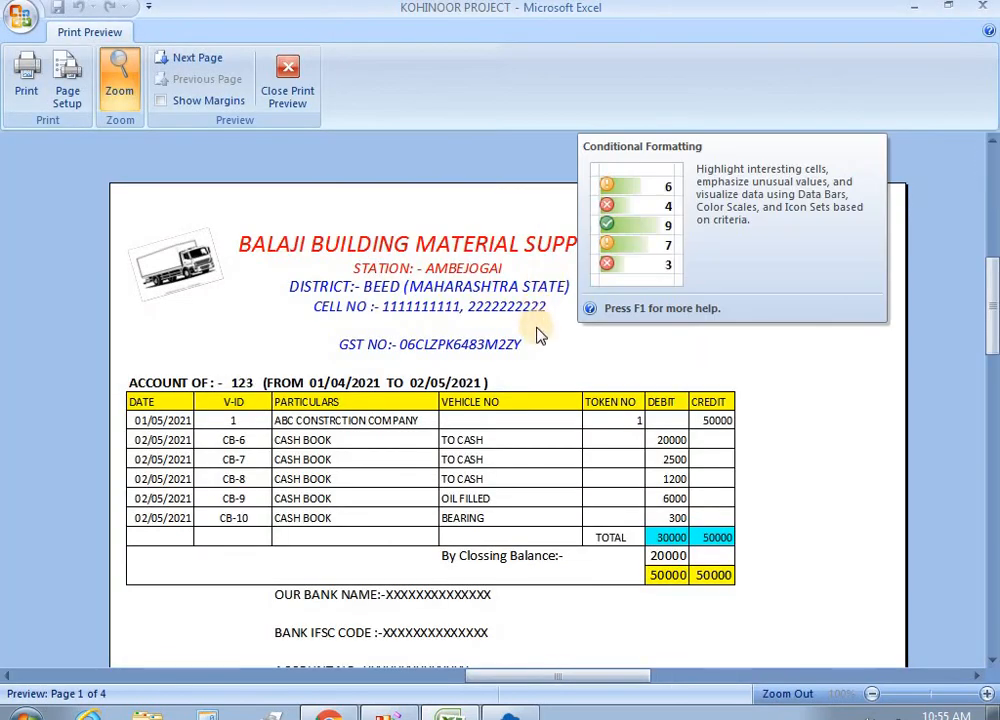
left_click(725, 393)
left_click(510, 460)
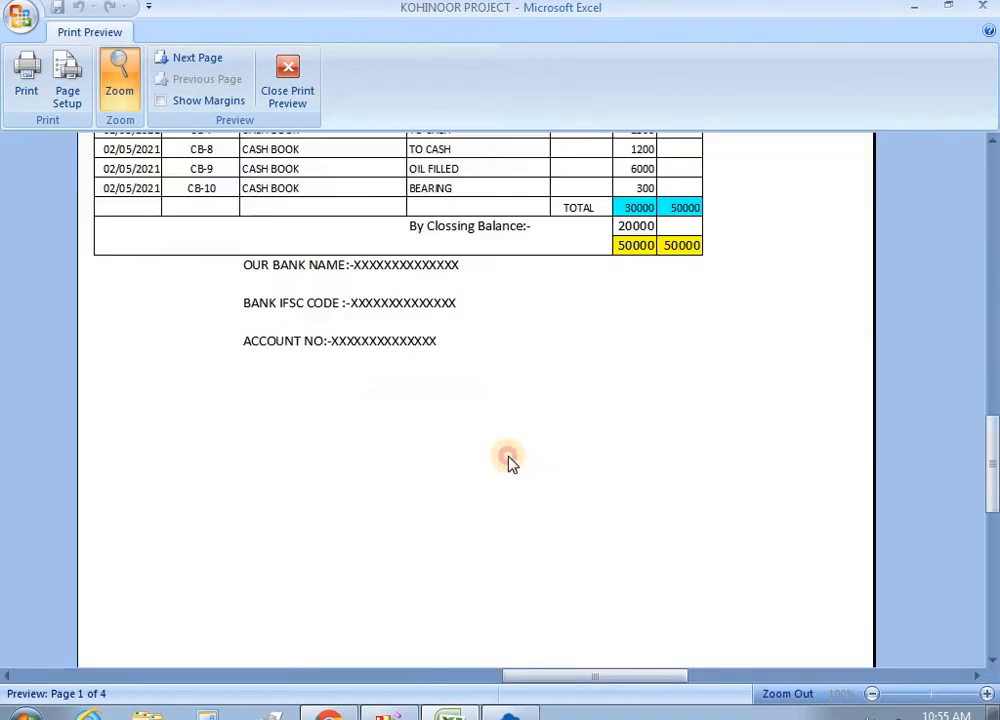
scroll(519, 470, "up", 3)
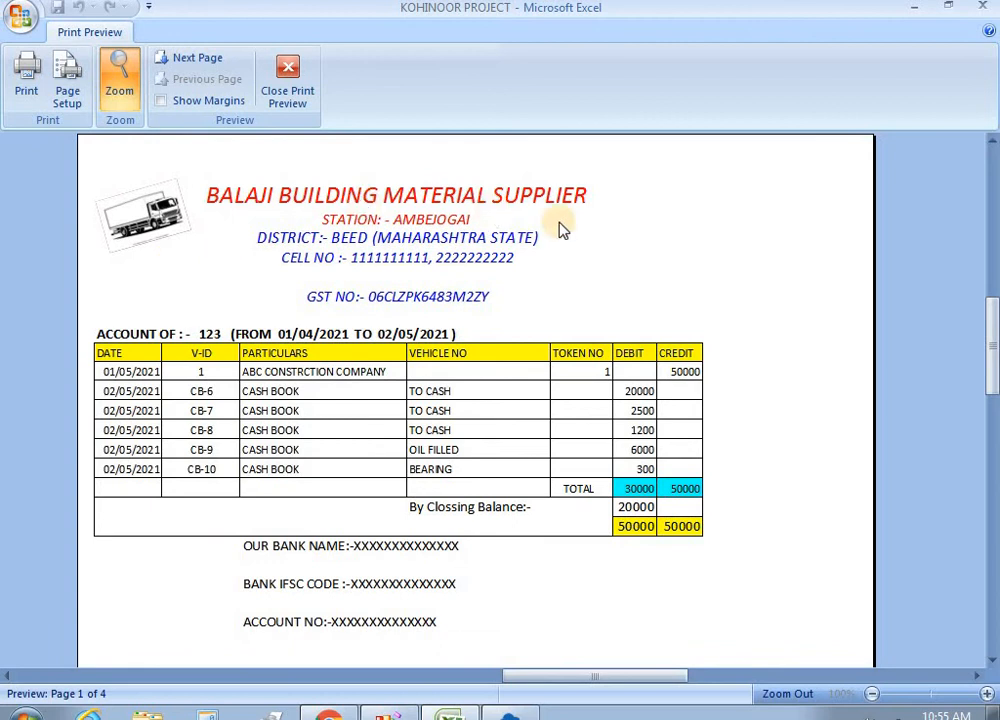
left_click(287, 80)
left_click(541, 307)
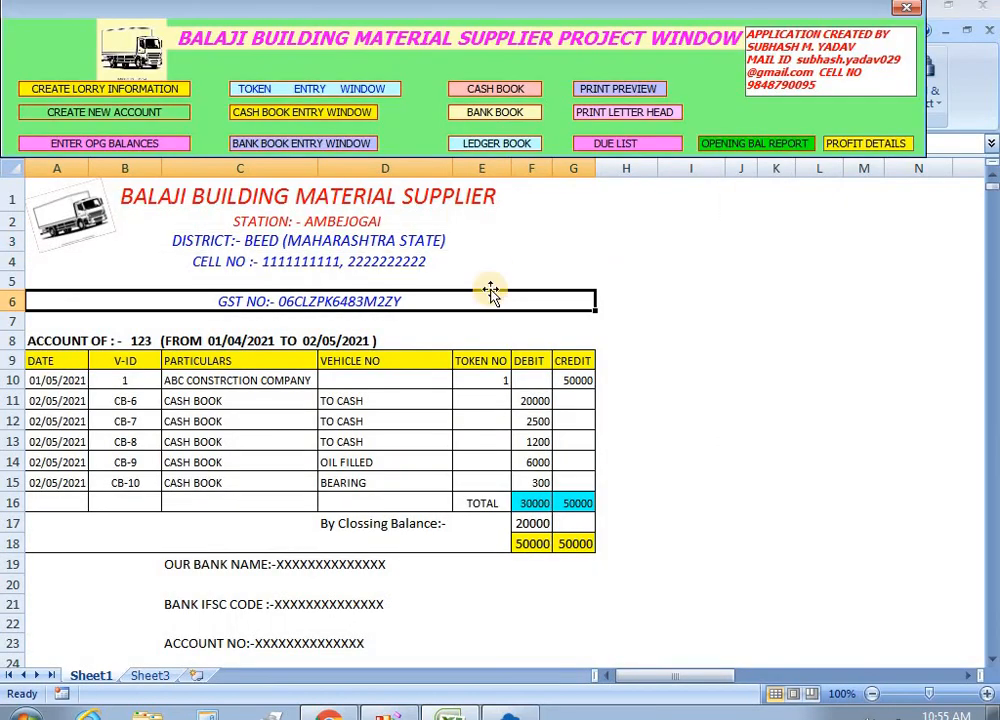
Generate the gross-profit report for 02/05/2021 and close the Profit Details form.
left_click(866, 144)
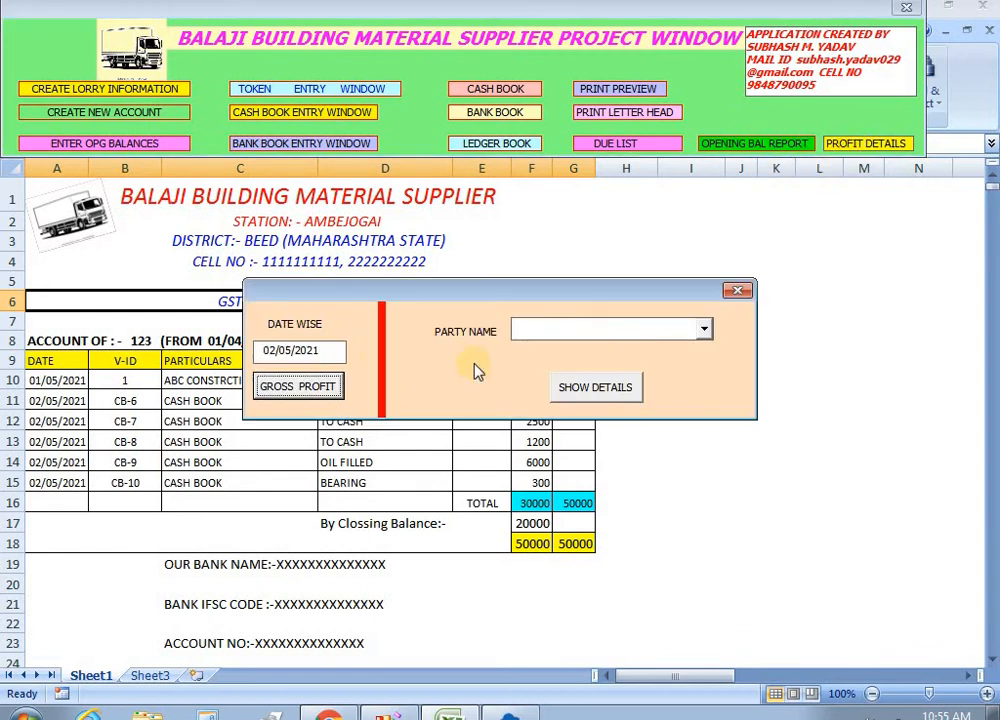
left_click(297, 392)
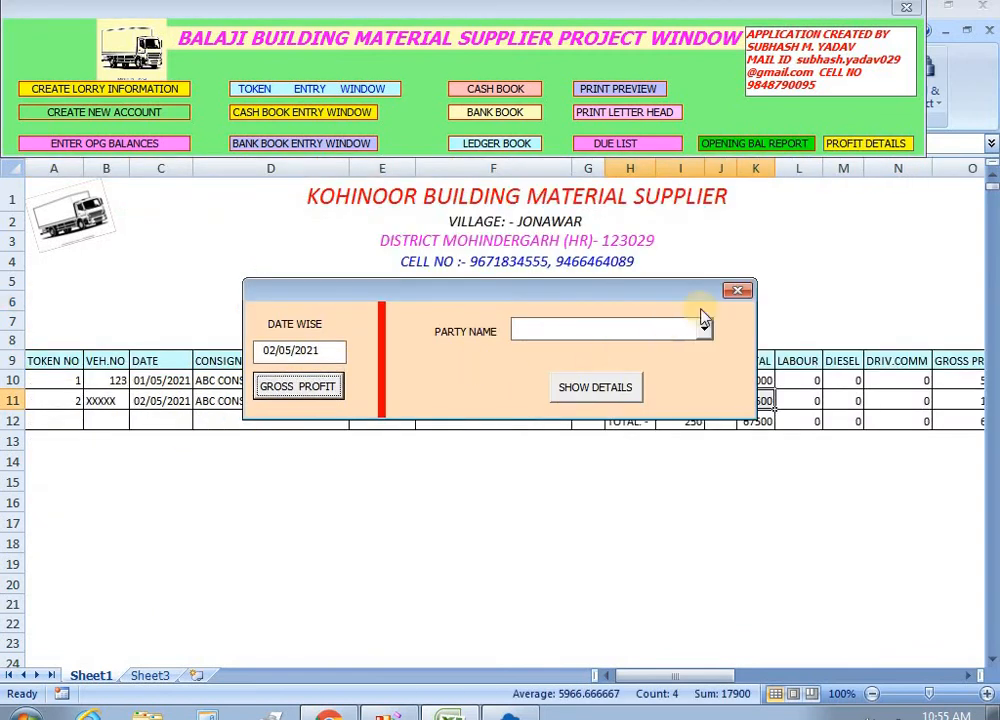
left_click(740, 293)
left_click_drag(699, 676, 719, 672)
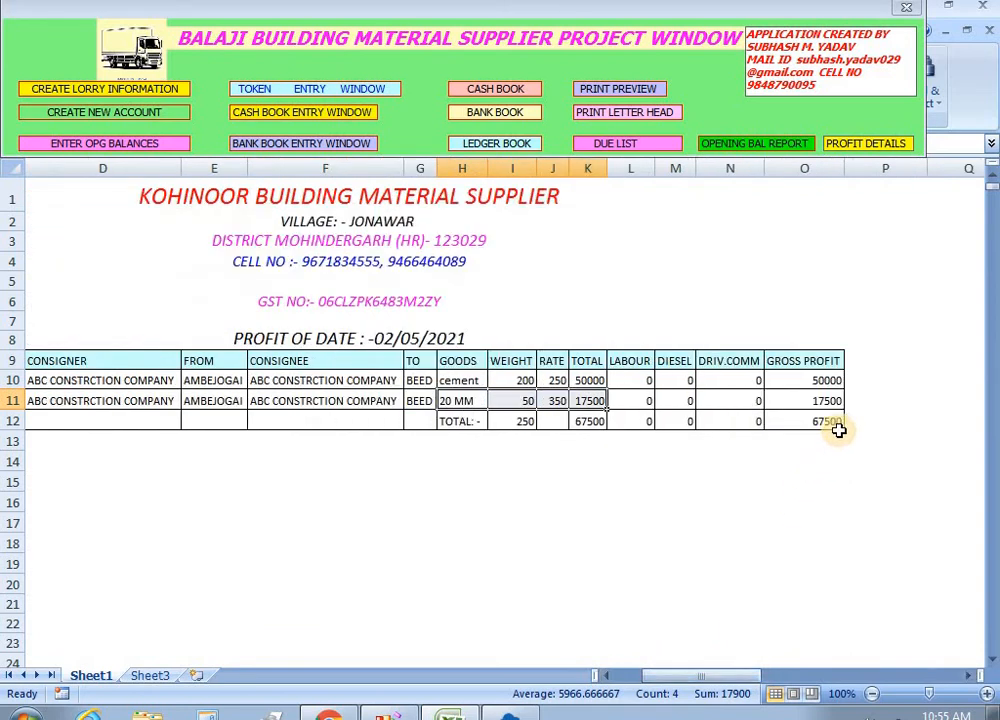
Review the deliveries: AMBEJOGAI origin, 17500 profit, rates 250 cement and 350 20 MM.
left_click(212, 399)
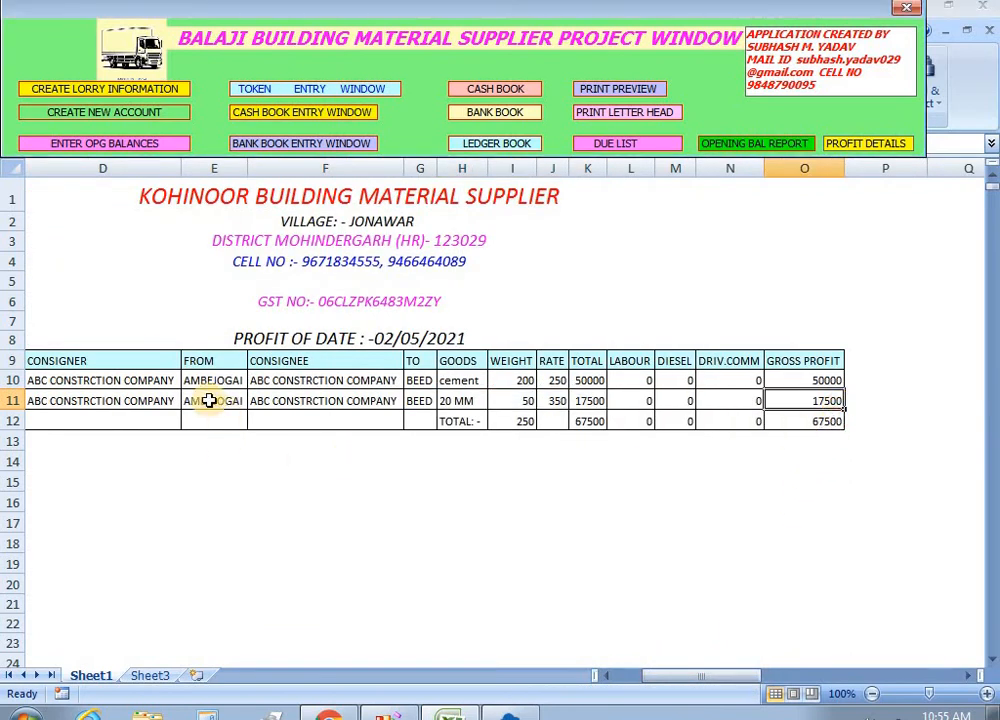
left_click(645, 673)
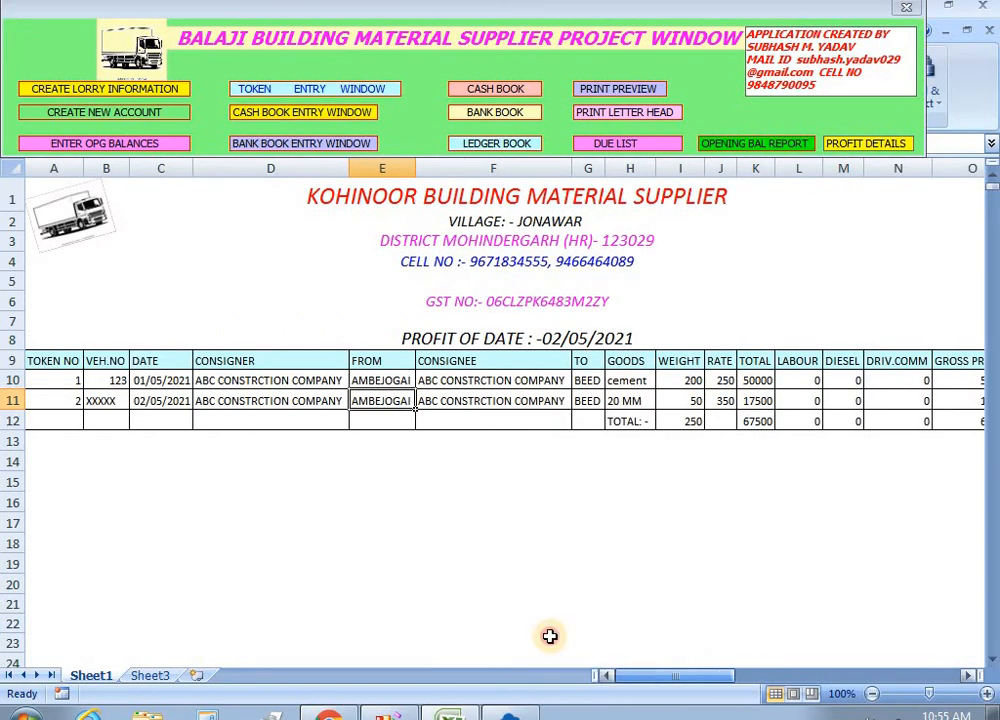
left_click(100, 401)
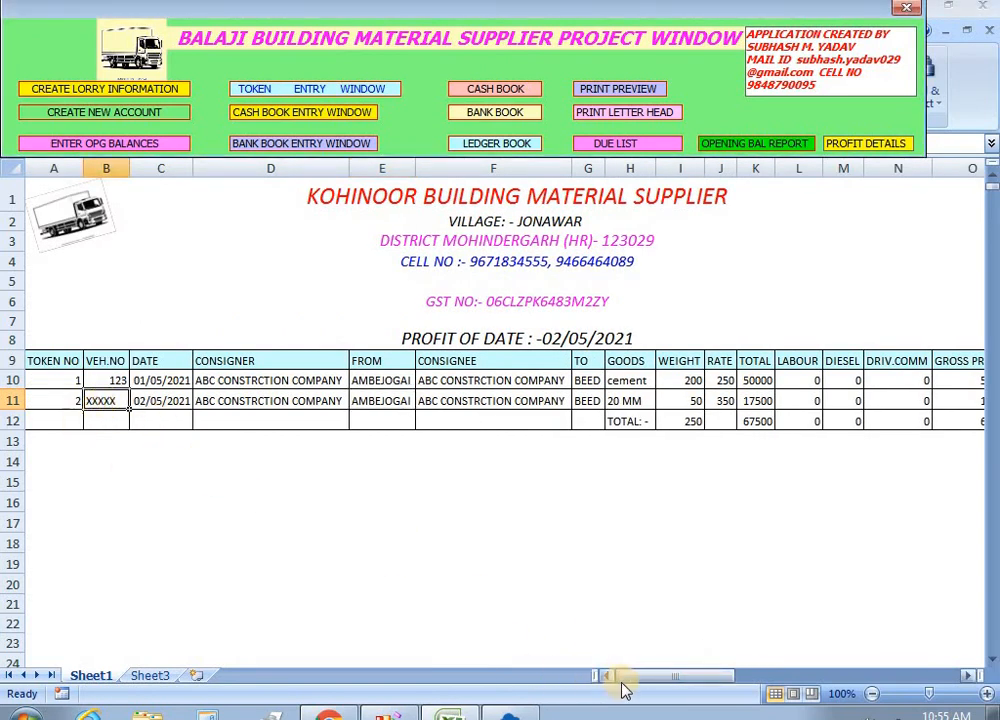
mouse_move(636, 679)
left_mouse_down()
mouse_move(770, 685)
mouse_move(627, 681)
left_mouse_up()
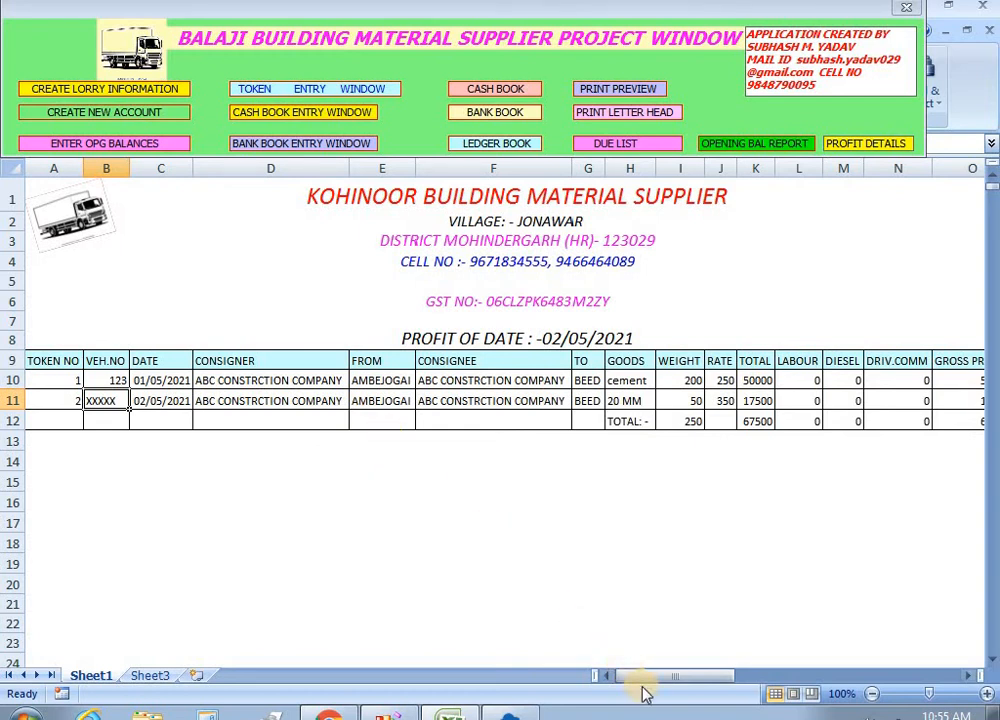
left_click_drag(648, 678, 692, 684)
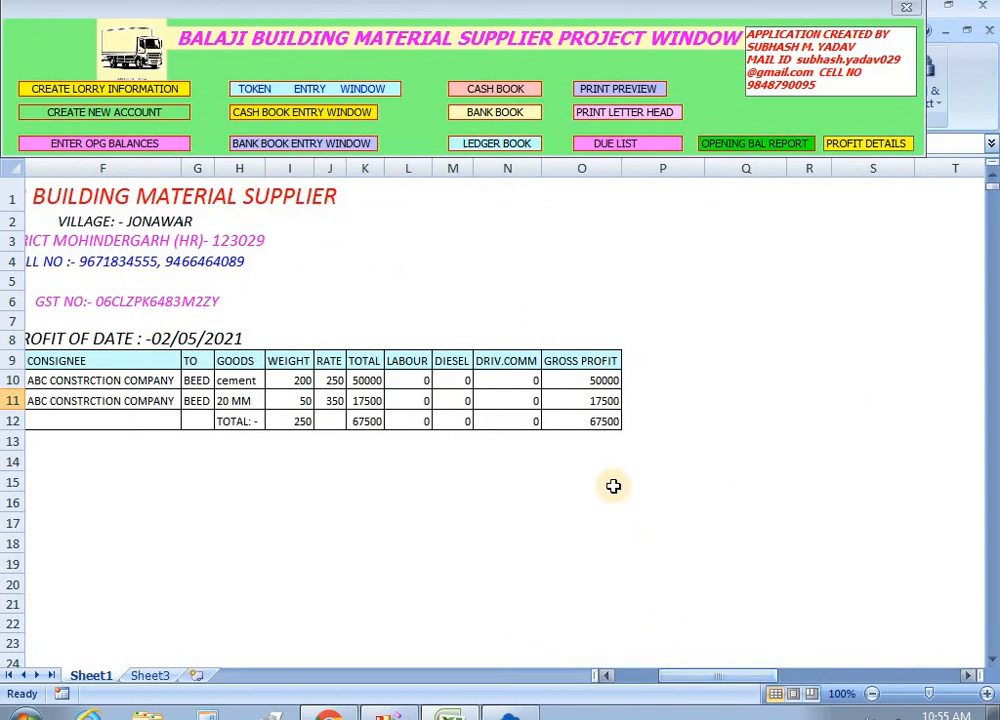
left_click(607, 402)
left_click(335, 382)
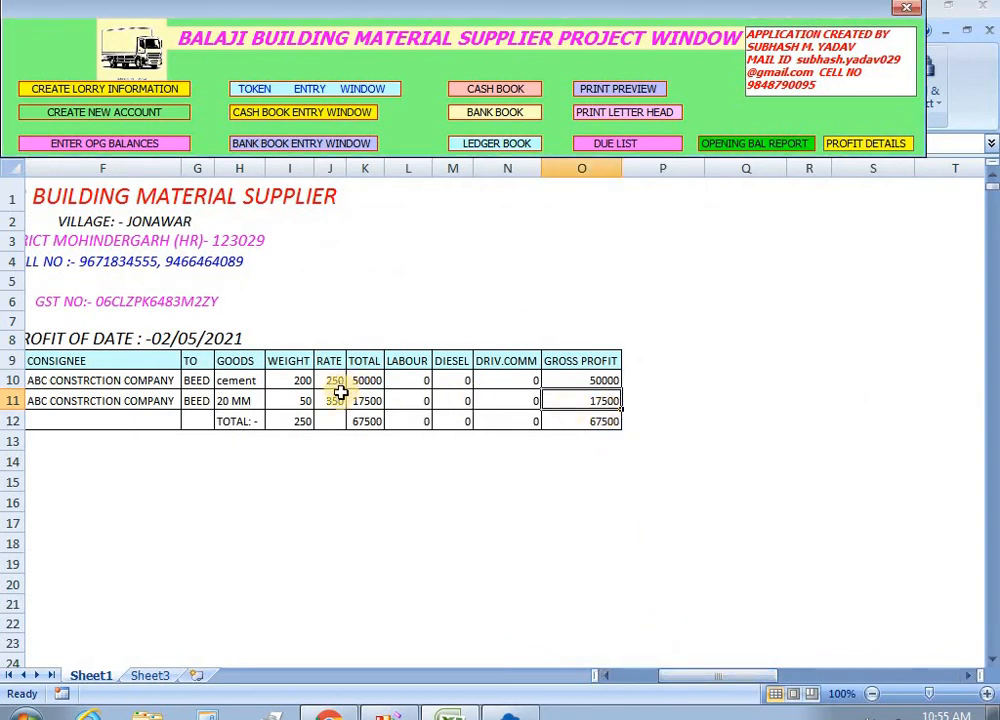
left_click(335, 402)
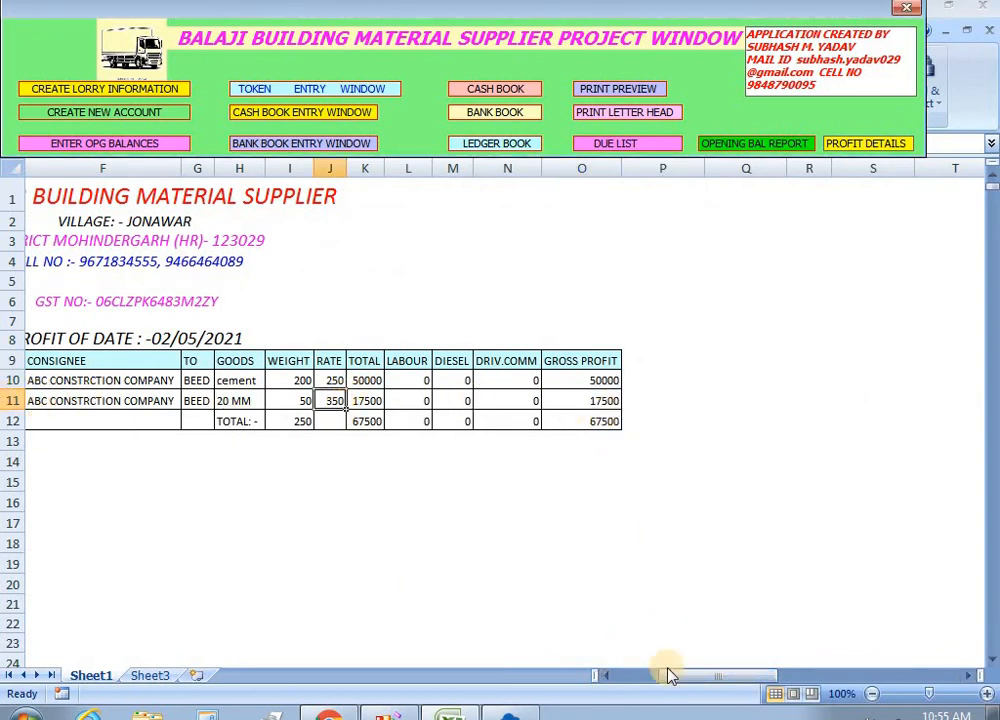
Scroll across the report, checking vehicle numbers such as 123 and the 17500 gross profit.
left_click_drag(670, 674, 605, 684)
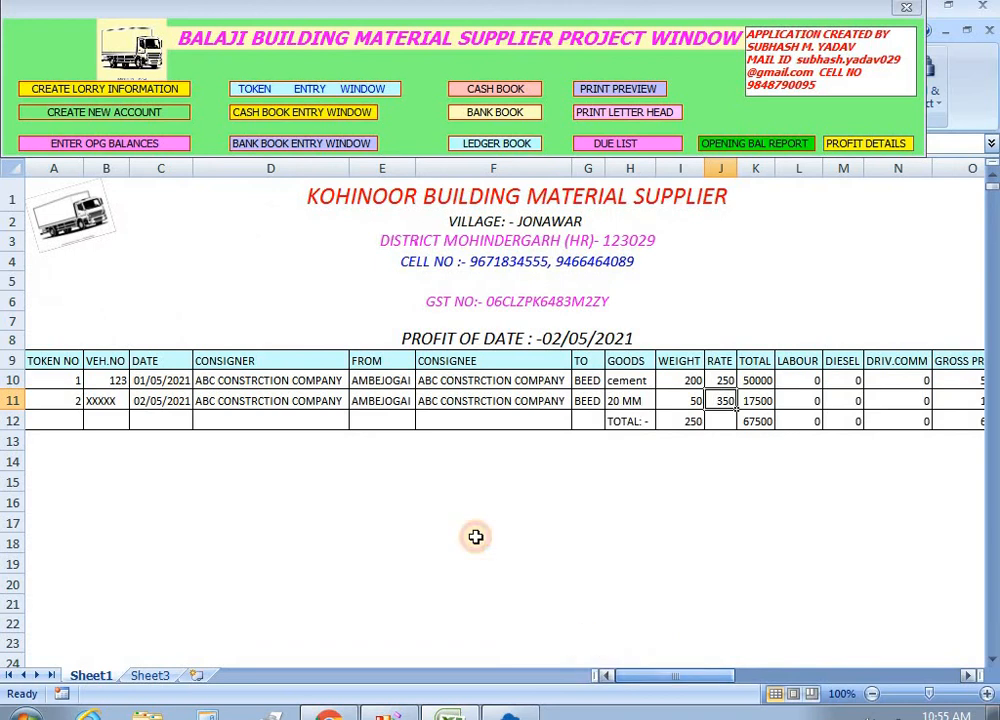
left_click(103, 404)
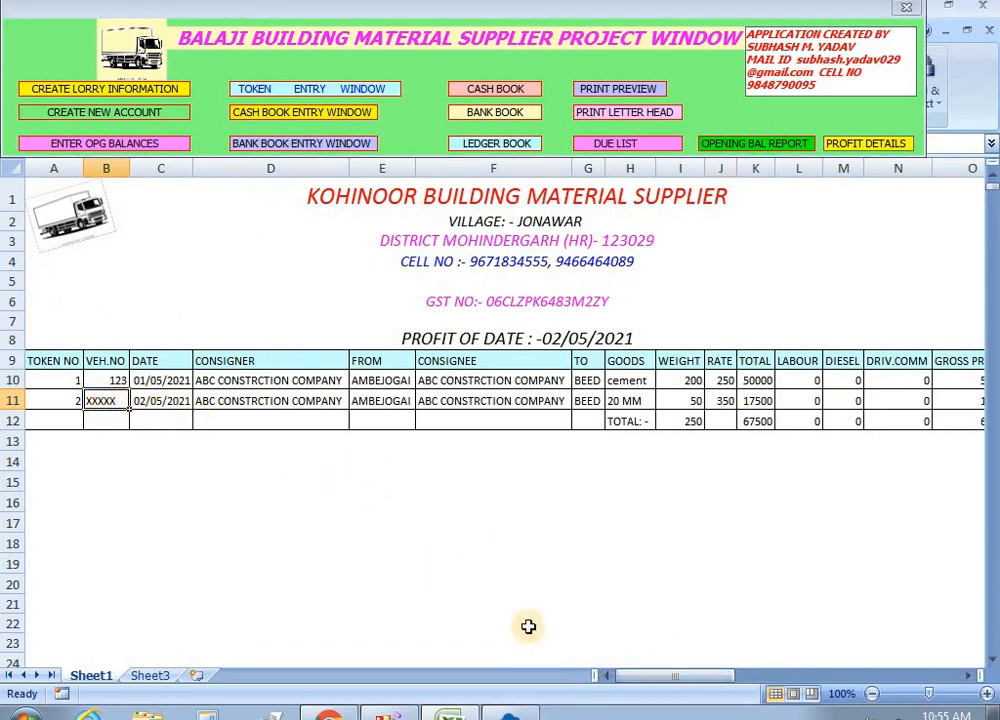
left_click_drag(666, 679, 610, 681)
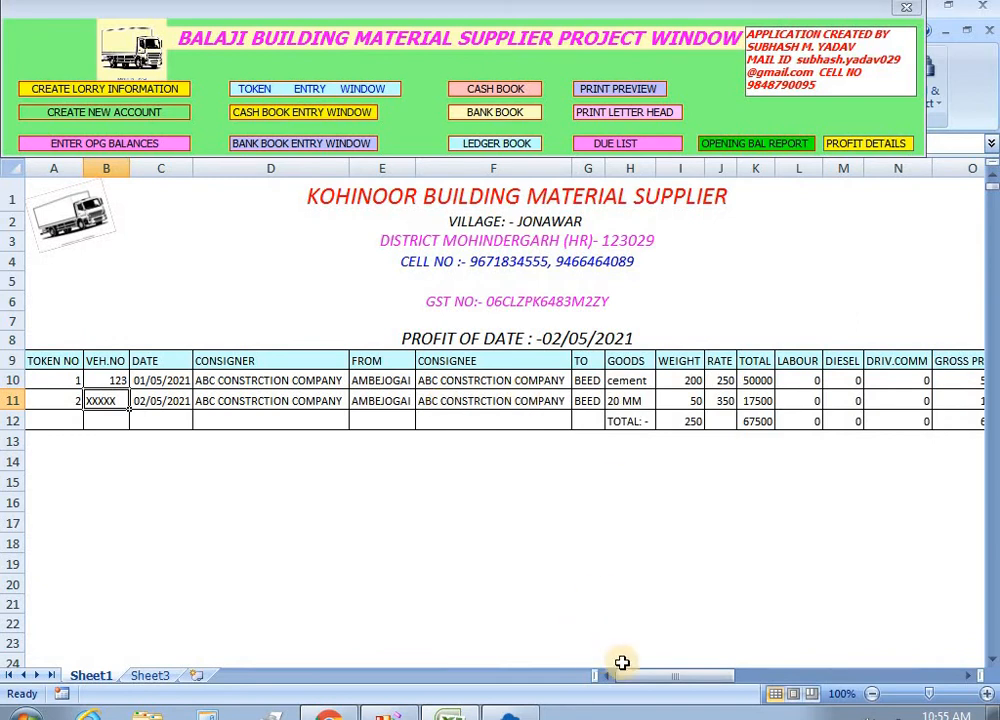
left_click(114, 381)
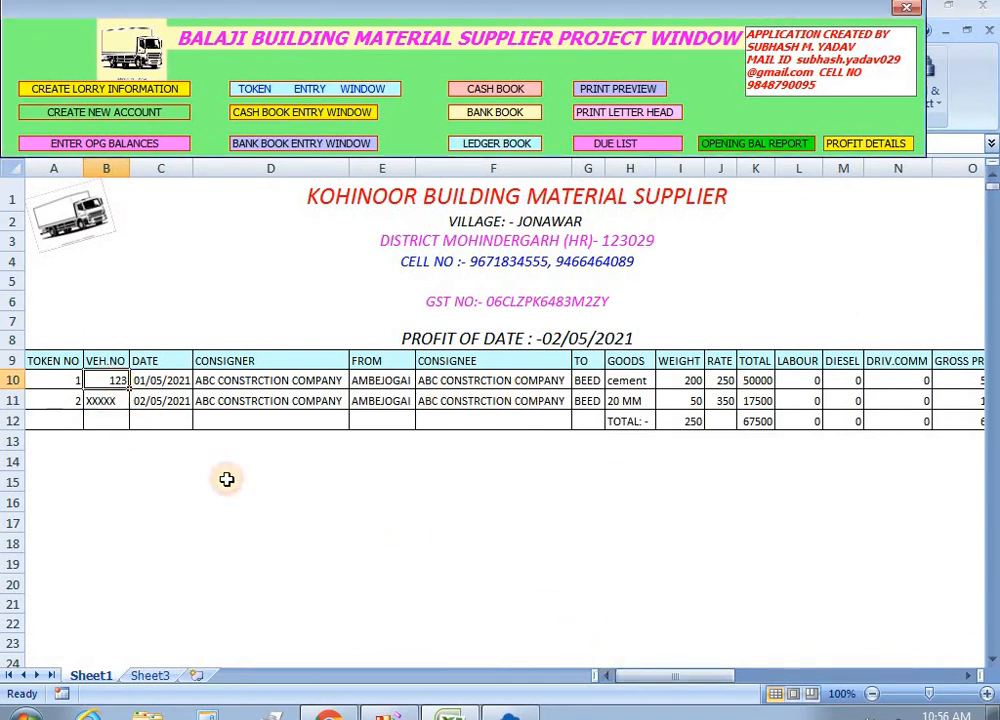
left_click_drag(654, 676, 578, 674)
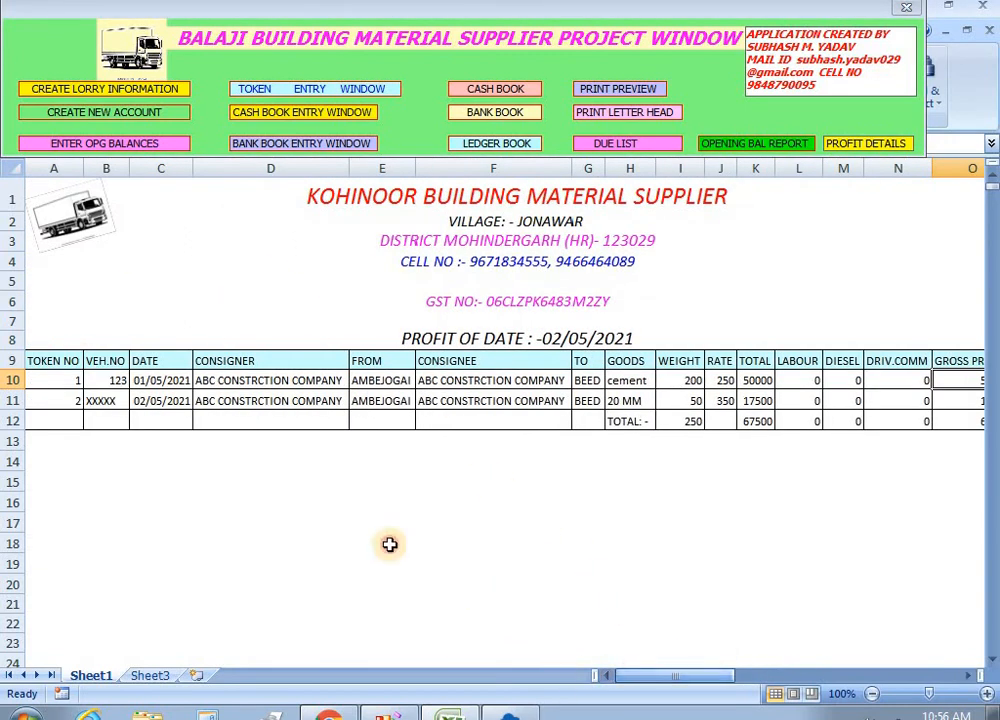
left_click(104, 402)
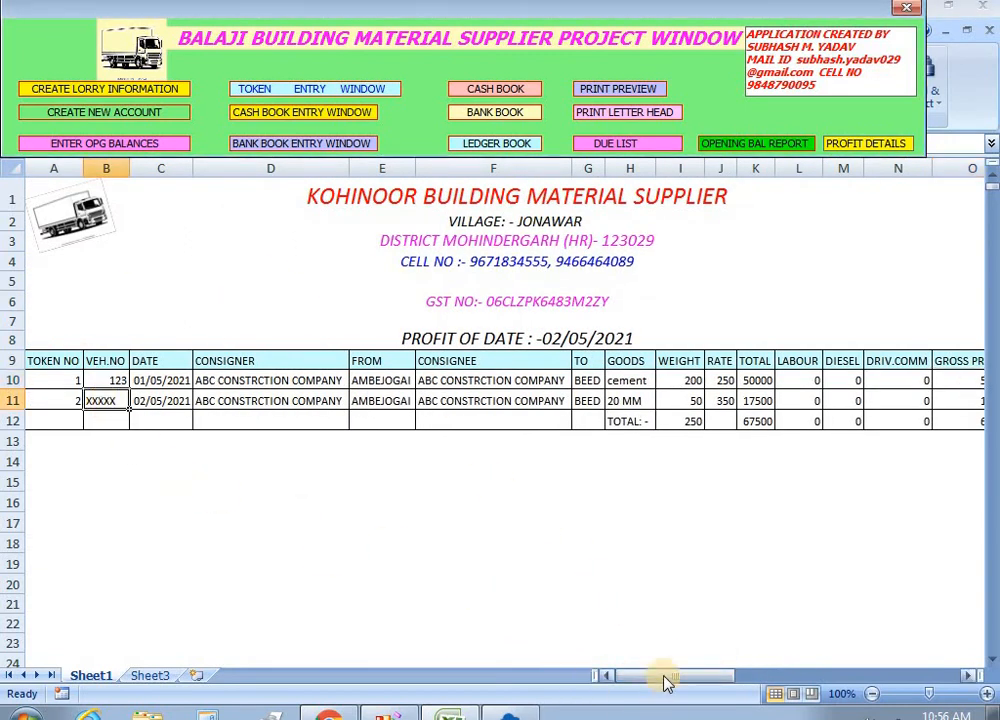
mouse_move(665, 678)
left_mouse_down()
mouse_move(710, 680)
mouse_move(662, 680)
left_mouse_up()
left_click(662, 402)
left_click(90, 403)
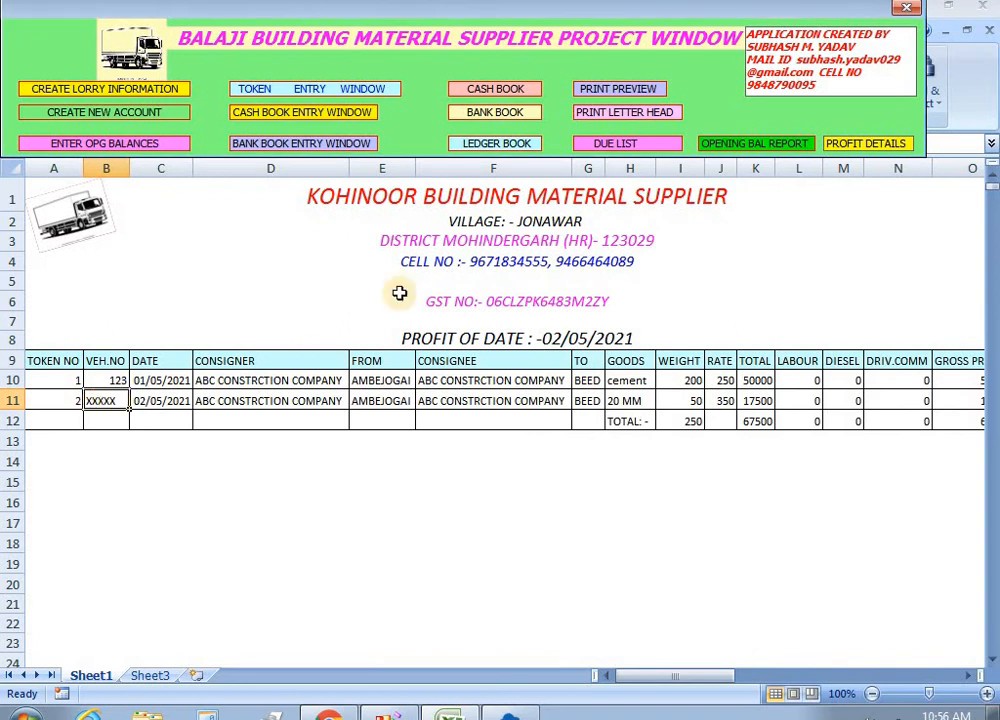
Open the ledger selection form and display the ledger of a first chosen account.
left_click(514, 148)
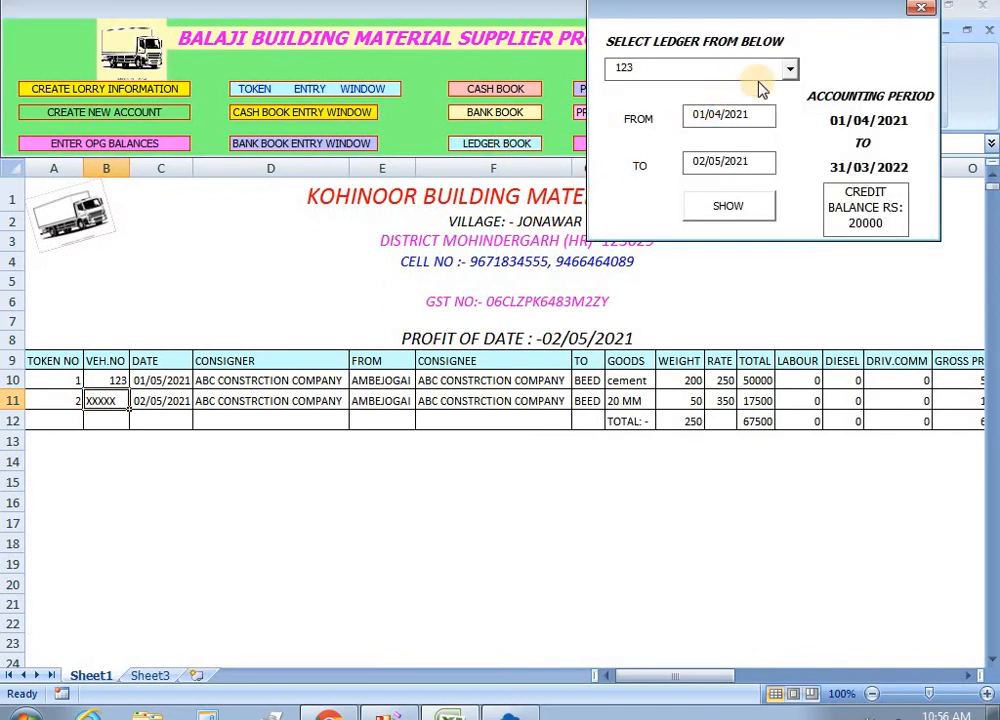
left_click(780, 70)
left_click(647, 127)
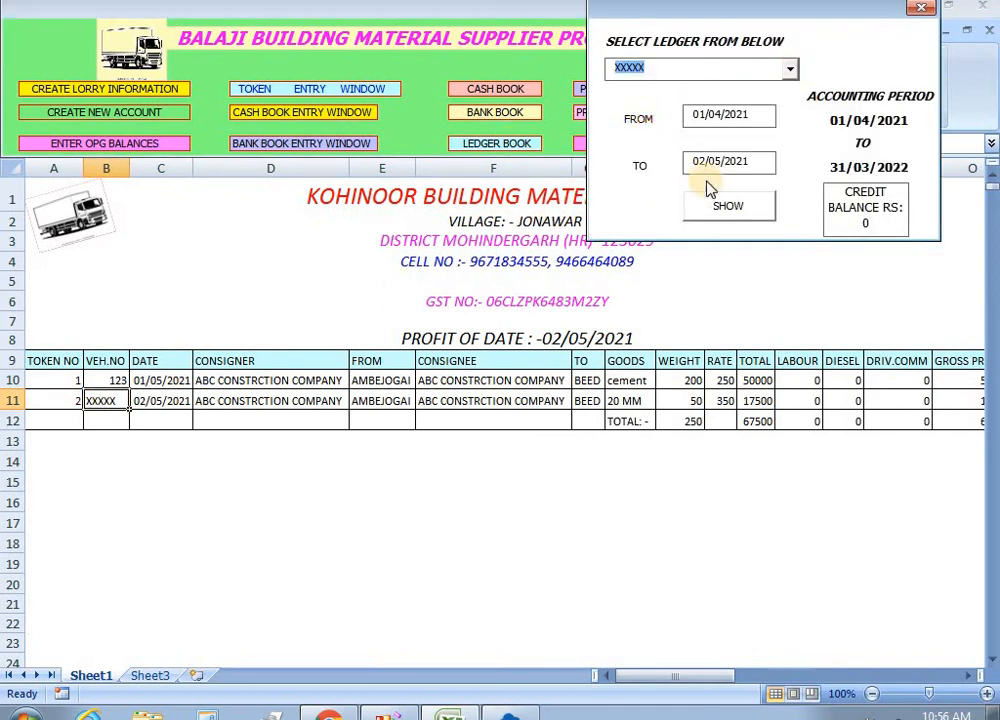
left_click(712, 208)
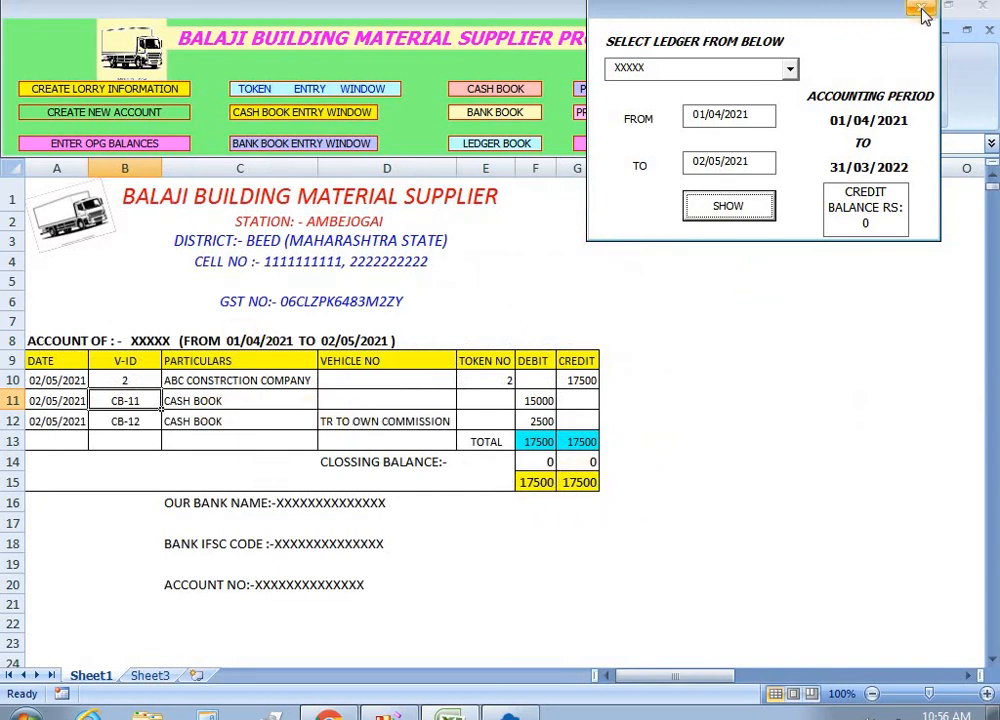
Switch to account 123's ledger, check its 20000 closing balance, and close the chooser.
left_click(790, 68)
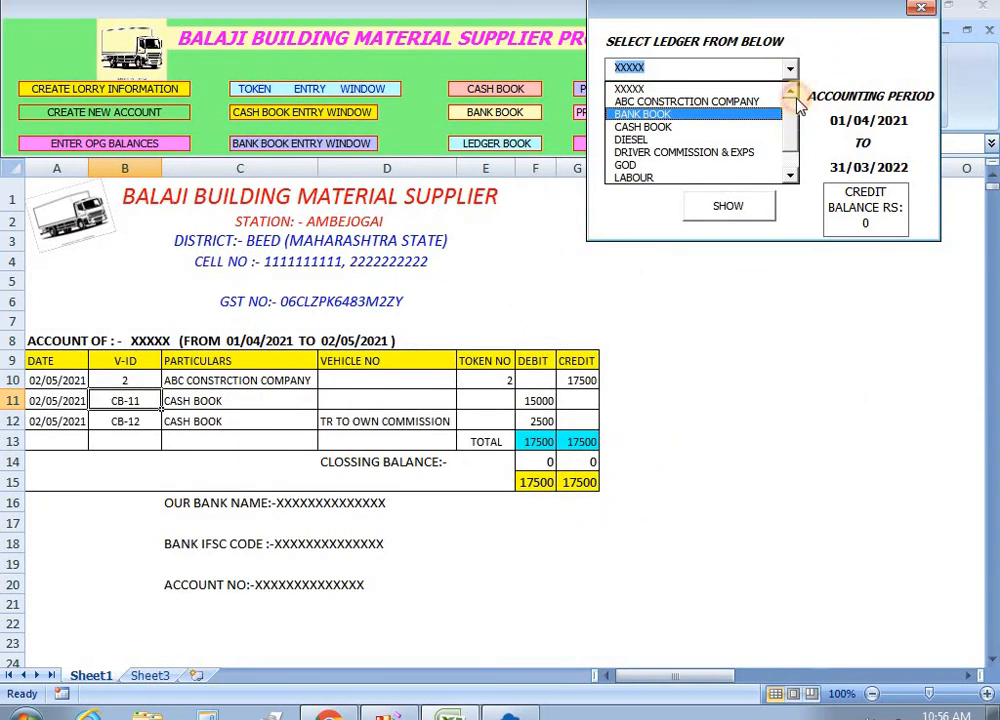
scroll(790, 100, "up", 3)
left_click(632, 89)
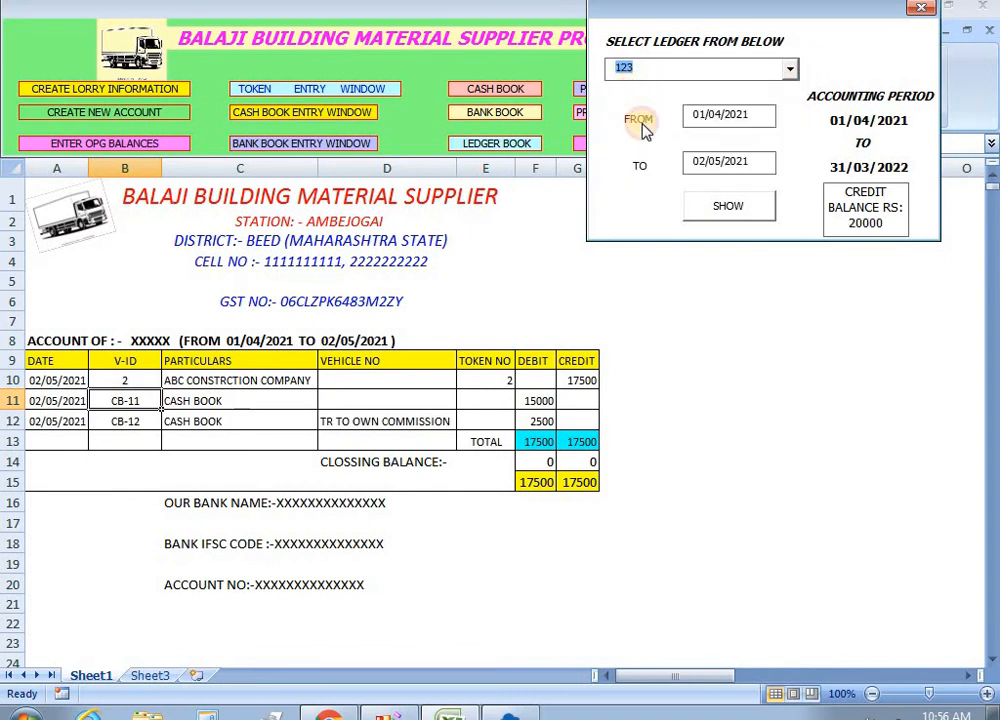
left_click(712, 205)
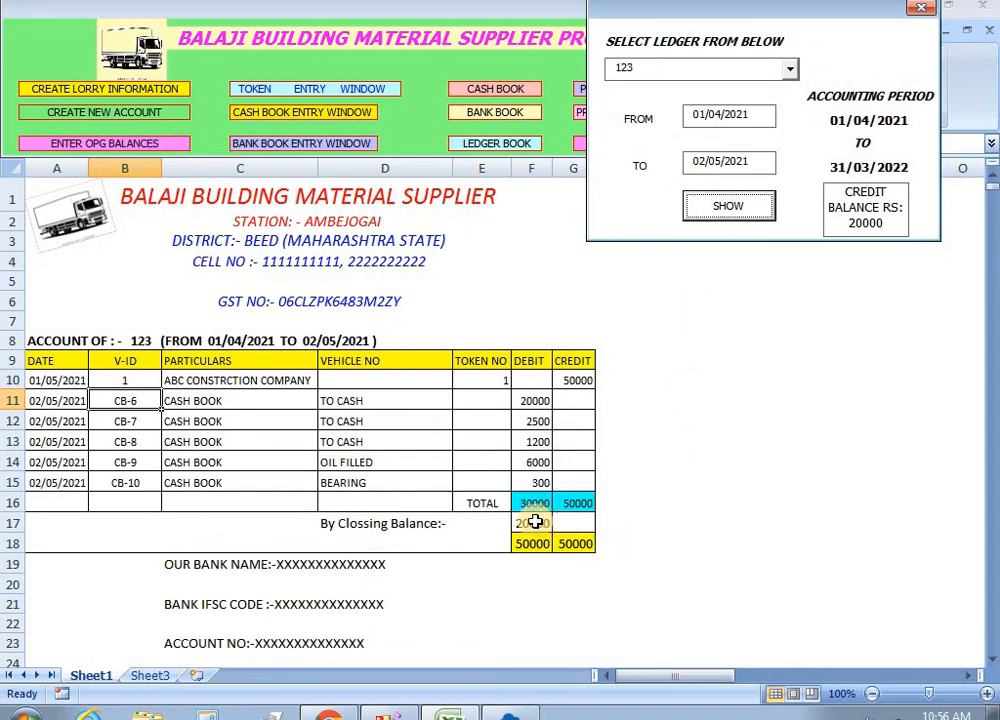
left_click(536, 521)
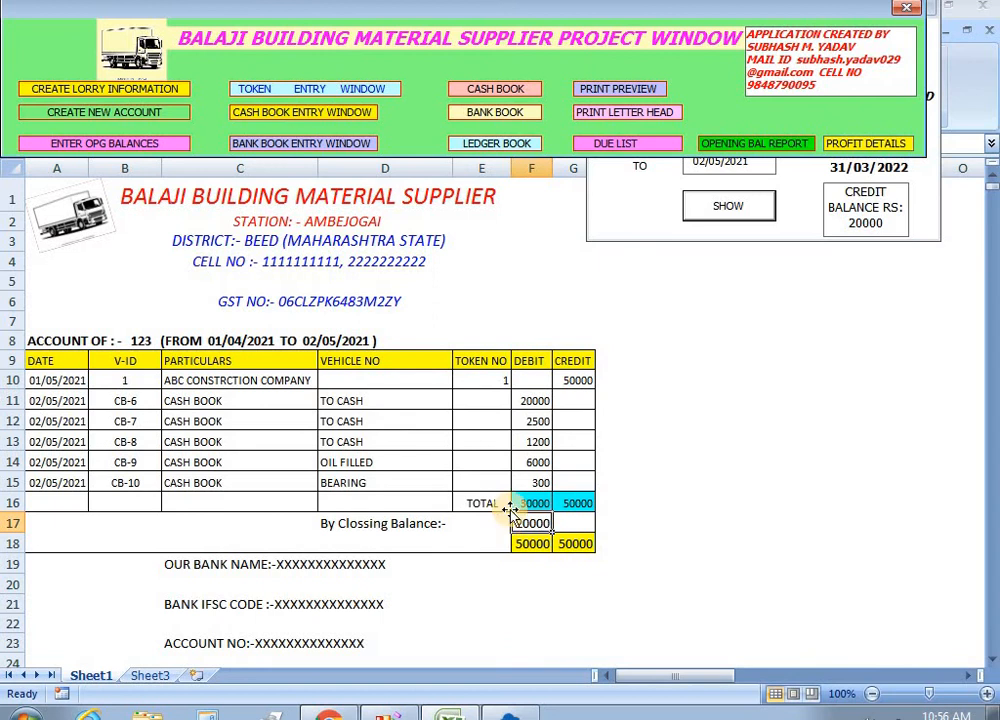
left_click(600, 221)
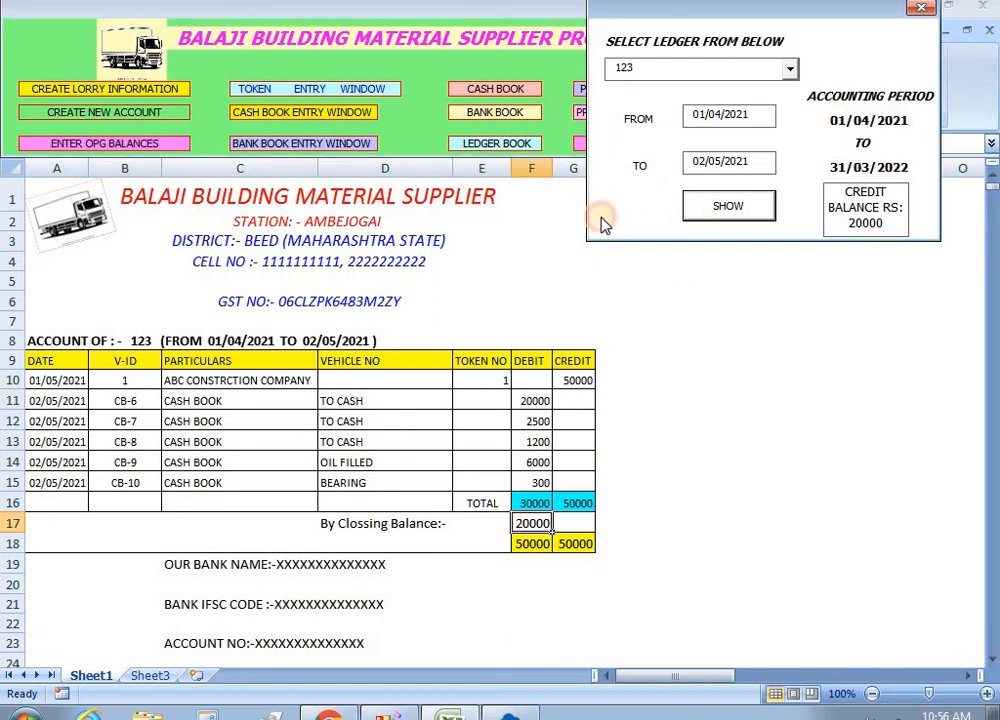
left_click(920, 10)
left_click(655, 287)
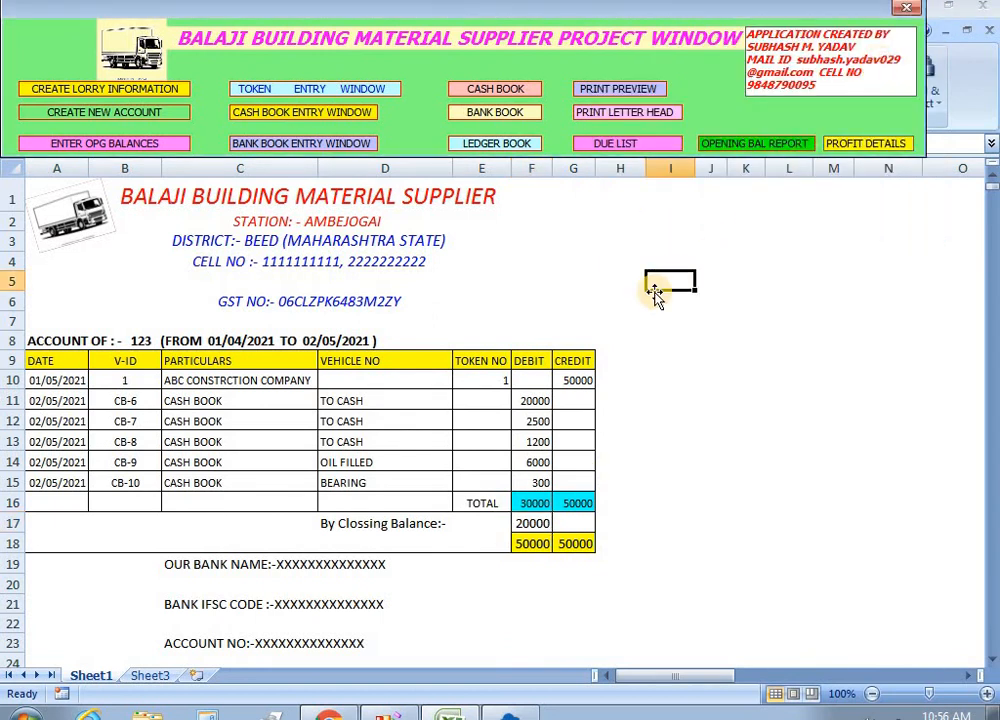
Show the Bank Book, check the 17500 receipt and 17500 balance, then close its options.
left_click(497, 113)
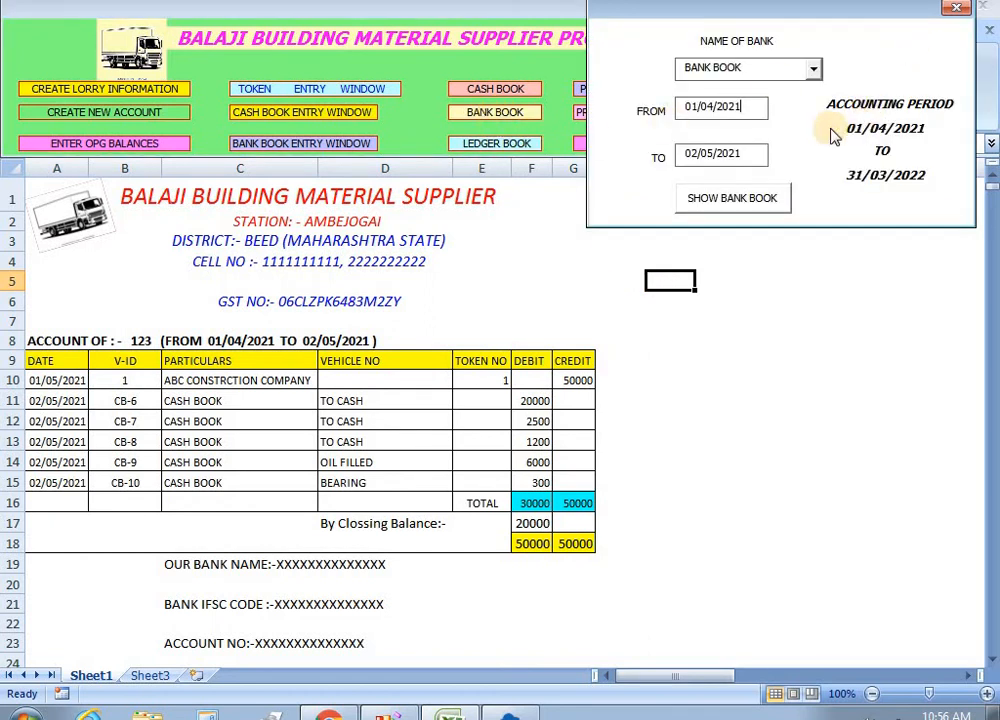
left_click(729, 199)
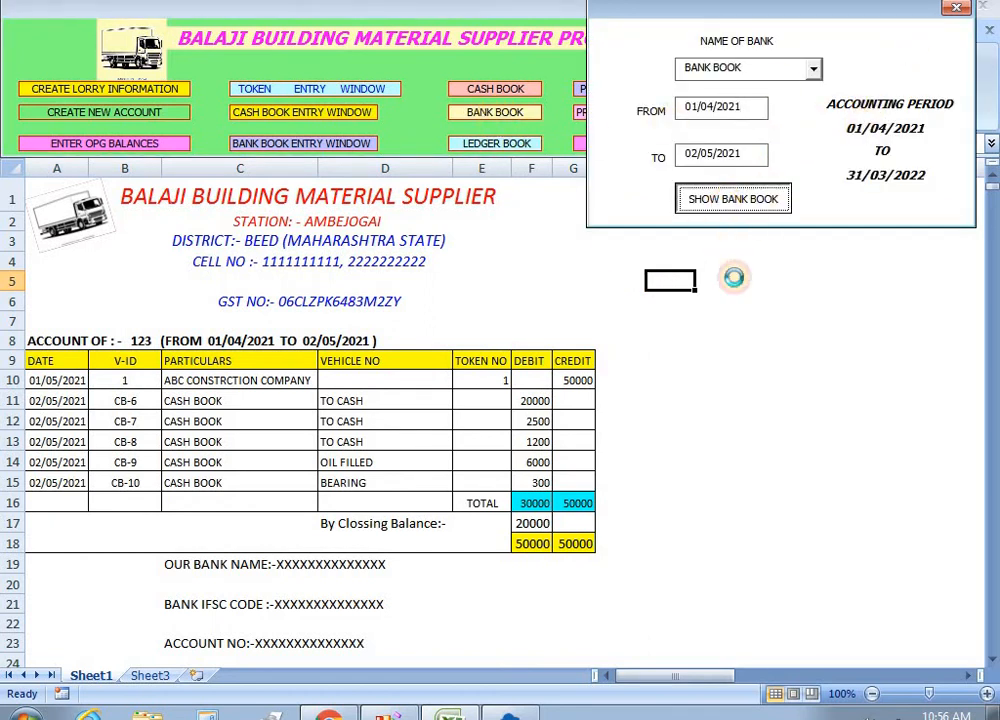
left_click(513, 408)
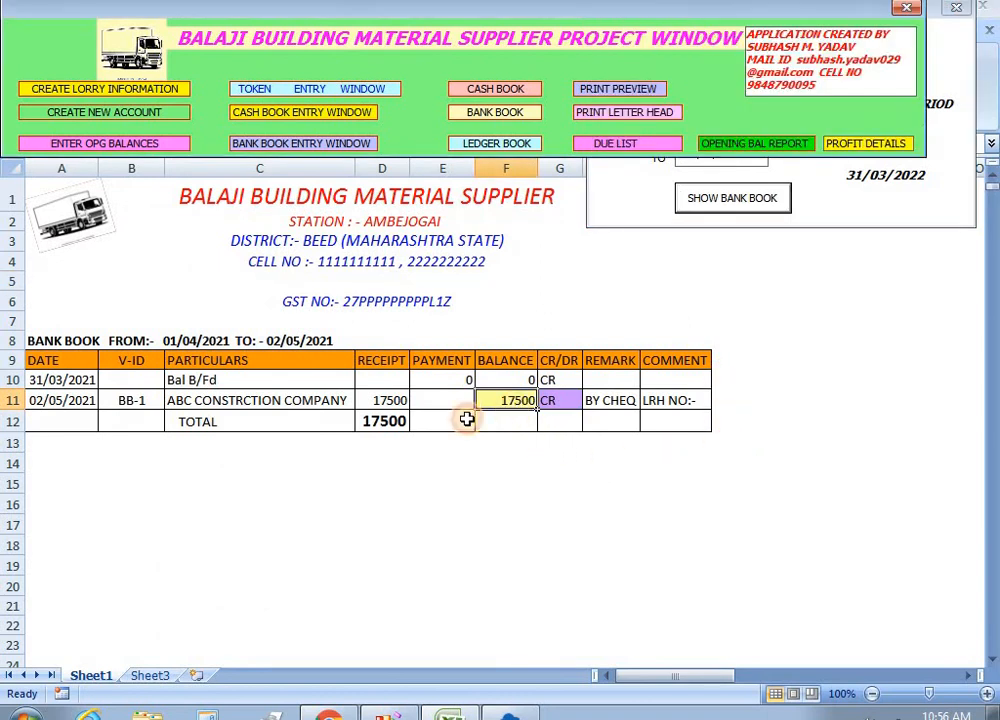
left_click(384, 403)
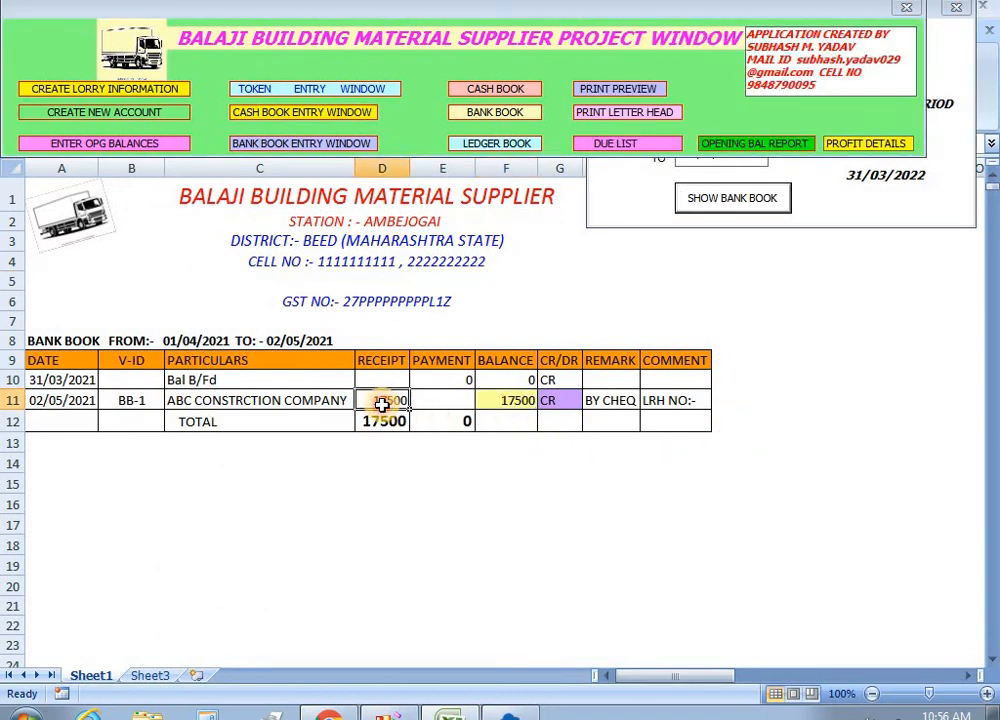
left_click(497, 402)
left_click(833, 201)
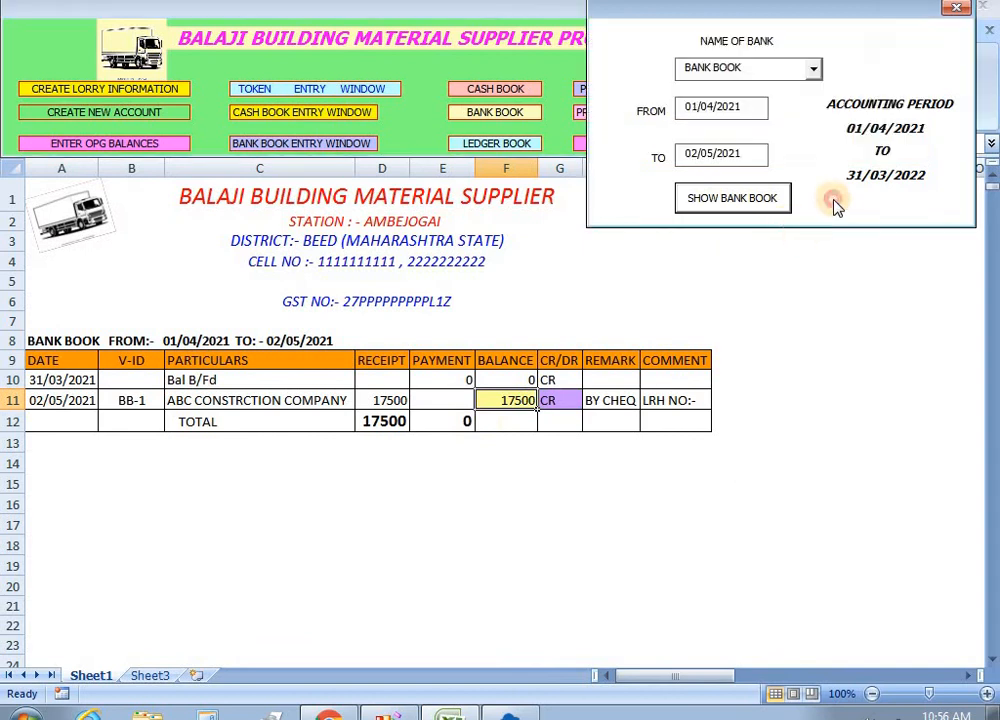
left_click(955, 10)
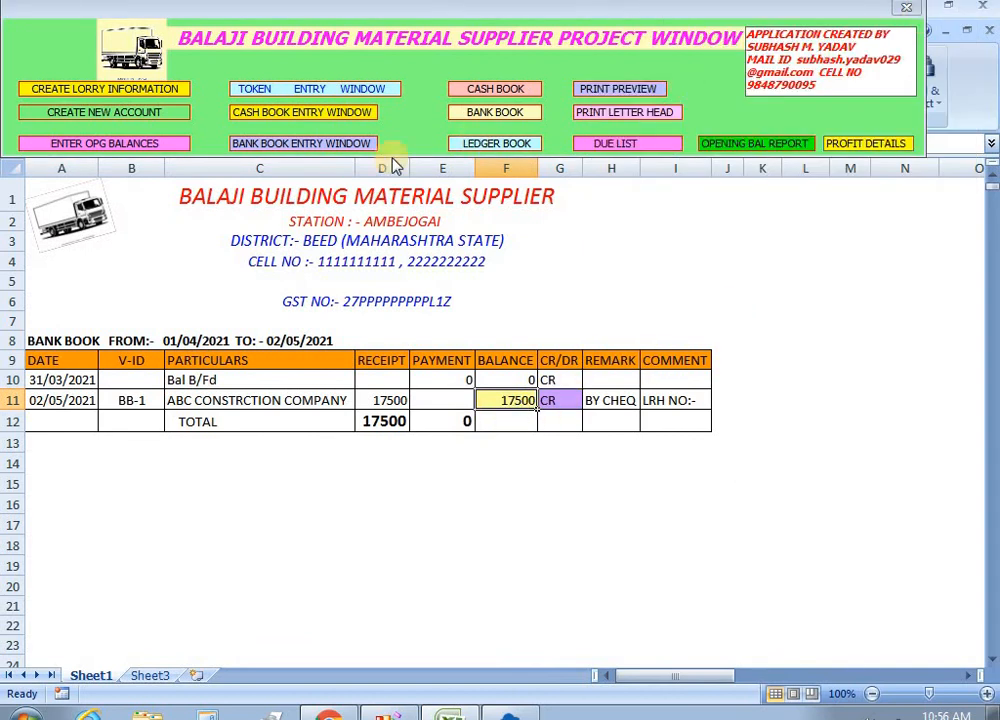
Start a new cash book voucher dated 02/05/2021 and browse account names without choosing one.
left_click(311, 114)
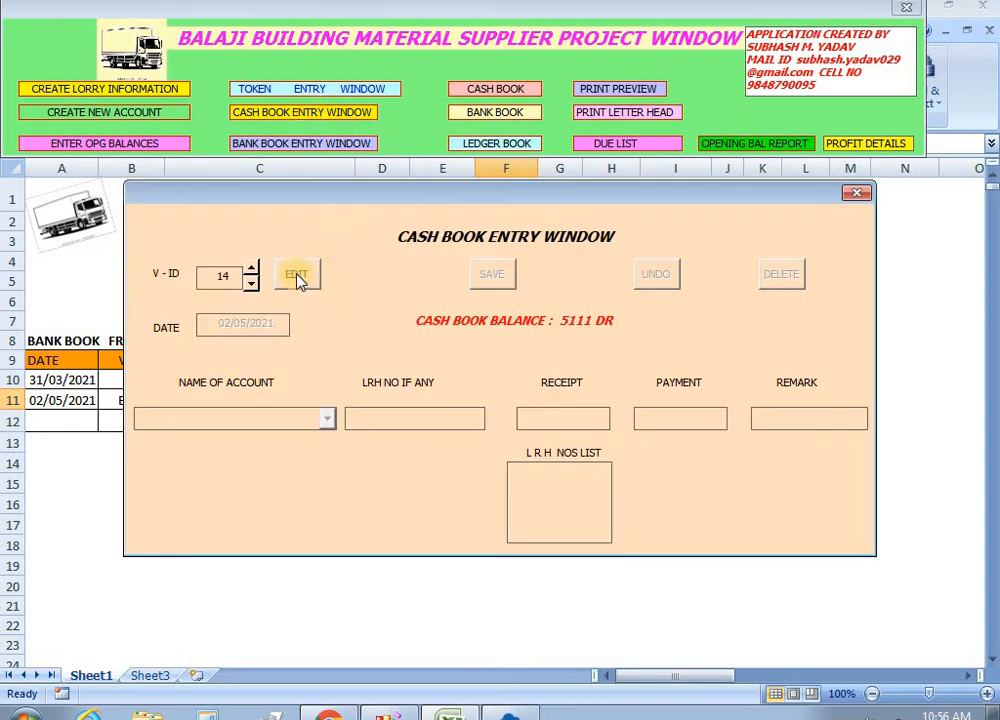
left_click(297, 276)
left_click(327, 419)
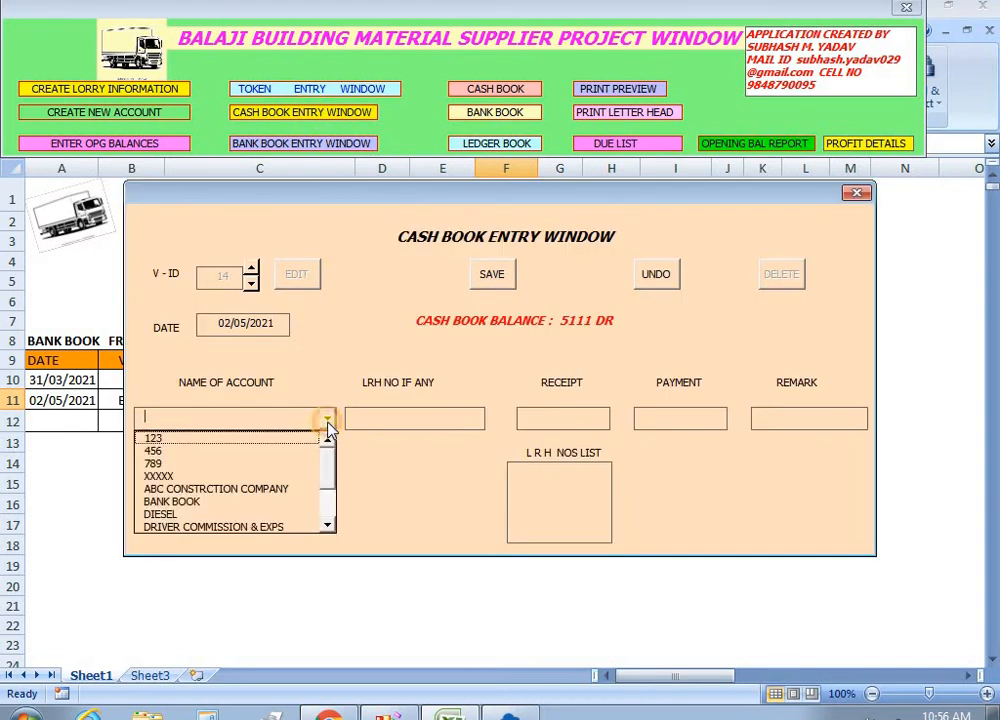
type("a")
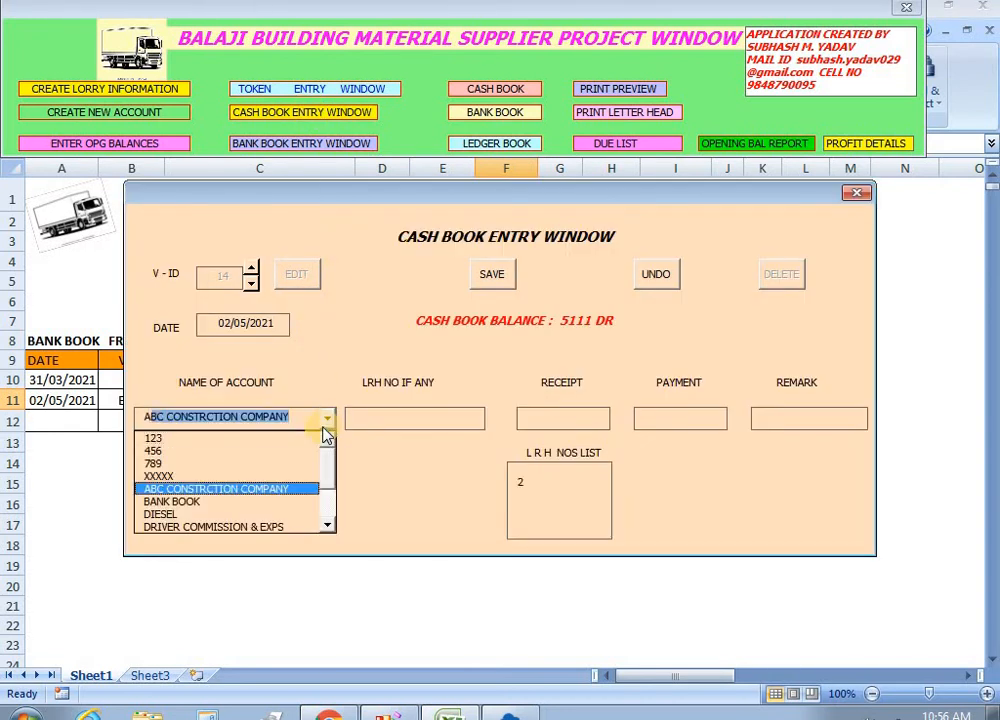
key("BackSpace")
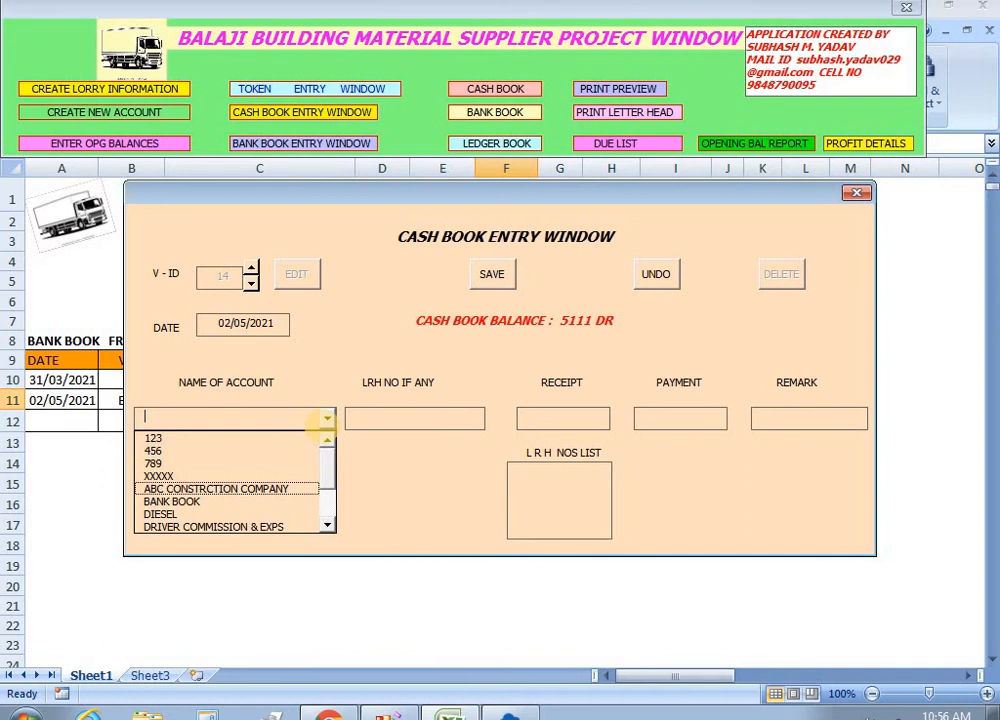
left_click(327, 419)
left_click(328, 419)
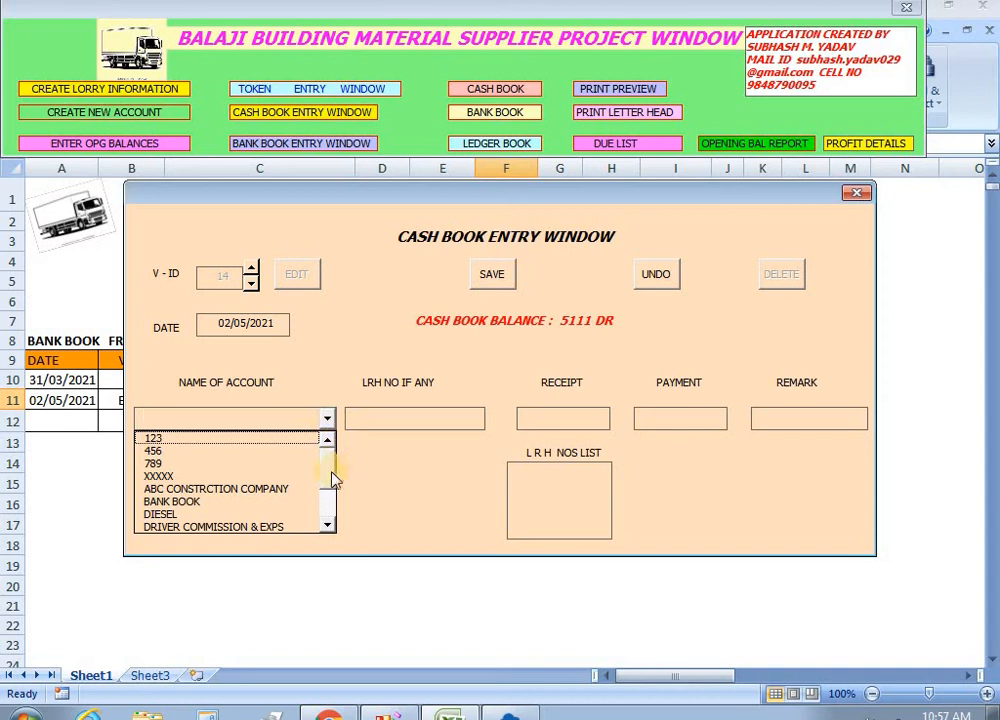
left_click_drag(333, 480, 333, 512)
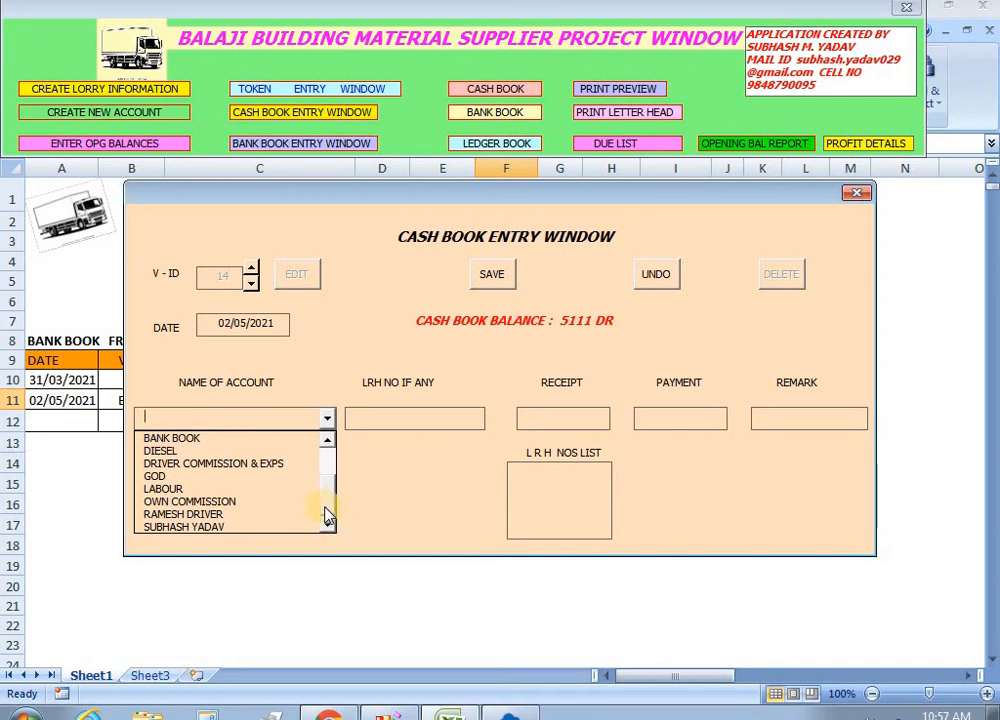
left_click(697, 350)
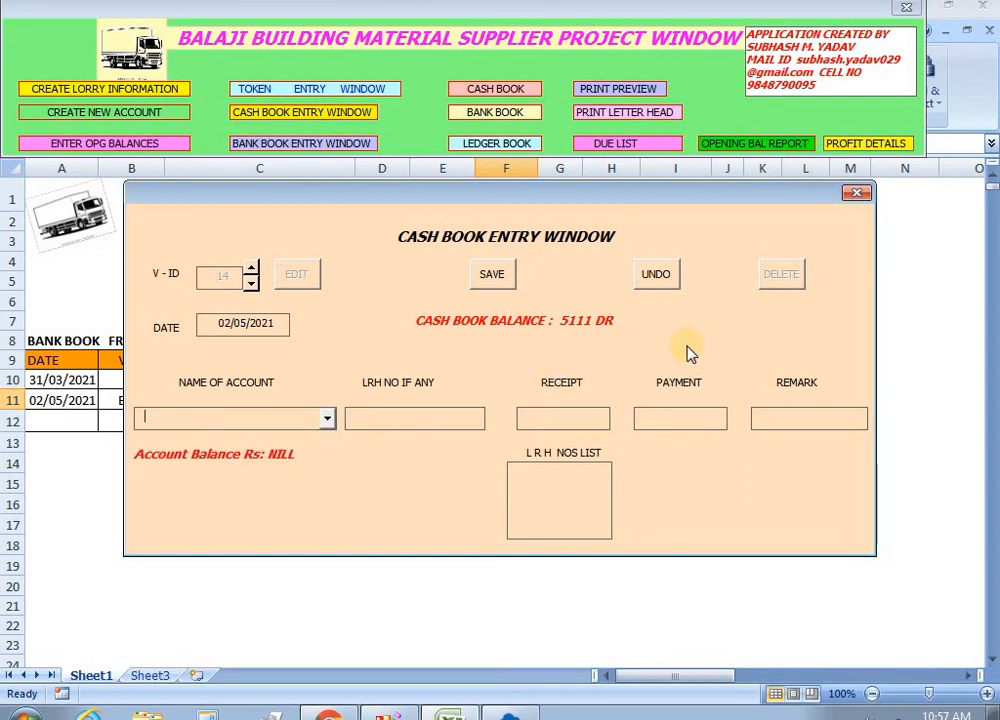
left_click(329, 421)
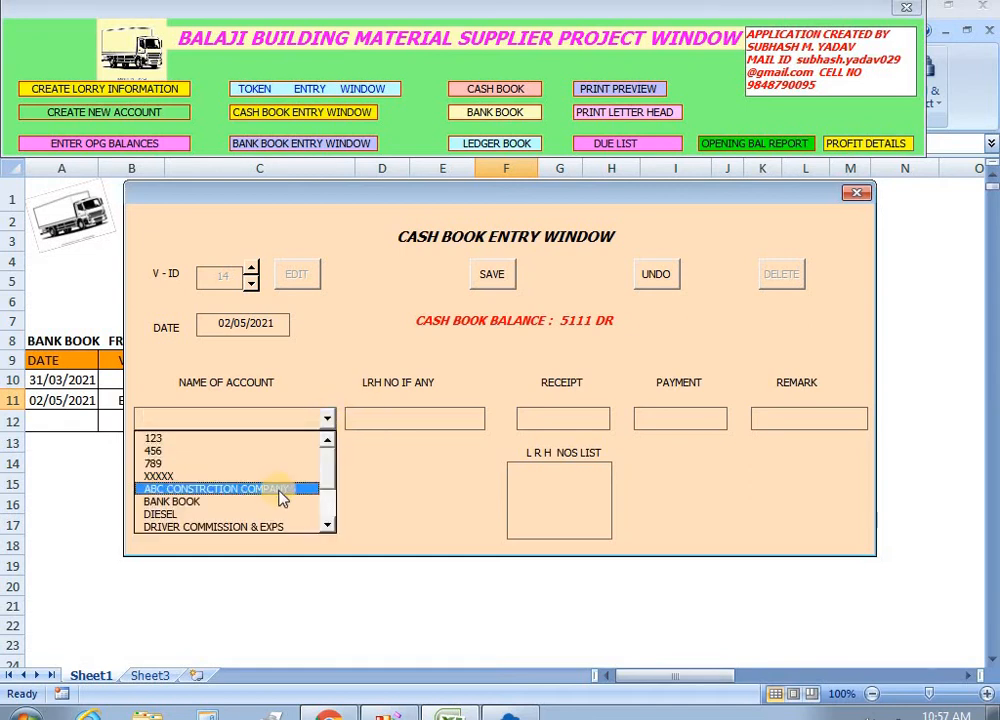
left_click(352, 494)
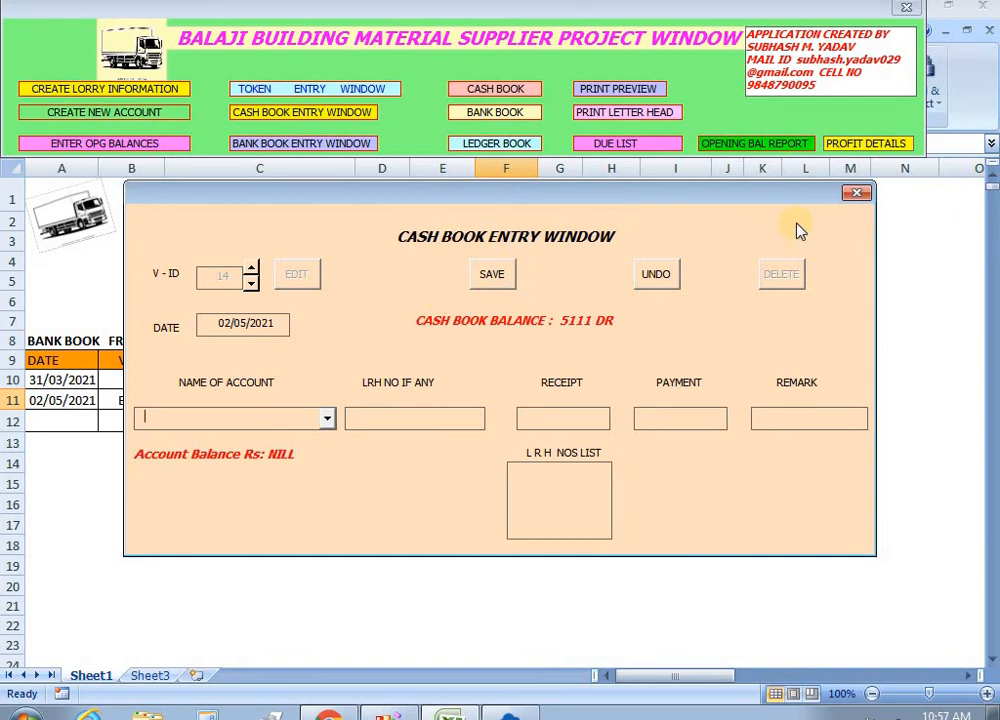
Begin a new bank book voucher with bank BANK BOOK and account CASH BOOK.
left_click(857, 195)
left_click(320, 143)
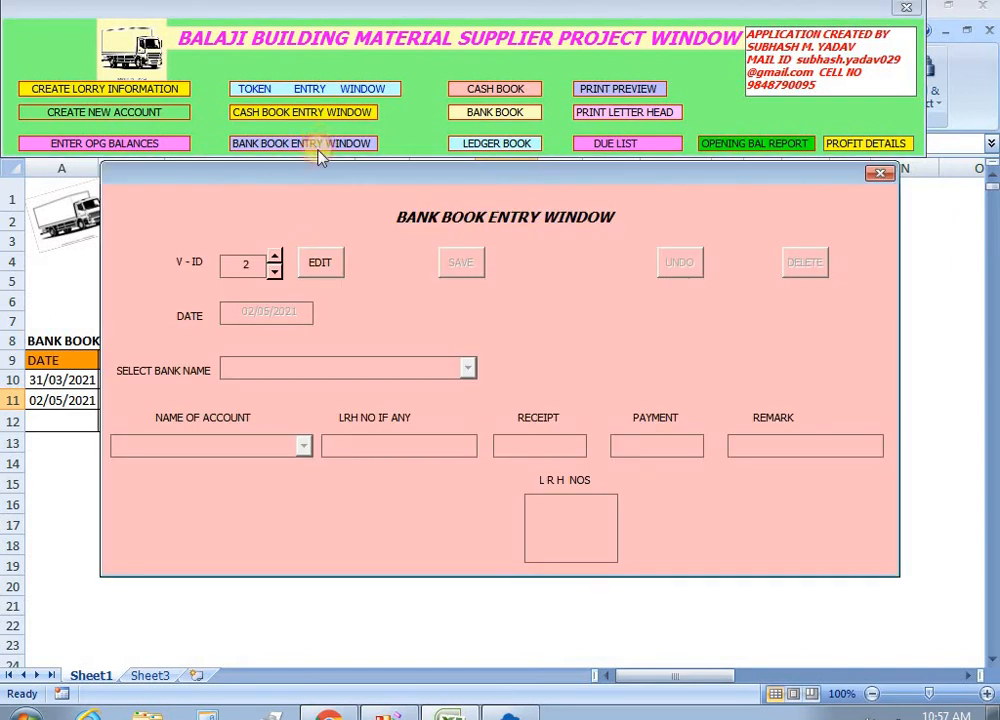
left_click(312, 265)
left_click(470, 369)
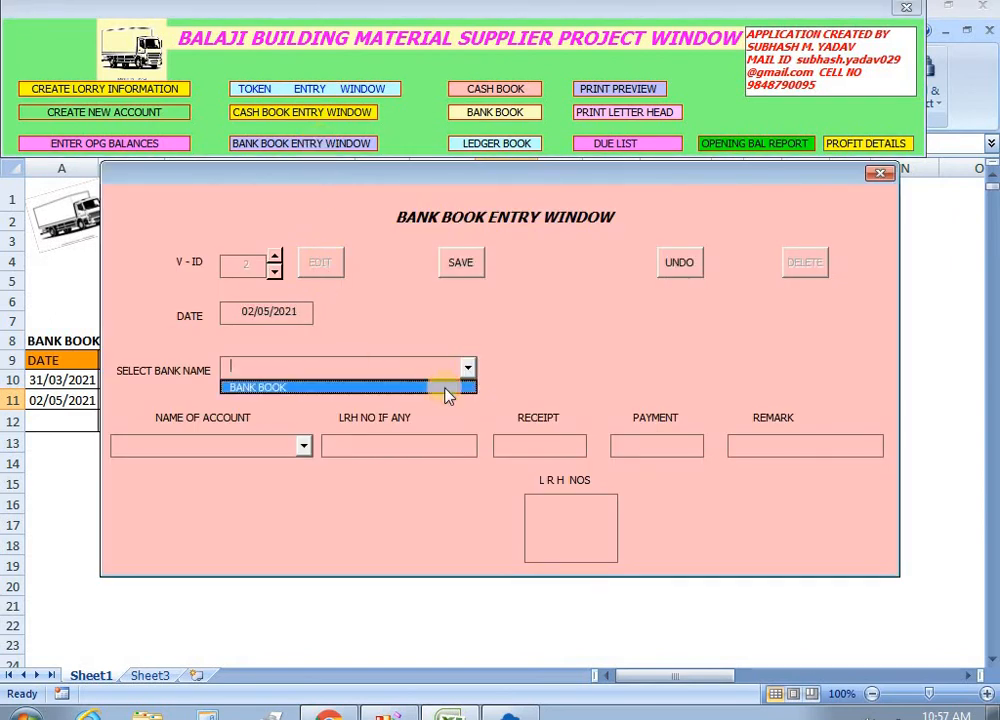
left_click(440, 387)
left_click(304, 452)
type("CASH BOOK")
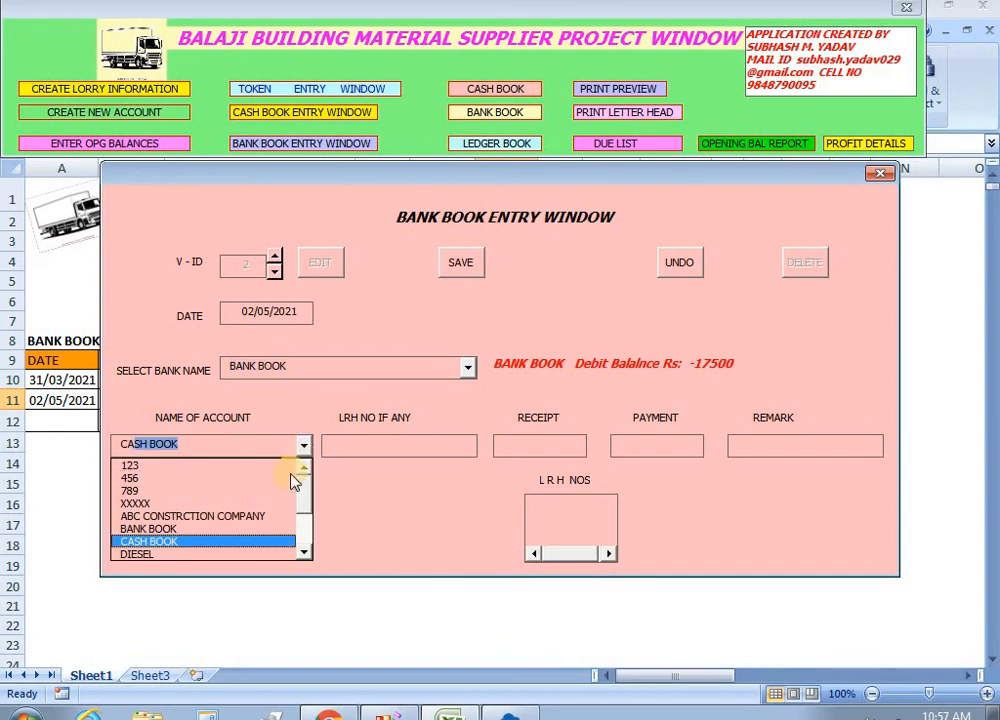
left_click(247, 541)
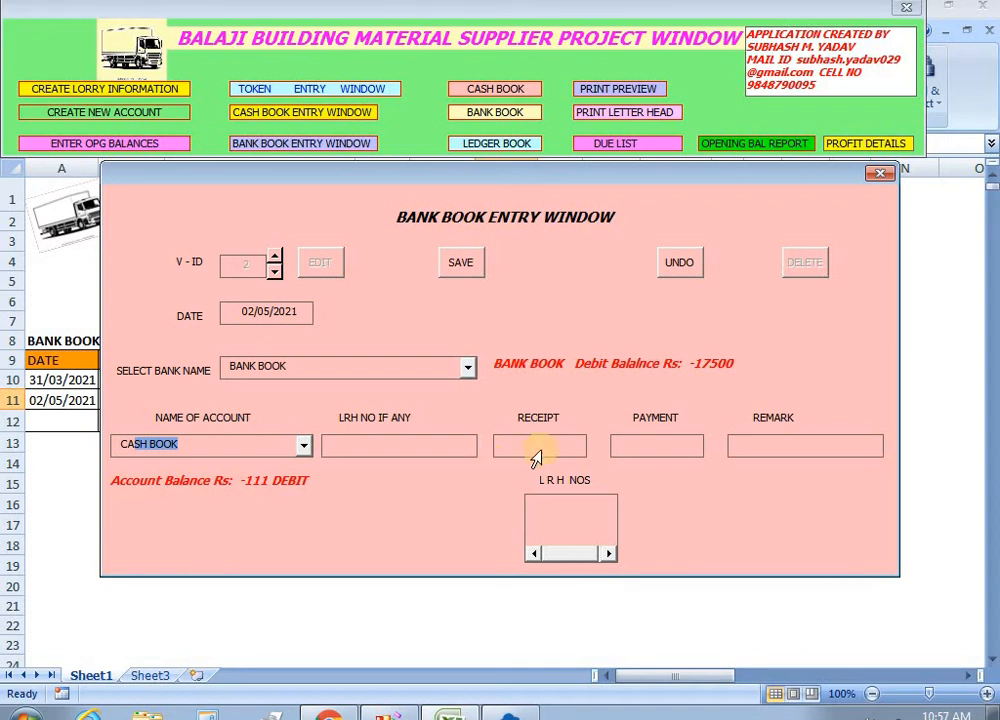
left_click(625, 443)
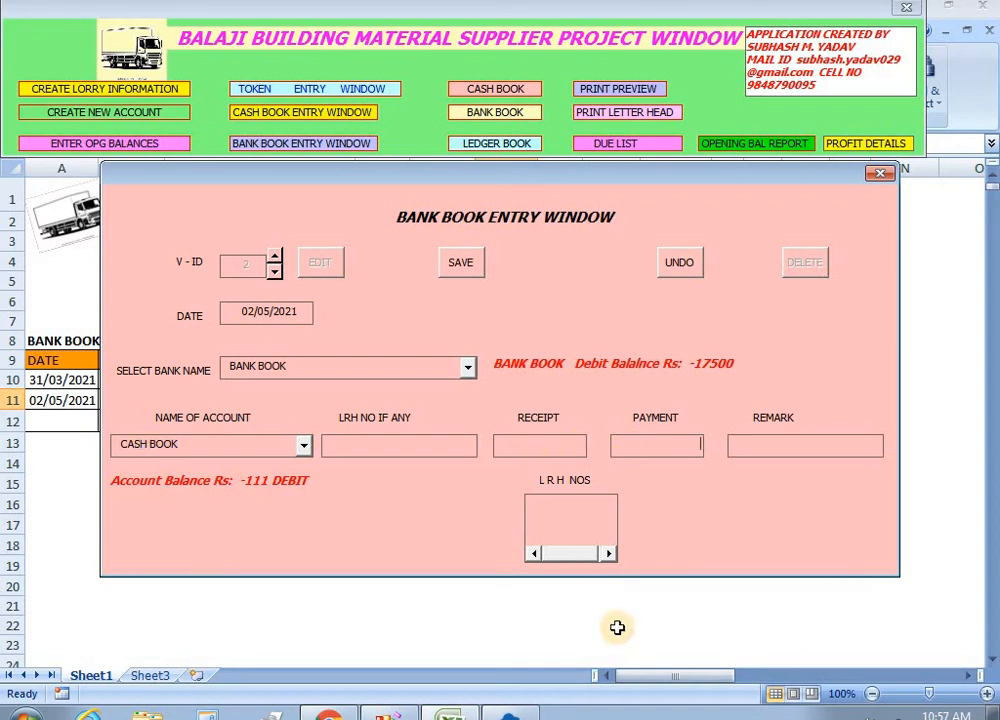
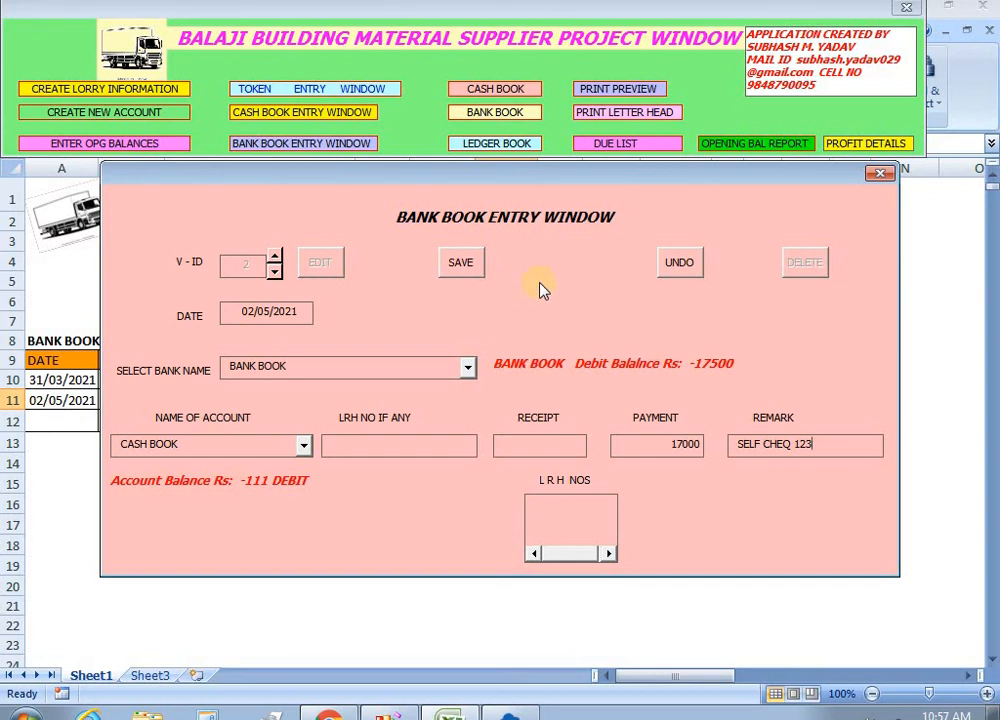
Save the 17000 bank-to-cash self-cheque entry and close the Bank Book Entry form.
left_click_drag(534, 179, 542, 262)
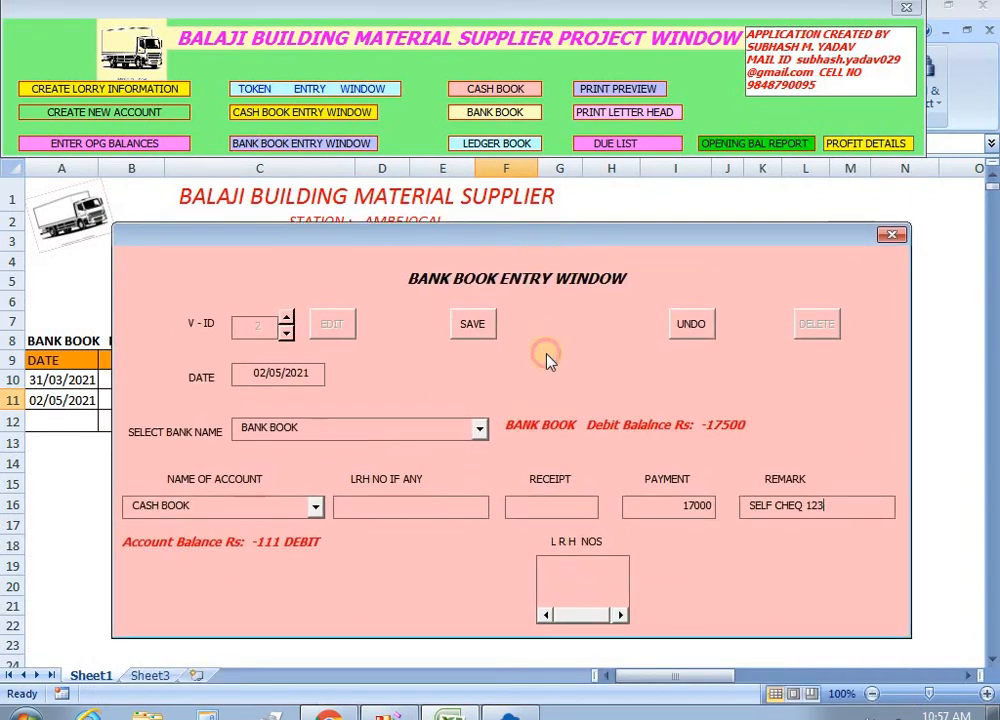
left_click(474, 326)
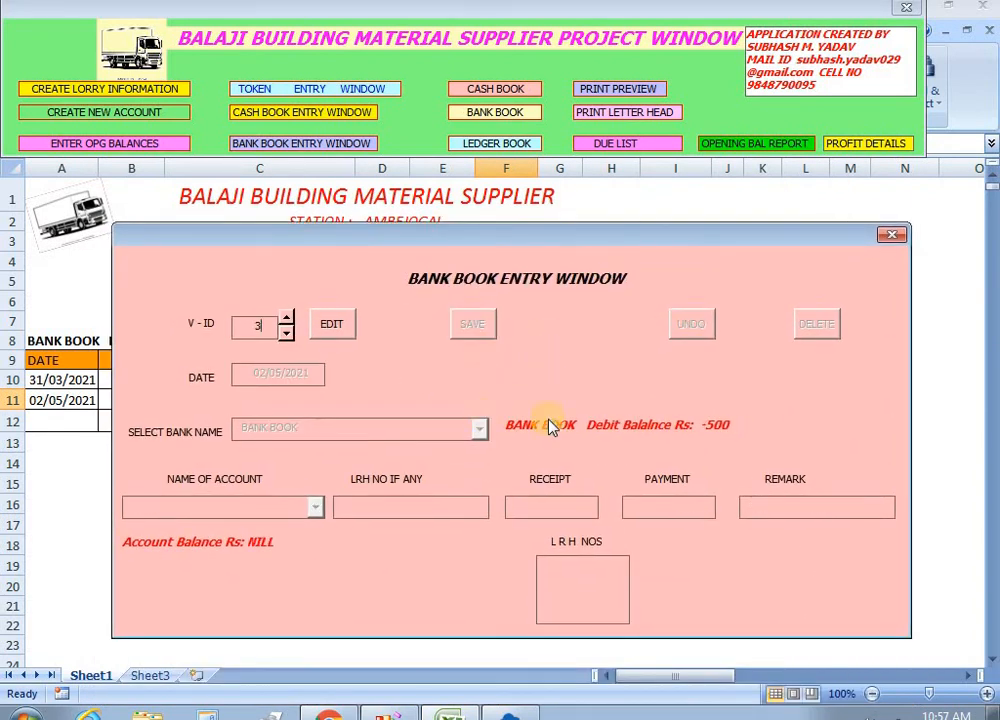
left_click(891, 235)
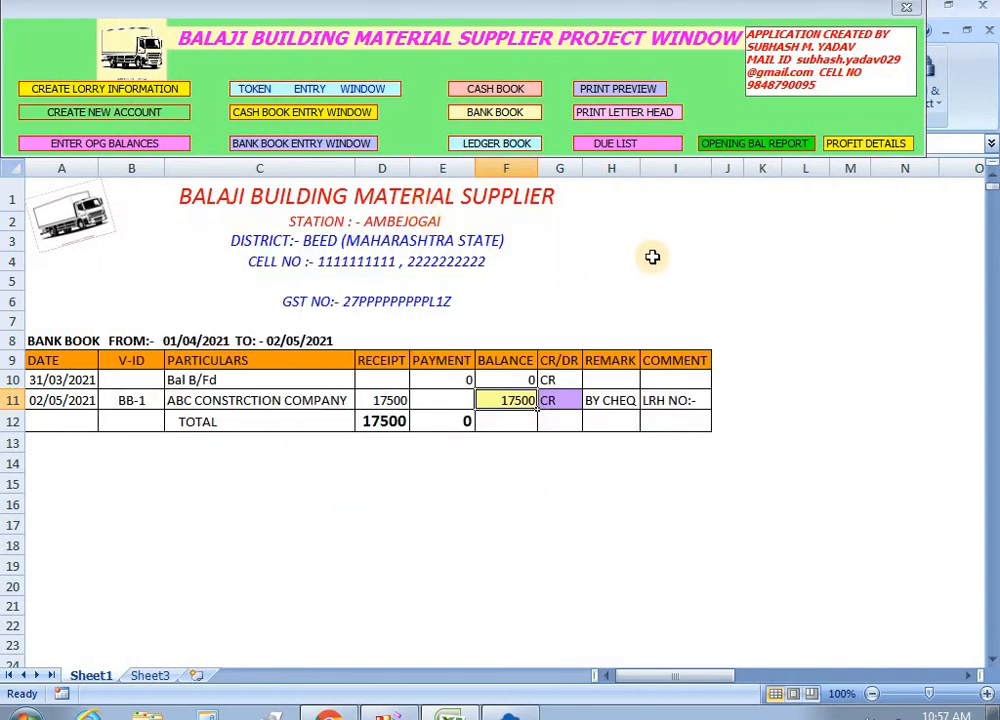
Dismiss the ledger selection and display the due list as on 02/05/2021.
left_click(515, 148)
left_click(919, 10)
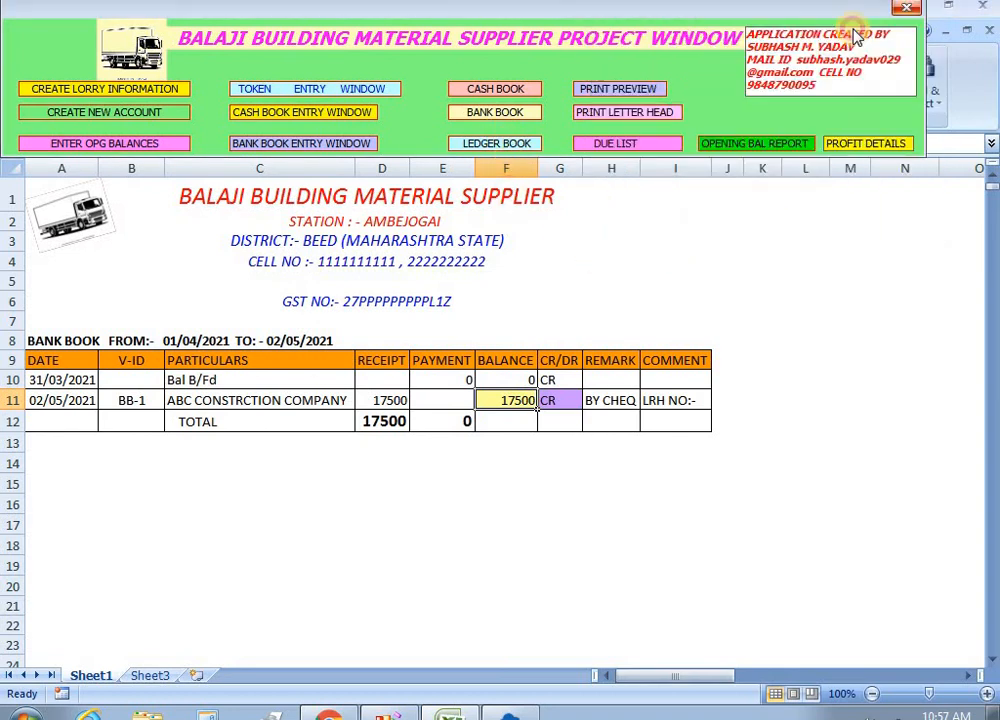
left_click(614, 143)
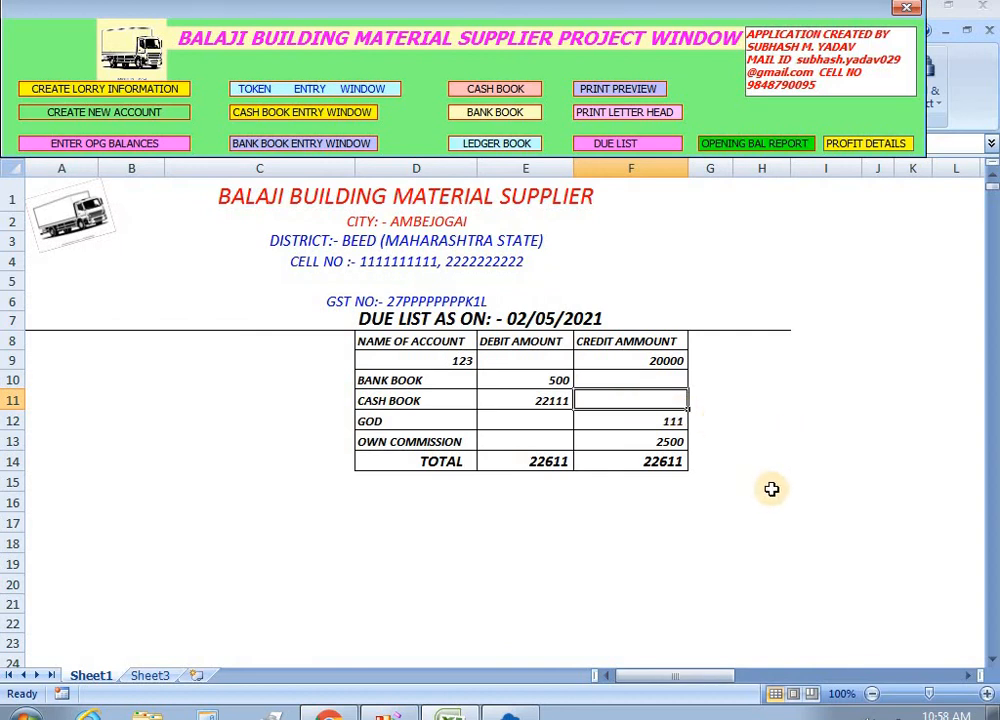
Check the due list debits: CASH BOOK 22111 and BANK BOOK 500.
left_click(548, 402)
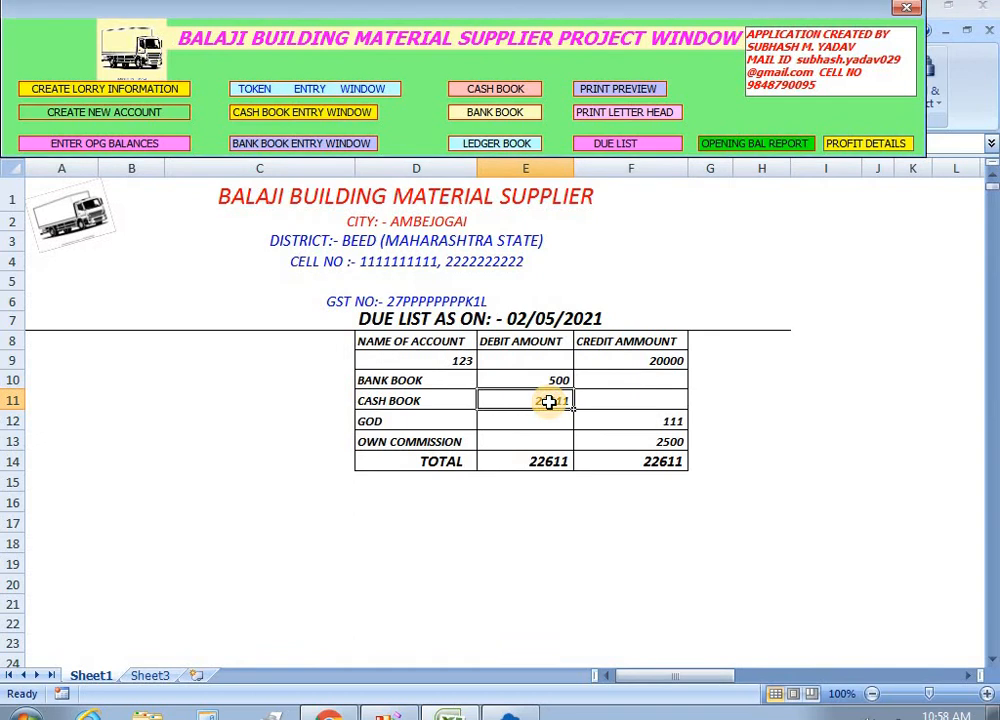
left_click(556, 383)
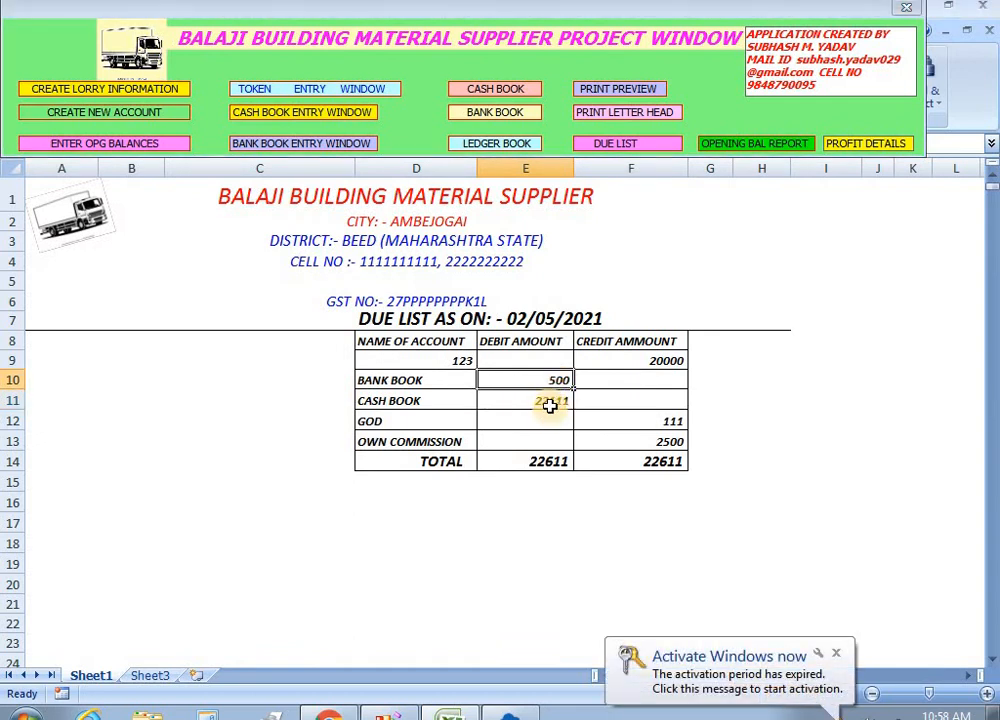
left_click(553, 404)
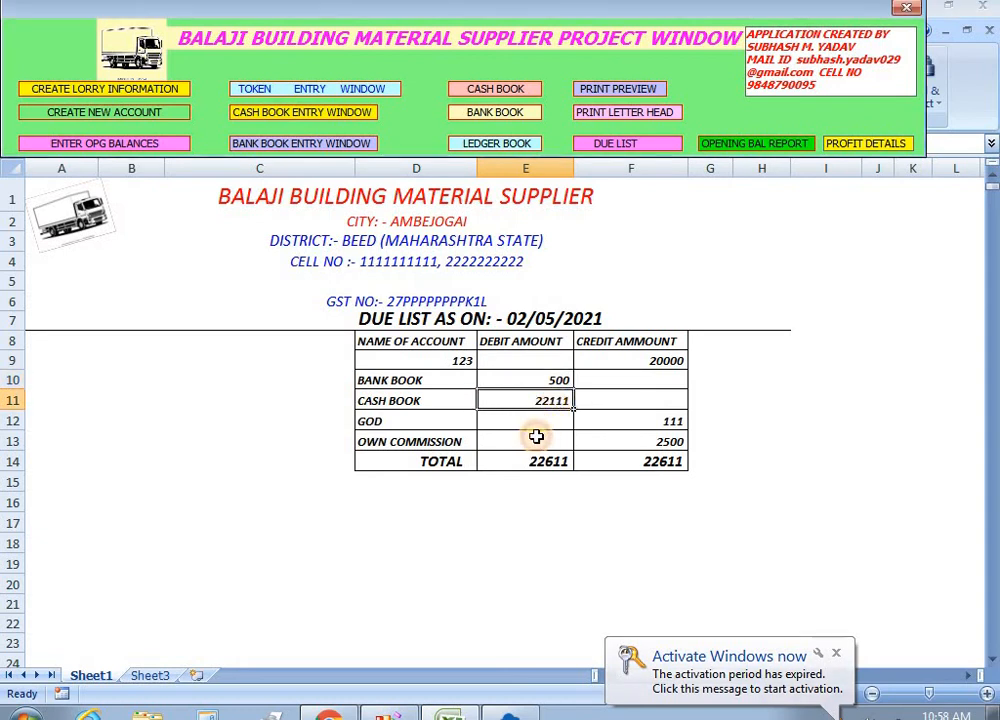
Generate the bank book report for 01/04/2021 to 02/05/2021, showing the 17000 CASH BOOK payment.
left_click(693, 256)
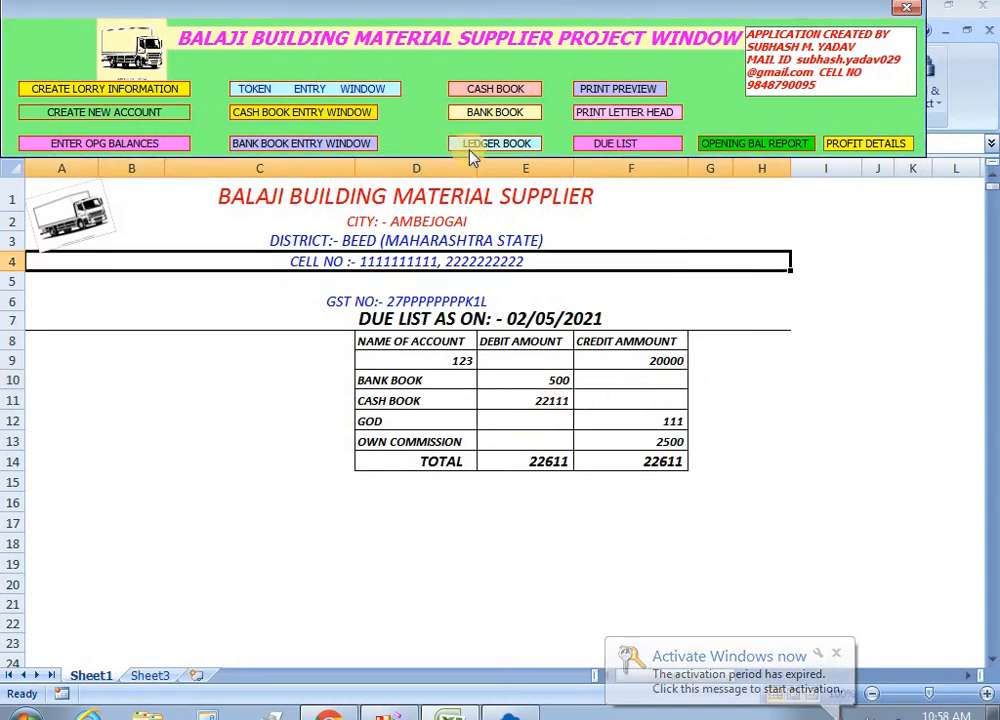
left_click(495, 113)
left_click(706, 204)
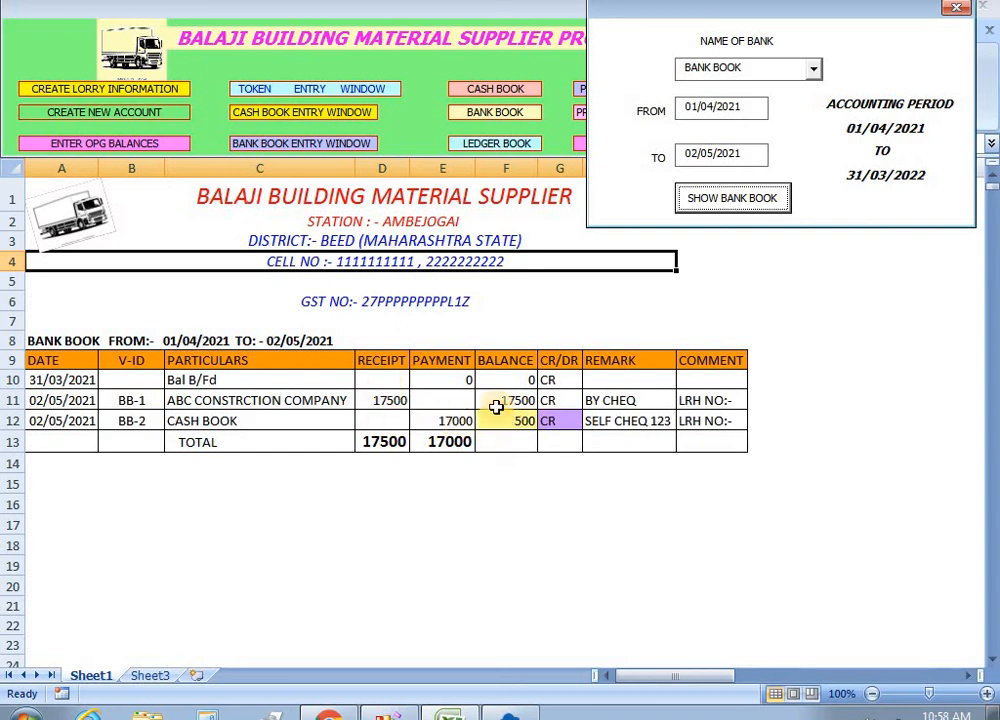
Generate the cash book report and locate the 17000 BANK BOOK receipt in D24.
left_click(956, 8)
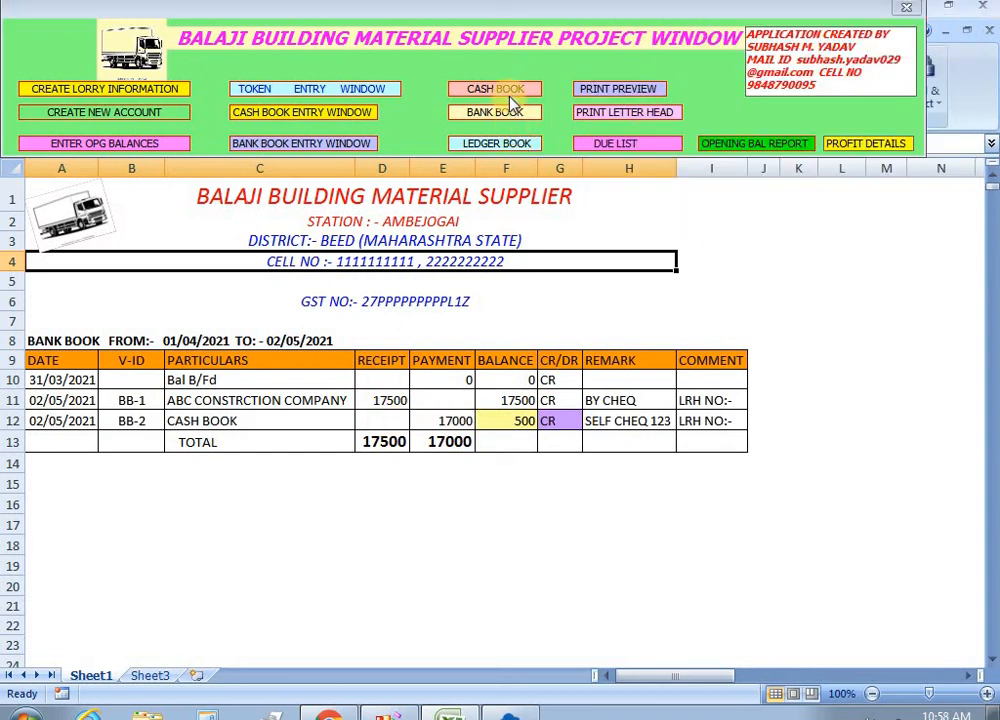
left_click(503, 89)
left_click(735, 216)
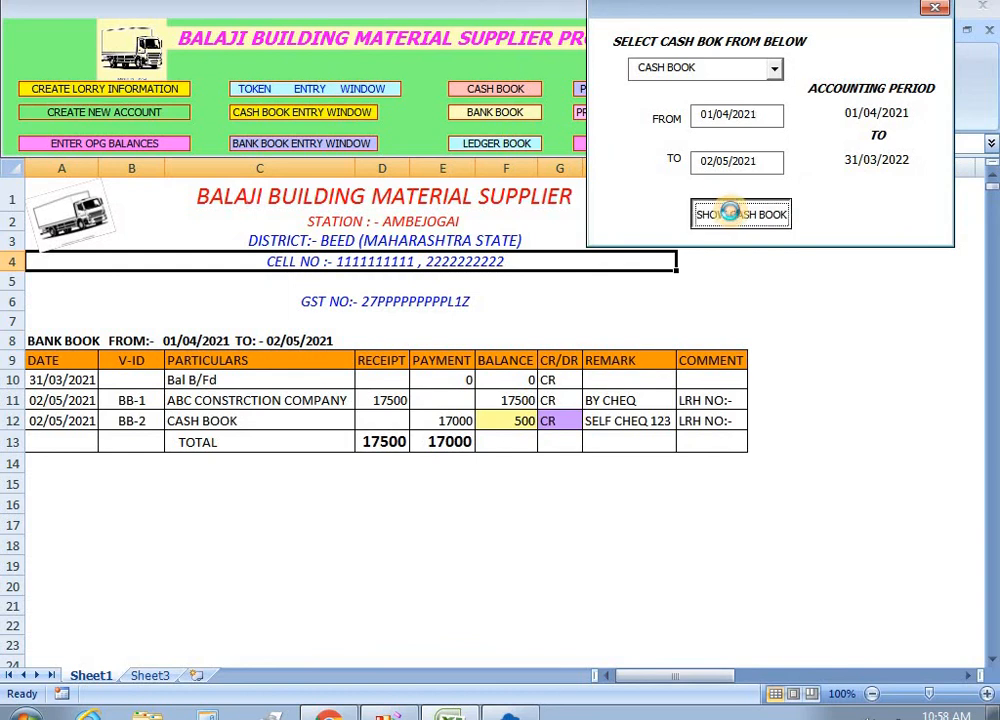
left_click(868, 395)
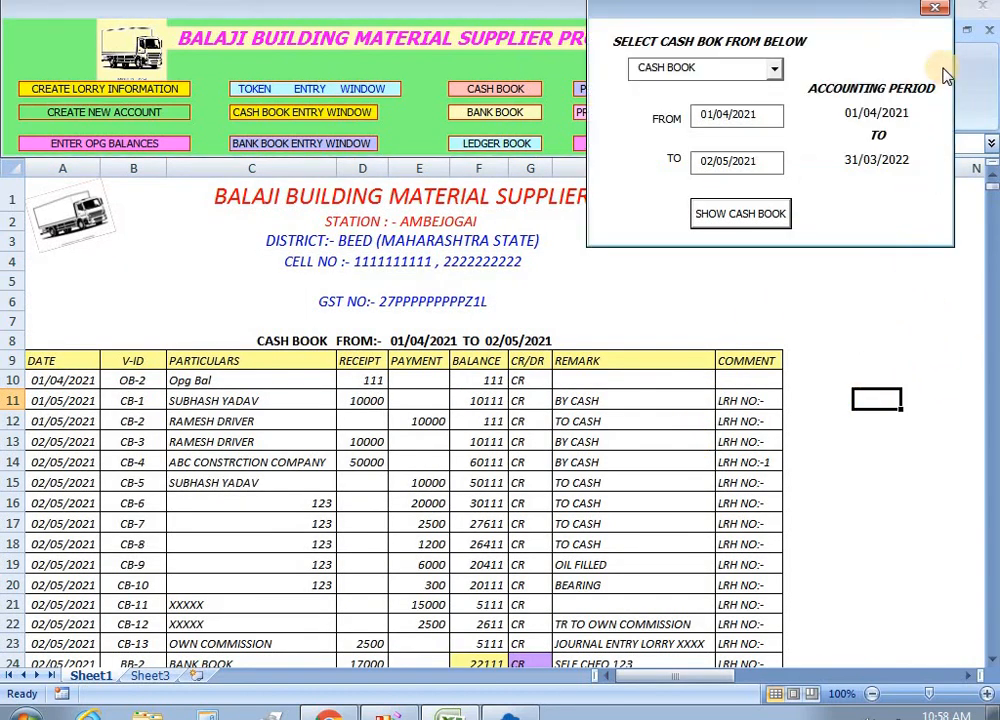
scroll(849, 348, "down", 3)
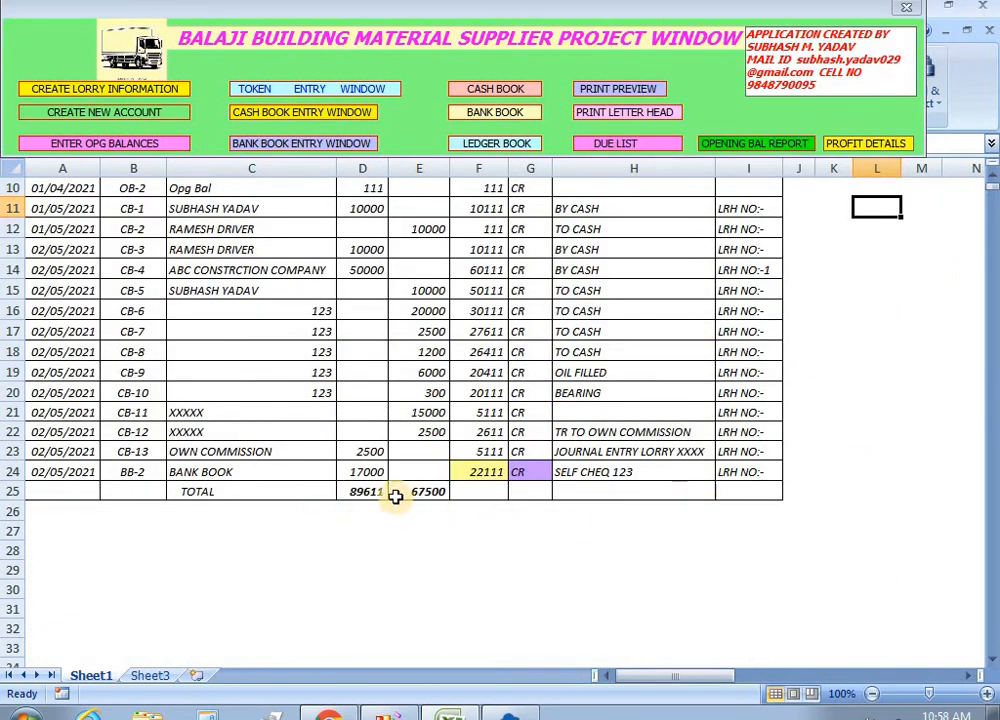
left_click(363, 472)
left_click(476, 455)
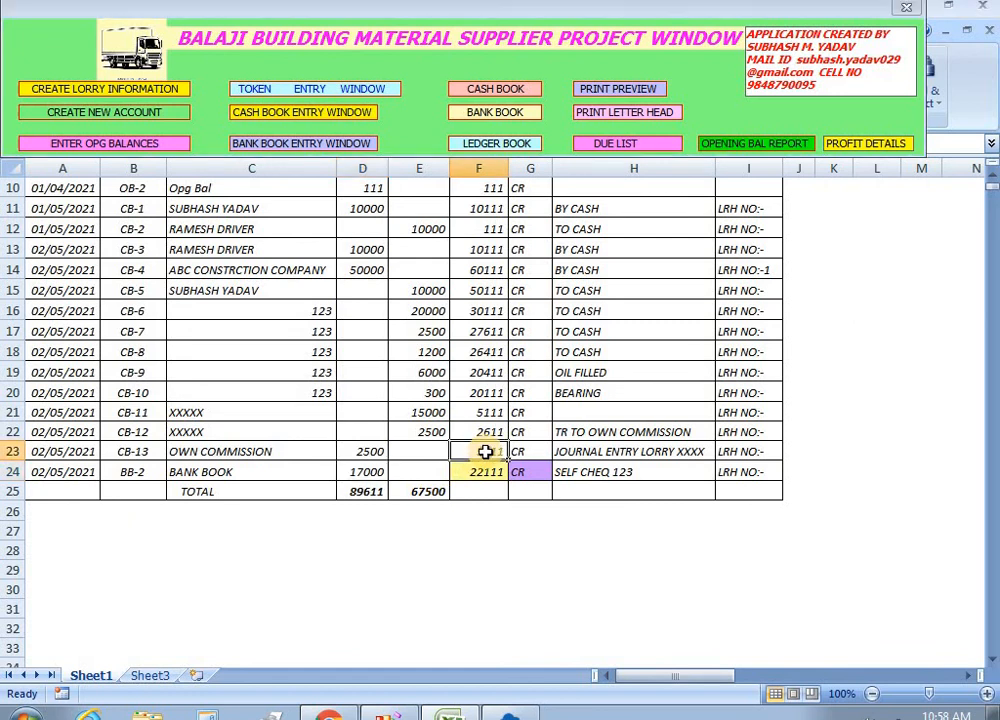
Verify balances 2611, 5111 and 22111 around the 2500 and 17000 receipts, then reopen the Bank Book Entry form.
left_click(991, 185)
left_click(991, 185)
left_click(991, 185)
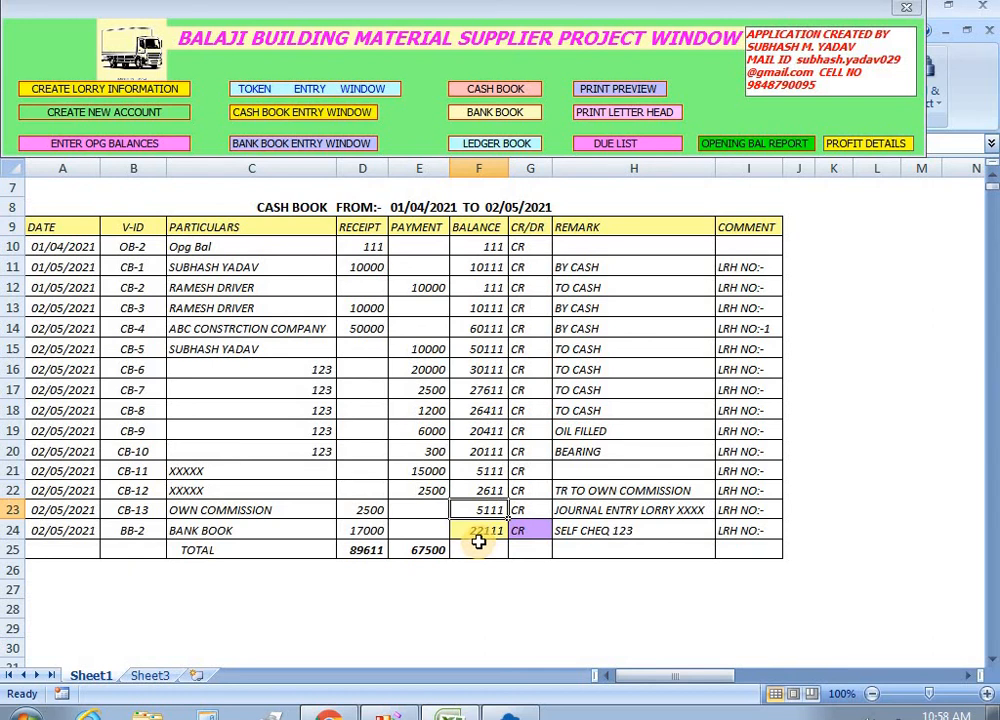
left_click(485, 490)
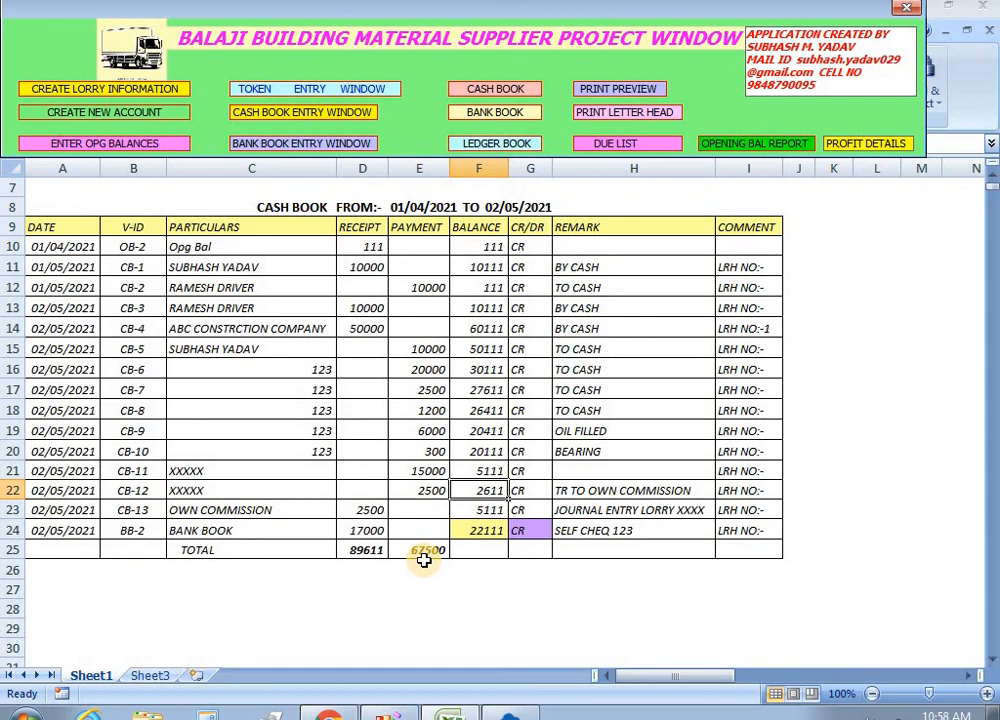
left_click(366, 512)
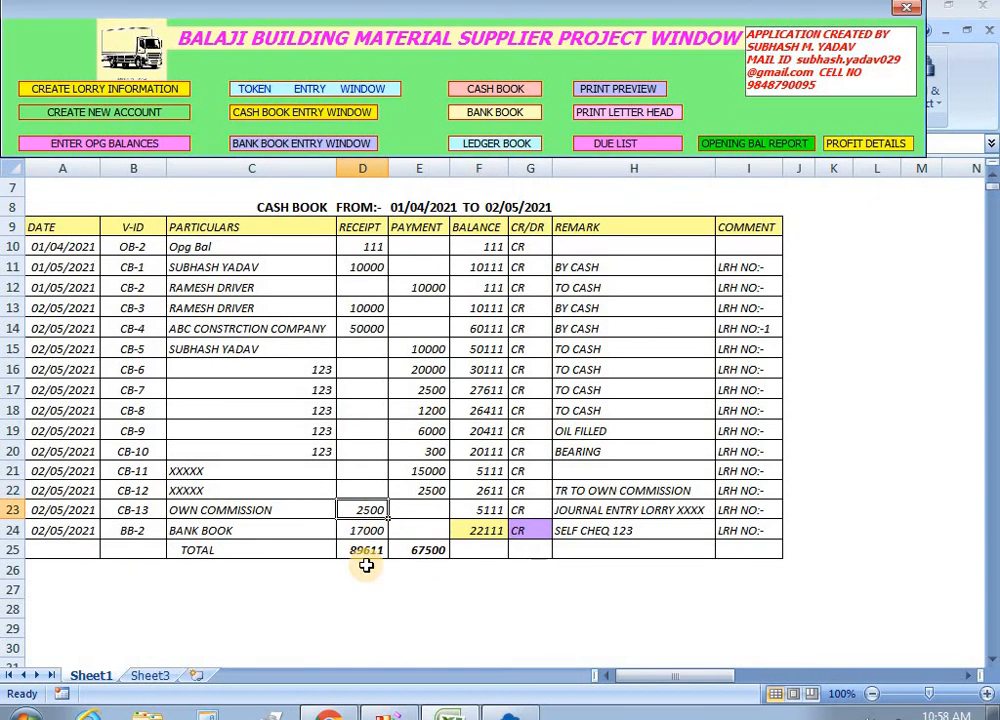
left_click(477, 512)
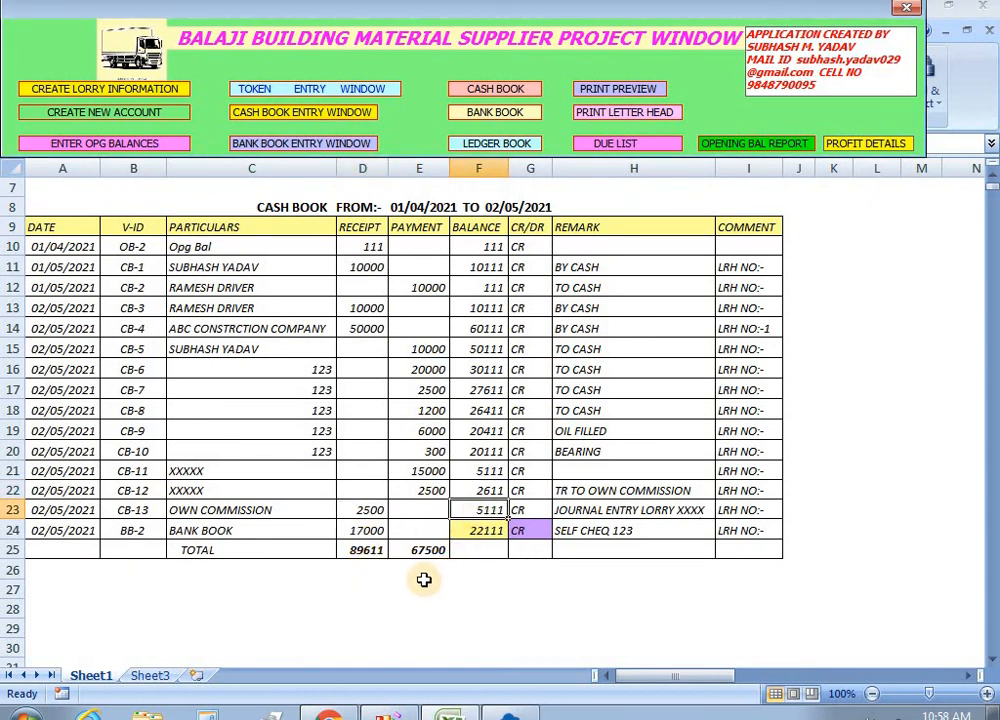
left_click(368, 531)
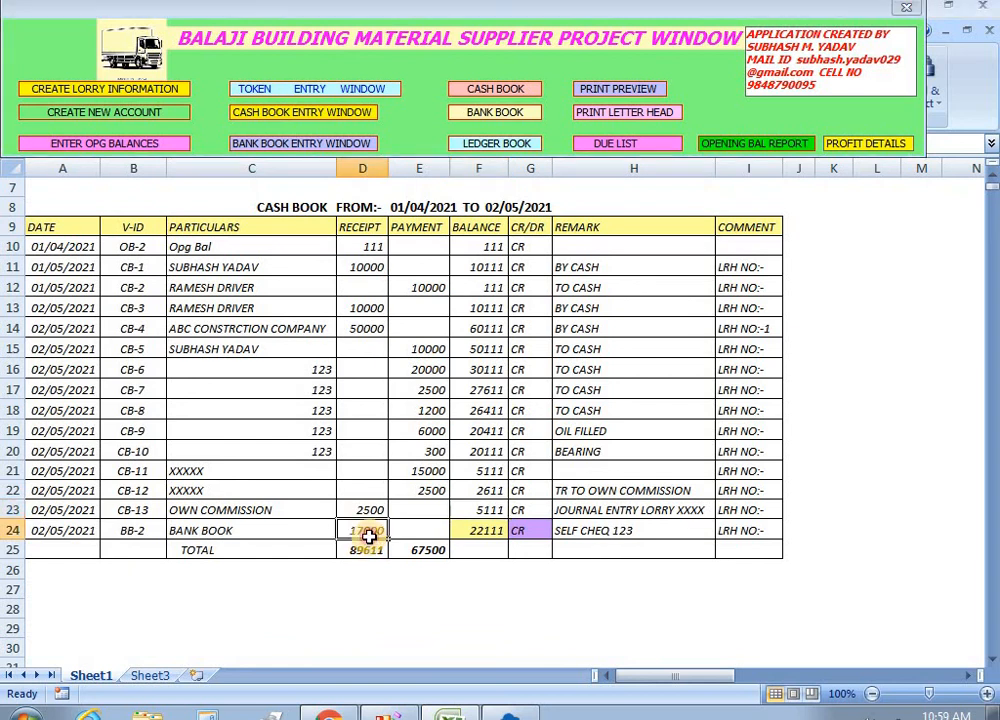
left_click(489, 528)
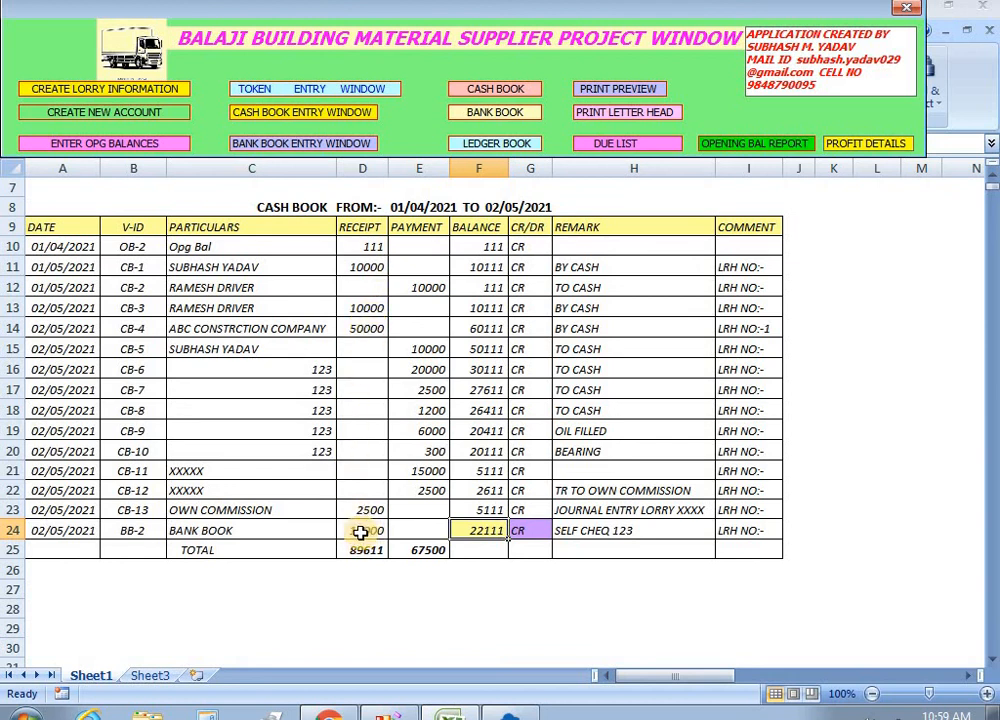
left_click(747, 205)
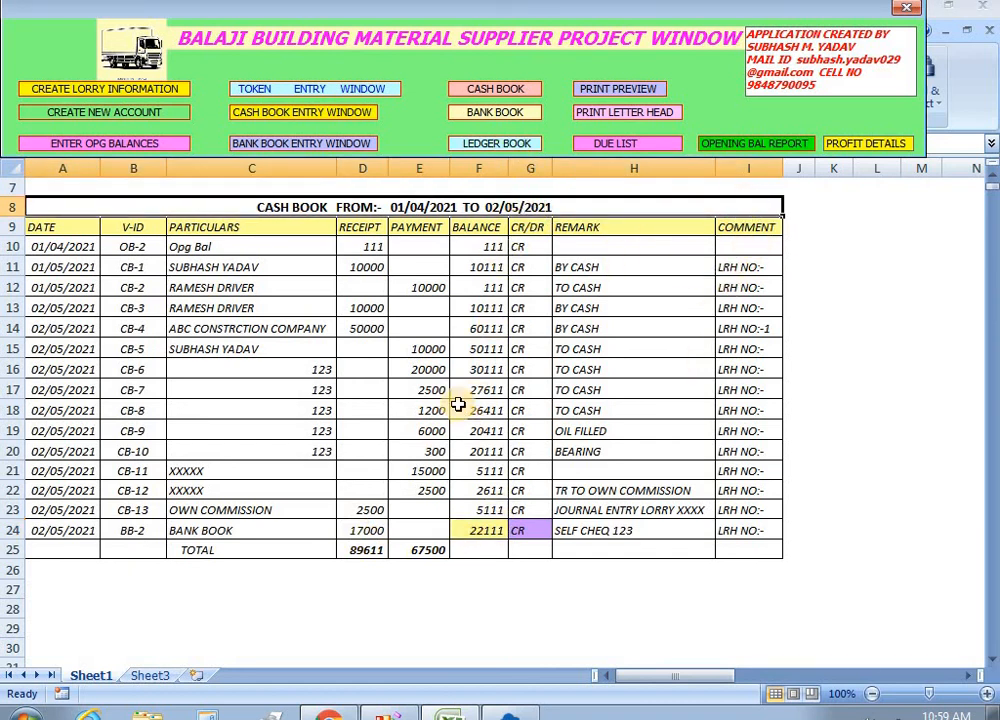
left_click(294, 142)
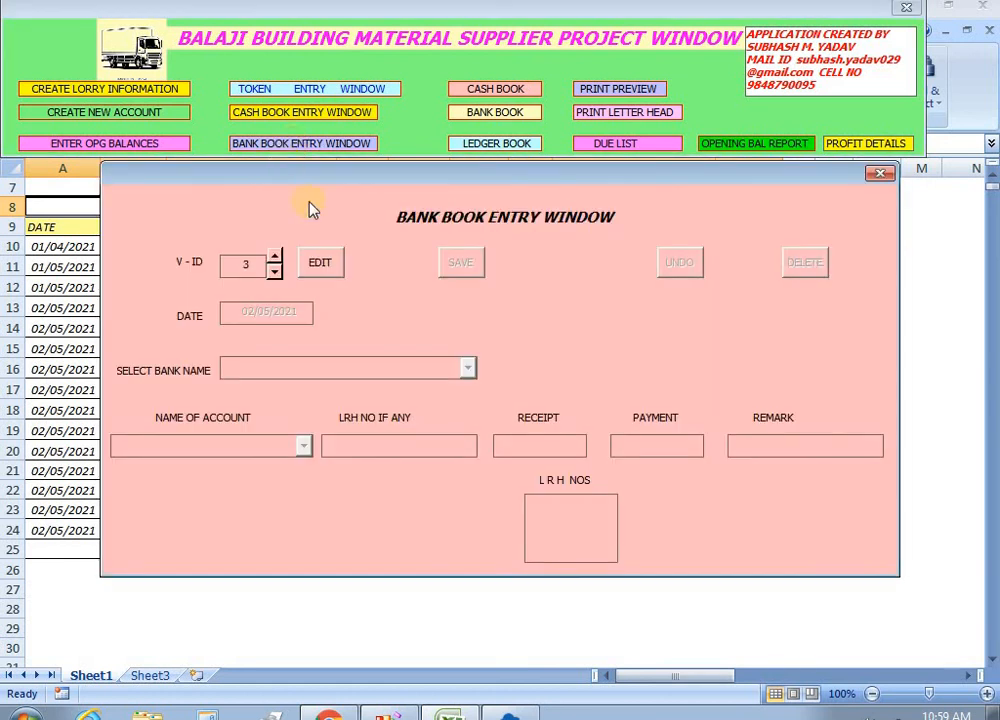
Delete bank book voucher 2 and regenerate the cash book, now ending at balance 5111.
left_click(274, 271)
left_click(319, 266)
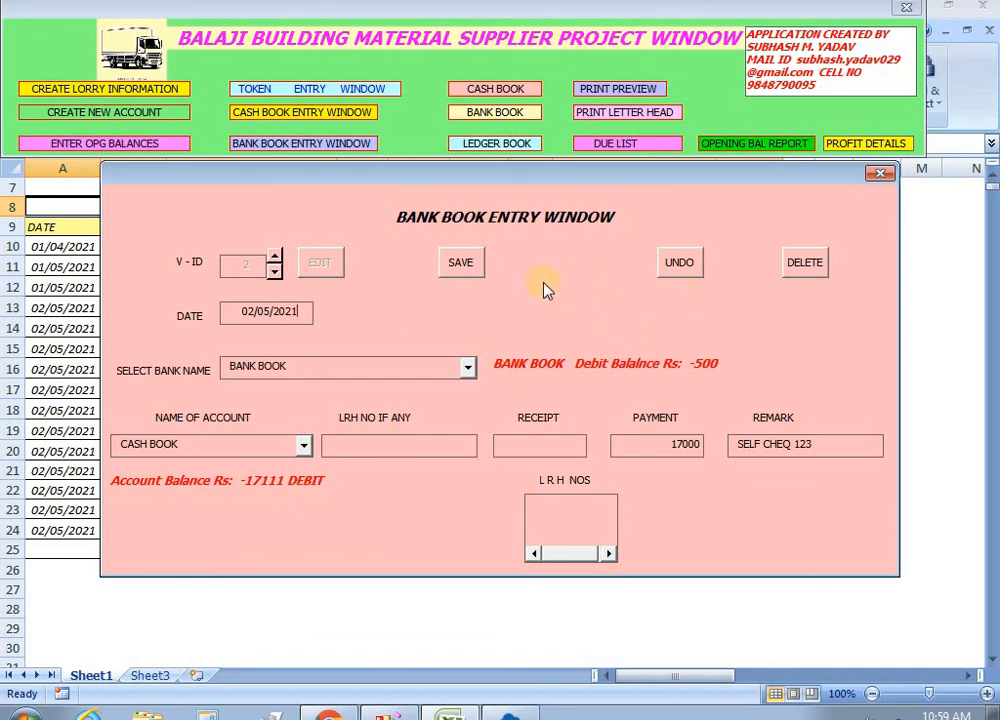
left_click(808, 265)
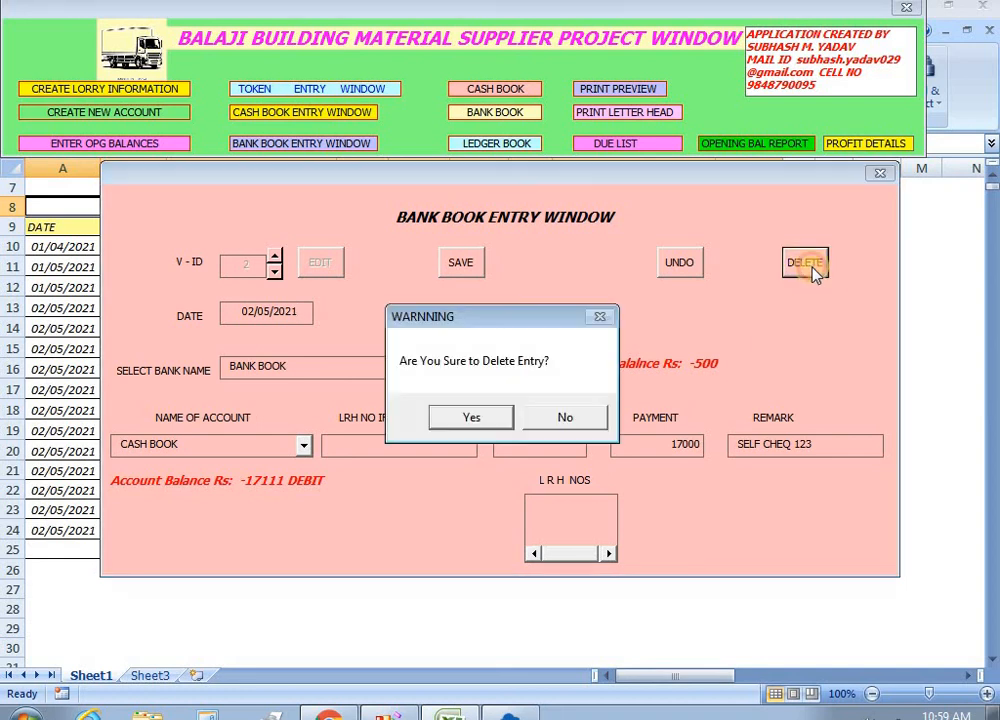
left_click(455, 416)
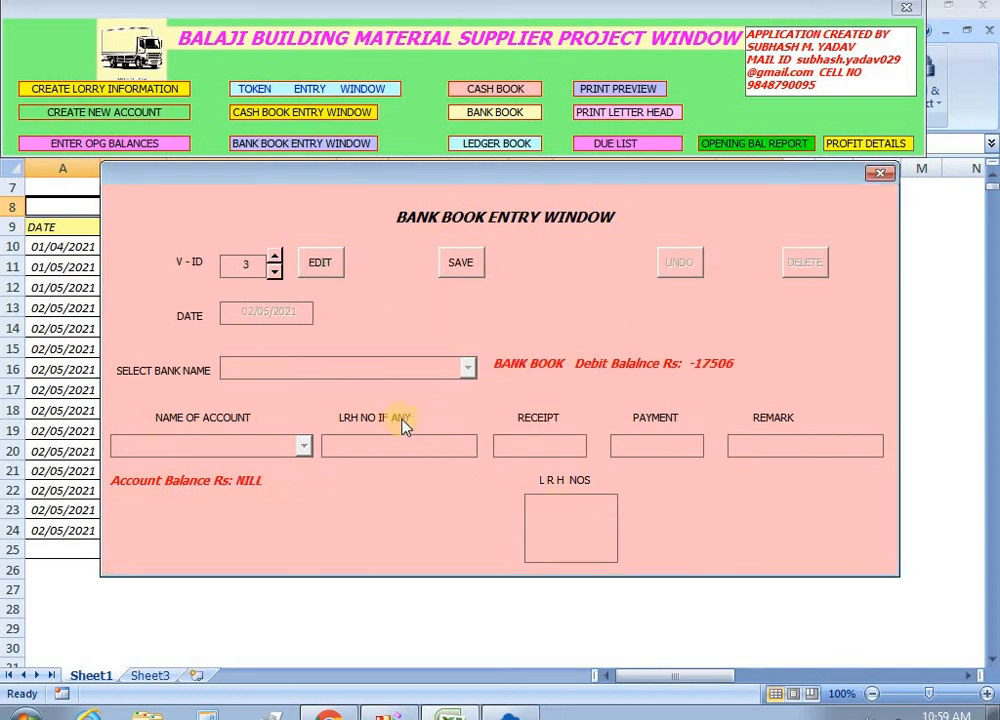
left_click(879, 176)
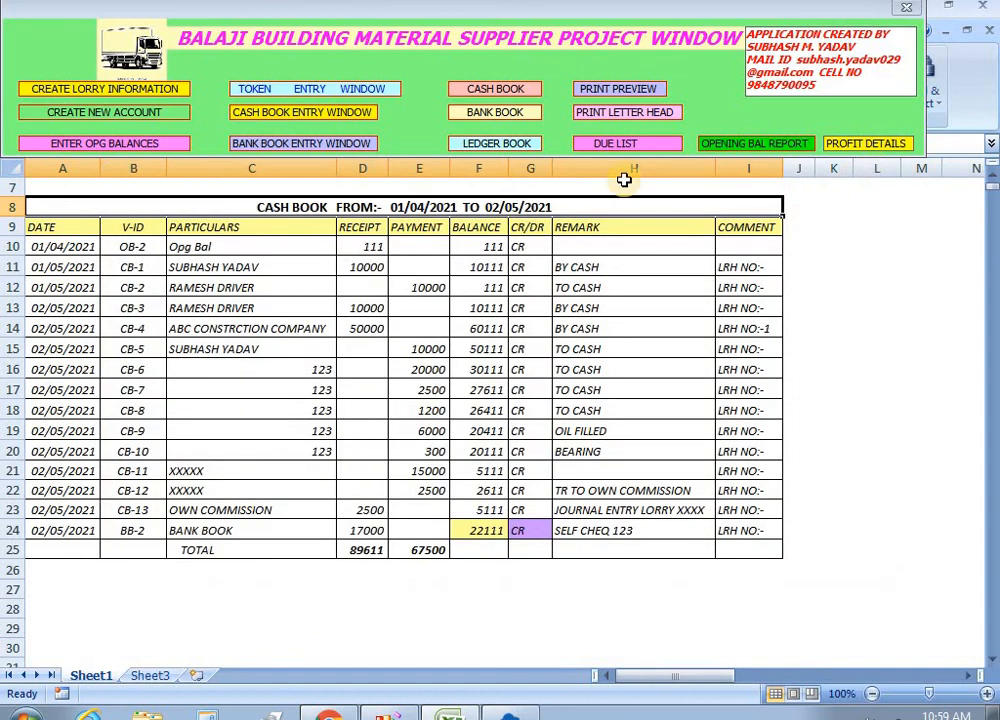
left_click(500, 89)
left_click(742, 216)
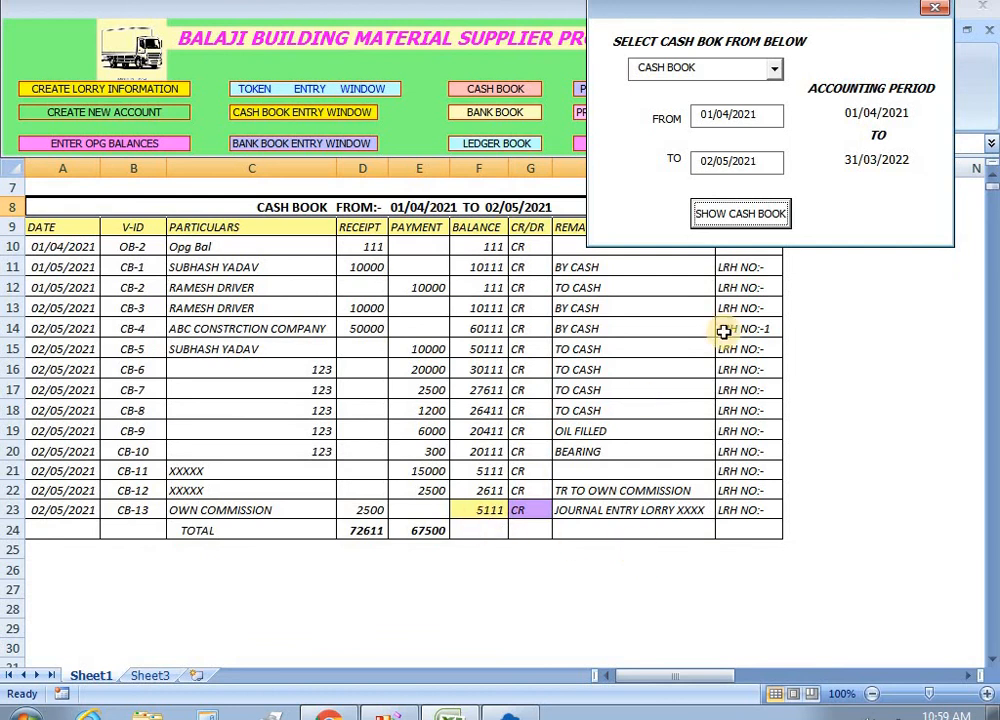
Save a new cash book receipt of 17000 from BANK BOOK with remark 'SELF CH'.
left_click(933, 9)
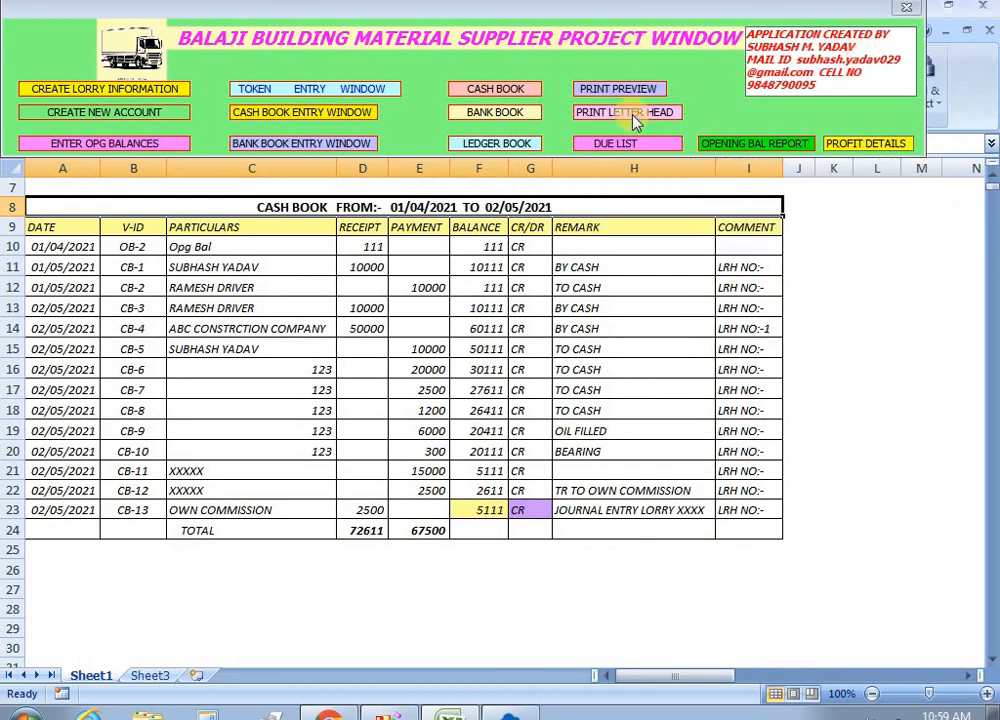
left_click(314, 115)
left_click(298, 278)
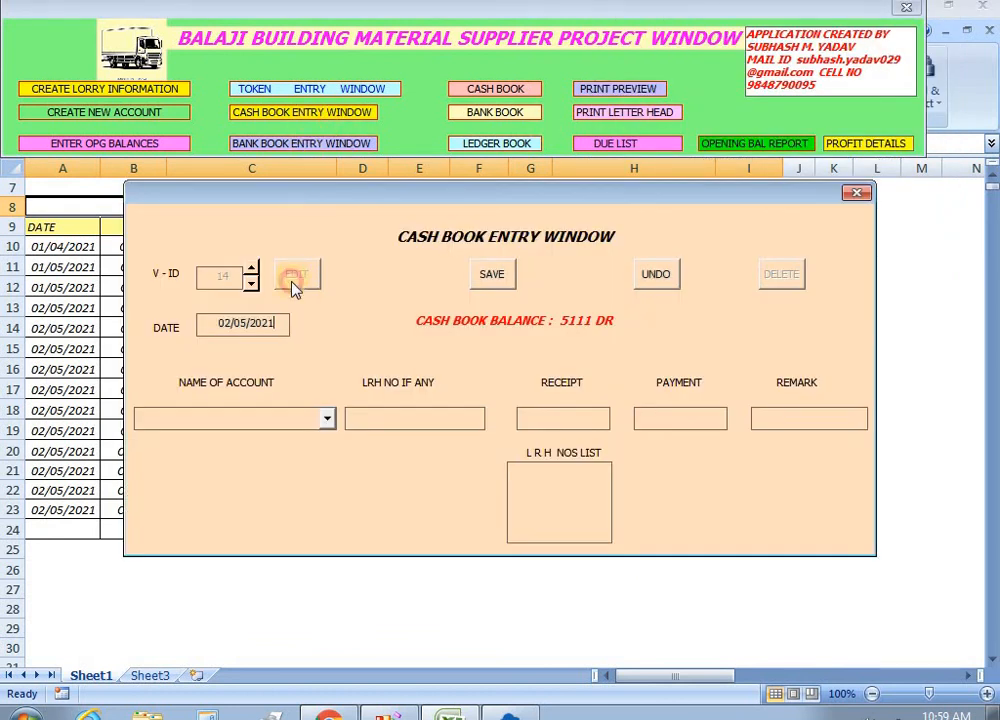
left_click(328, 419)
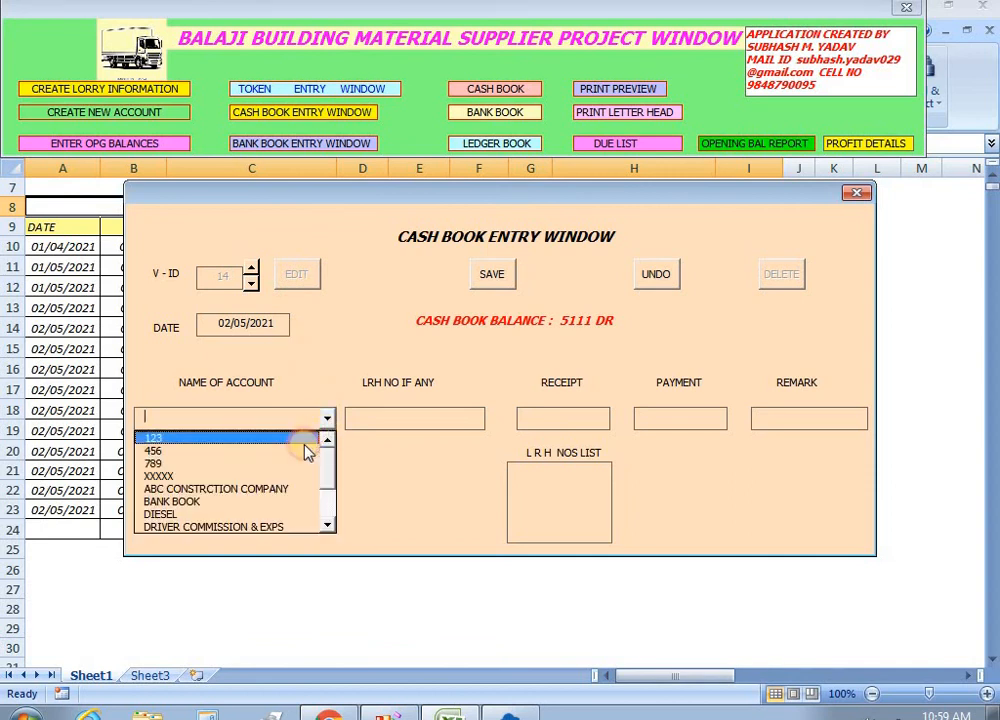
left_click(252, 505)
left_click(521, 420)
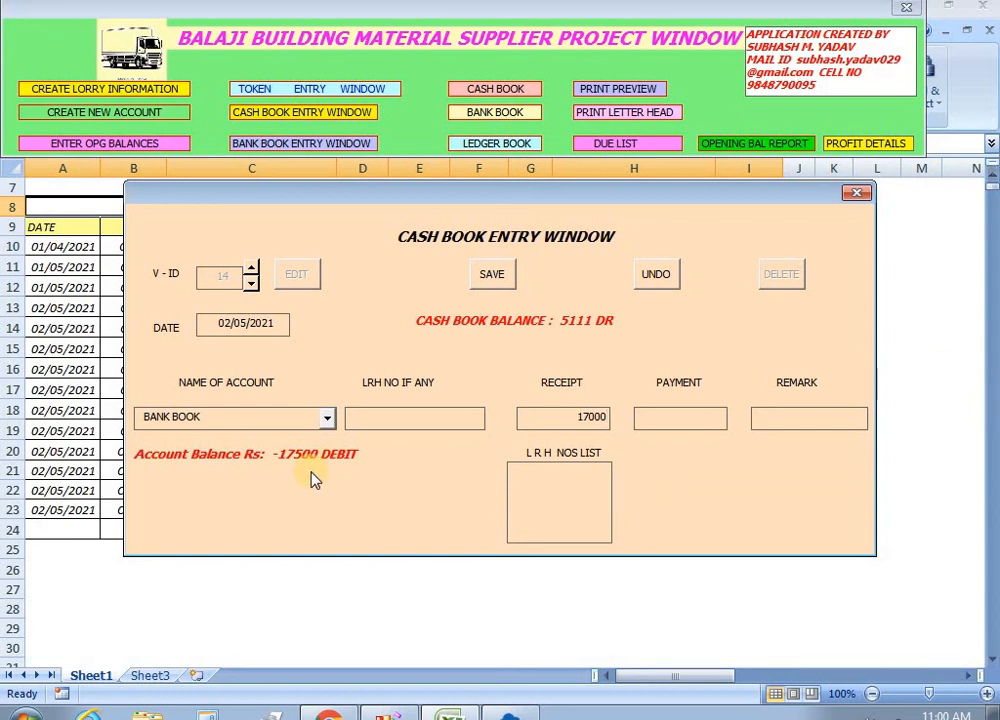
key("Tab")
key("Tab")
type("SELF CH")
left_click(500, 283)
left_click(856, 192)
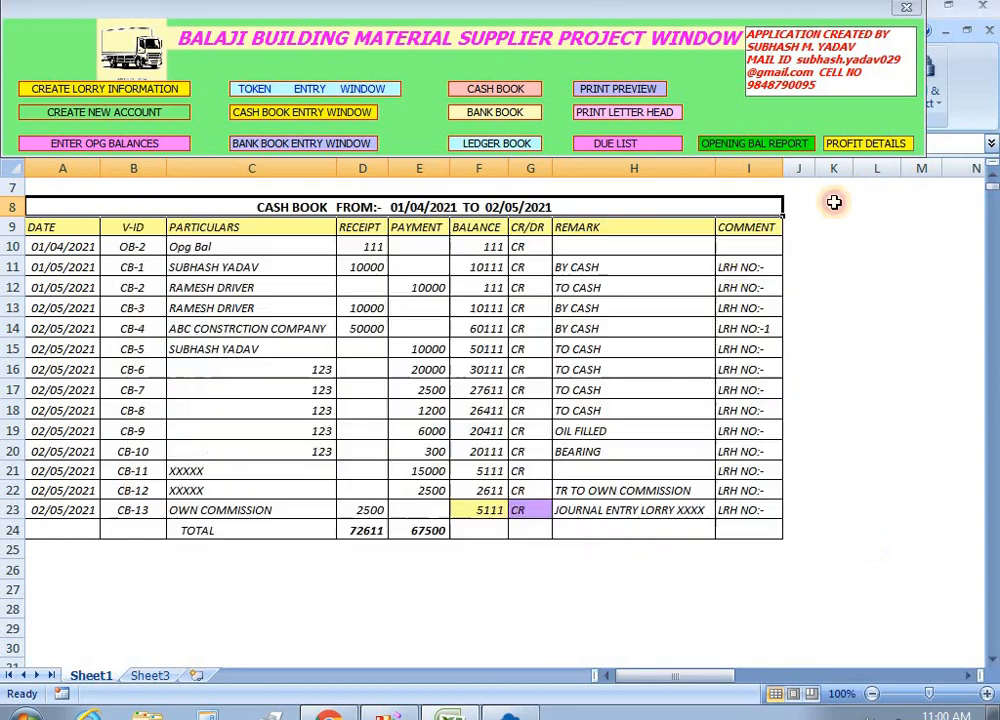
Regenerate the cash book, showing the new 17000 receipt in D24.
left_click(510, 89)
left_click(735, 215)
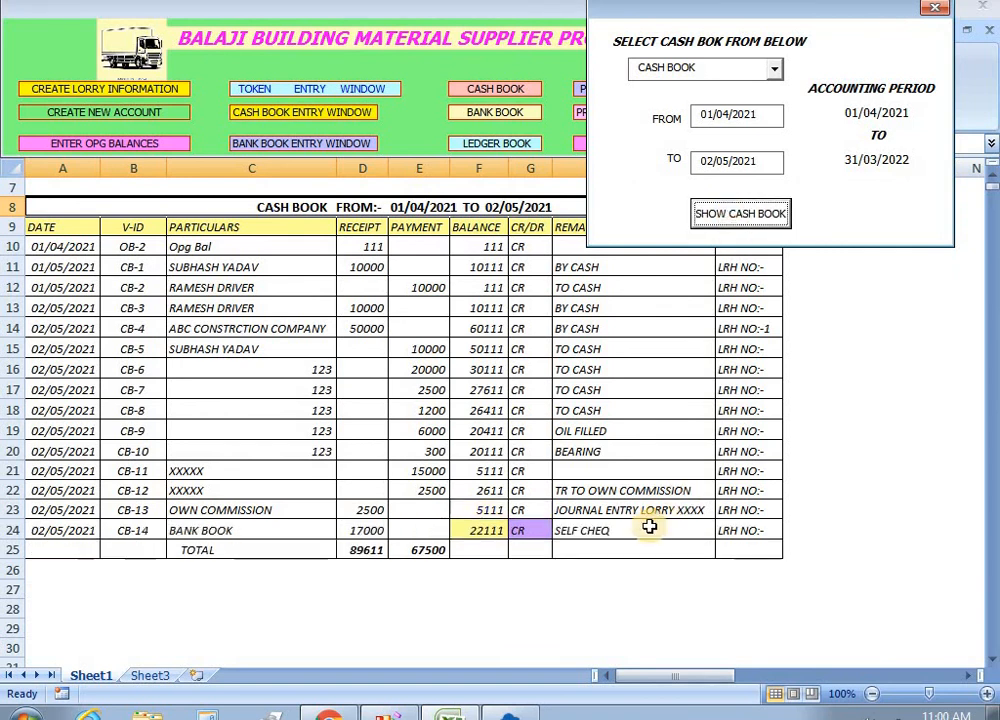
left_click(372, 534)
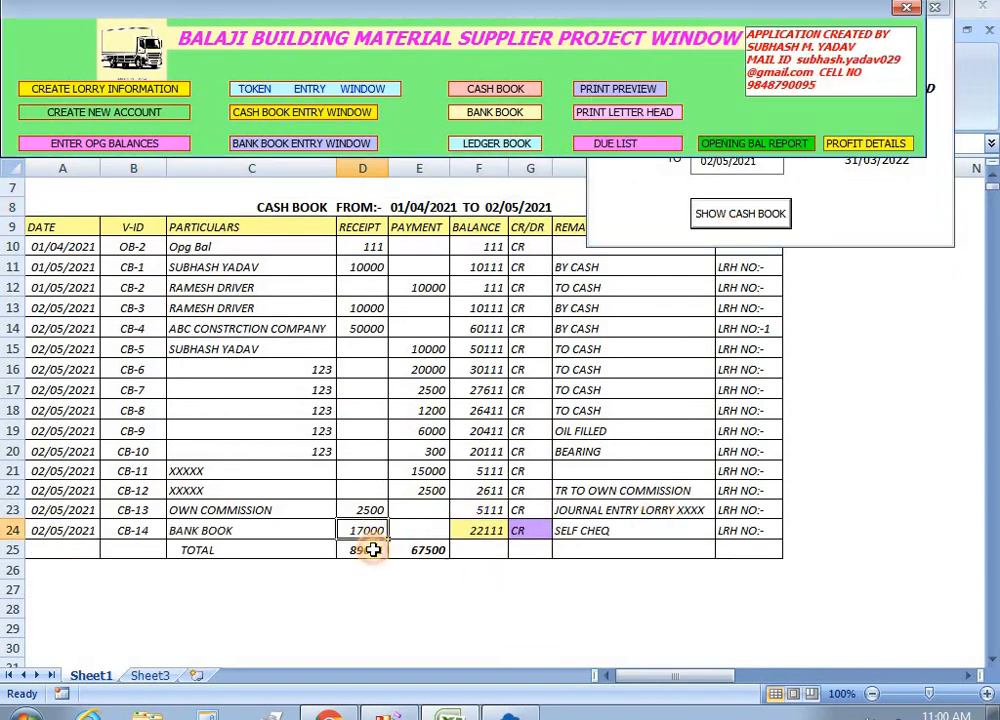
left_click(838, 210)
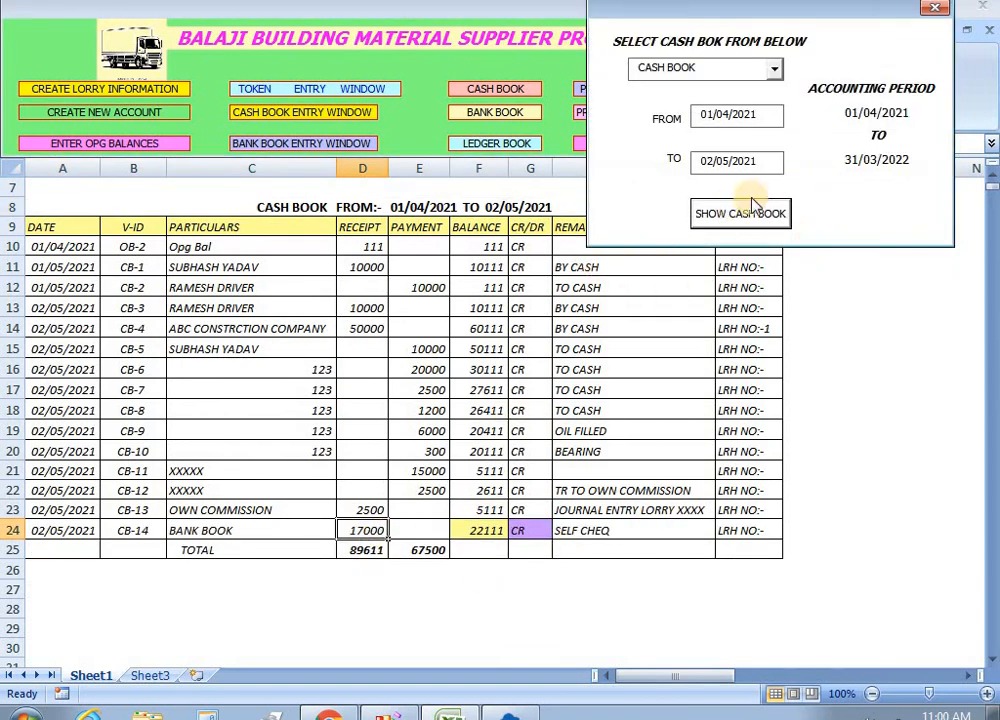
left_click(935, 10)
Display the bank book report listing CB-14, a 17000 CASH BOOK payment ending at 500 CR.
left_click(490, 111)
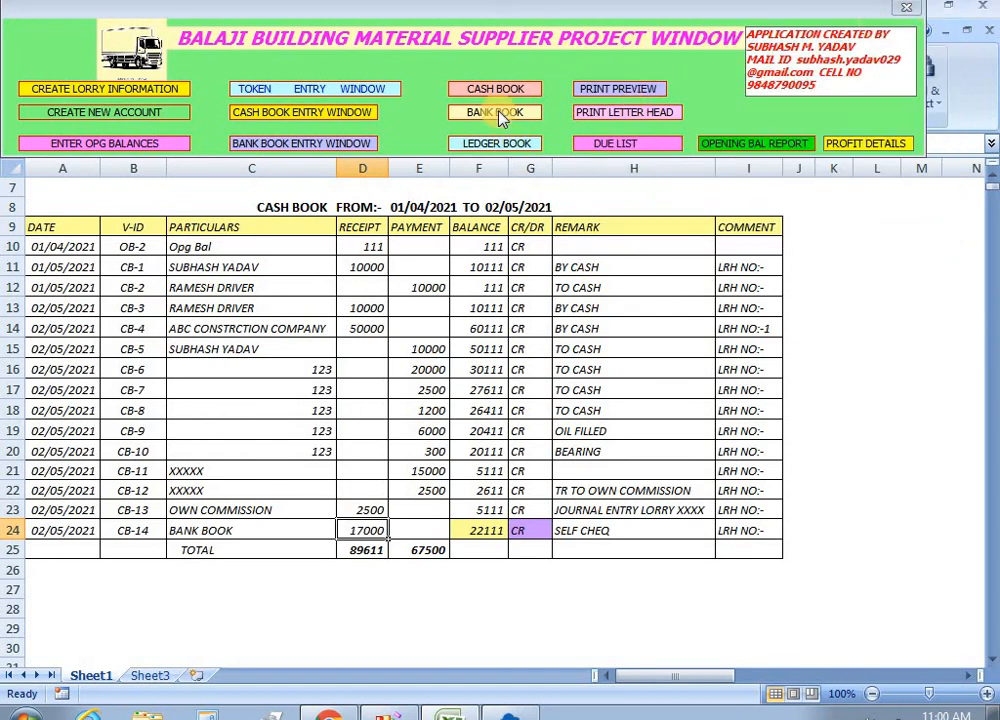
left_click(736, 202)
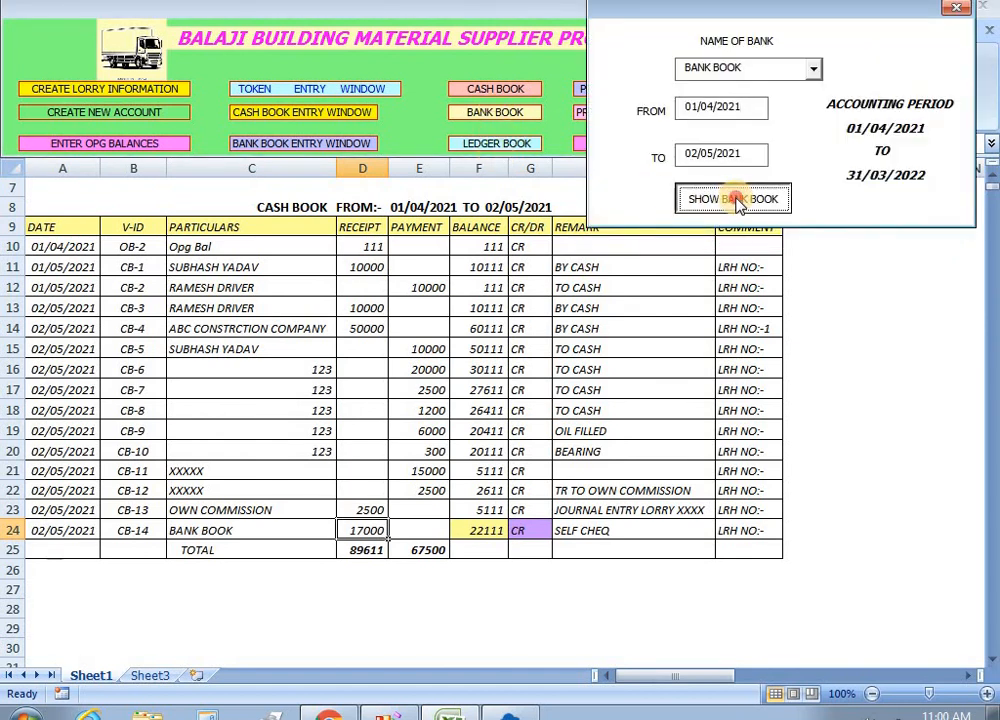
left_click(385, 288)
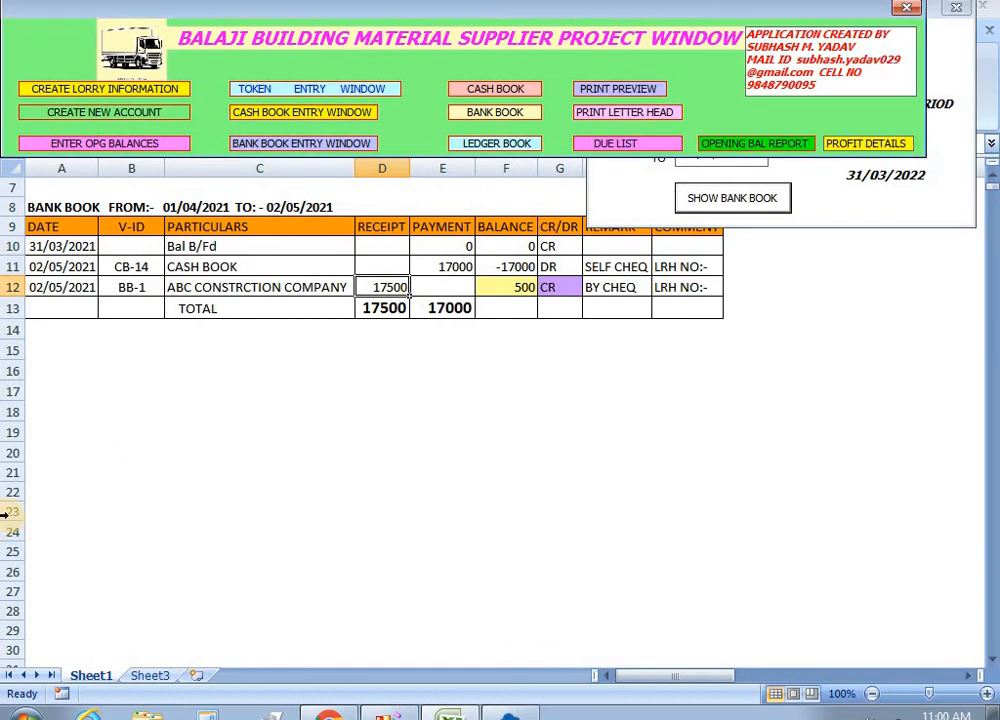
left_click(846, 214)
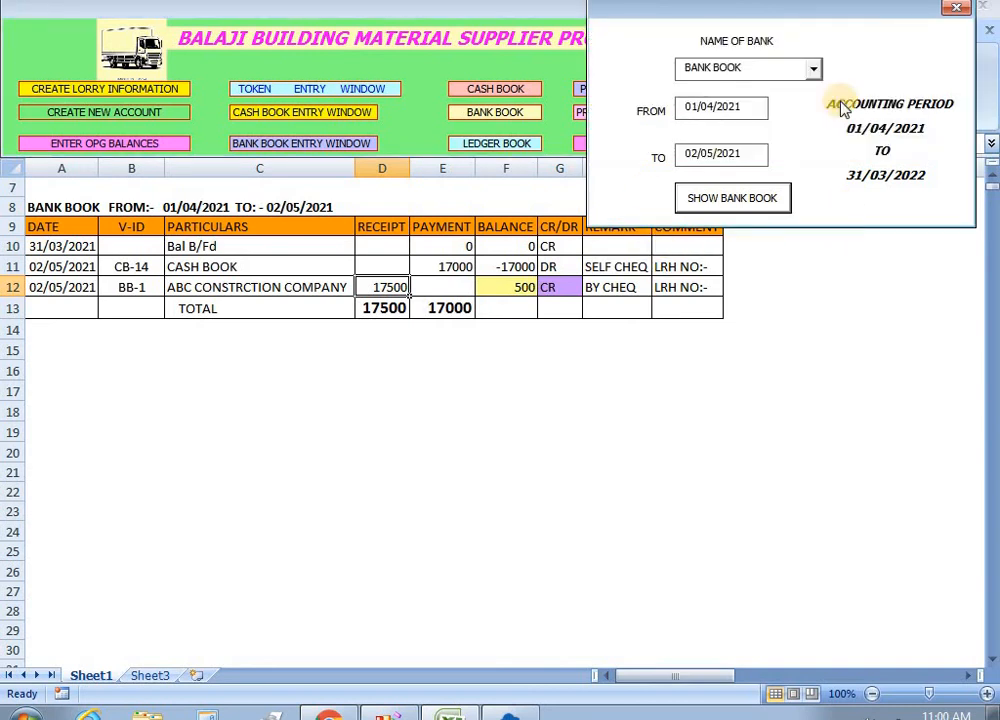
left_click(956, 8)
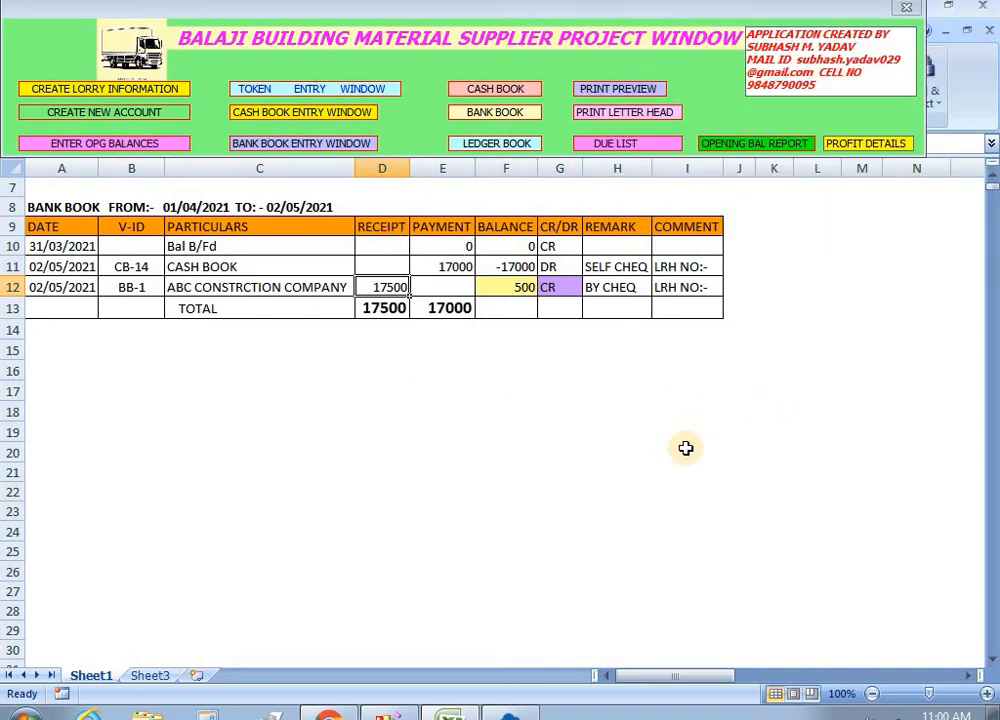
scroll(686, 448, "up", 2)
Select several cells across the Bank Book report sheet.
left_click(790, 400)
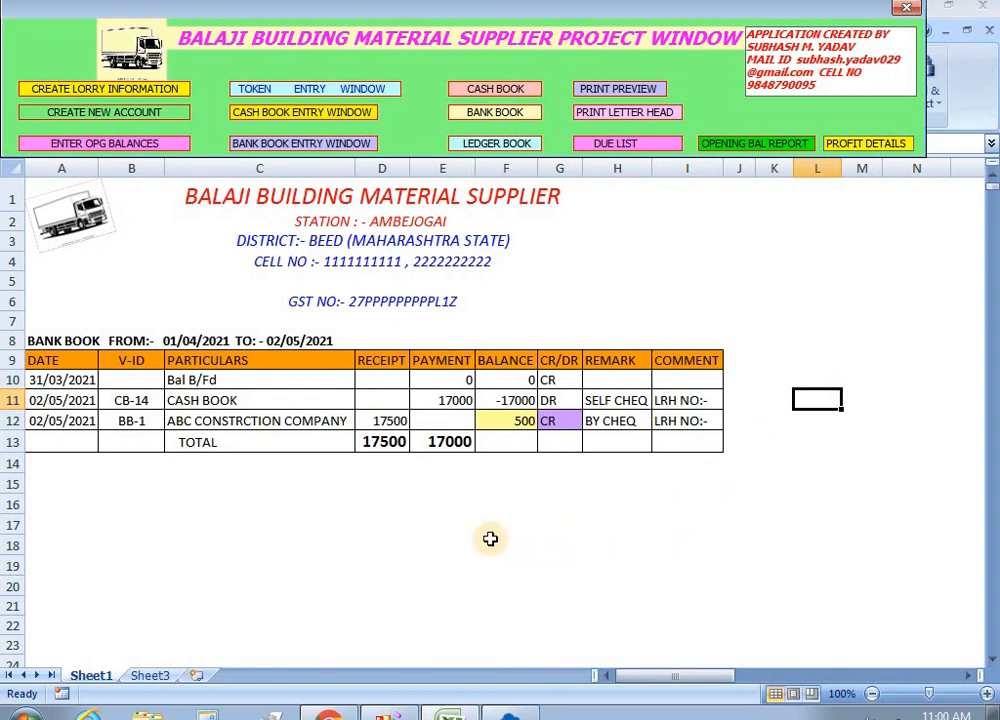
left_click(610, 276)
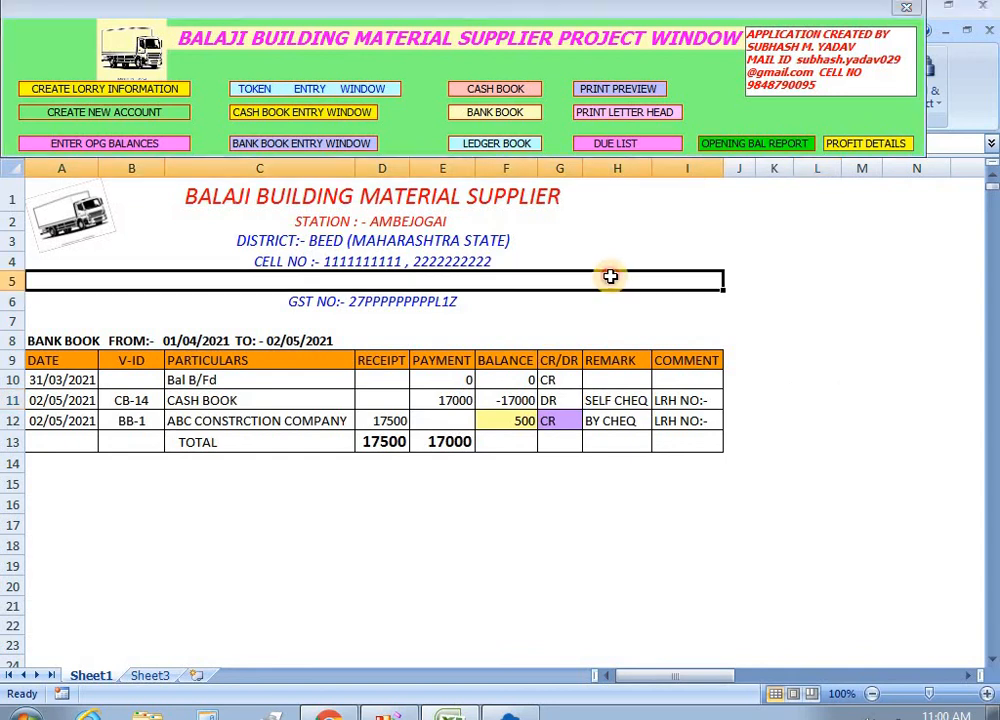
left_click(311, 508)
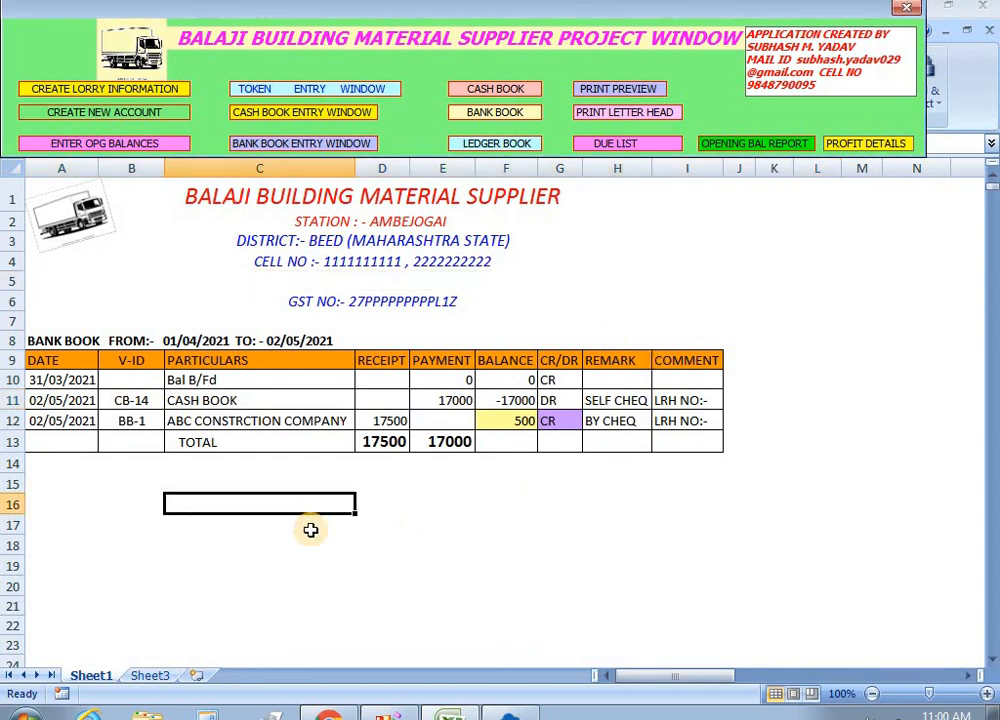
left_click(262, 566)
left_click(455, 529)
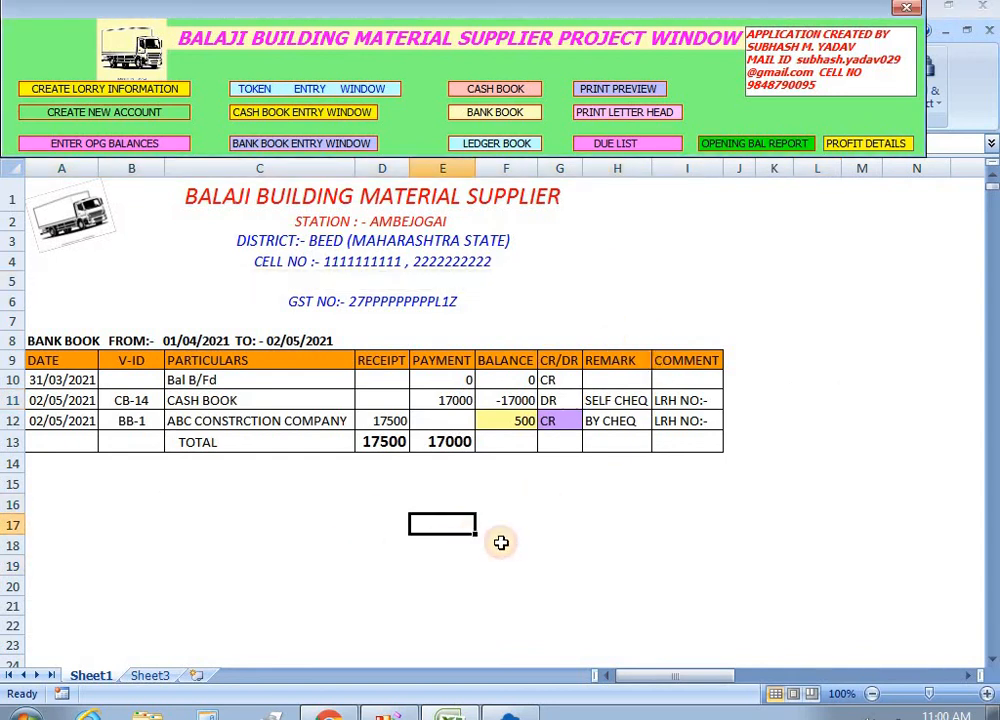
left_click(625, 529)
left_click(781, 298)
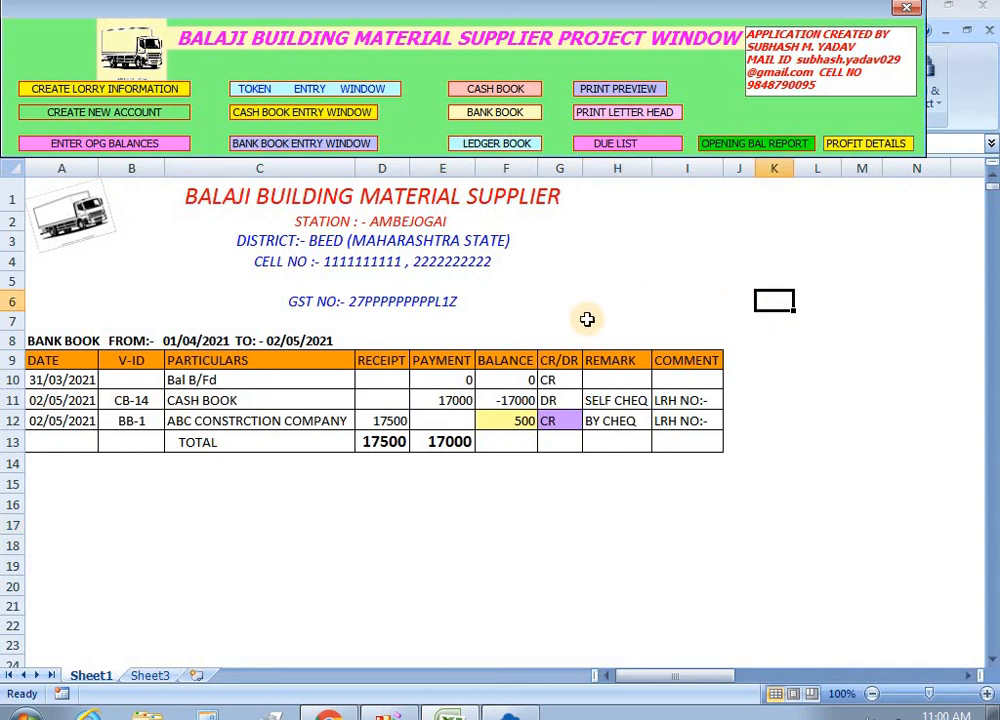
left_click(250, 564)
left_click(102, 527)
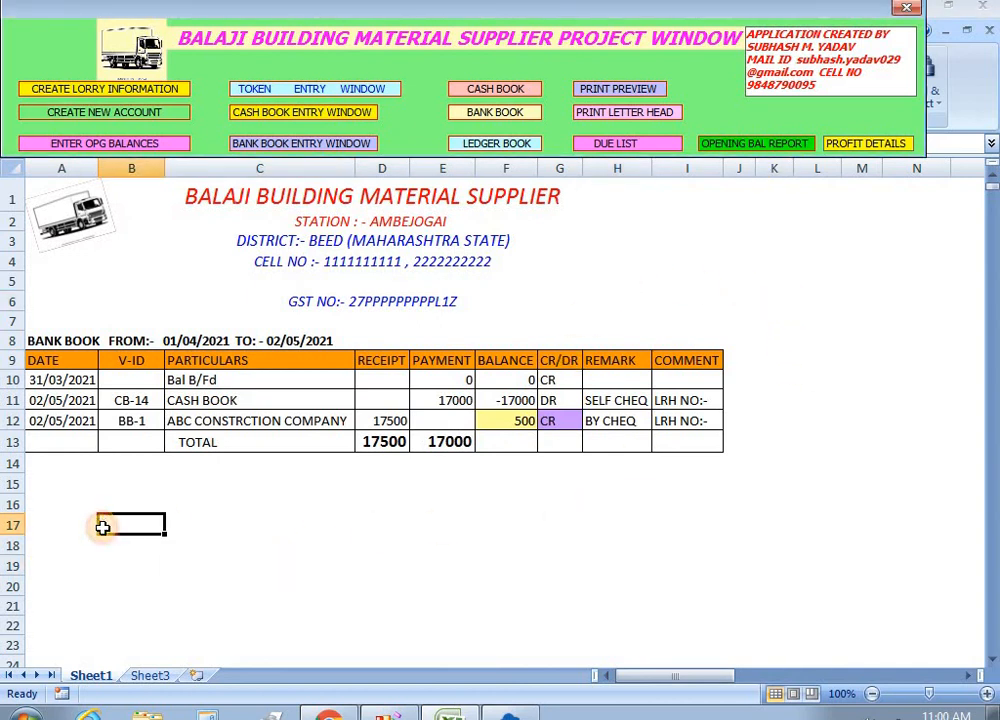